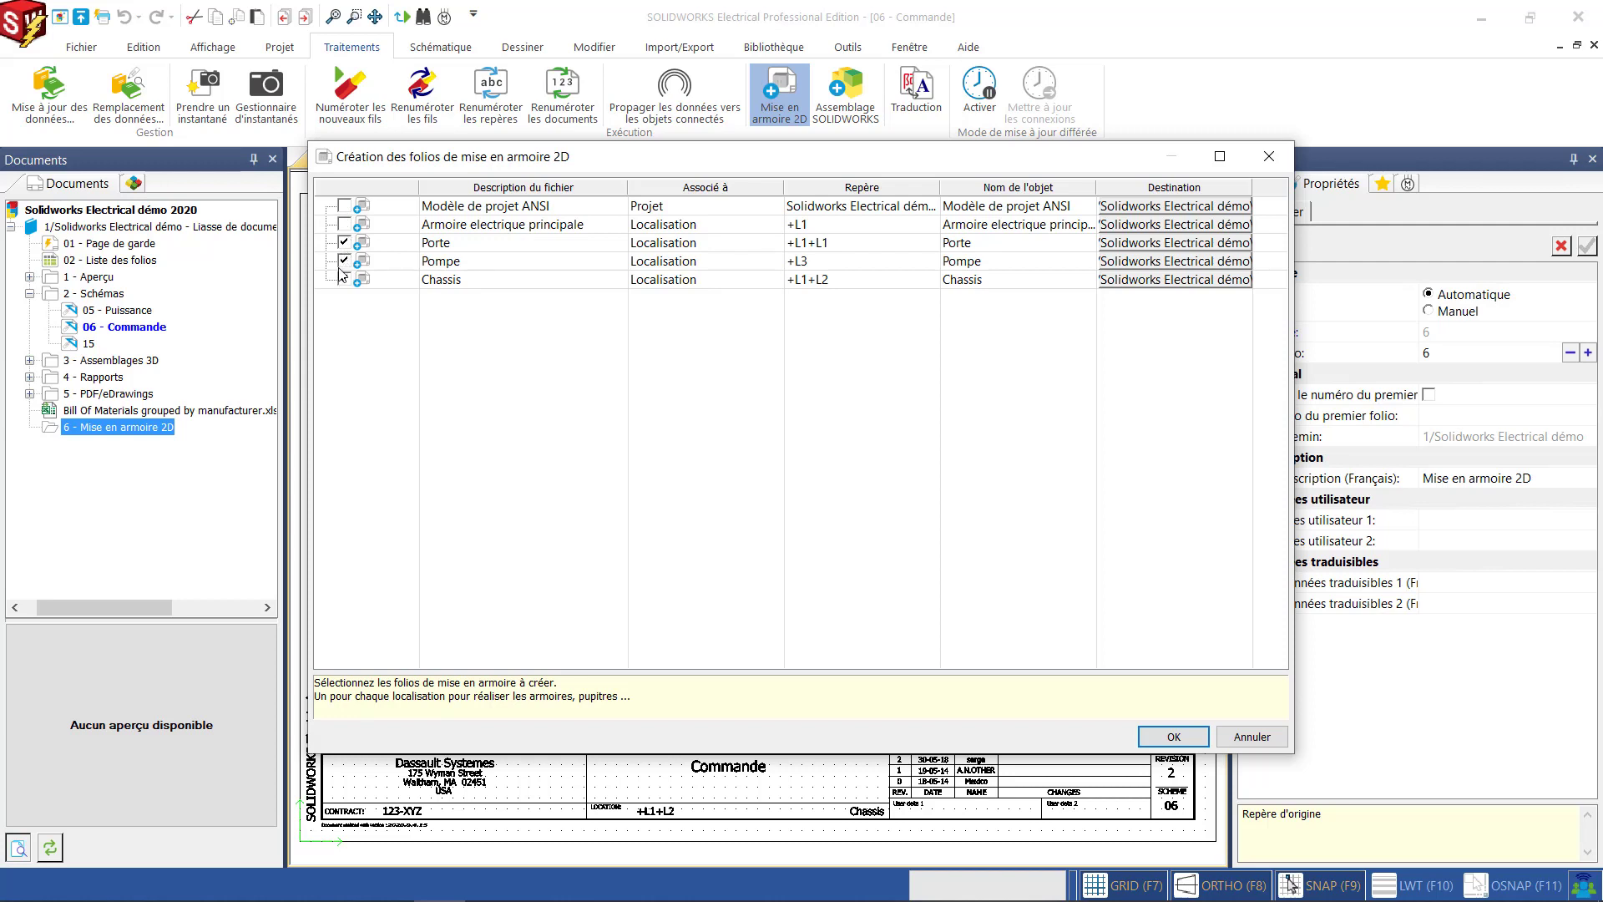
Create 2D cabinet layout folios for only the Porte and Chassis locations, with 6 - Mise en armoire 2D as their destination folder.
click(344, 262)
click(1185, 248)
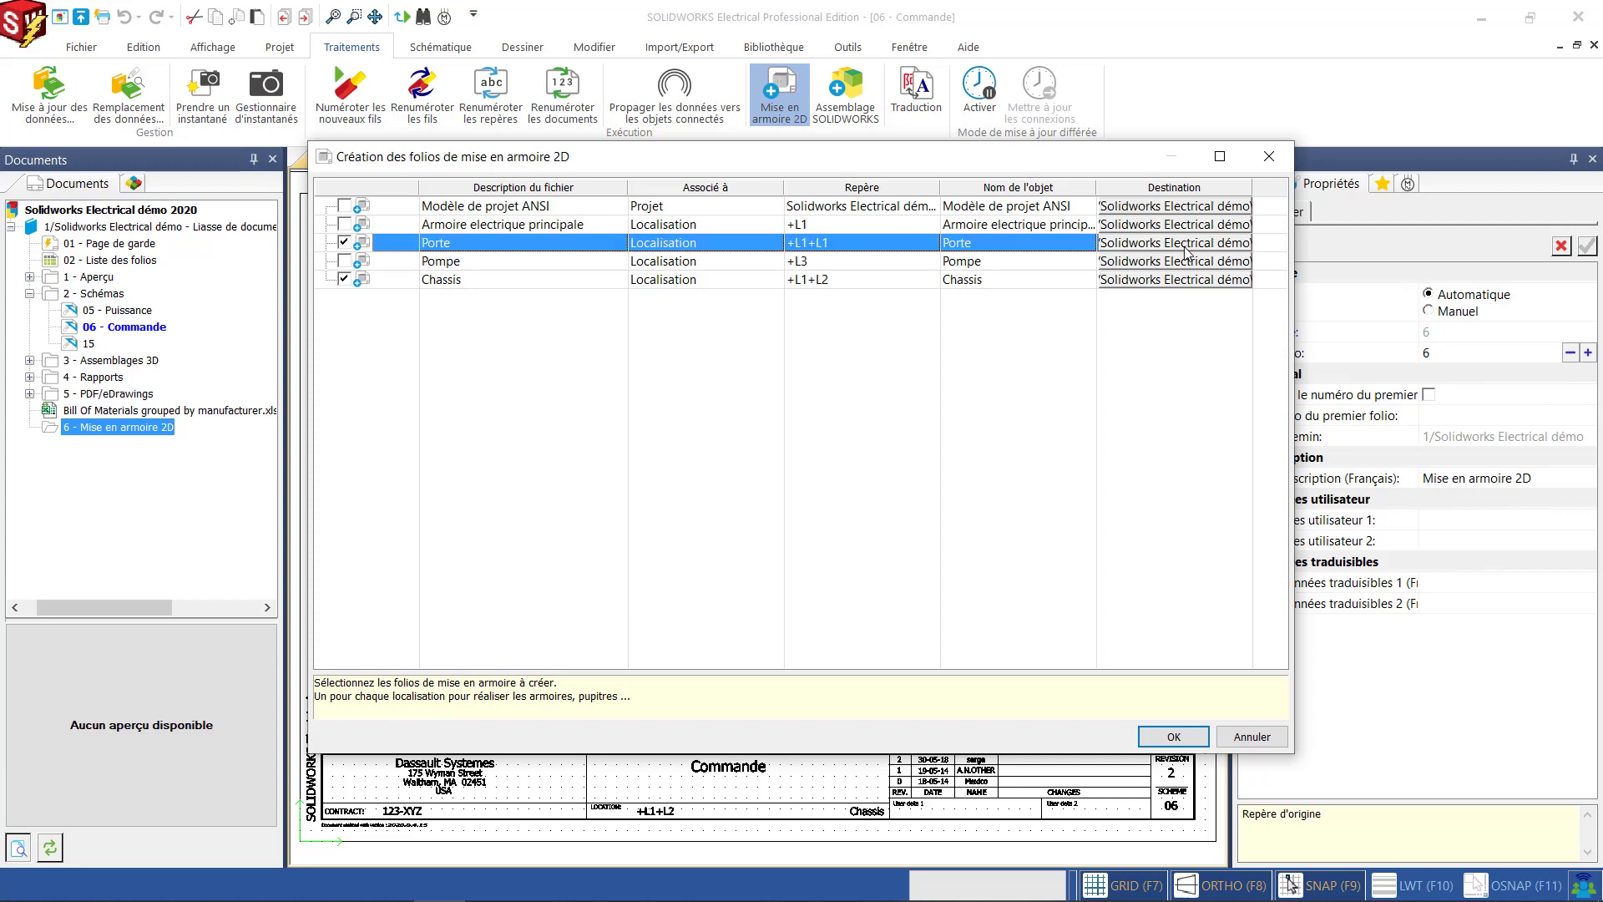
click(1184, 251)
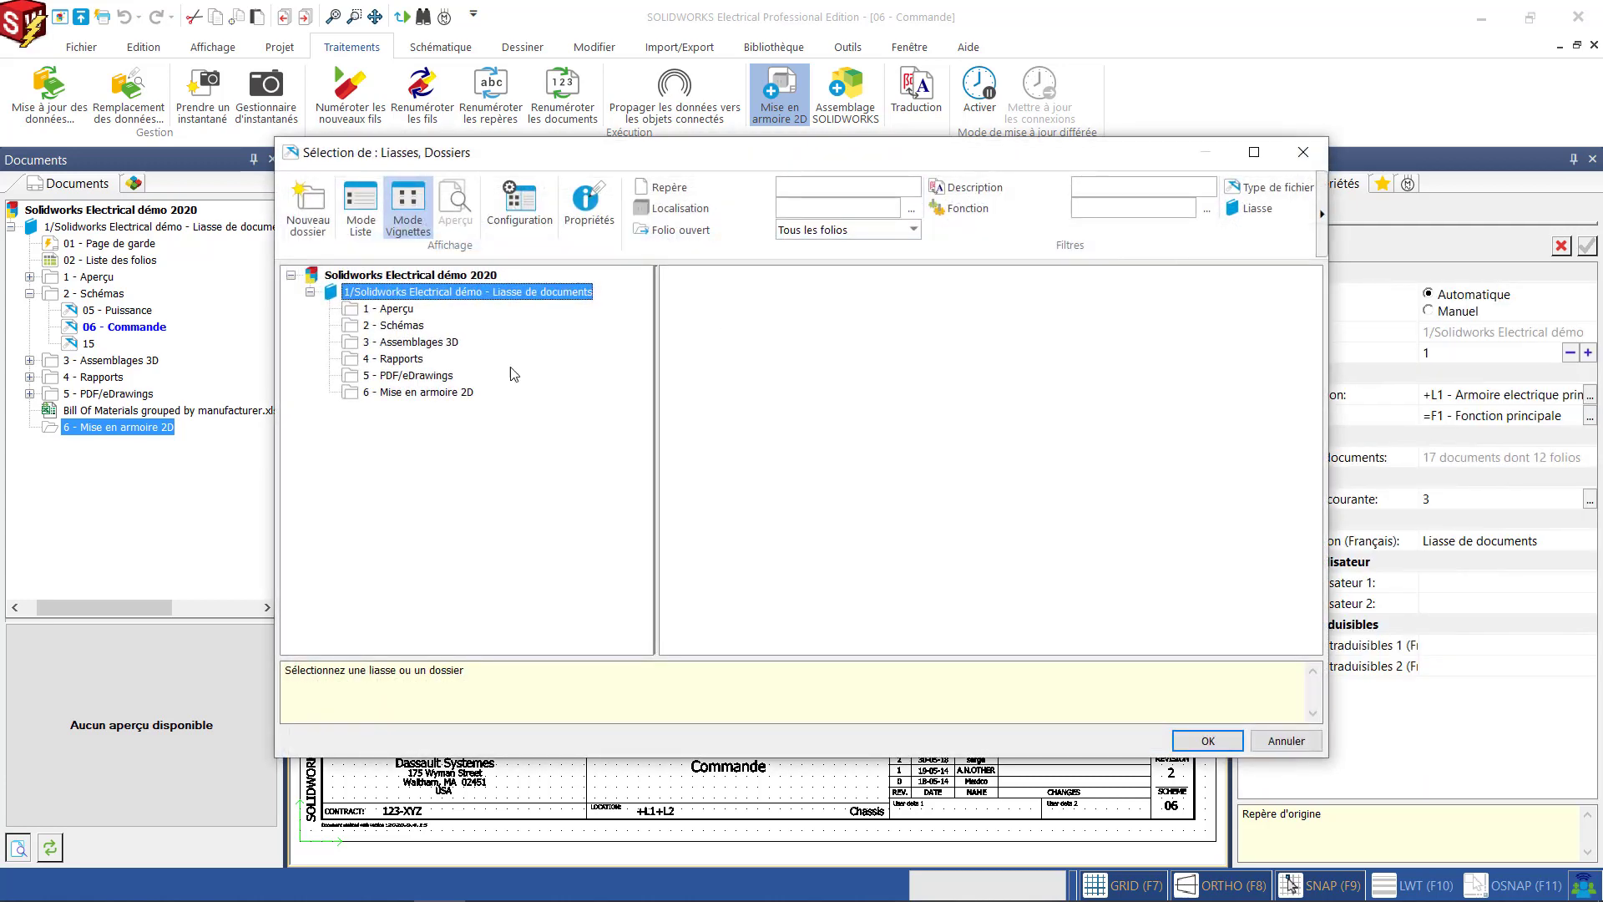
double_click(426, 392)
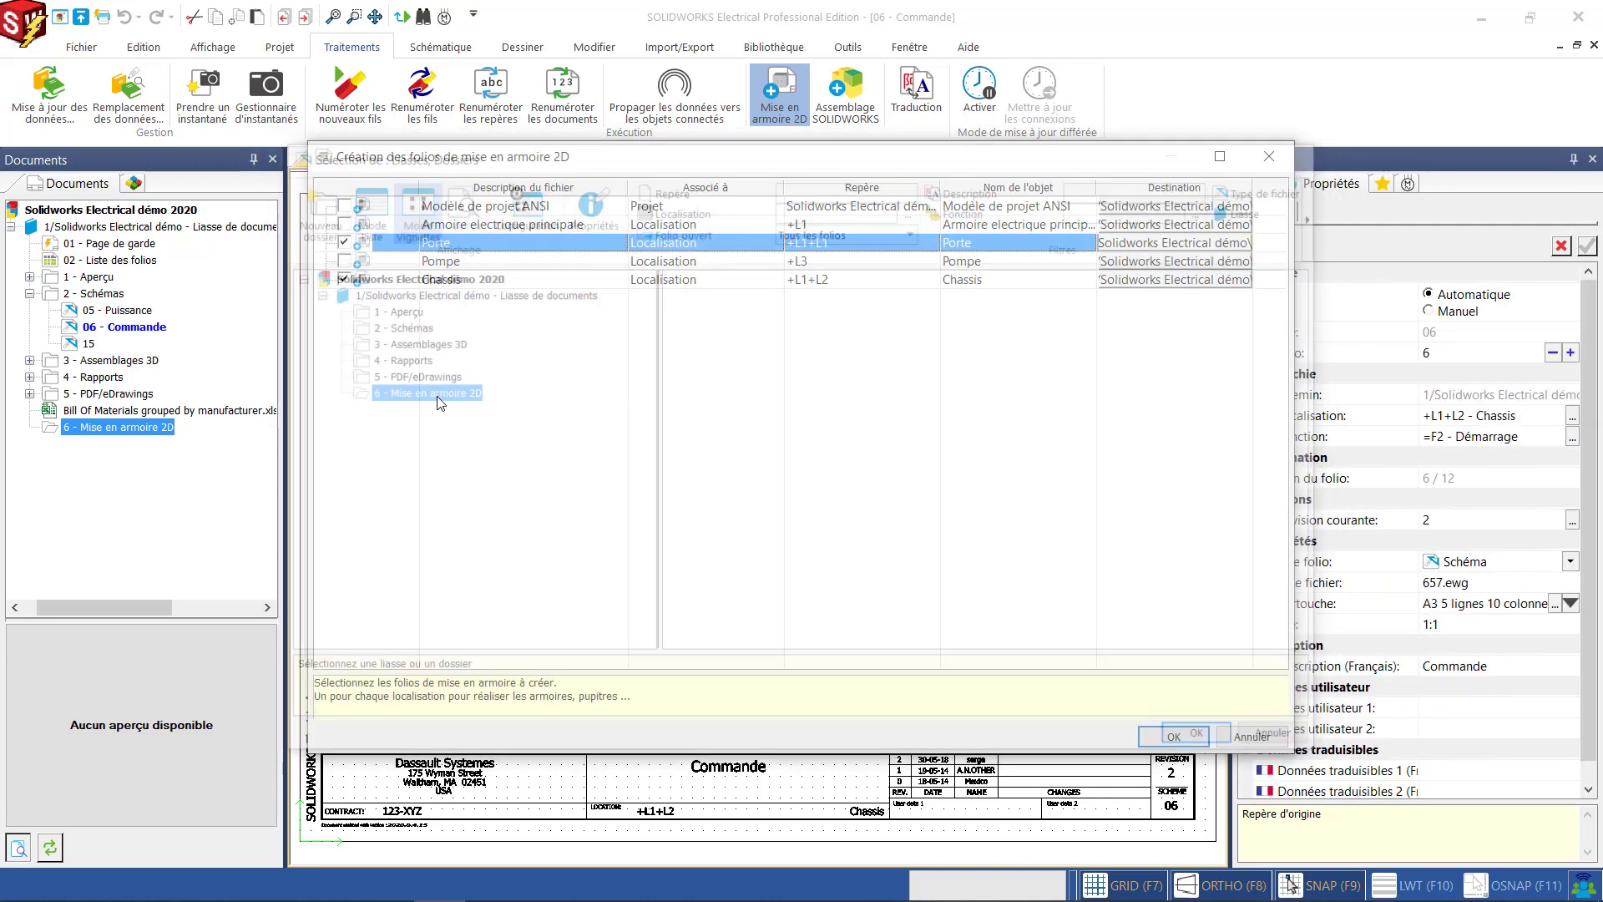
click(1155, 283)
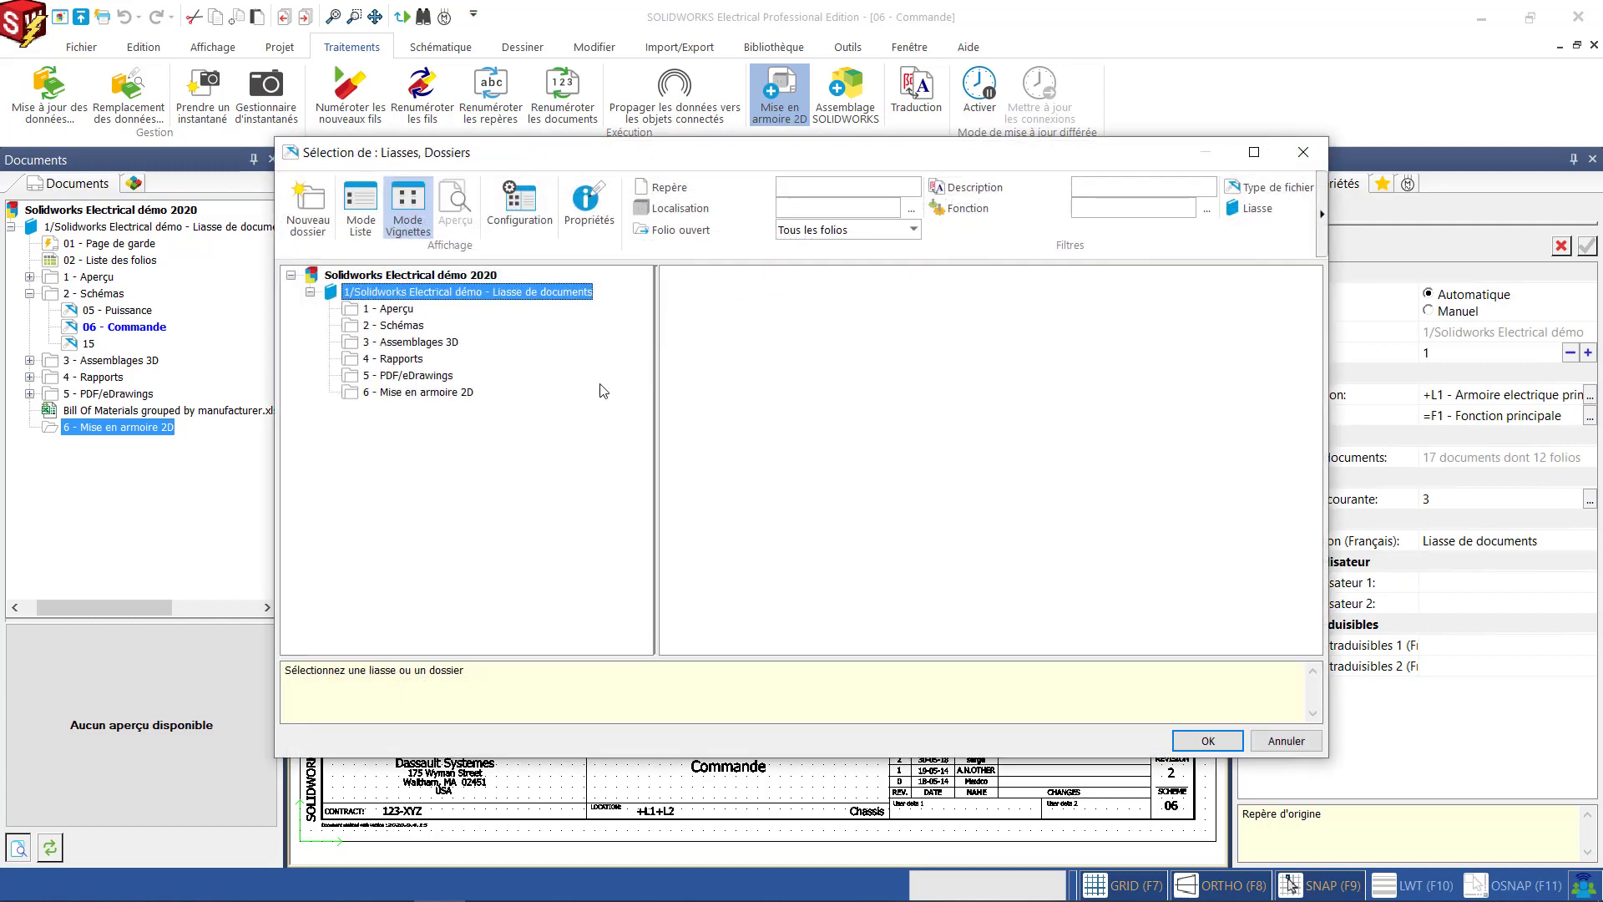
double_click(456, 397)
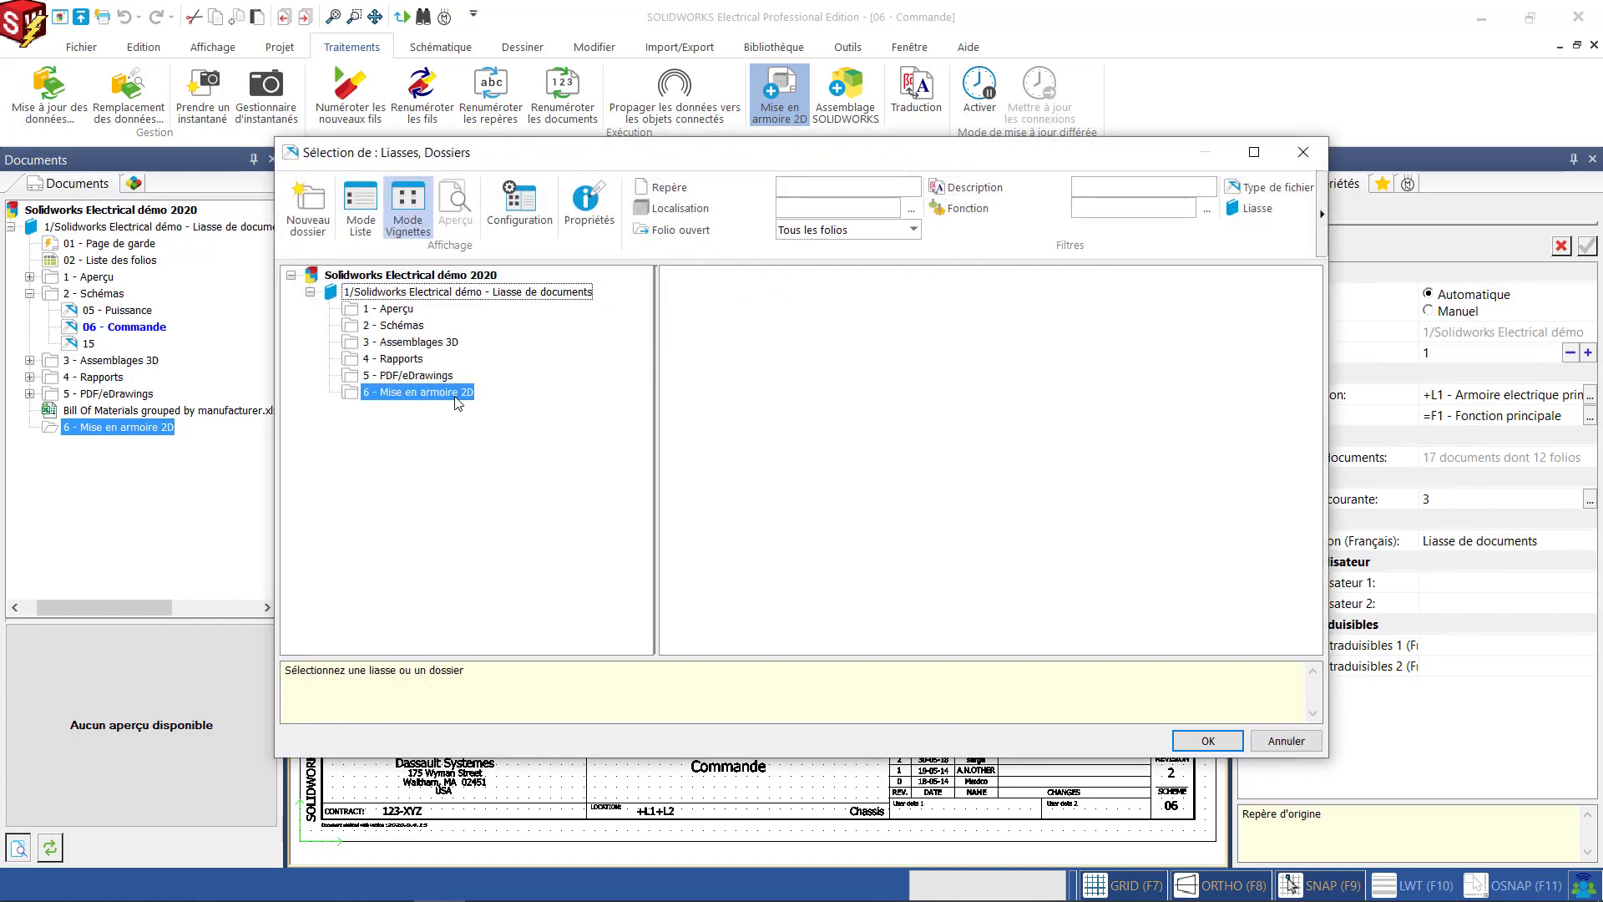
click(1174, 735)
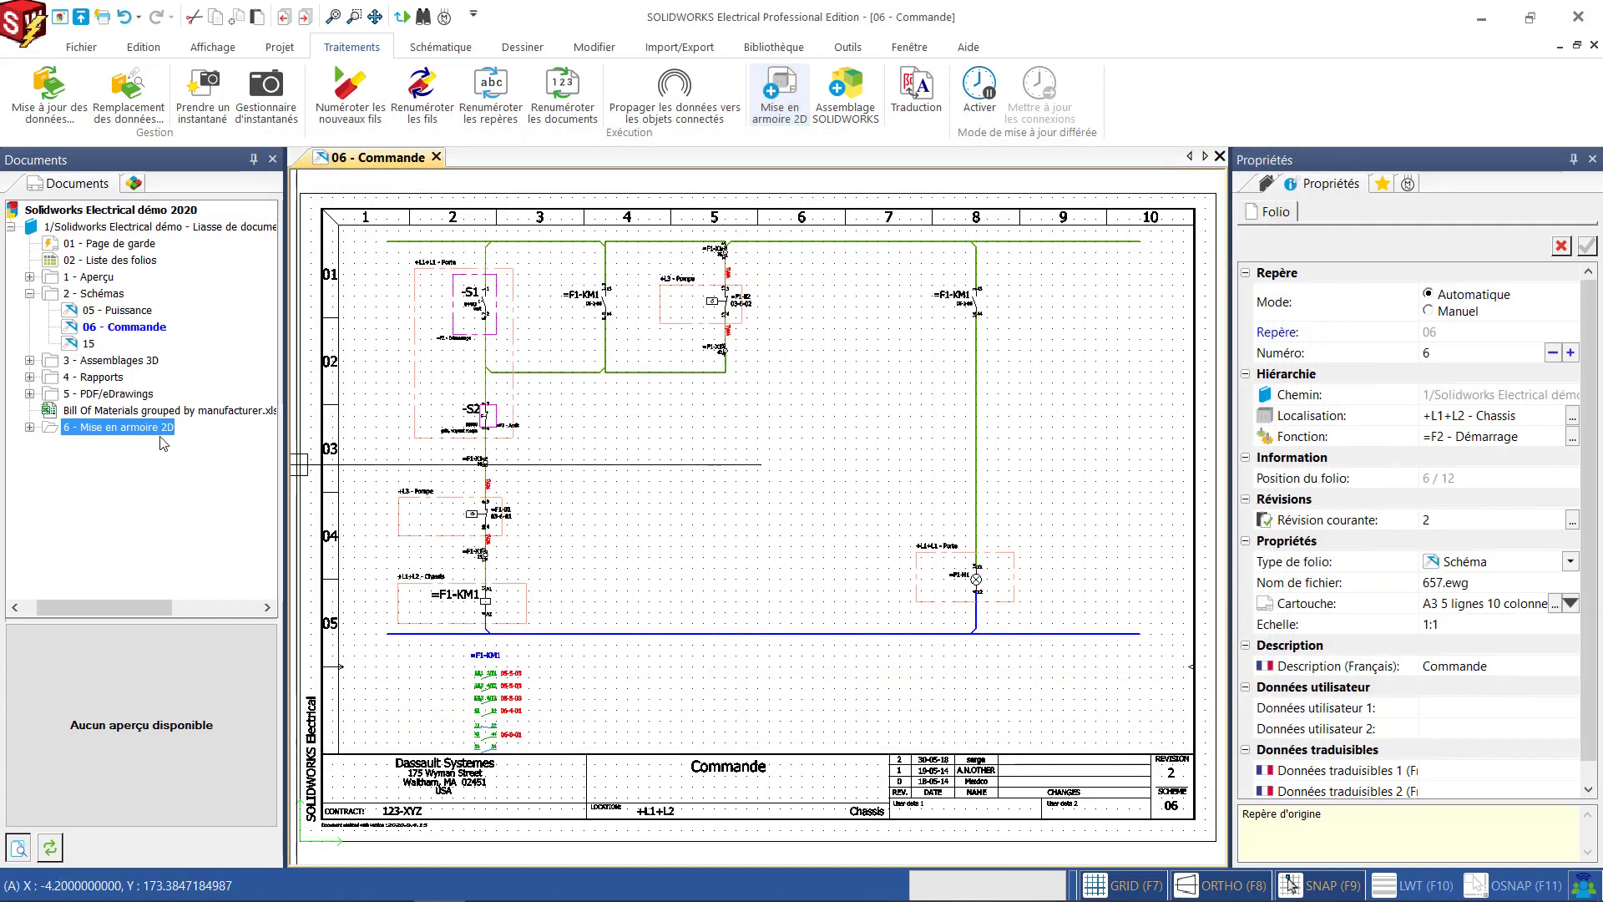
Open the 16 - Chassis folio from the 6 - Mise en armoire 2D folder and fit the whole sheet in view.
click(30, 427)
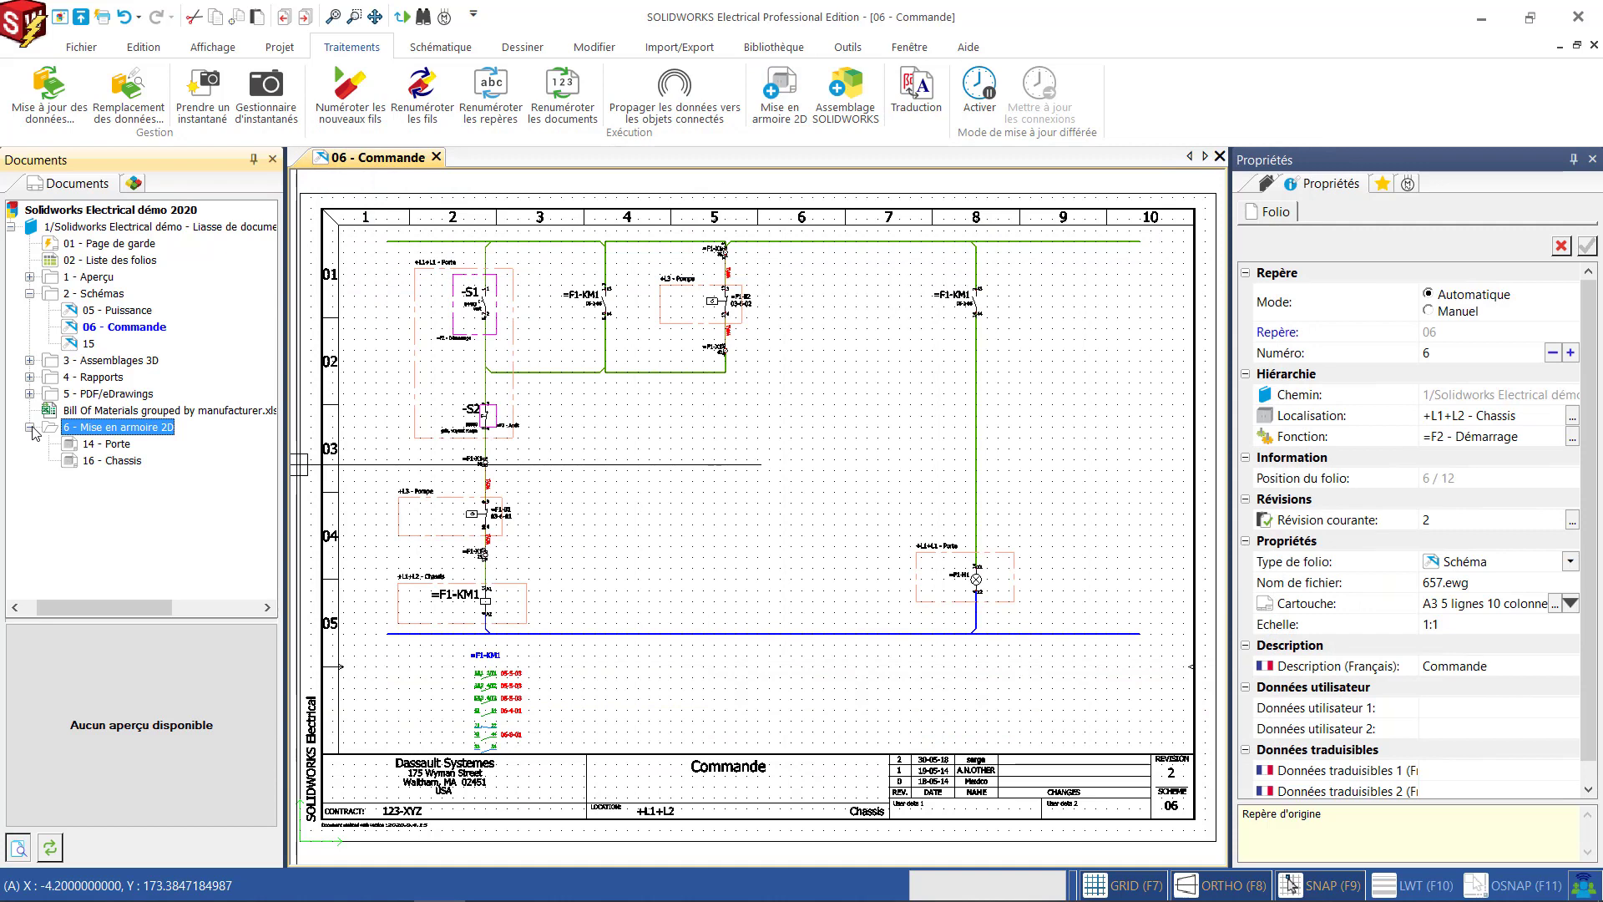
double_click(125, 461)
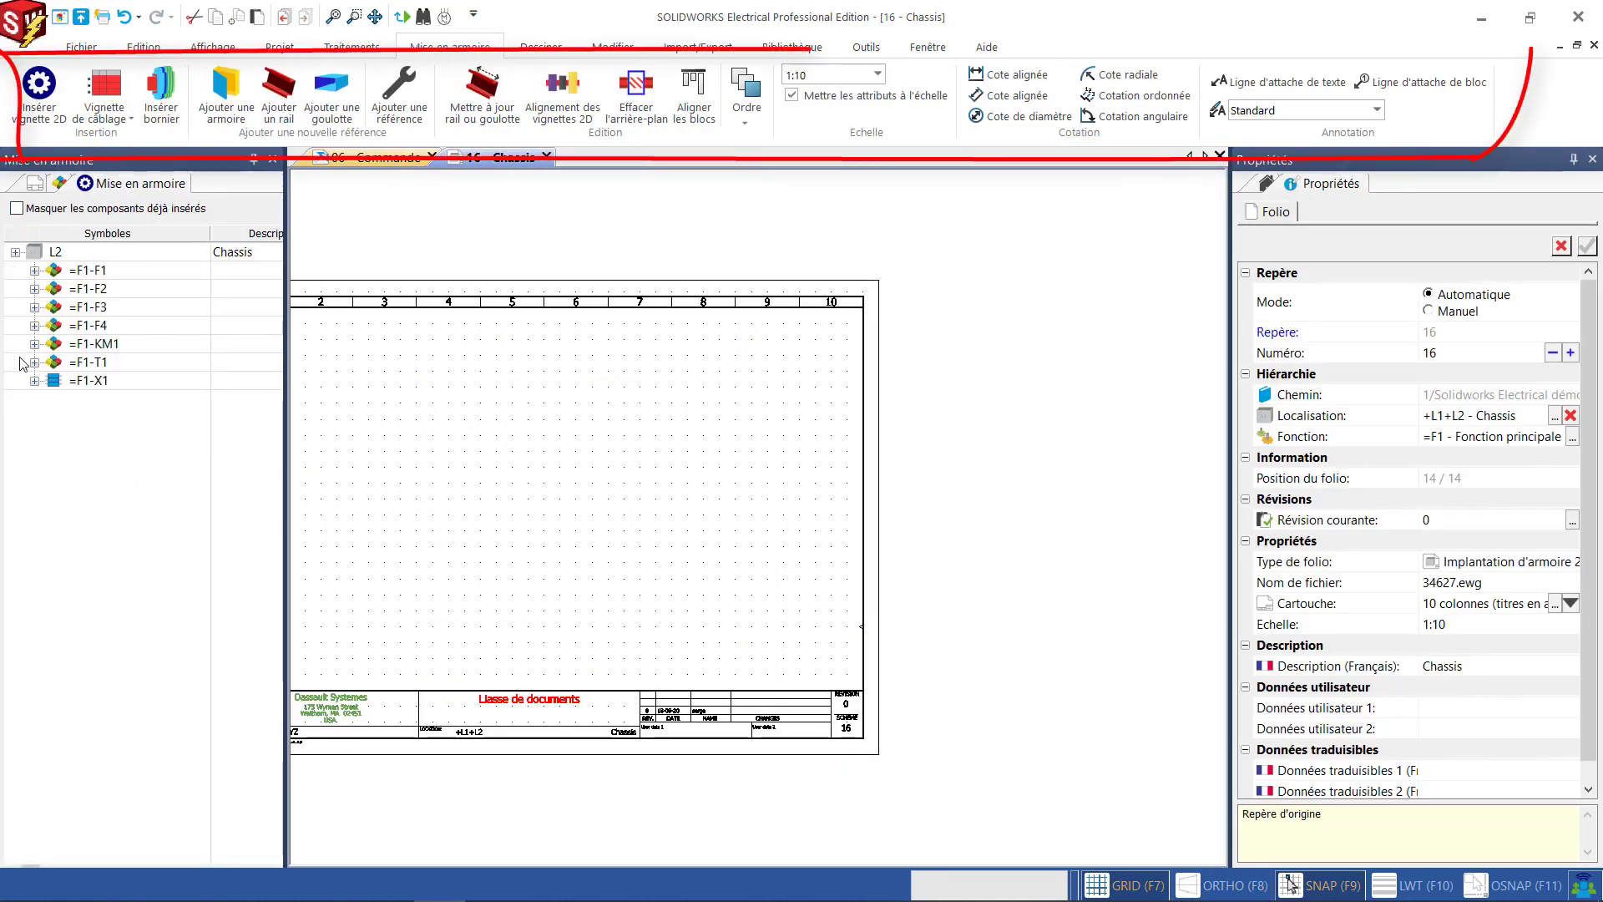
middle_click(772, 415)
middle_click(772, 415)
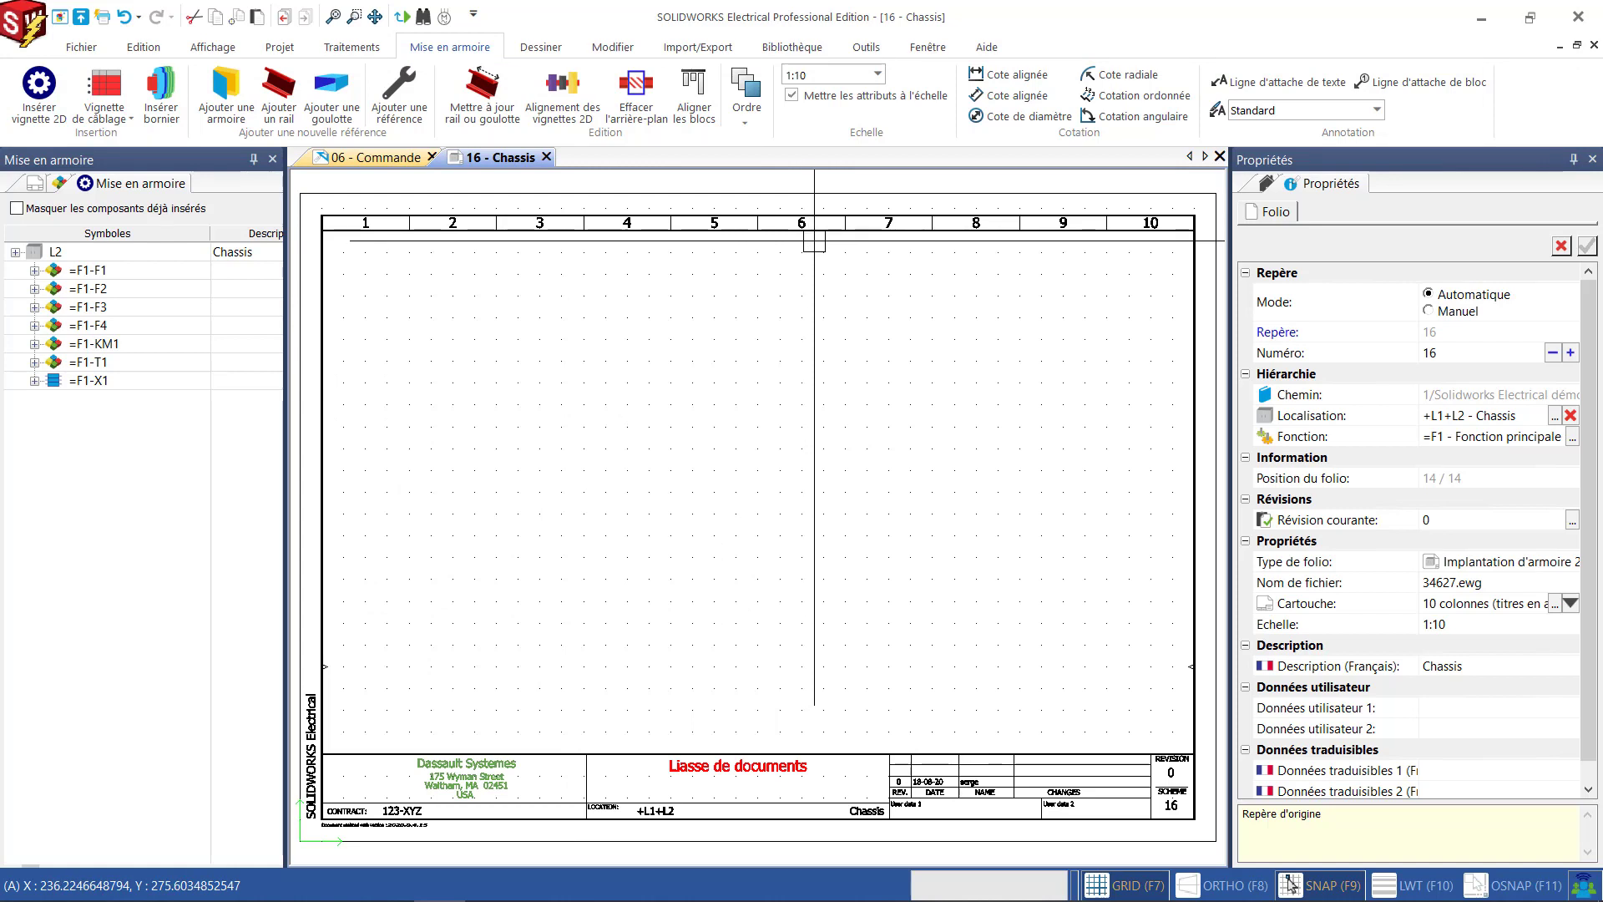
Set the scale of the Chassis folio to the custom value 1:3.
click(878, 73)
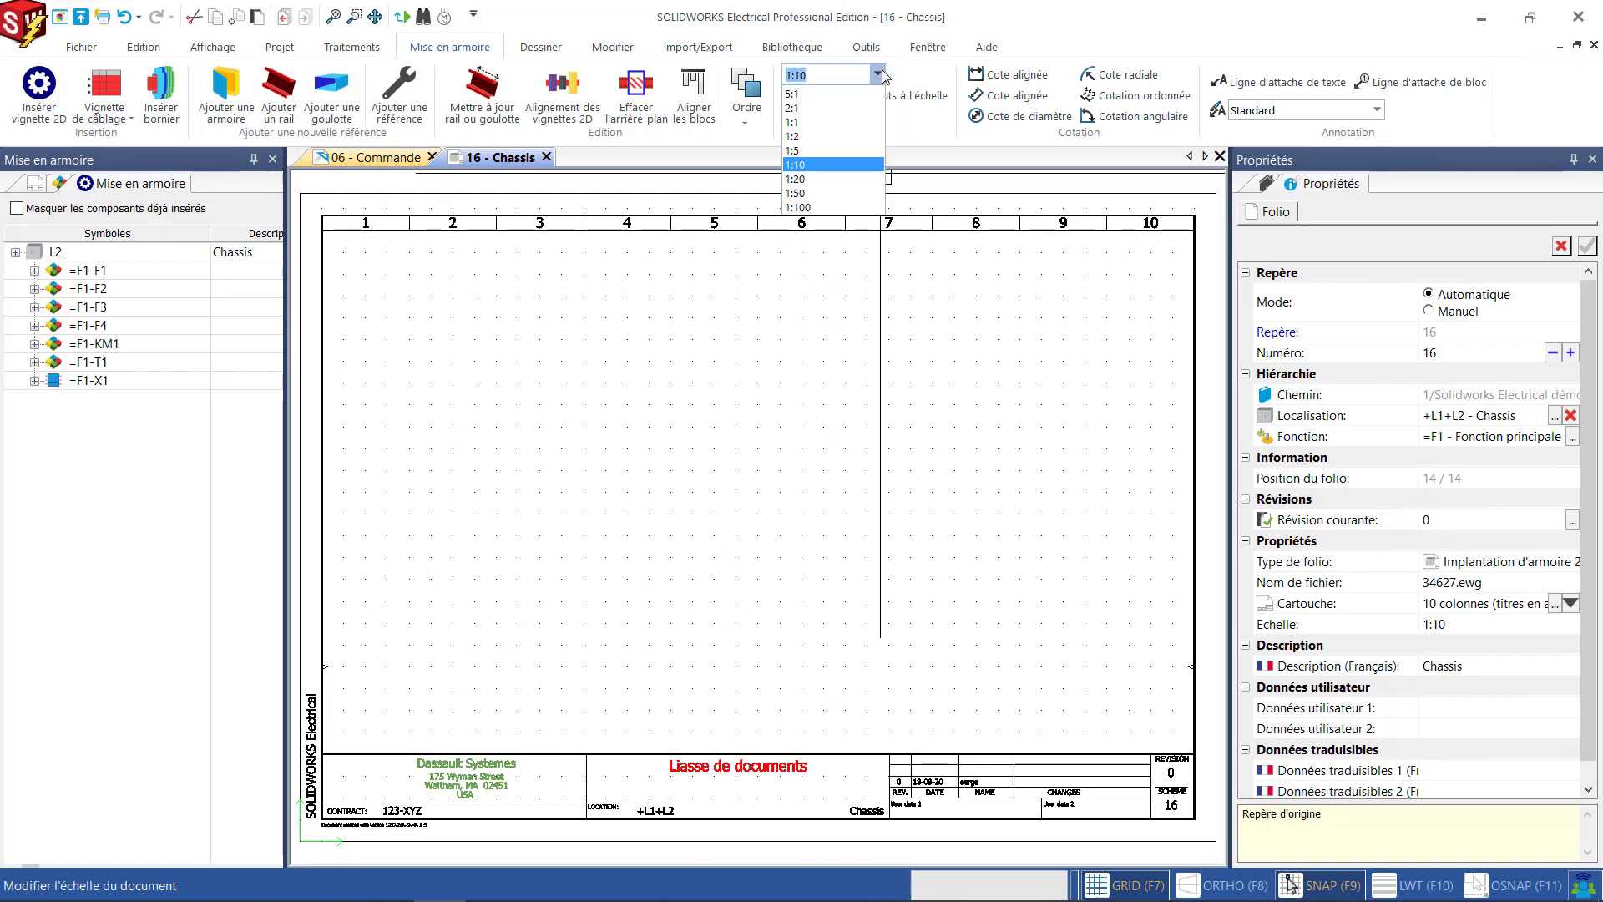
click(881, 69)
click(882, 68)
click(844, 70)
key(BackSpace)
key(BackSpace)
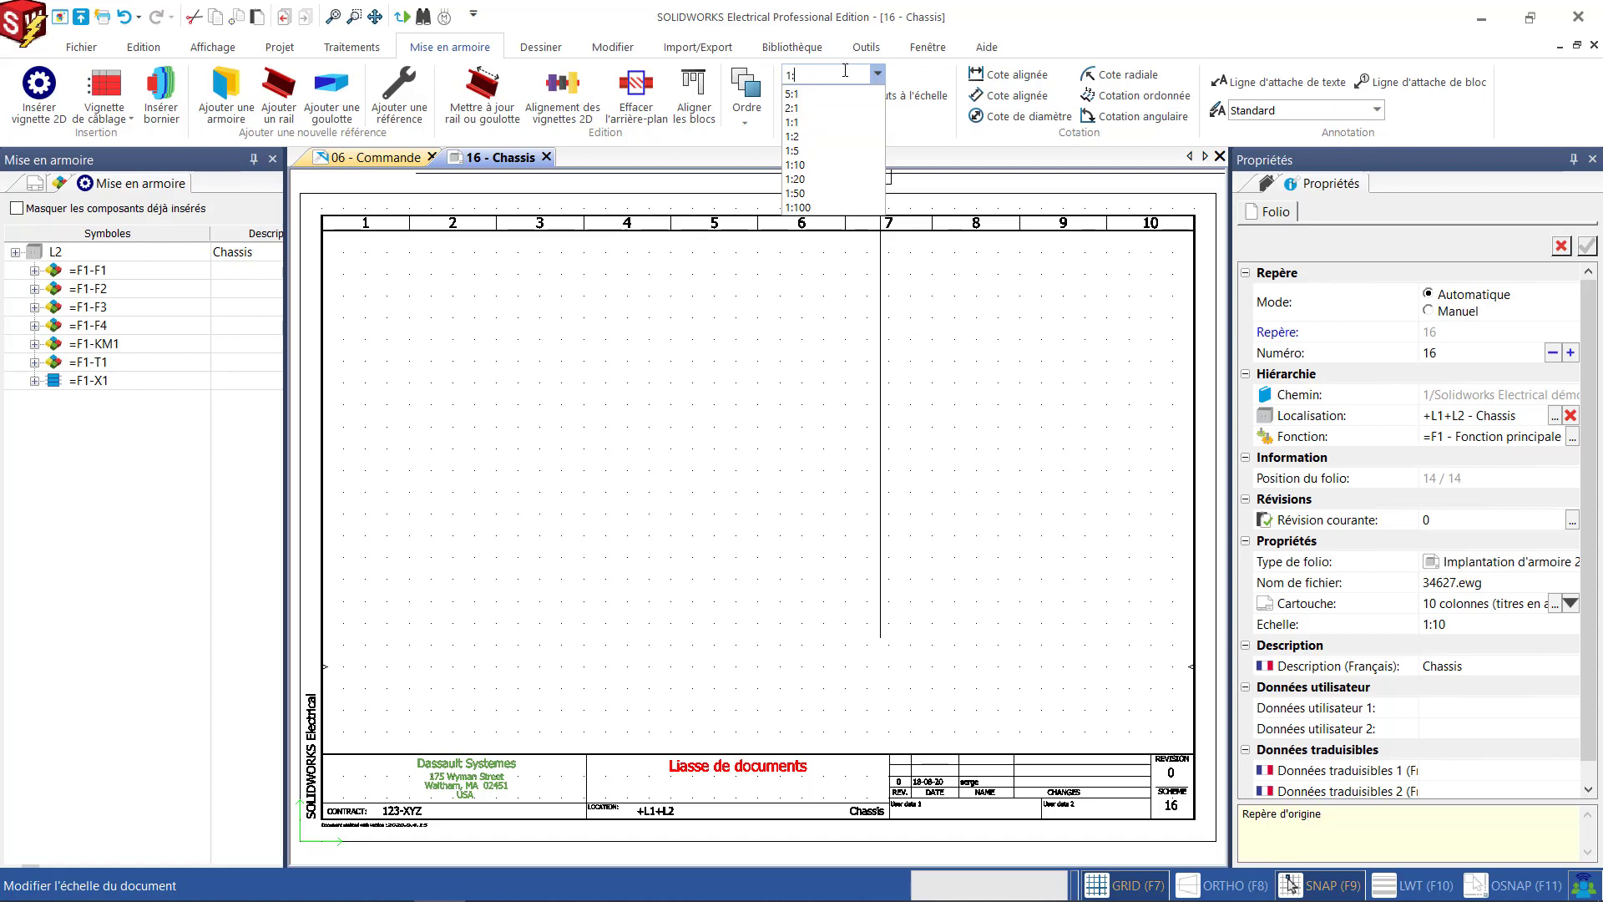
text(3)
key(Return)
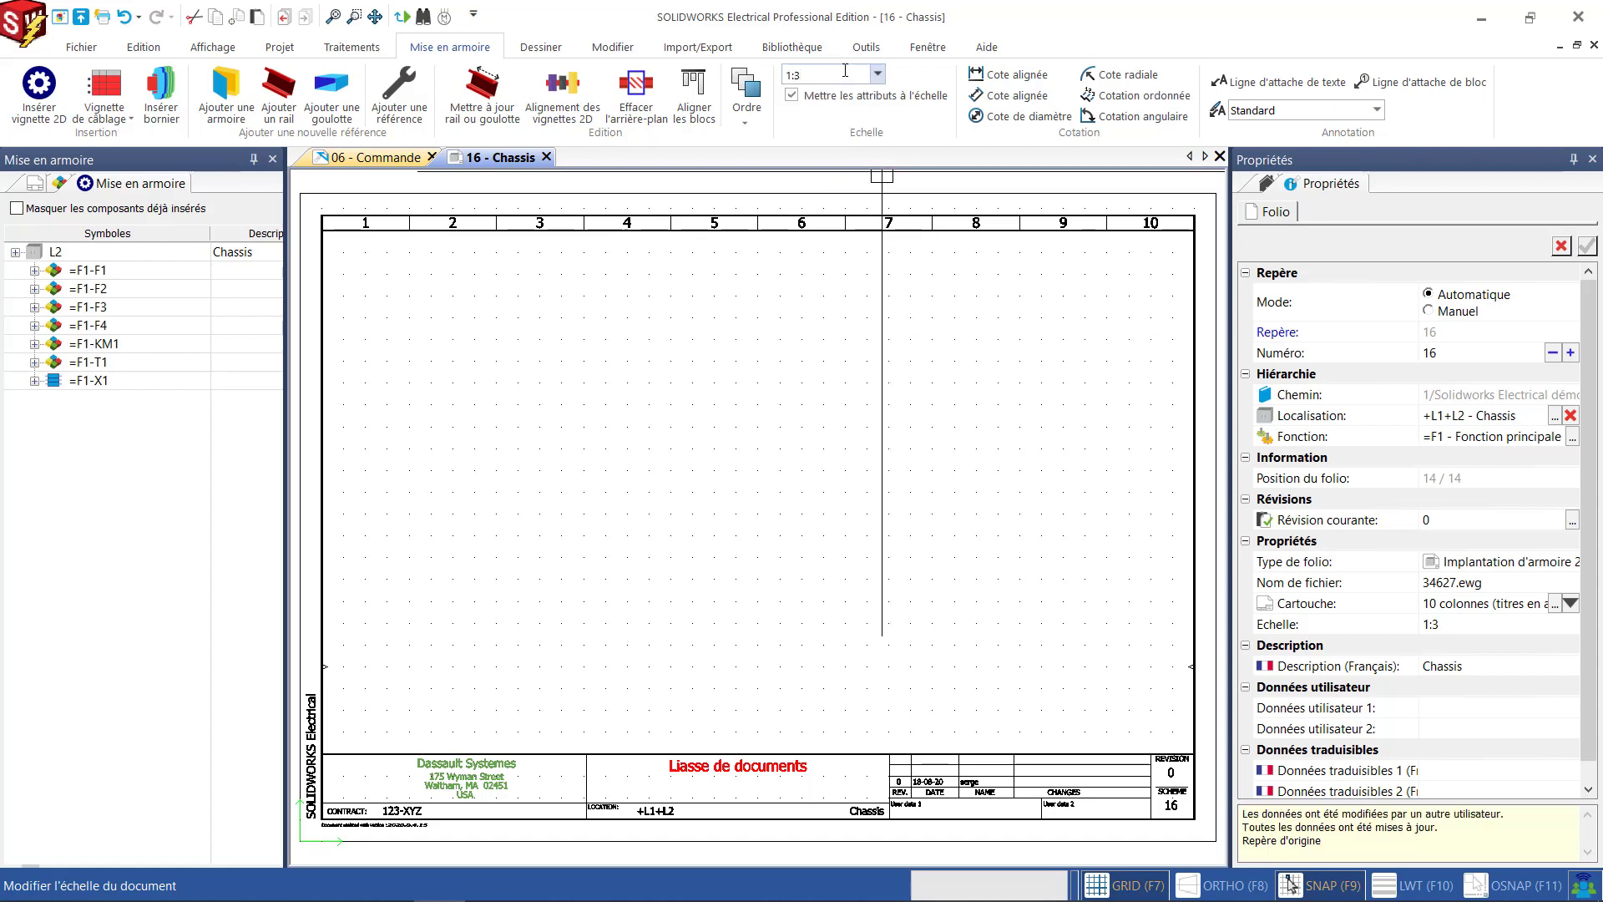
Start a manufacturer reference search for location L2, filtered to class Coffrets, Armoires with the type set to <Tout>.
right_click(75, 260)
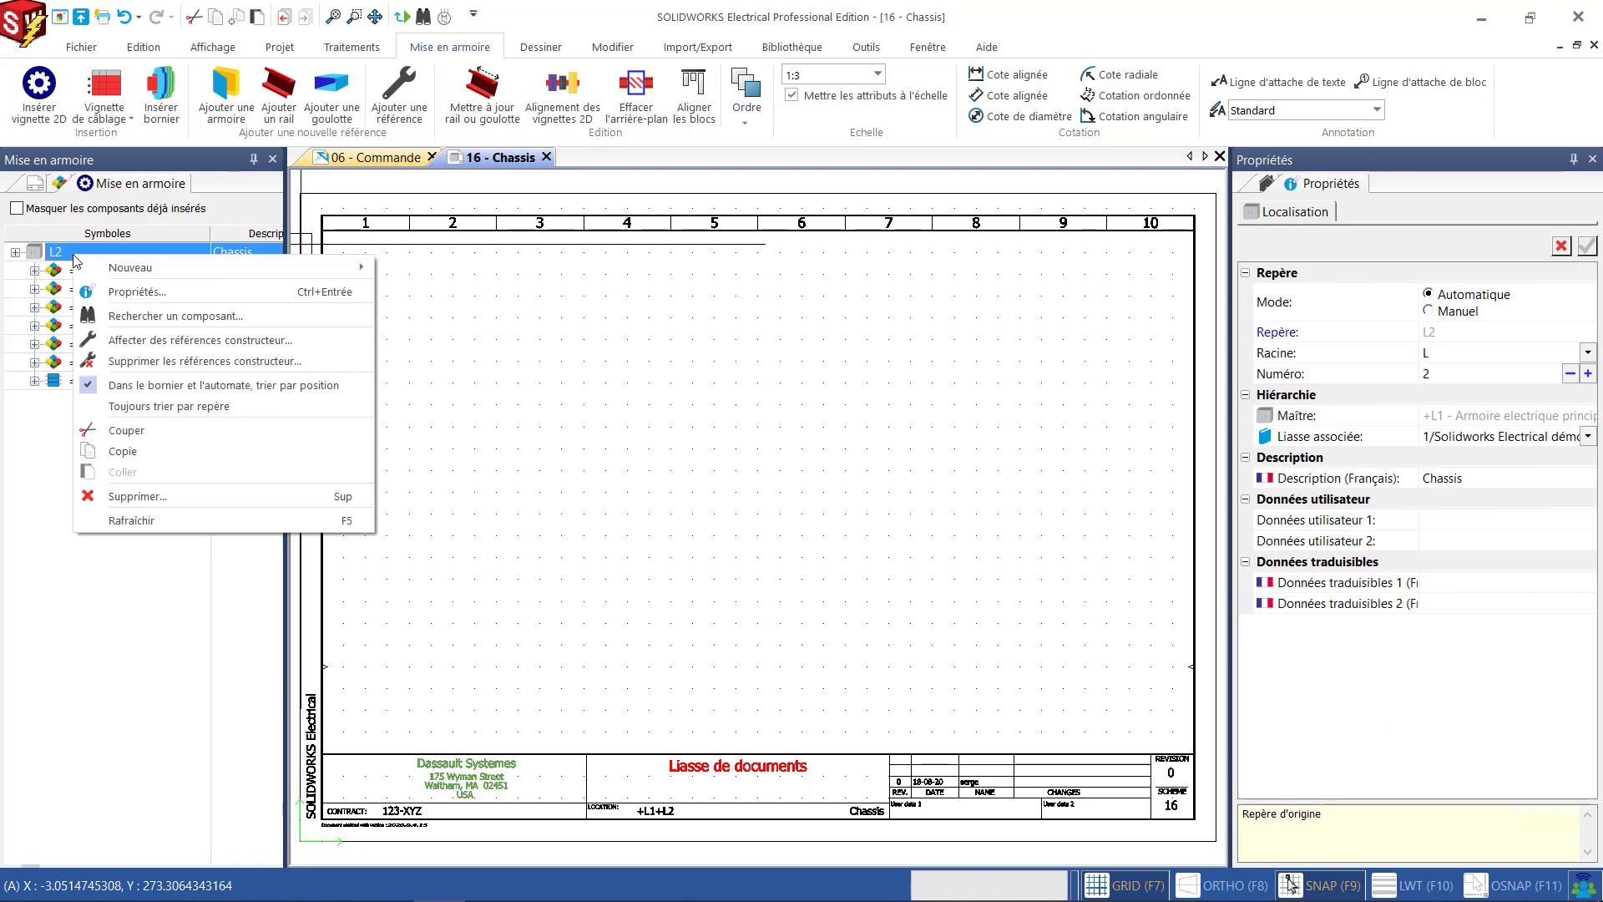
click(157, 291)
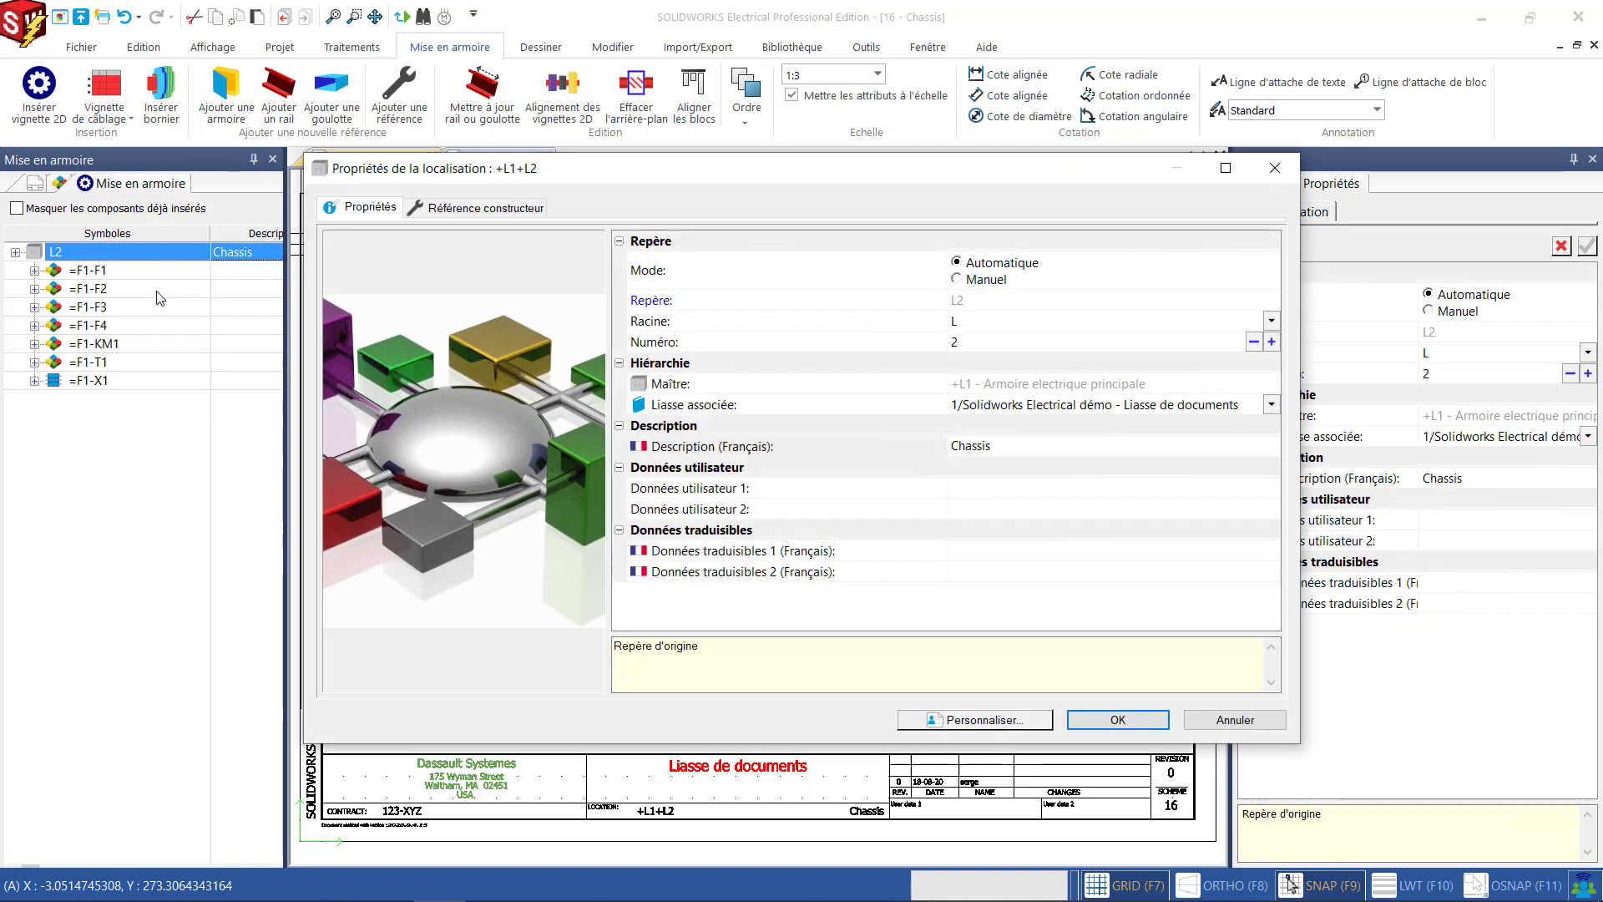
click(480, 210)
click(347, 257)
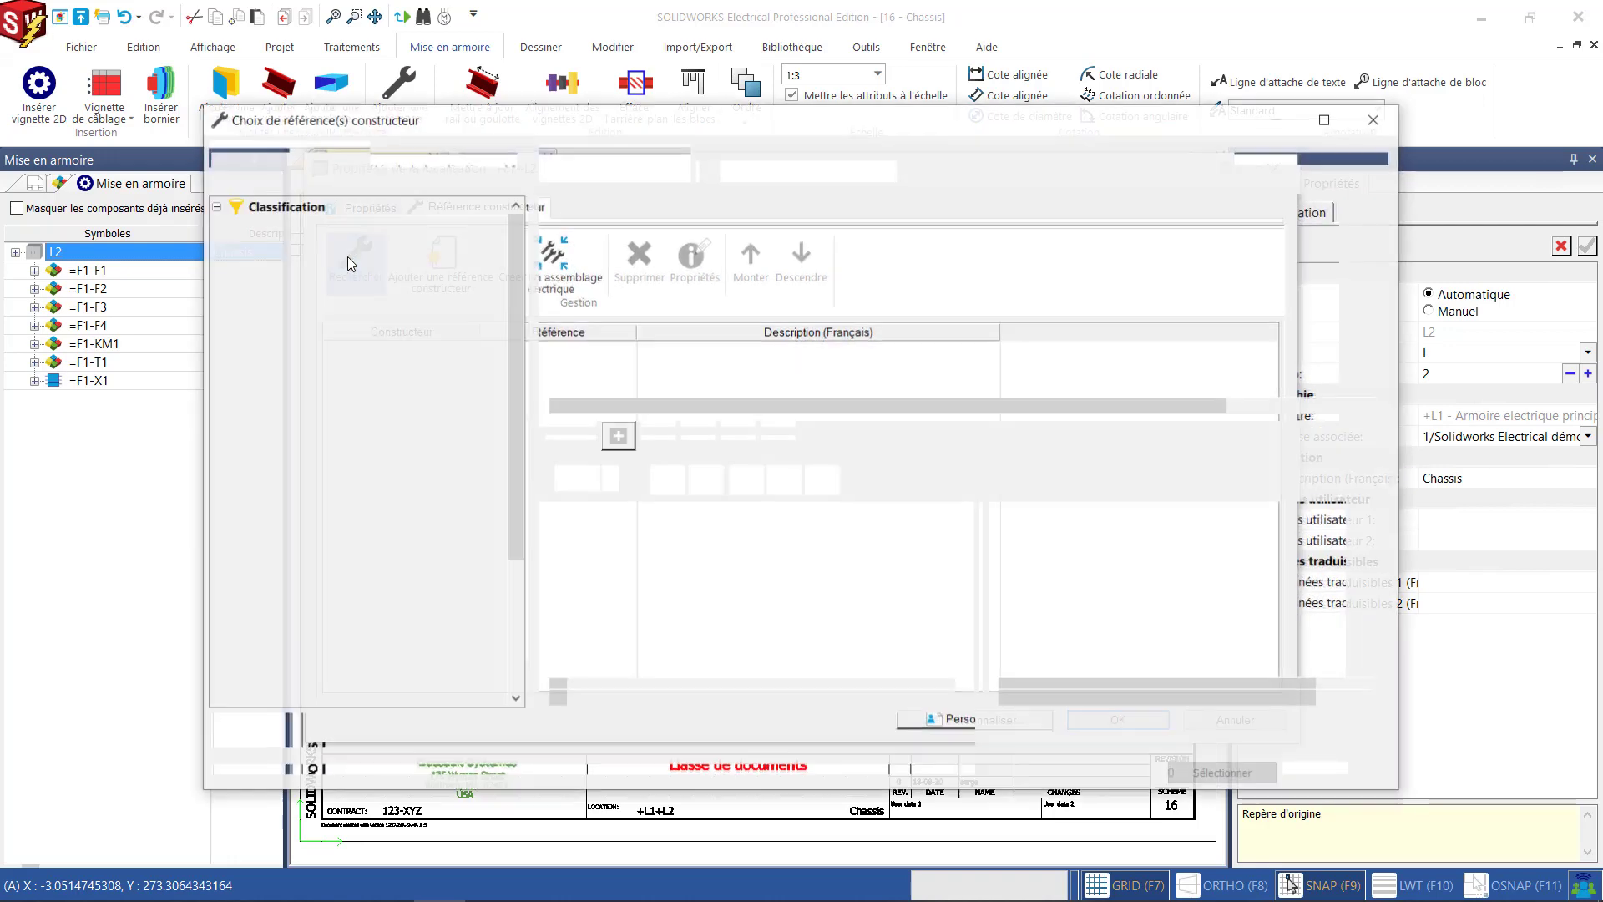
click(276, 153)
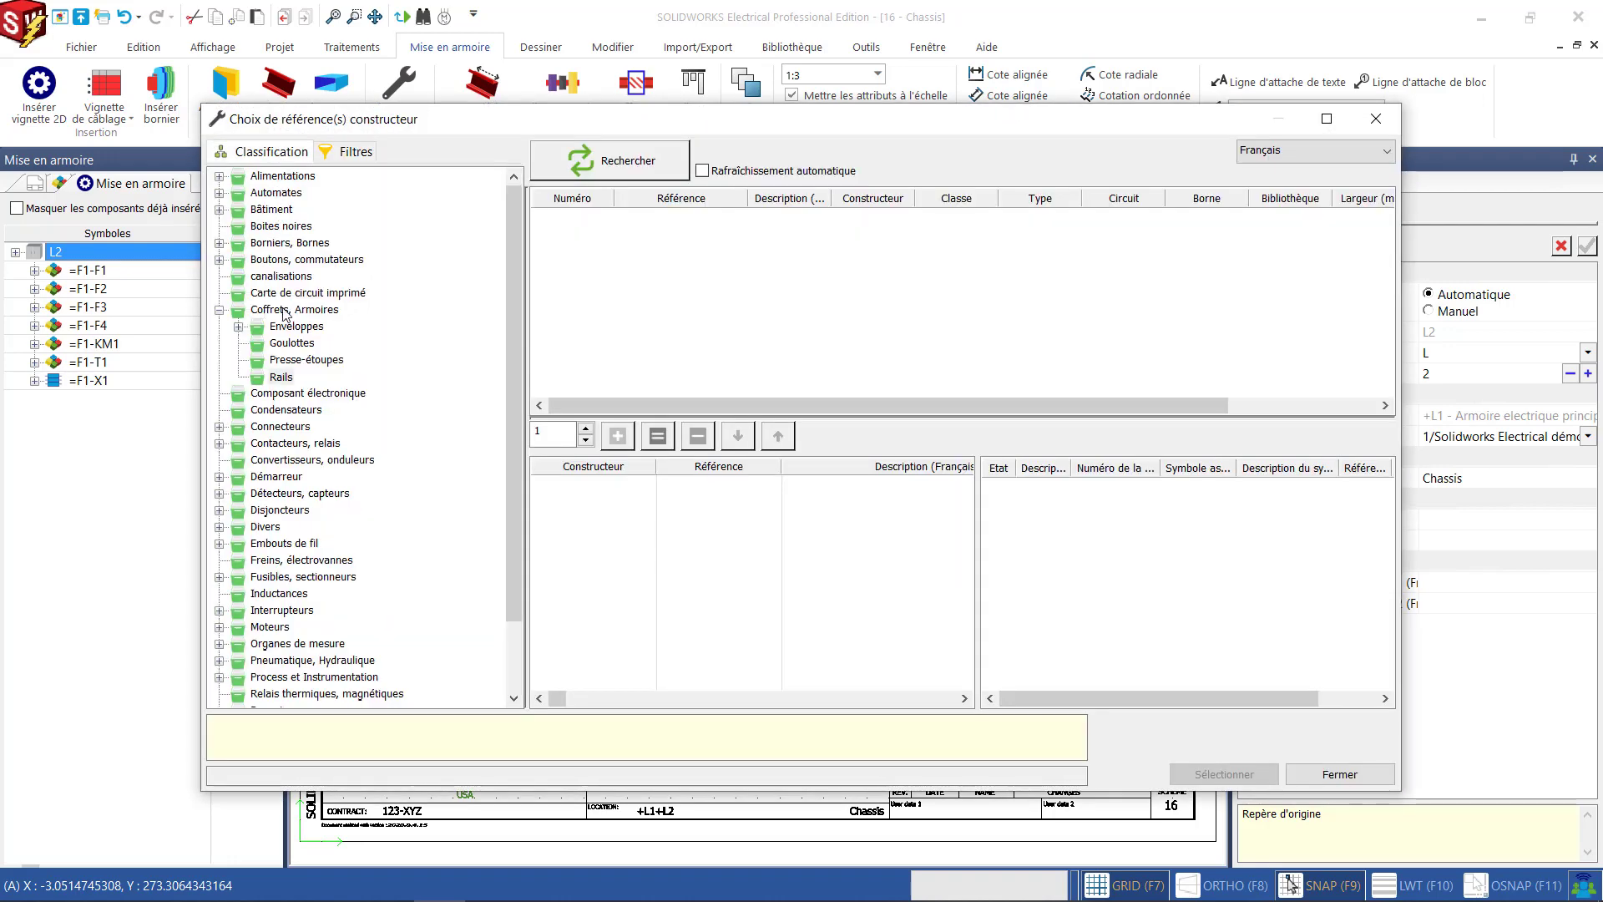
click(290, 310)
click(357, 151)
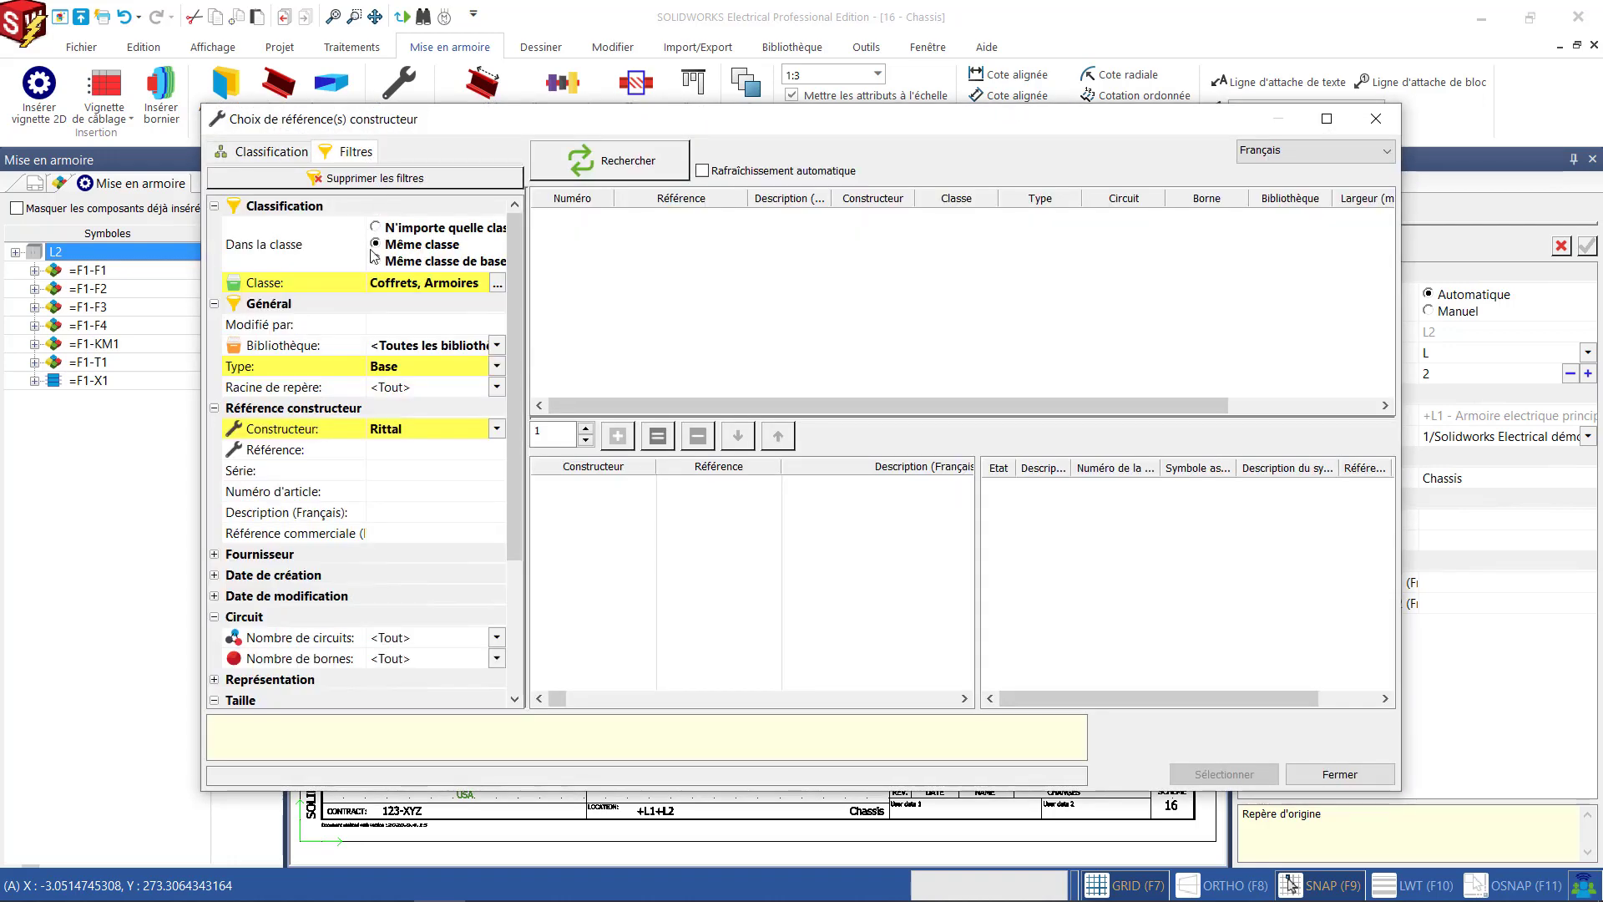
click(497, 366)
click(379, 388)
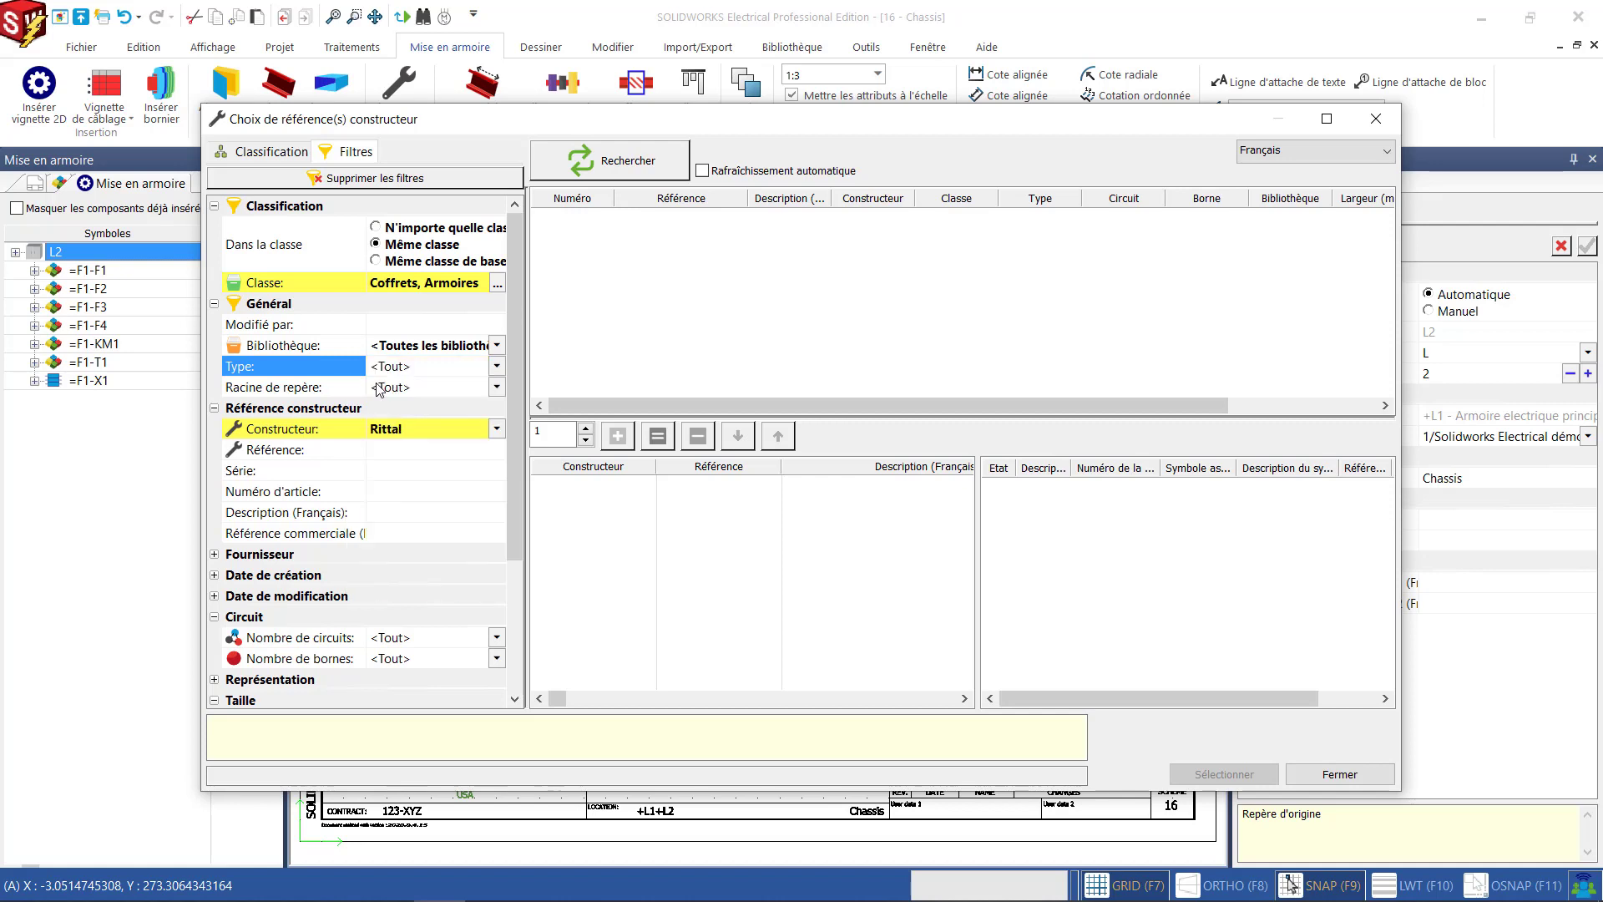
Search the Rittal enclosure references for 75072.
click(427, 451)
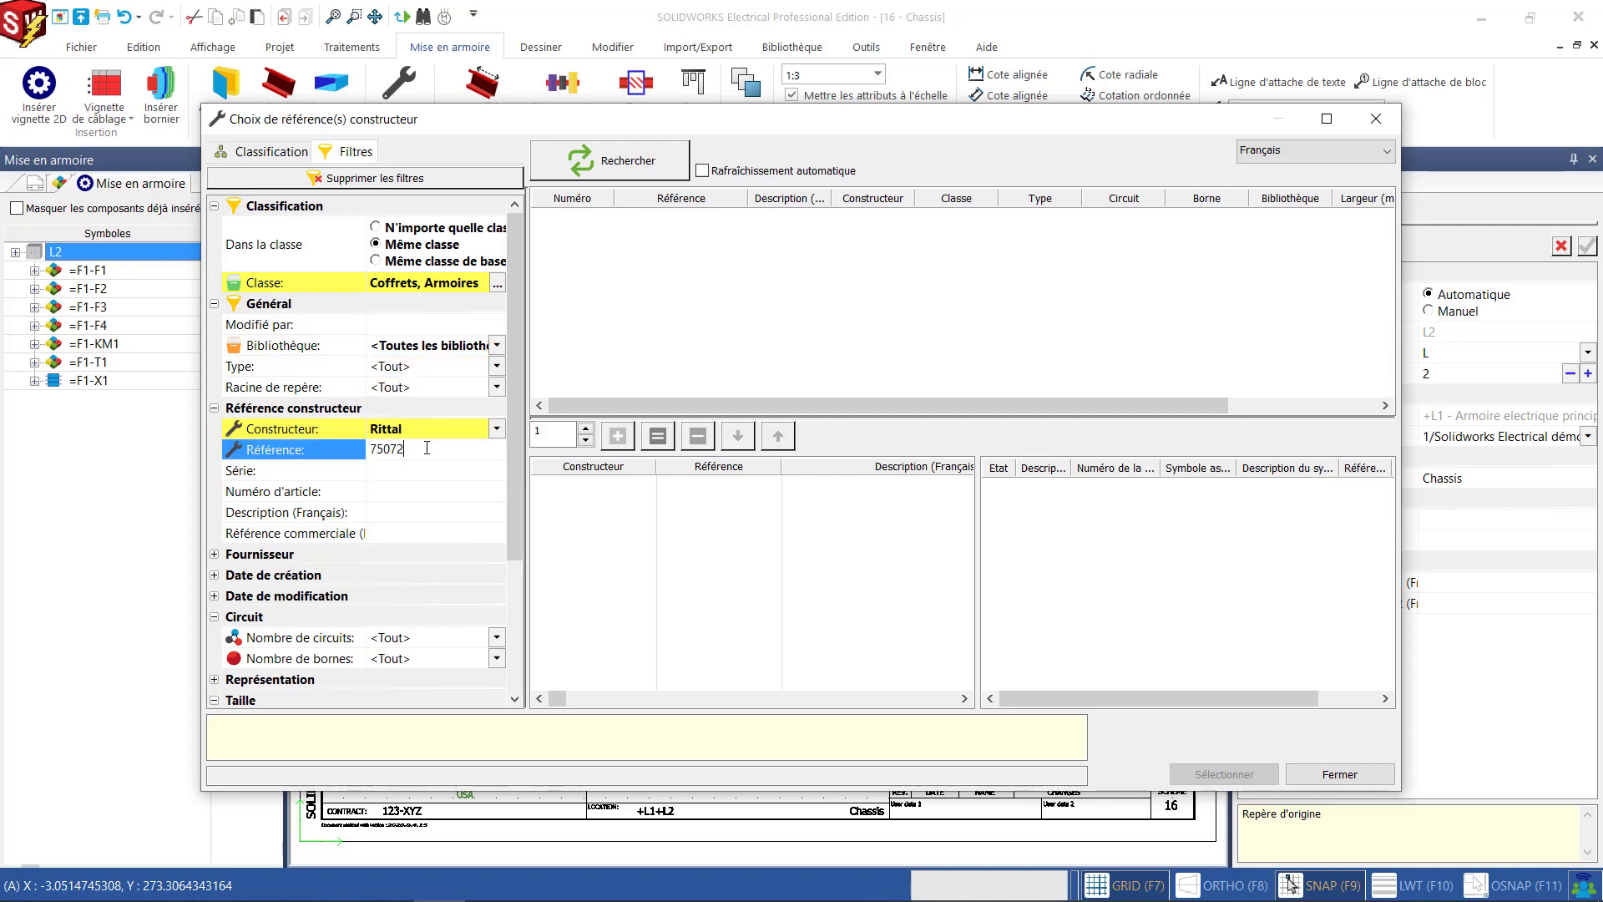
text(75072)
key(Return)
click(642, 173)
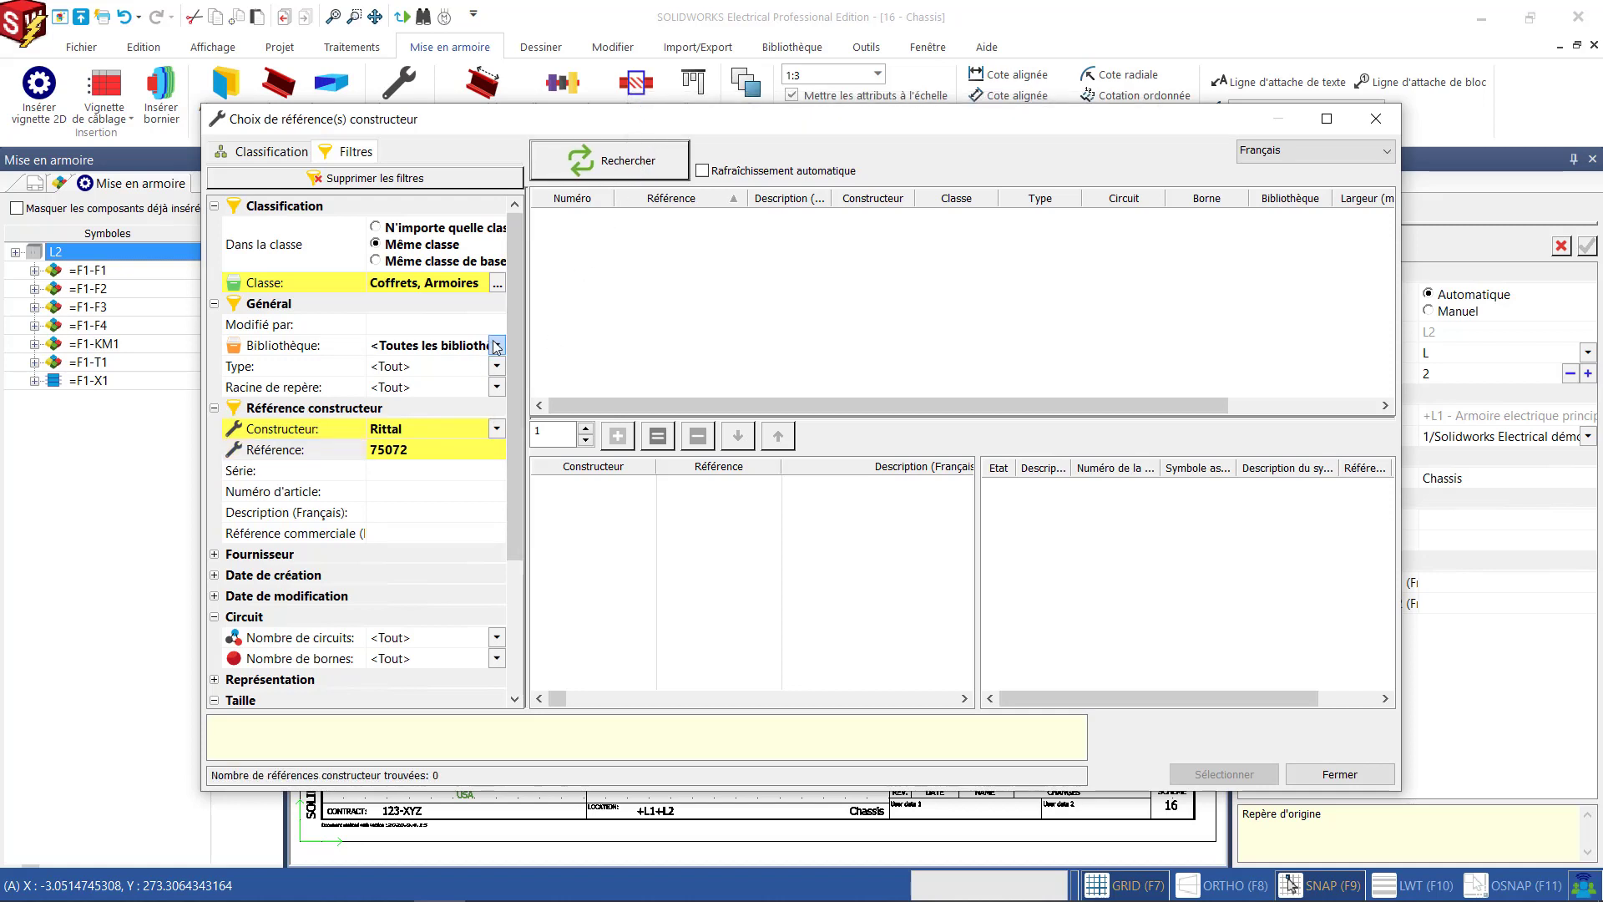
Search the Rittal enclosure references for 7507 and add 7507.200 to the selection.
click(428, 448)
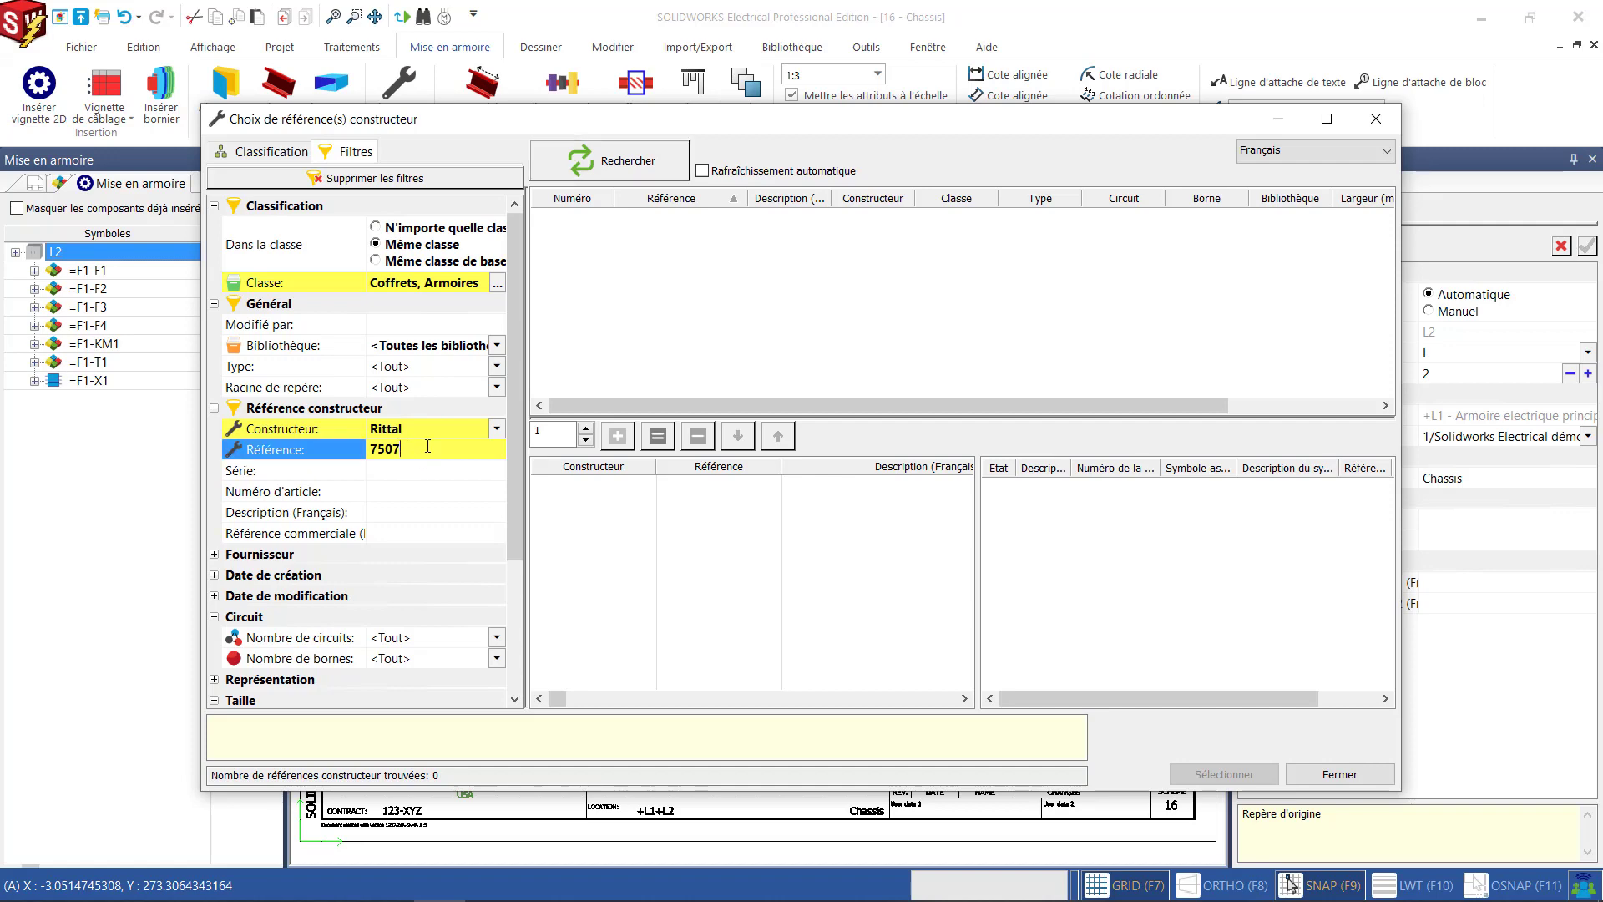
click(669, 163)
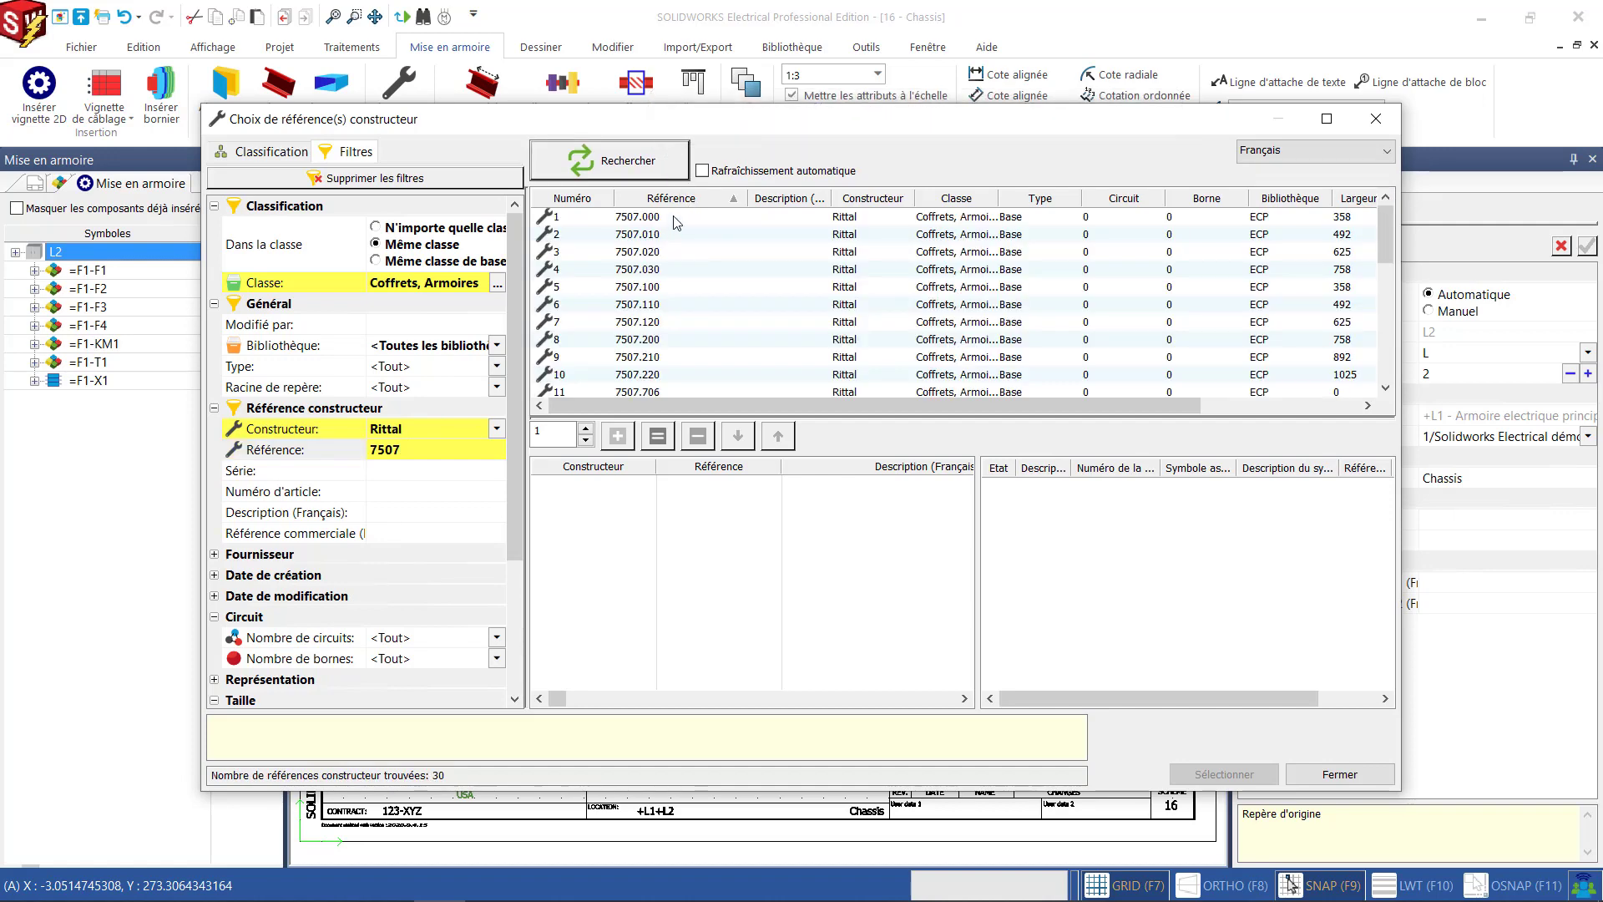
click(665, 288)
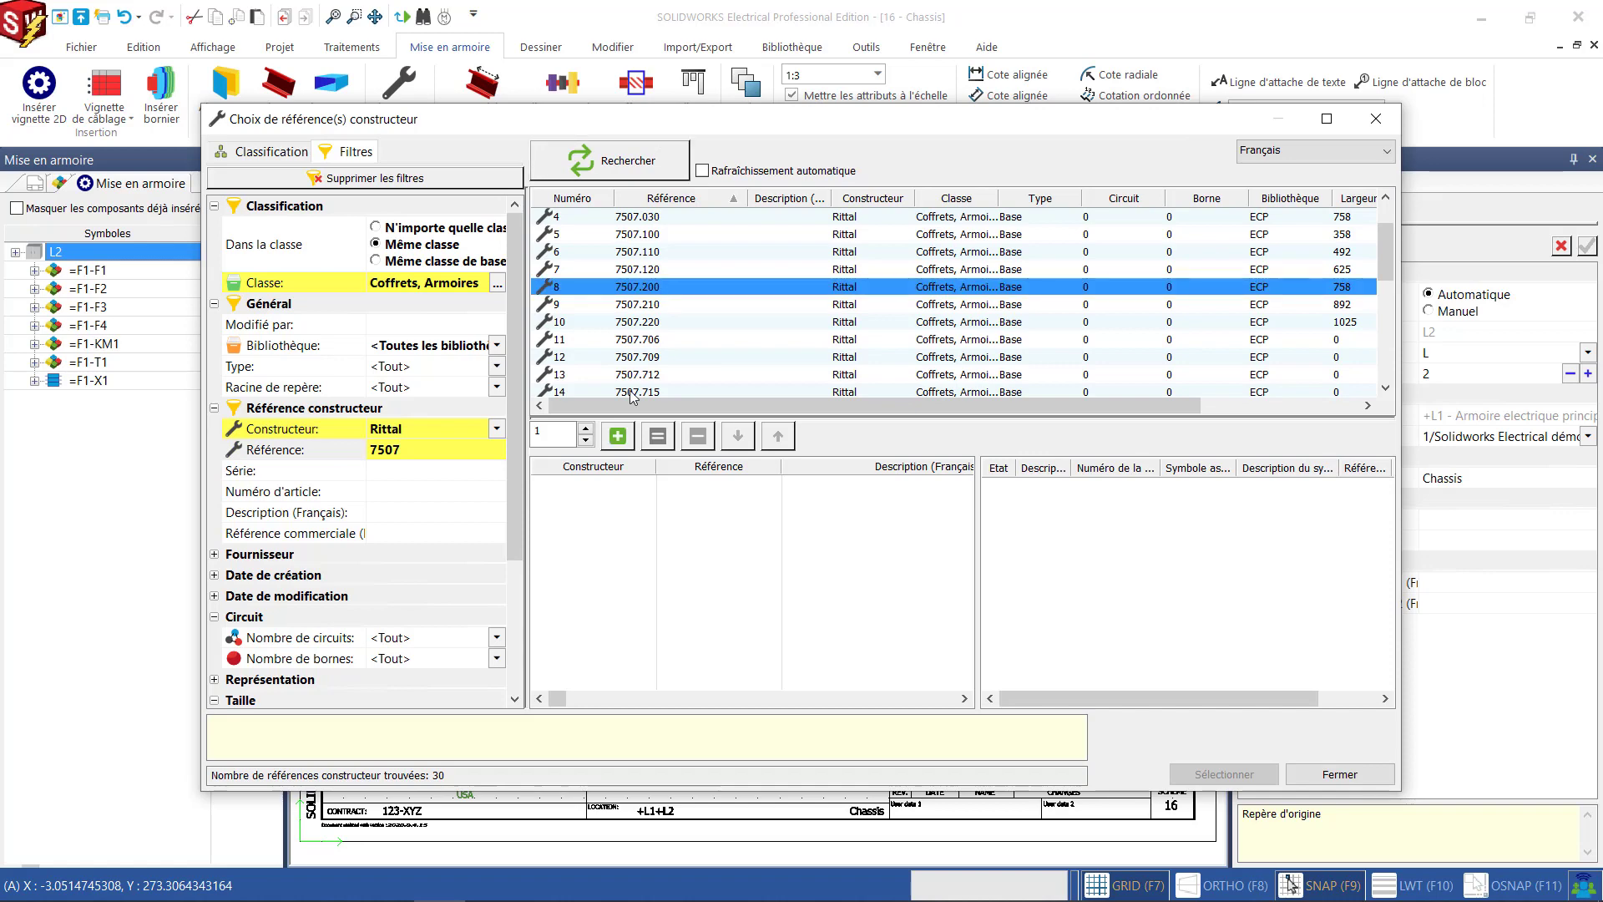
click(617, 435)
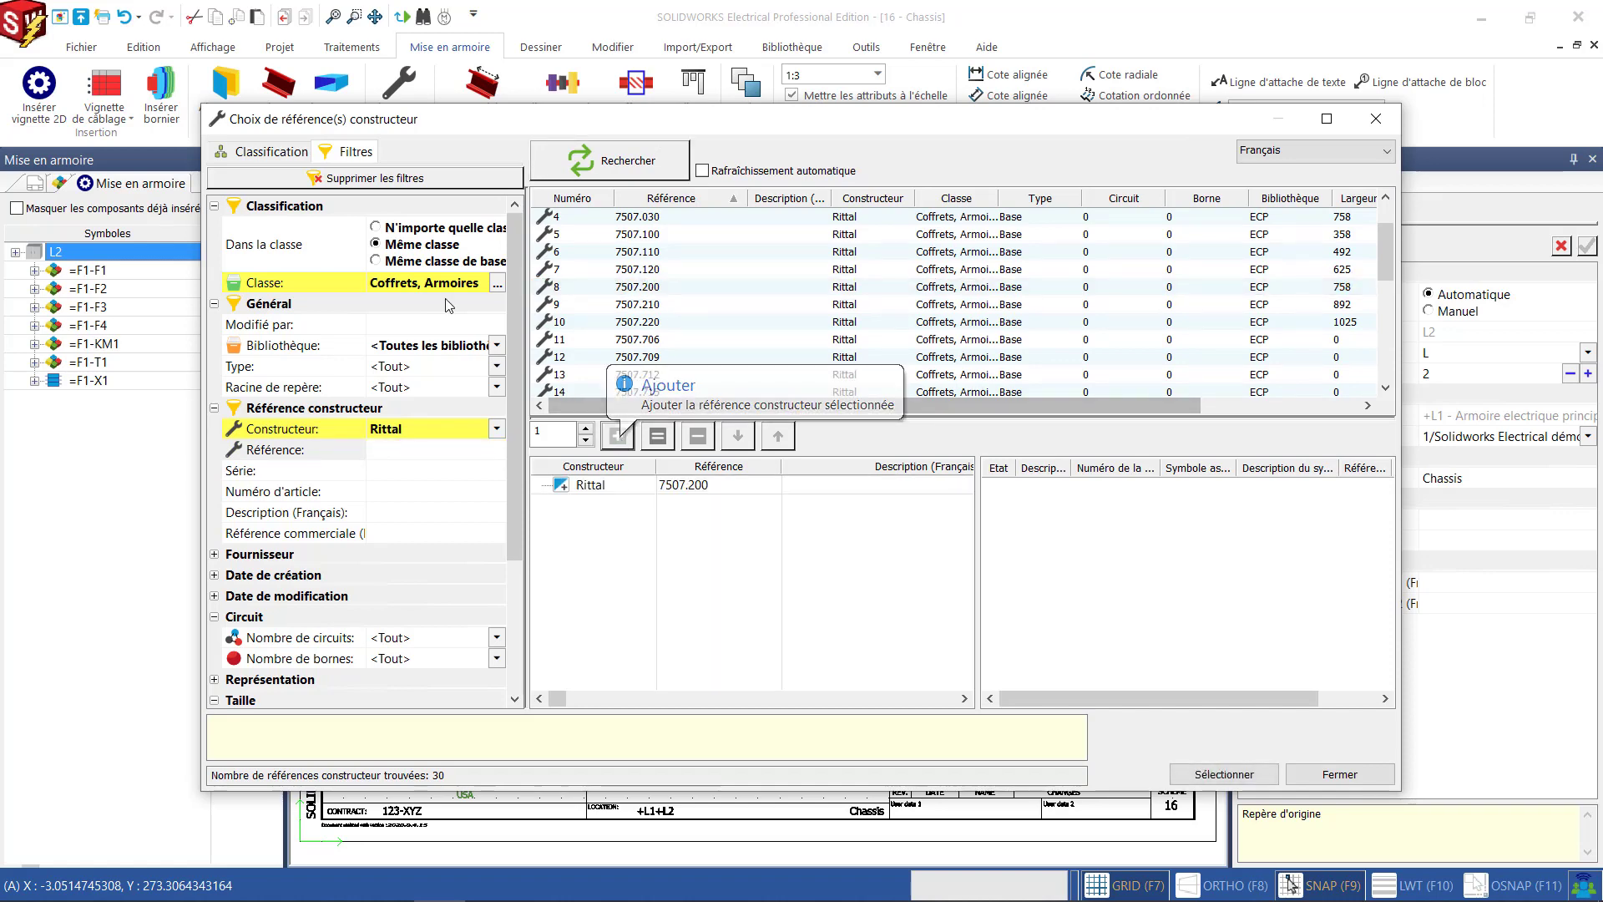
Find Rittal rail reference 4378 in the Rails class, add three 4378000 rails, and assign the selected references to location L2.
click(263, 151)
click(280, 377)
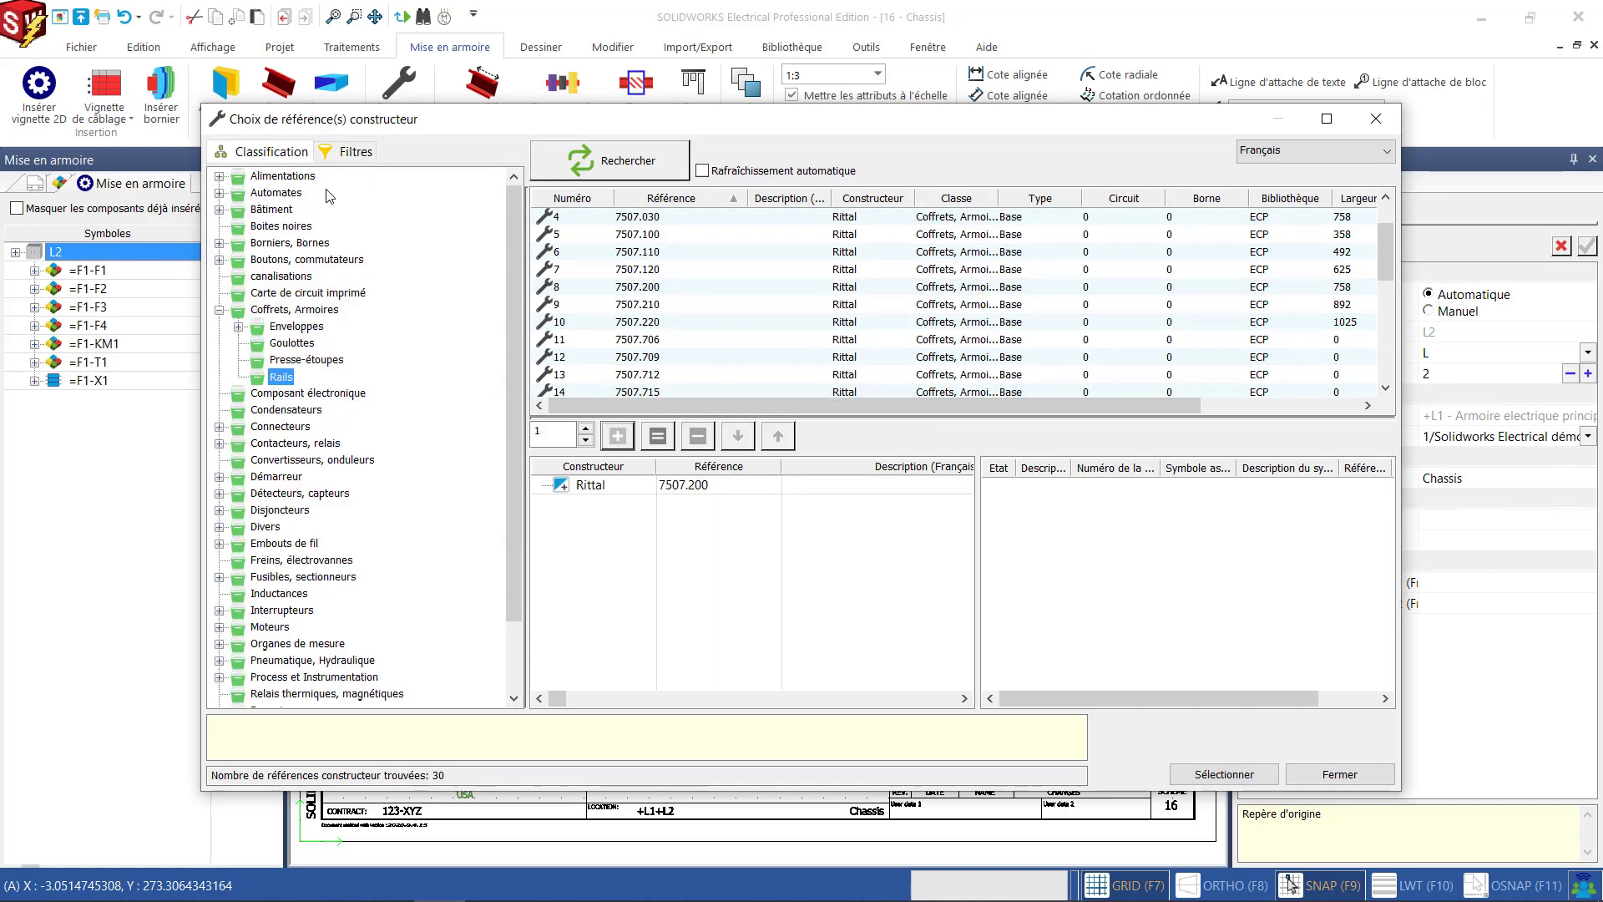
click(350, 151)
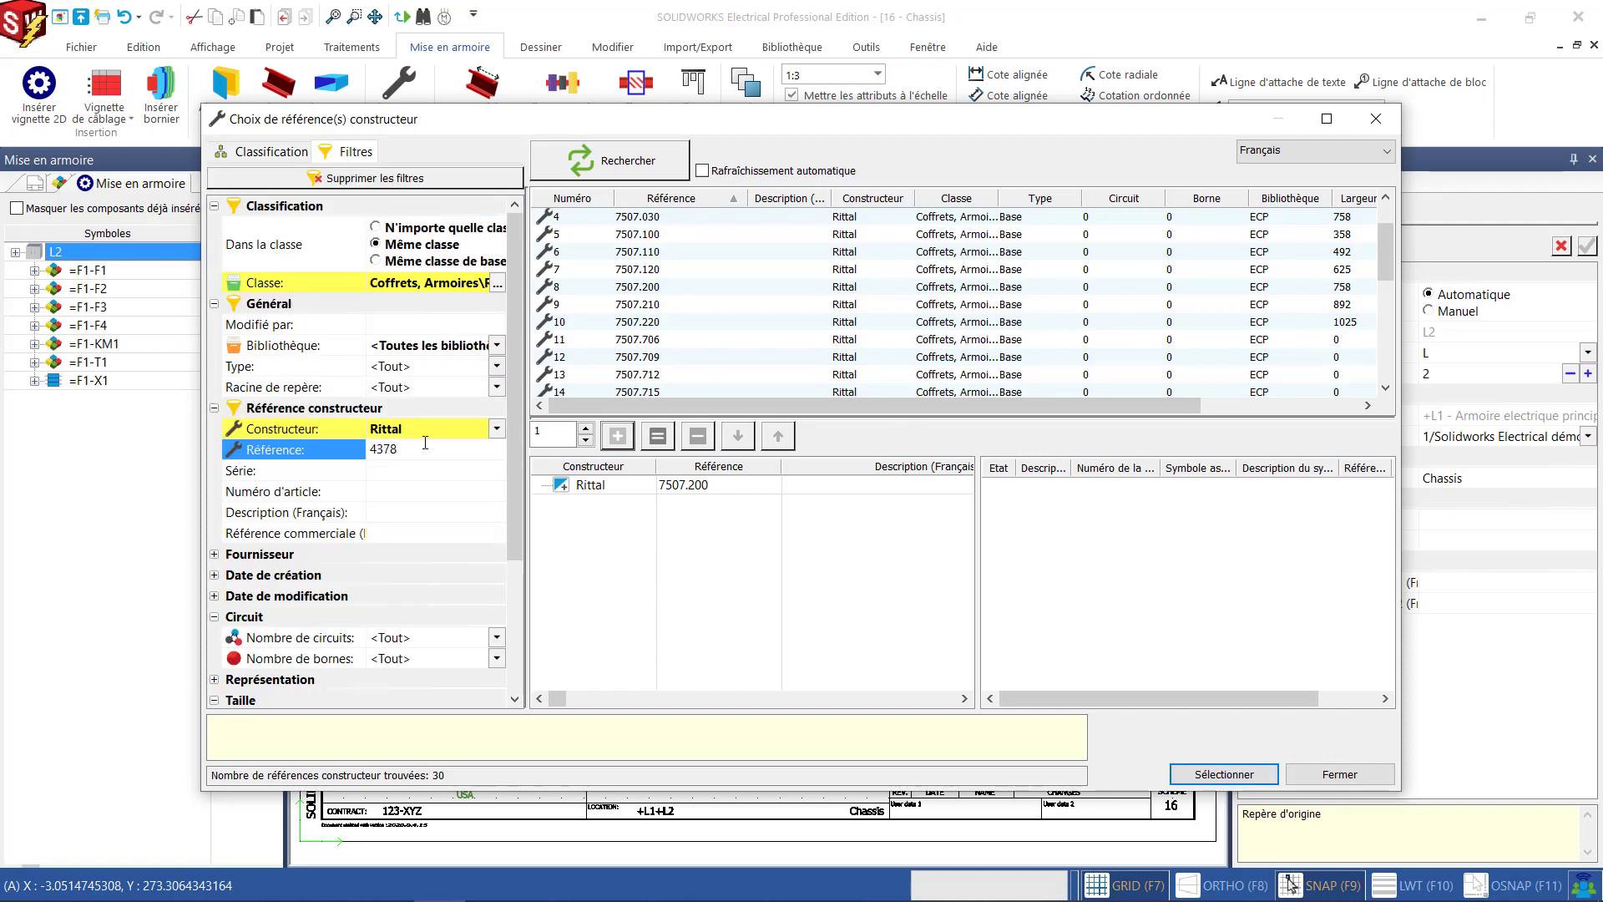
text(4378)
click(674, 170)
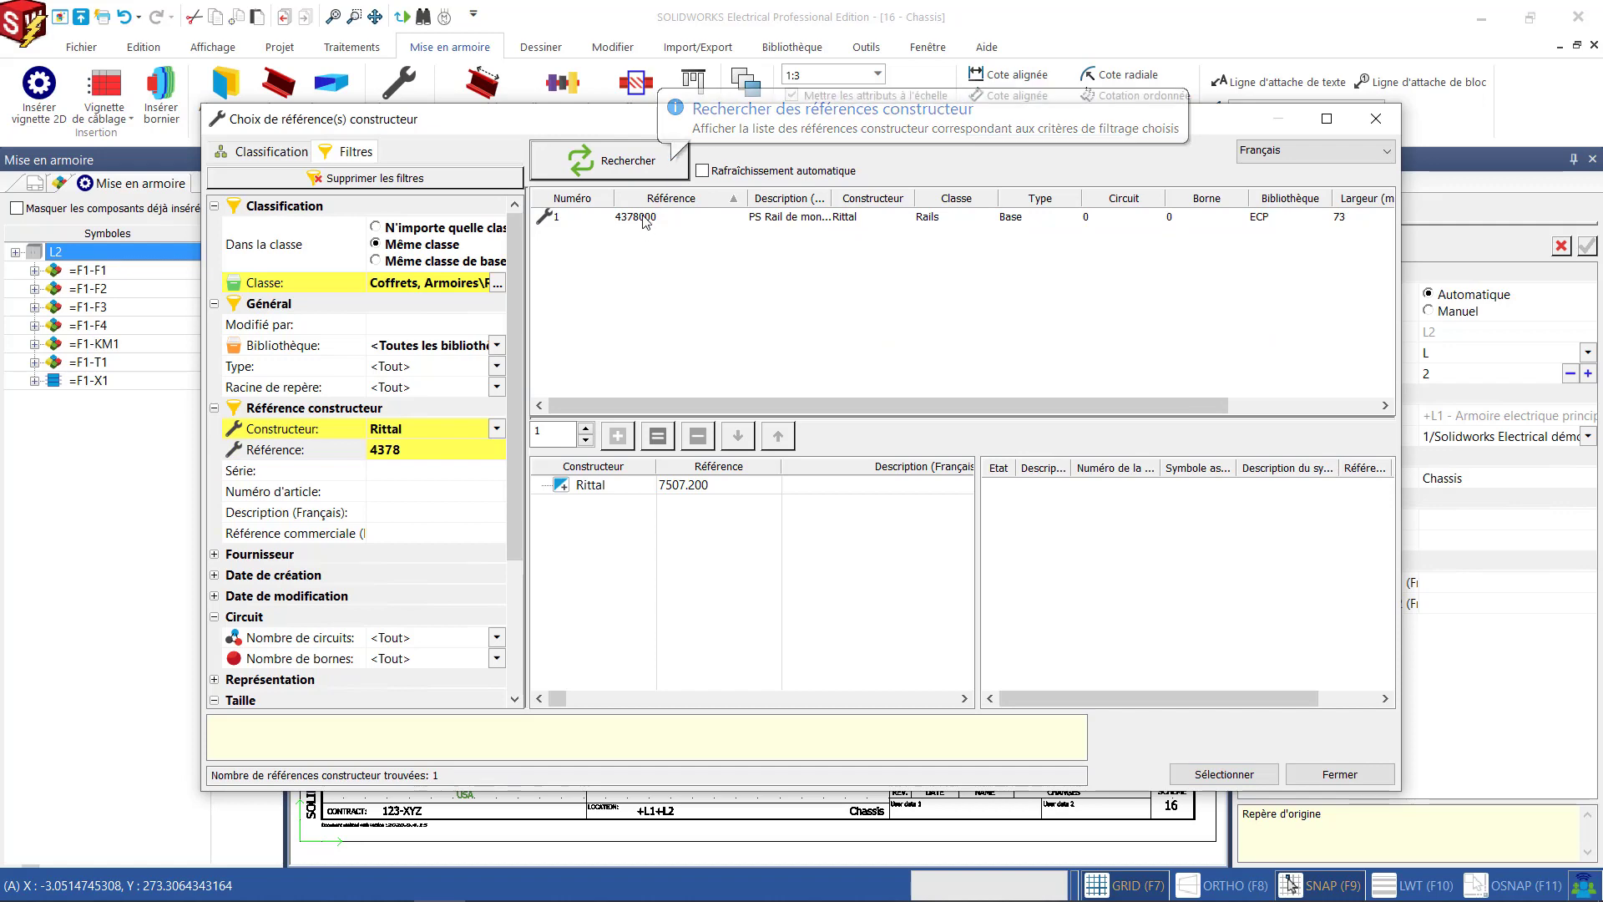
click(587, 427)
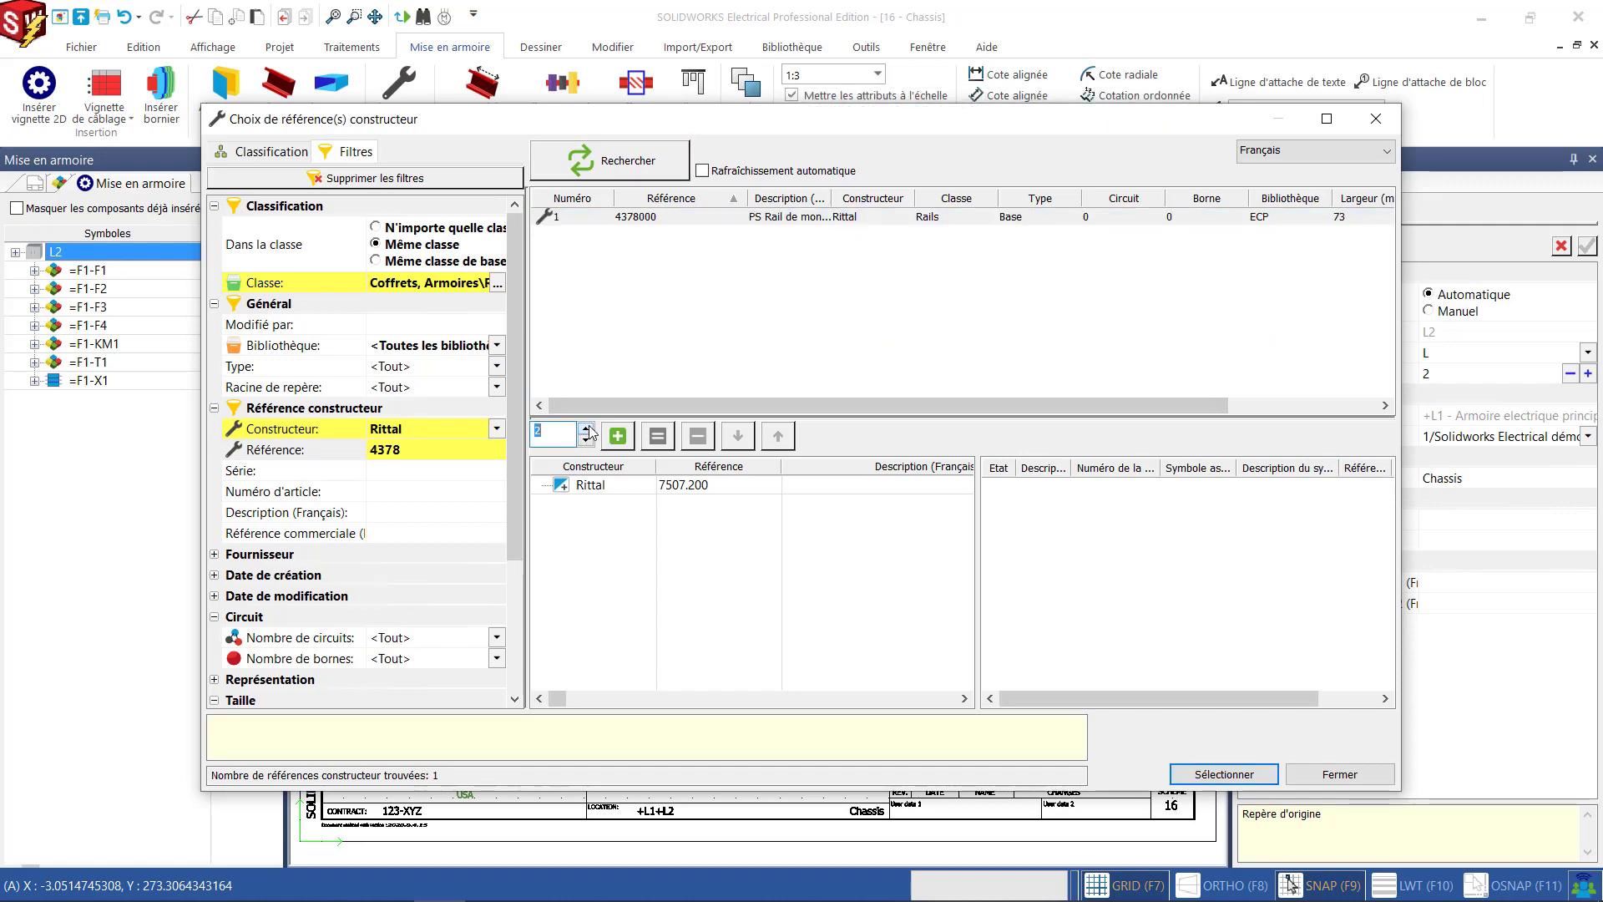
click(618, 435)
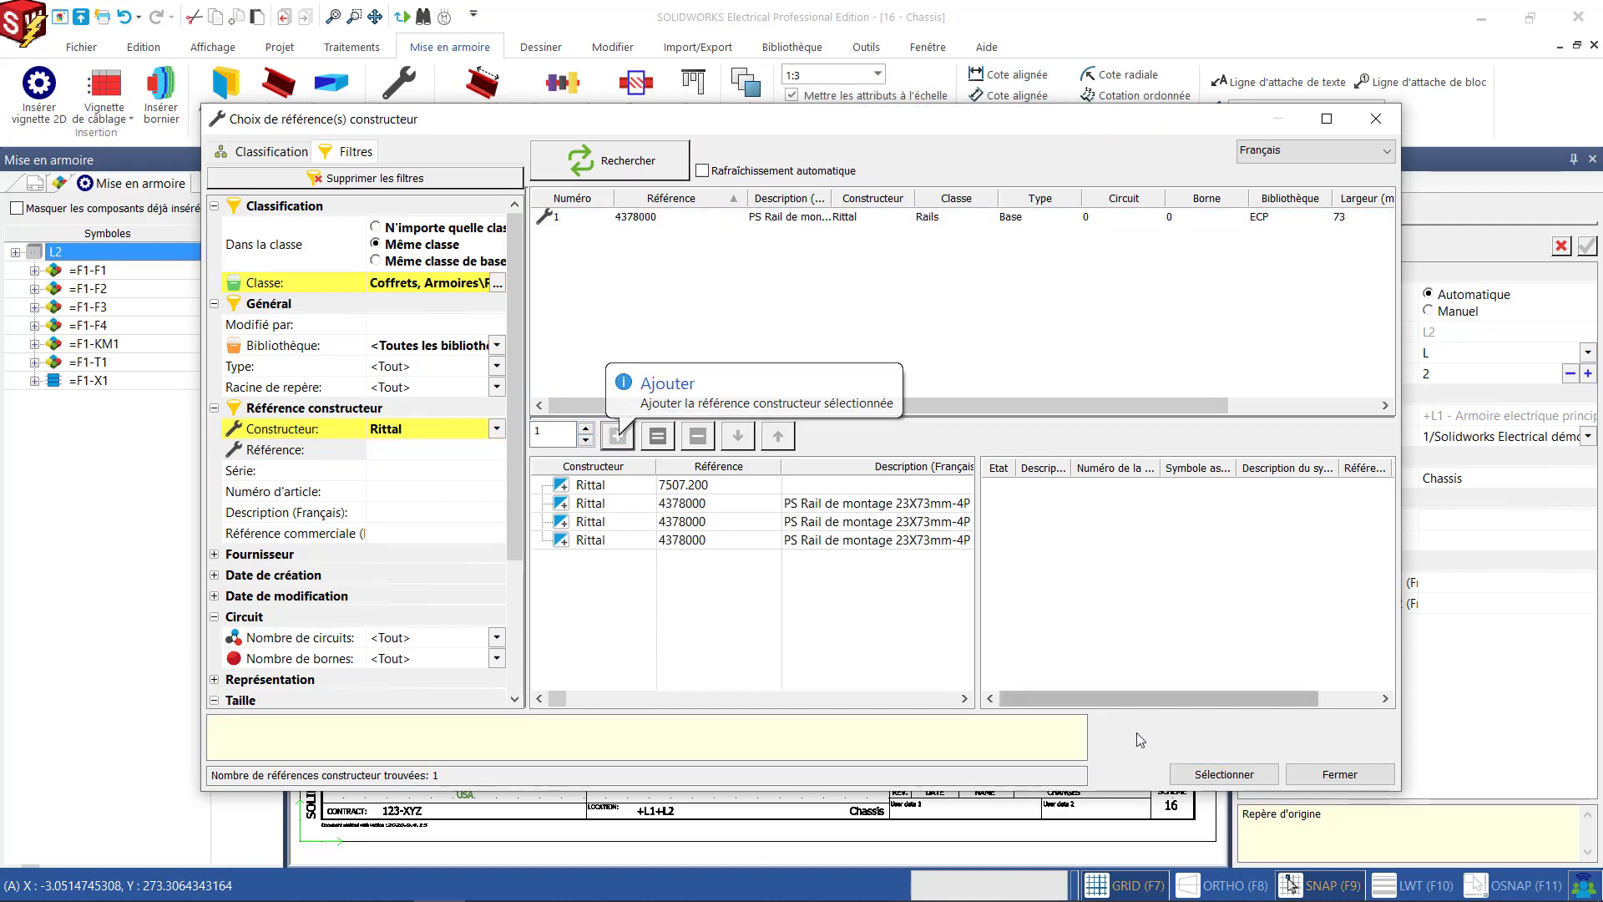
click(1224, 774)
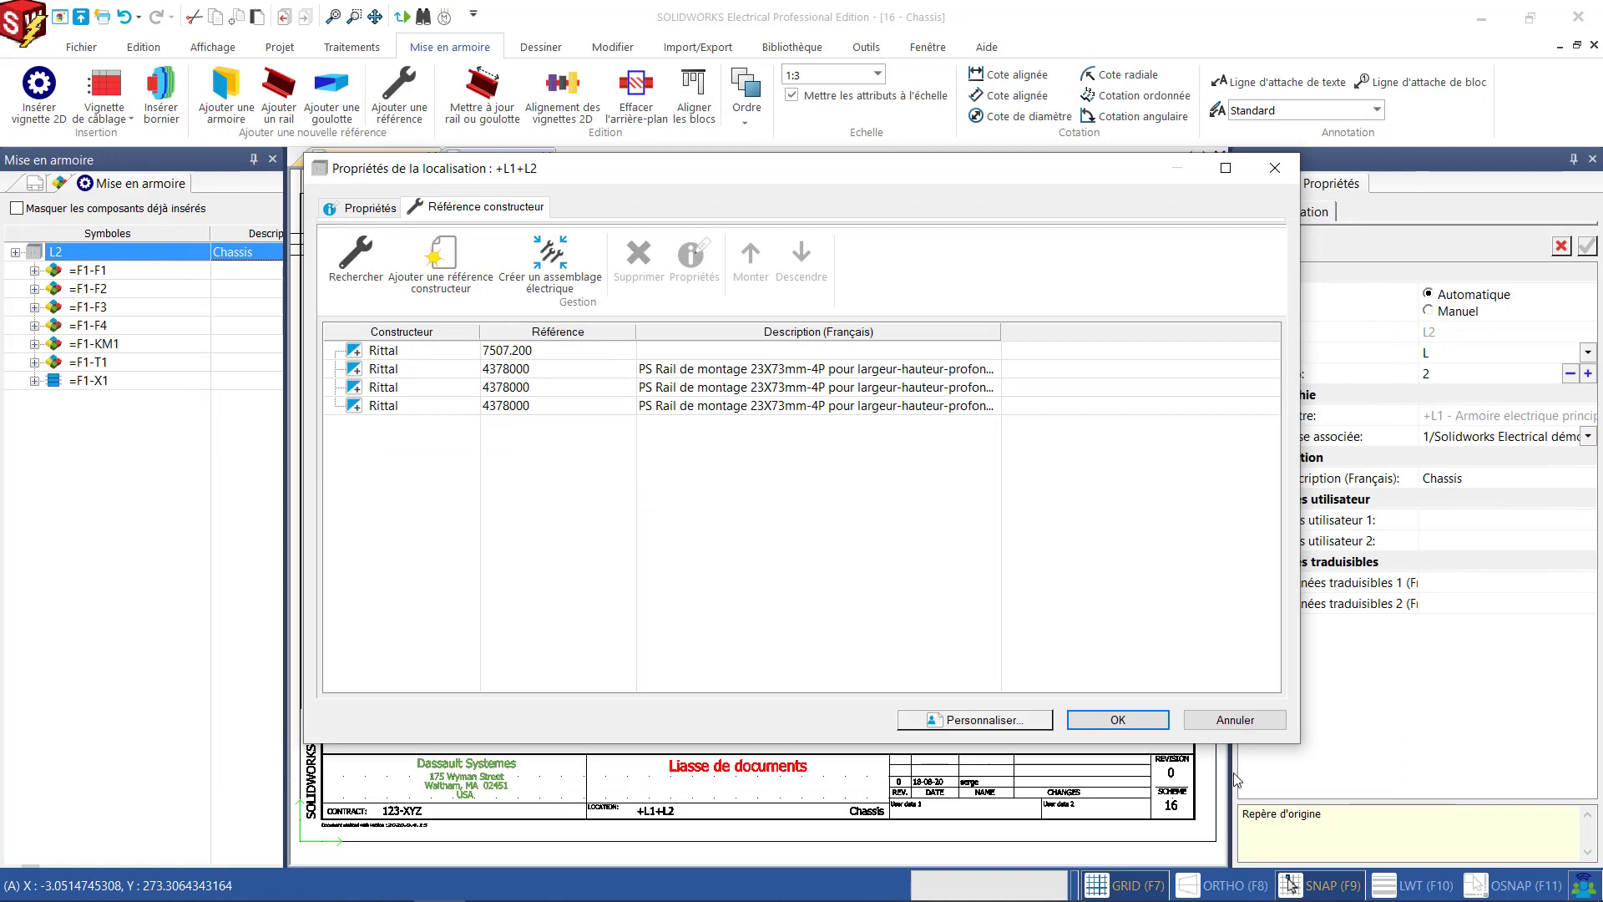
click(1149, 723)
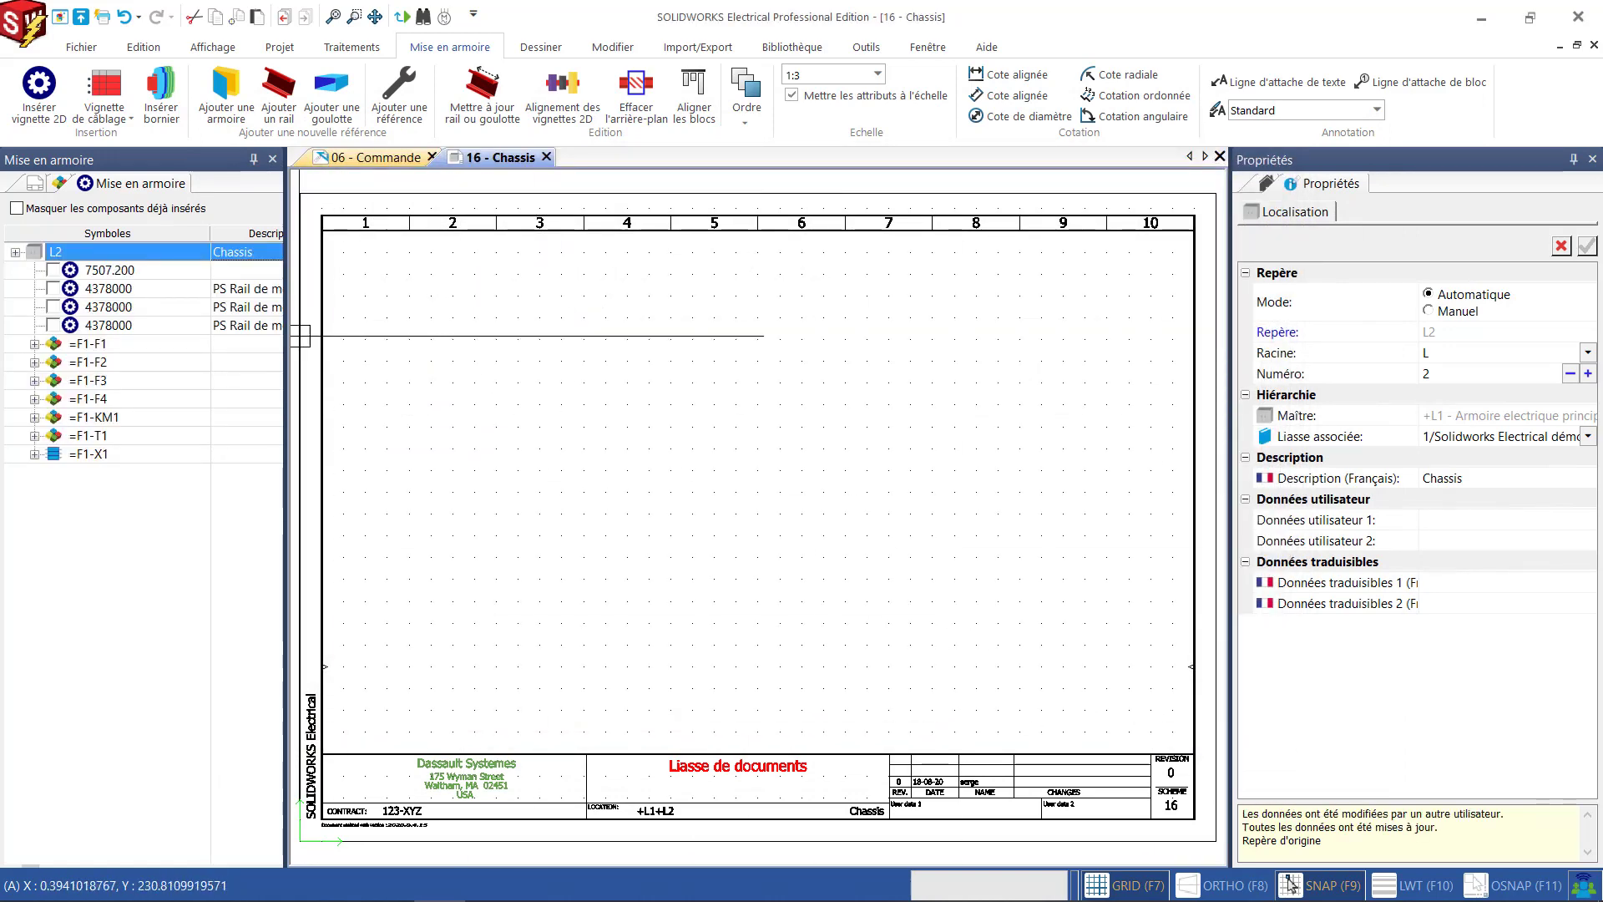
Insert reference 7507.200 as a cabinet on the Chassis folio, with its insertion point at about X 90, Y 41.
right_click(113, 275)
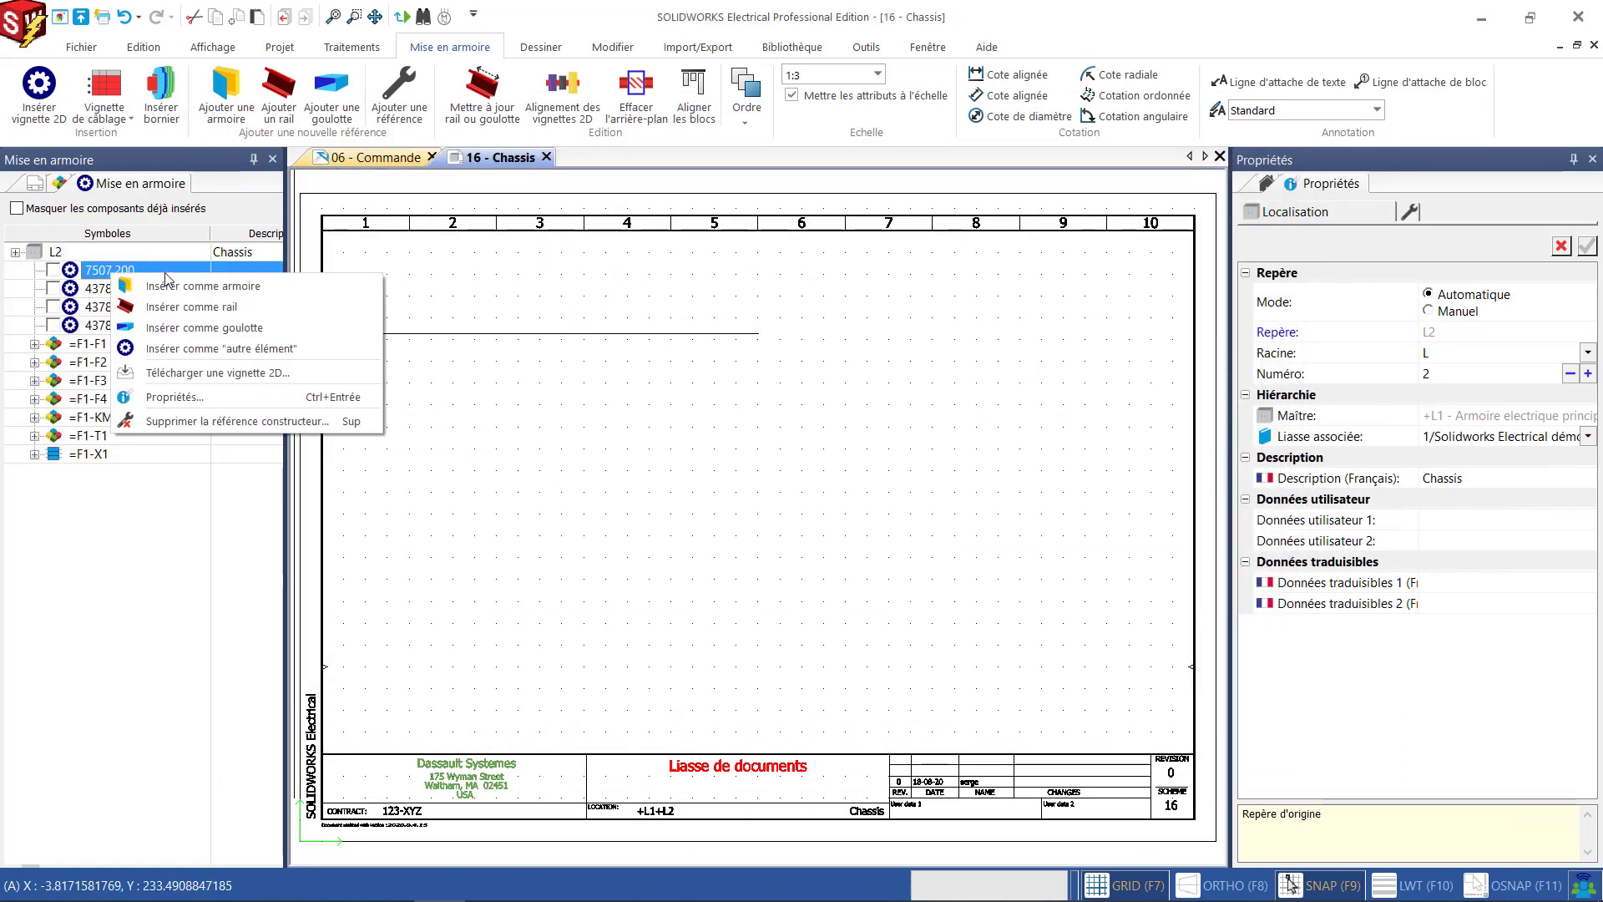
click(228, 288)
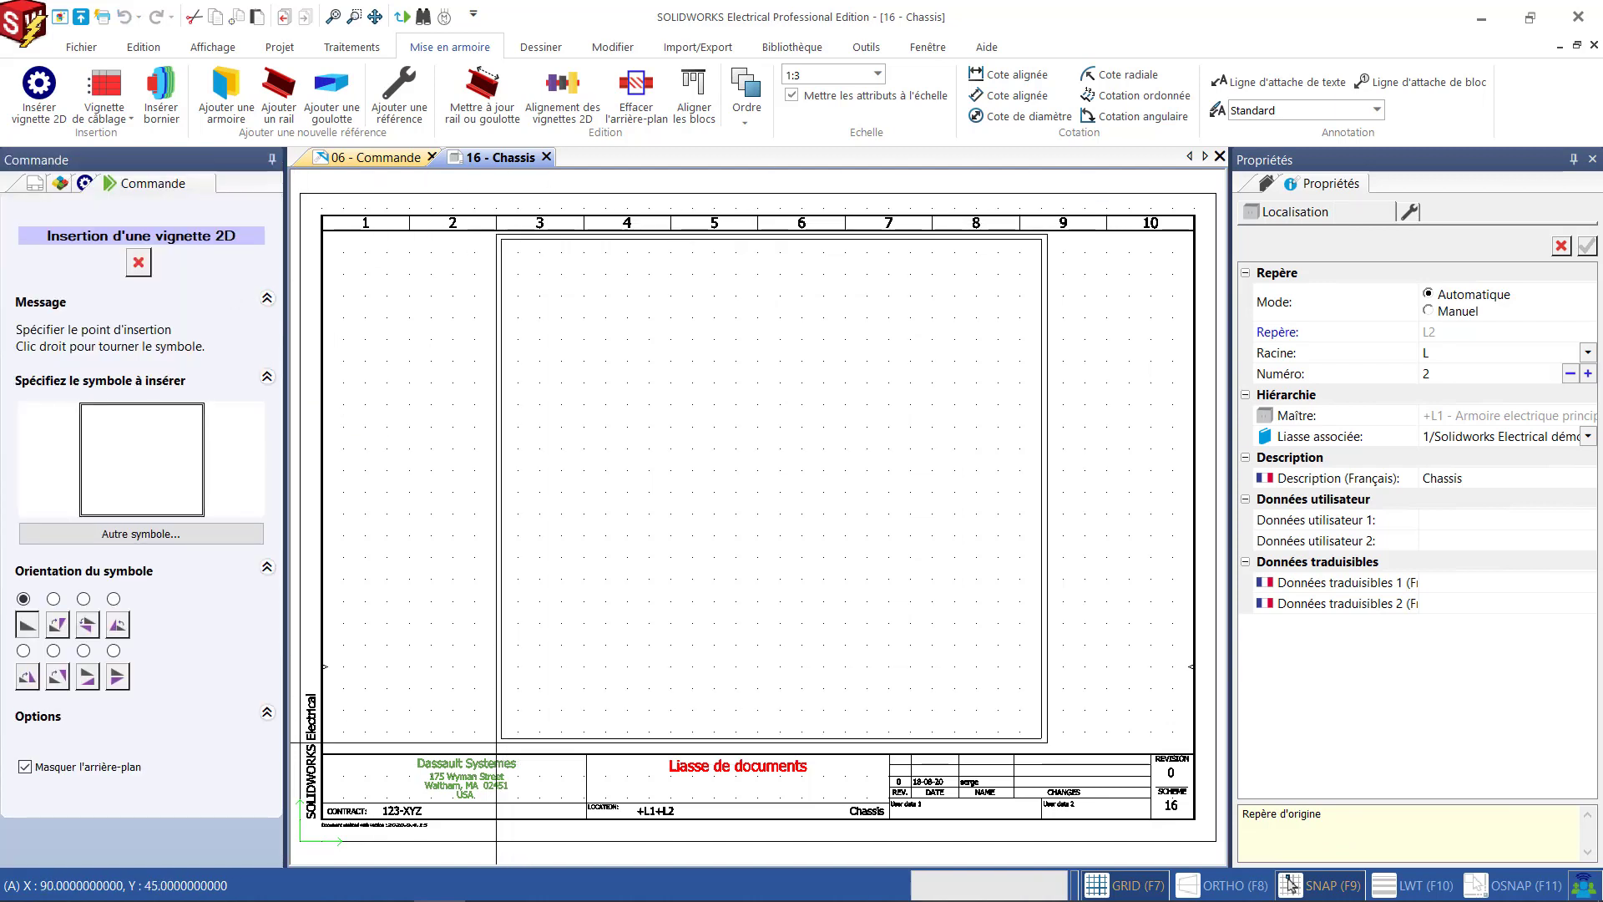
click(495, 748)
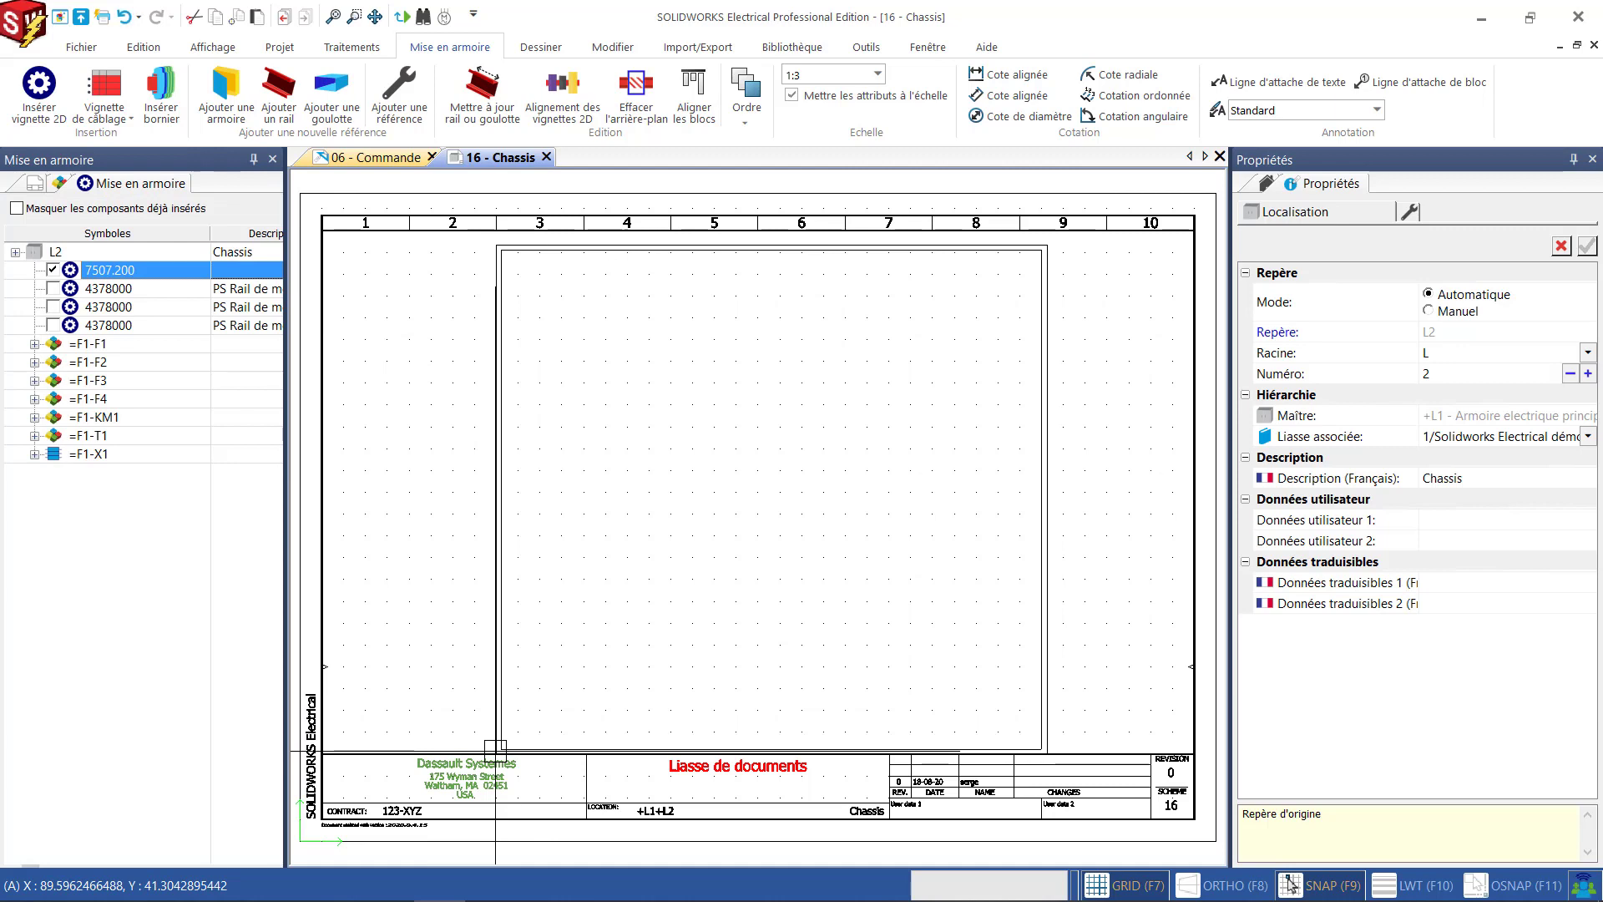
Insert the first 4378000 reference as a horizontal rail about 510 mm long across the upper part of the enclosure.
right_click(125, 296)
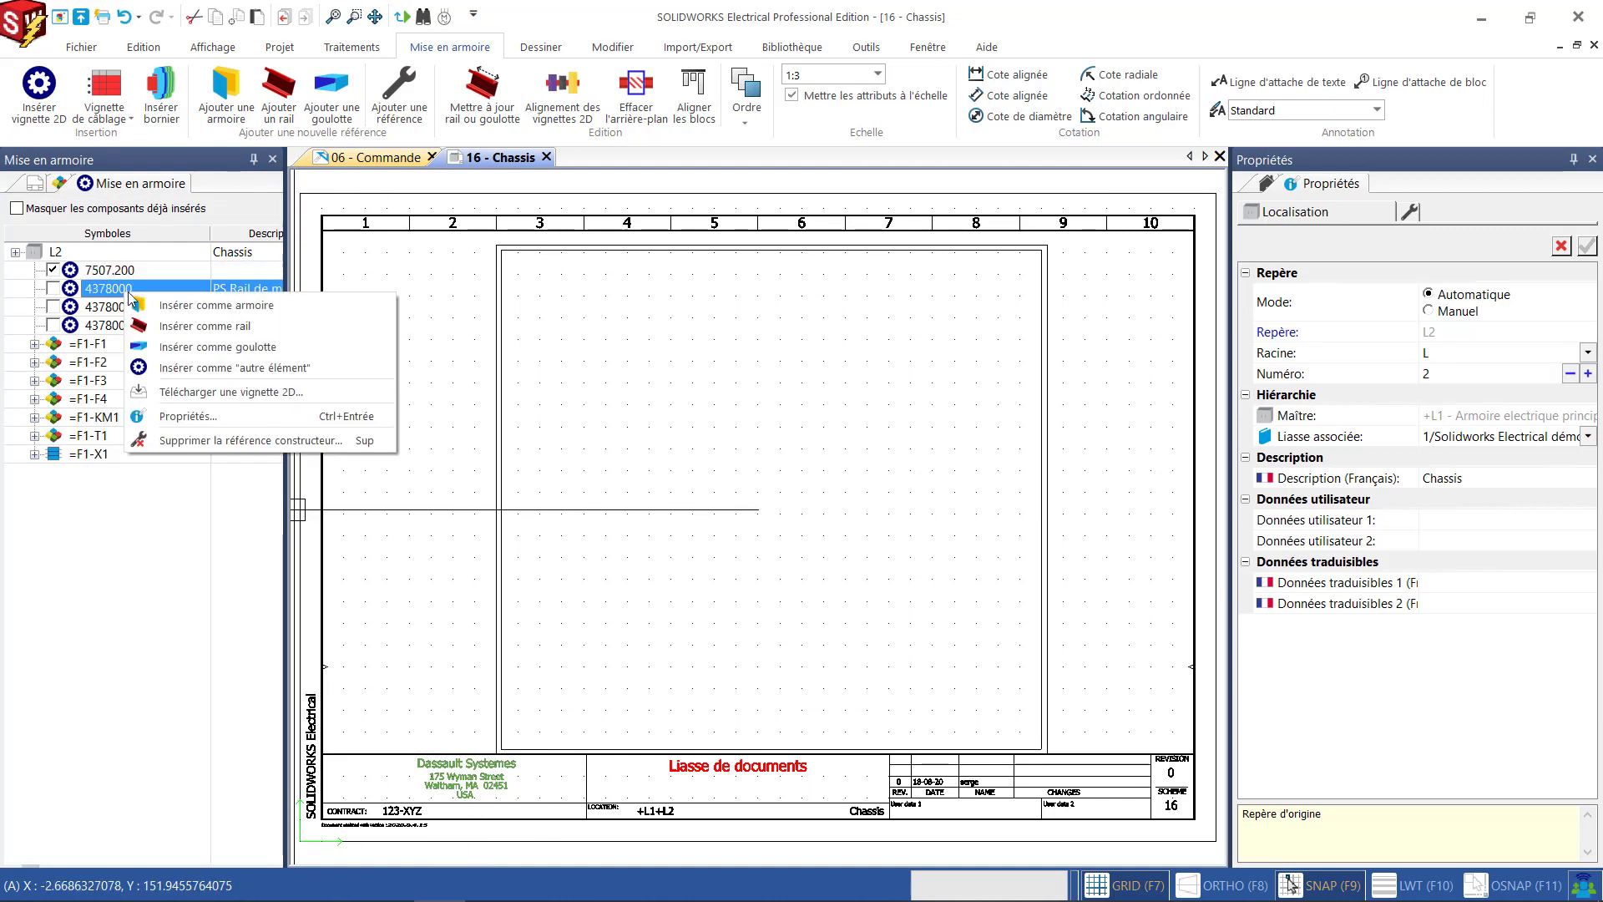
click(217, 332)
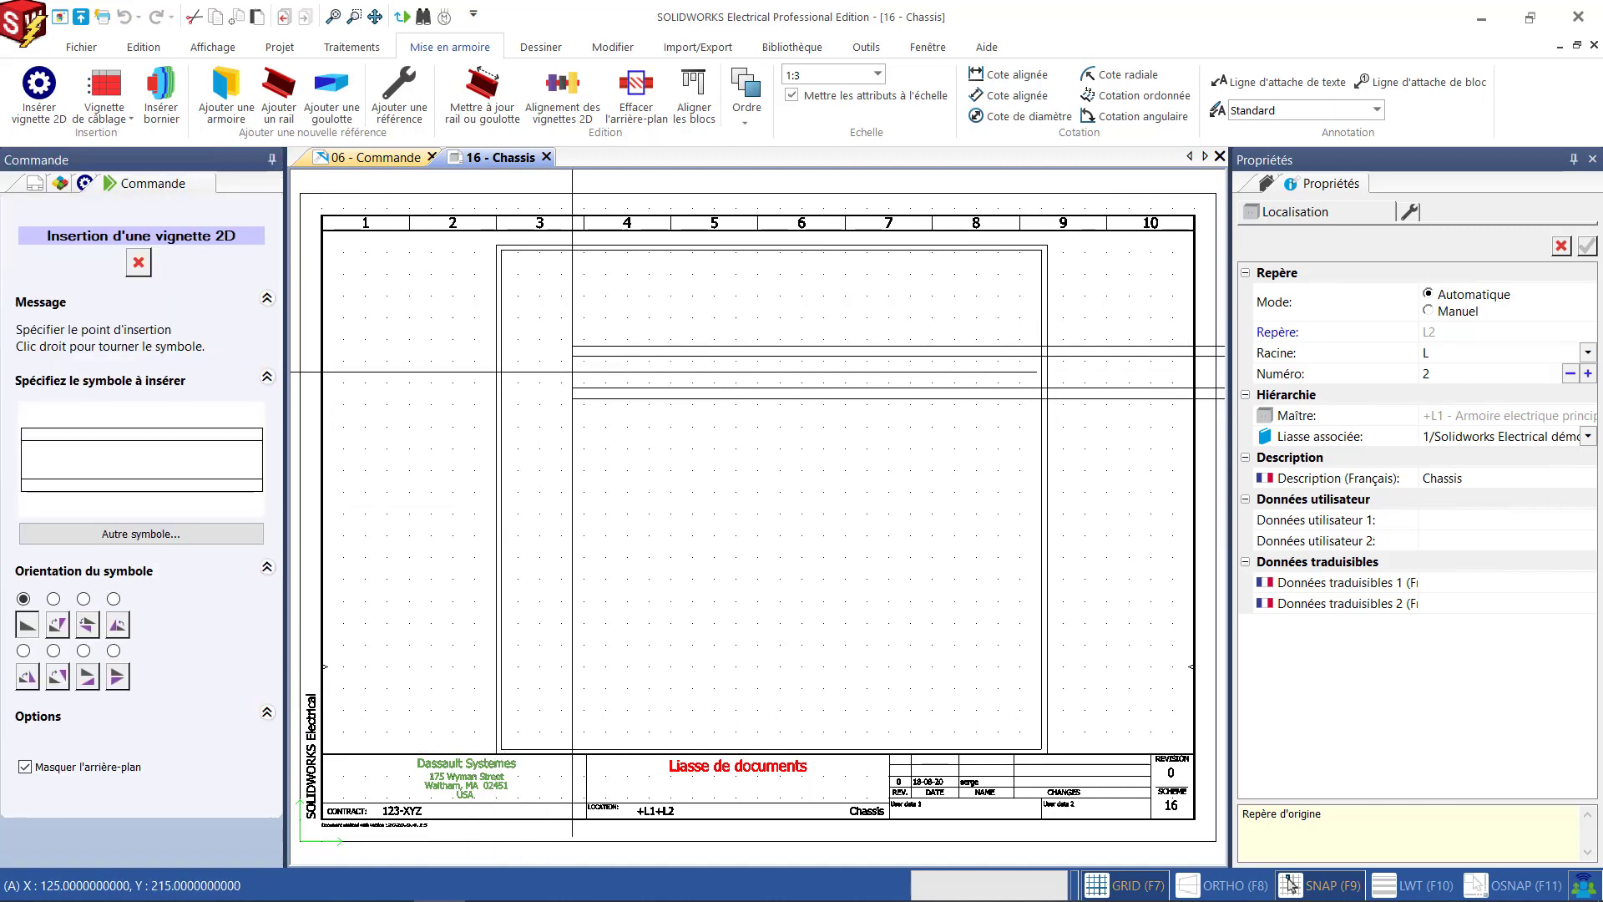
click(561, 361)
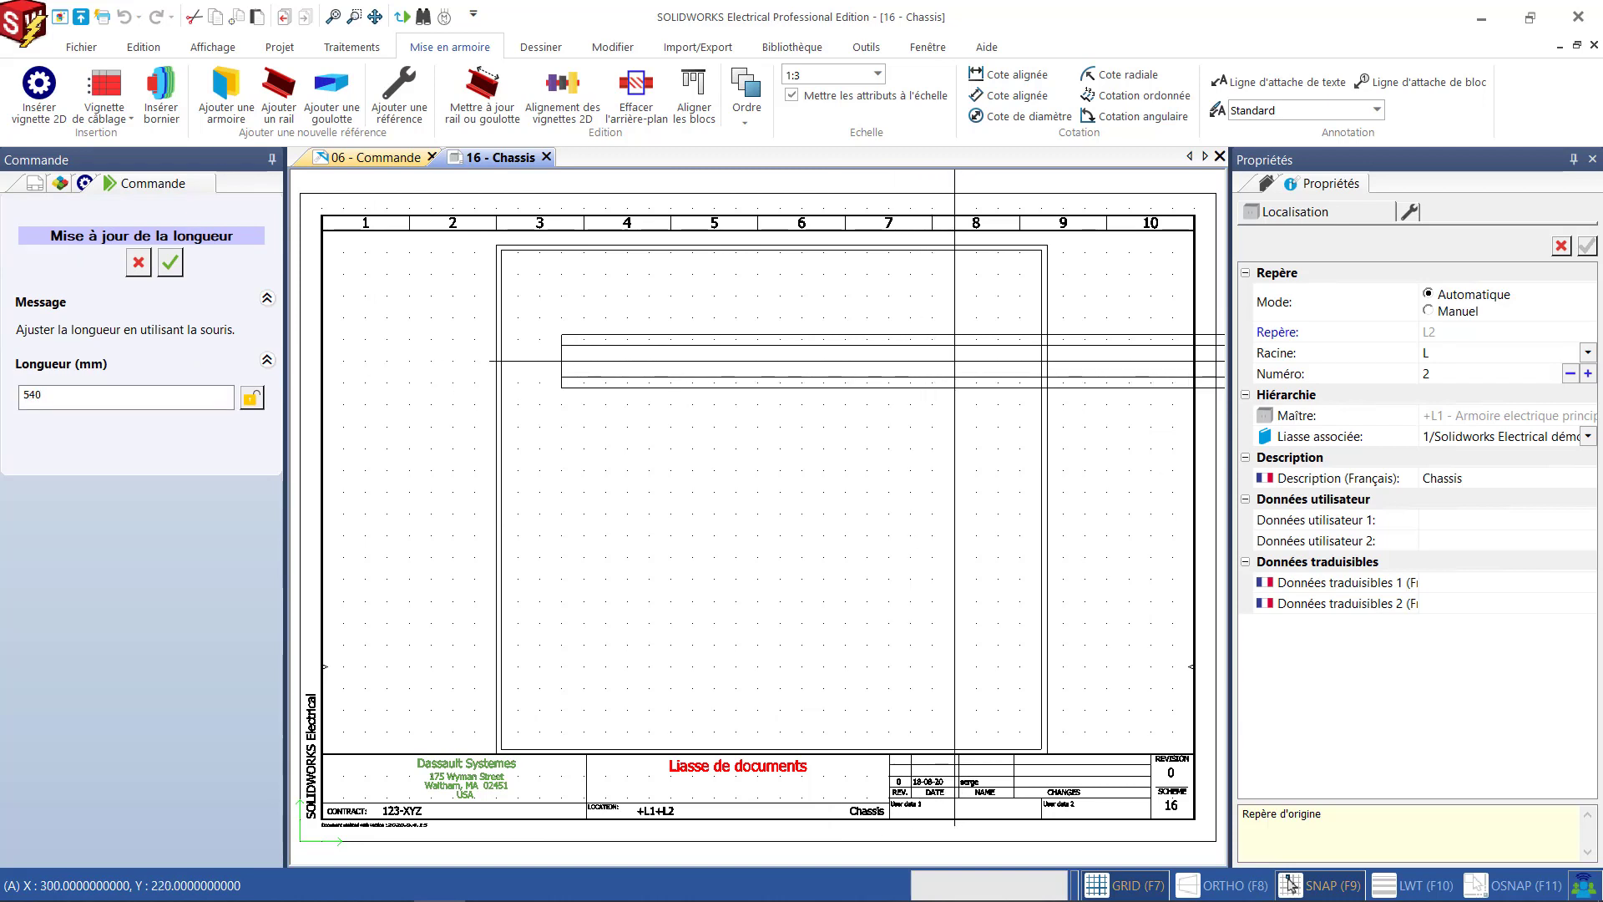
click(932, 349)
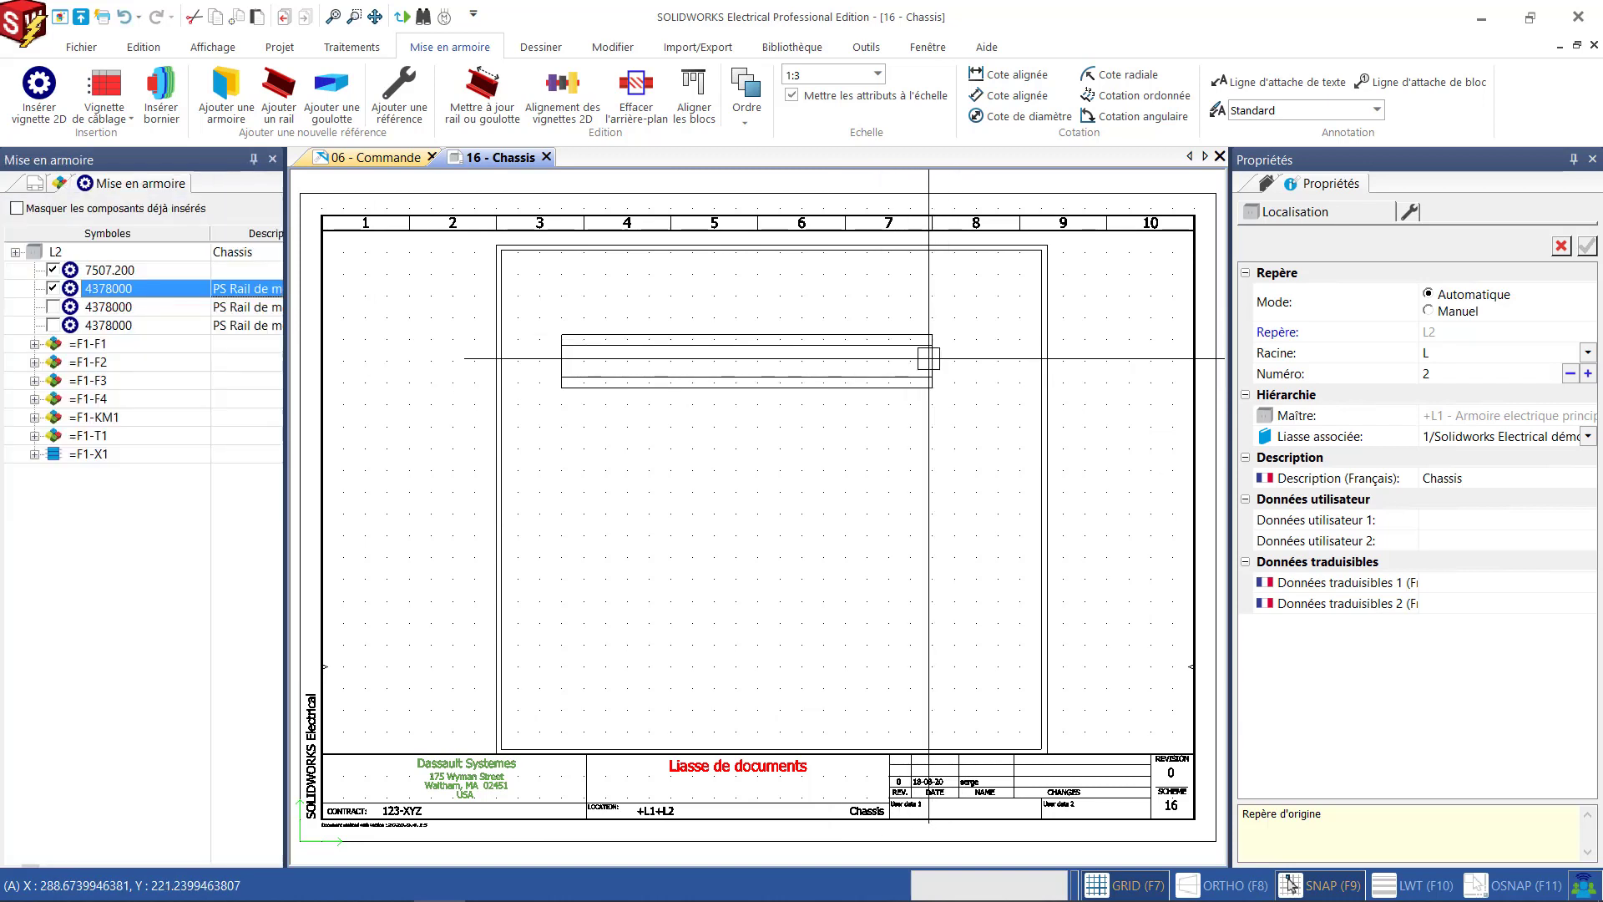
Insert the second 4378000 reference as a 510 mm rail below the first, aligned with its ends, at about mid-height of the enclosure.
right_click(128, 328)
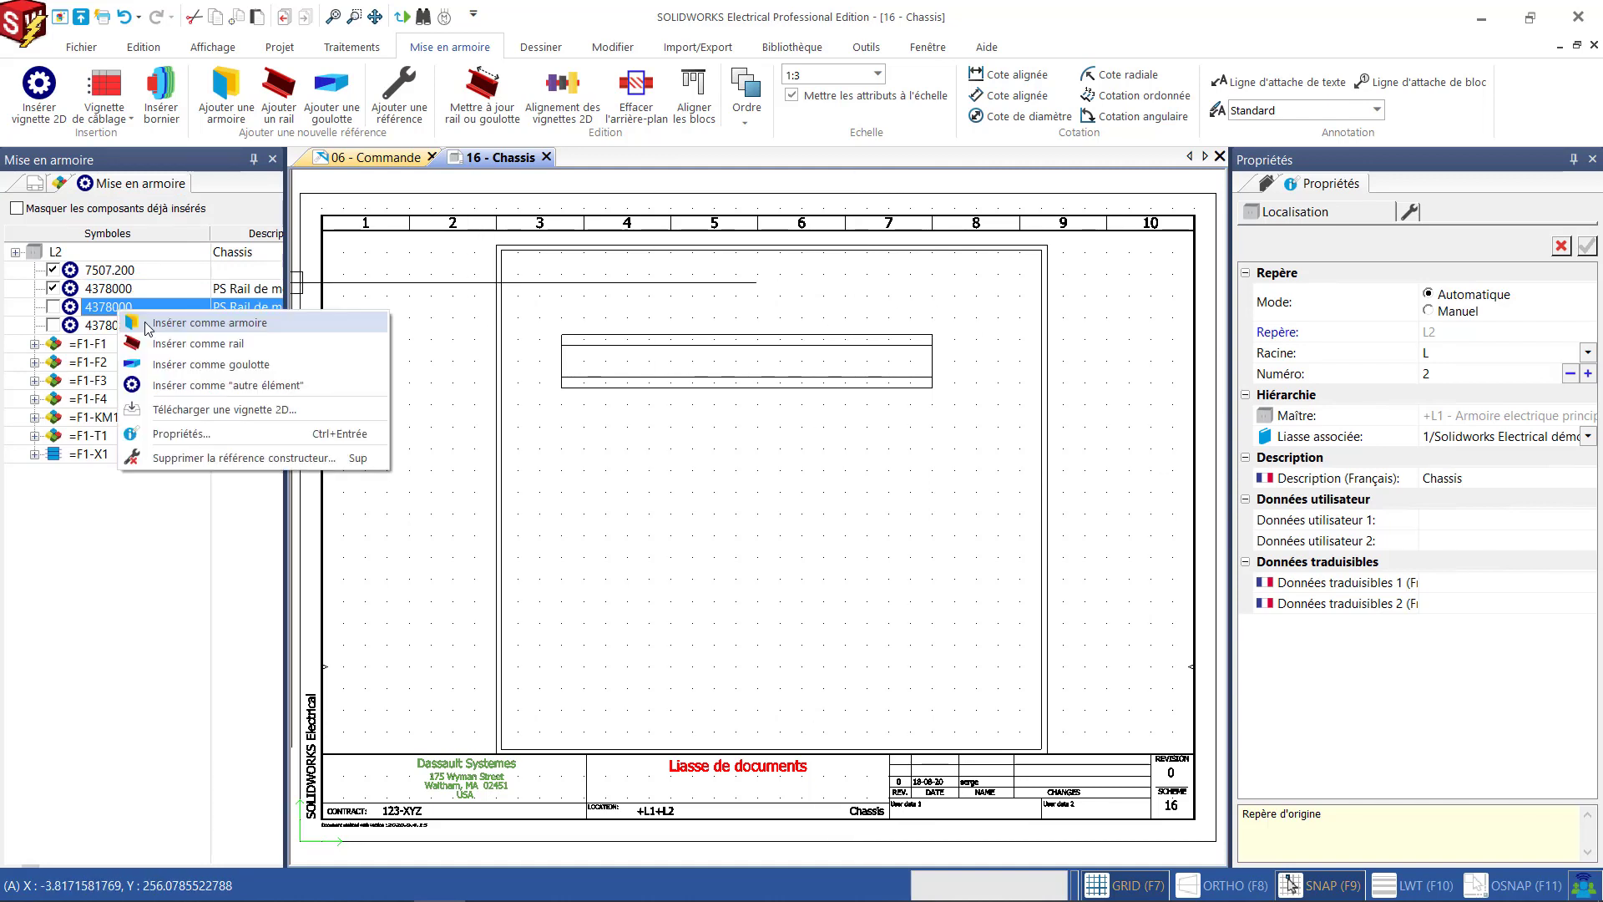
click(158, 346)
click(616, 513)
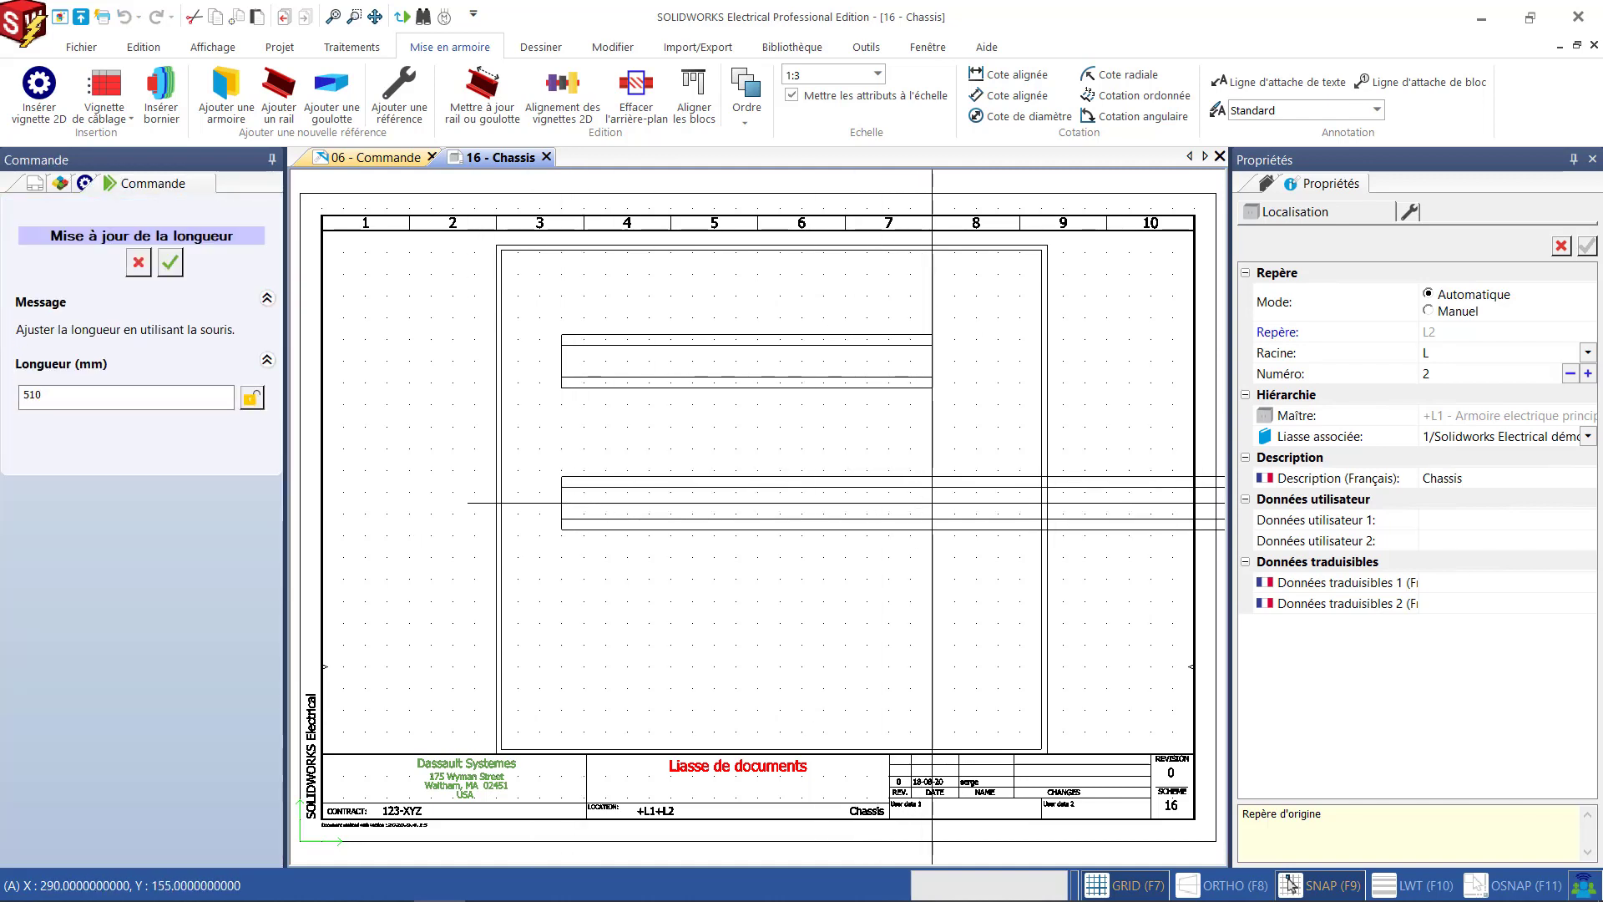
click(932, 503)
Insert the third 4378000 reference as a 360 mm rail in the lower part of the enclosure, ending in line with the other rails.
right_click(121, 327)
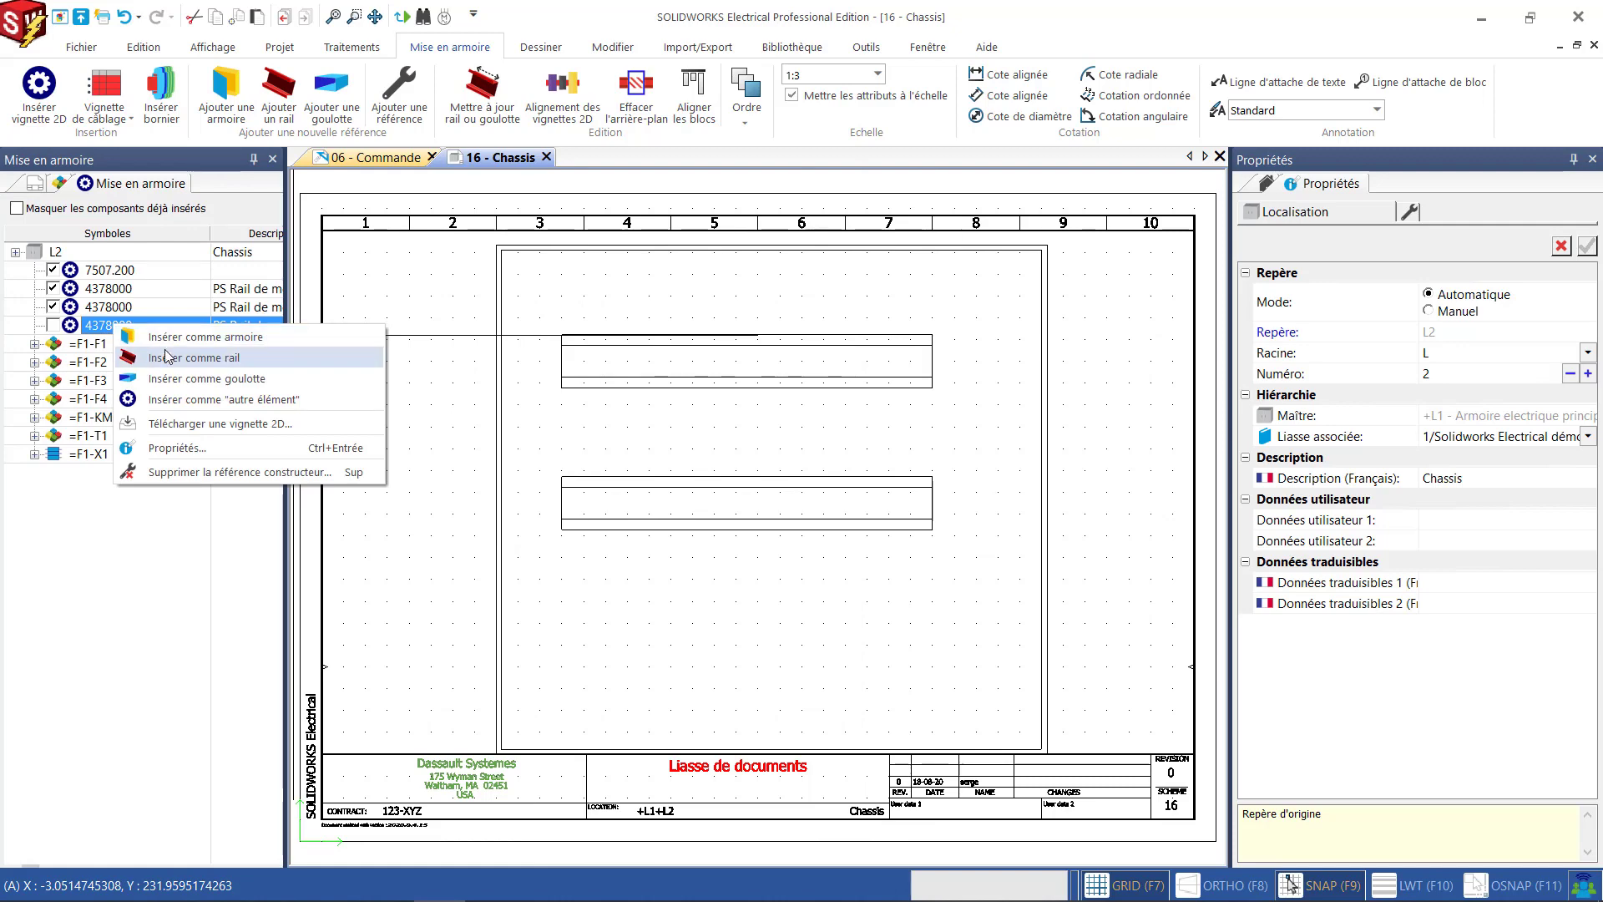
click(159, 357)
click(671, 622)
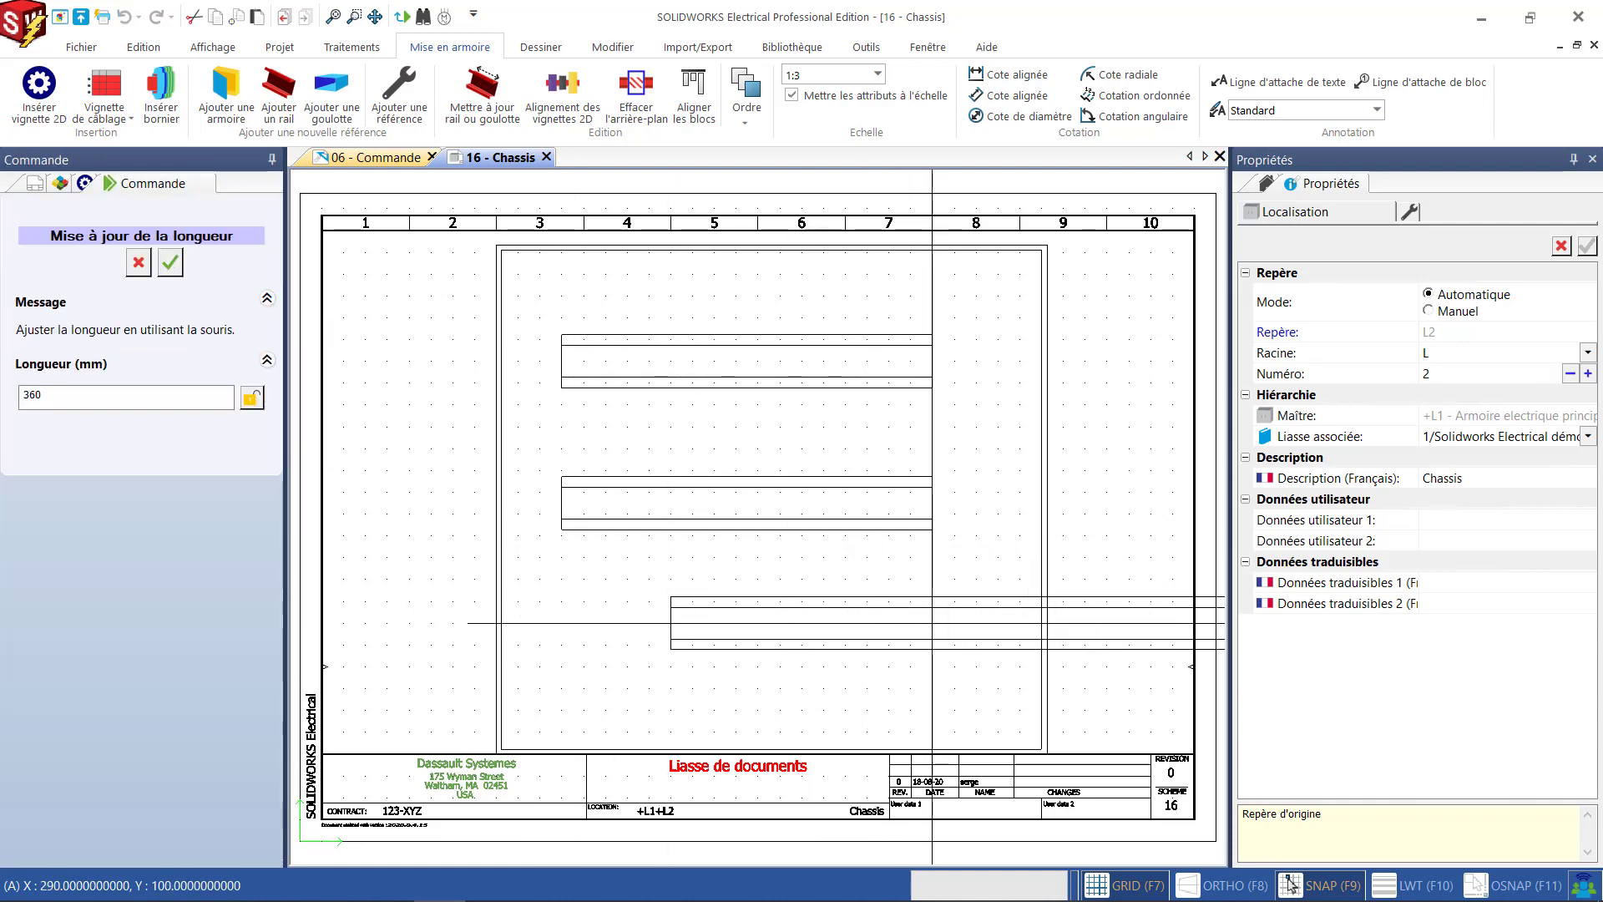
click(931, 622)
Update the length of the lowest rail to 50 mm.
click(489, 108)
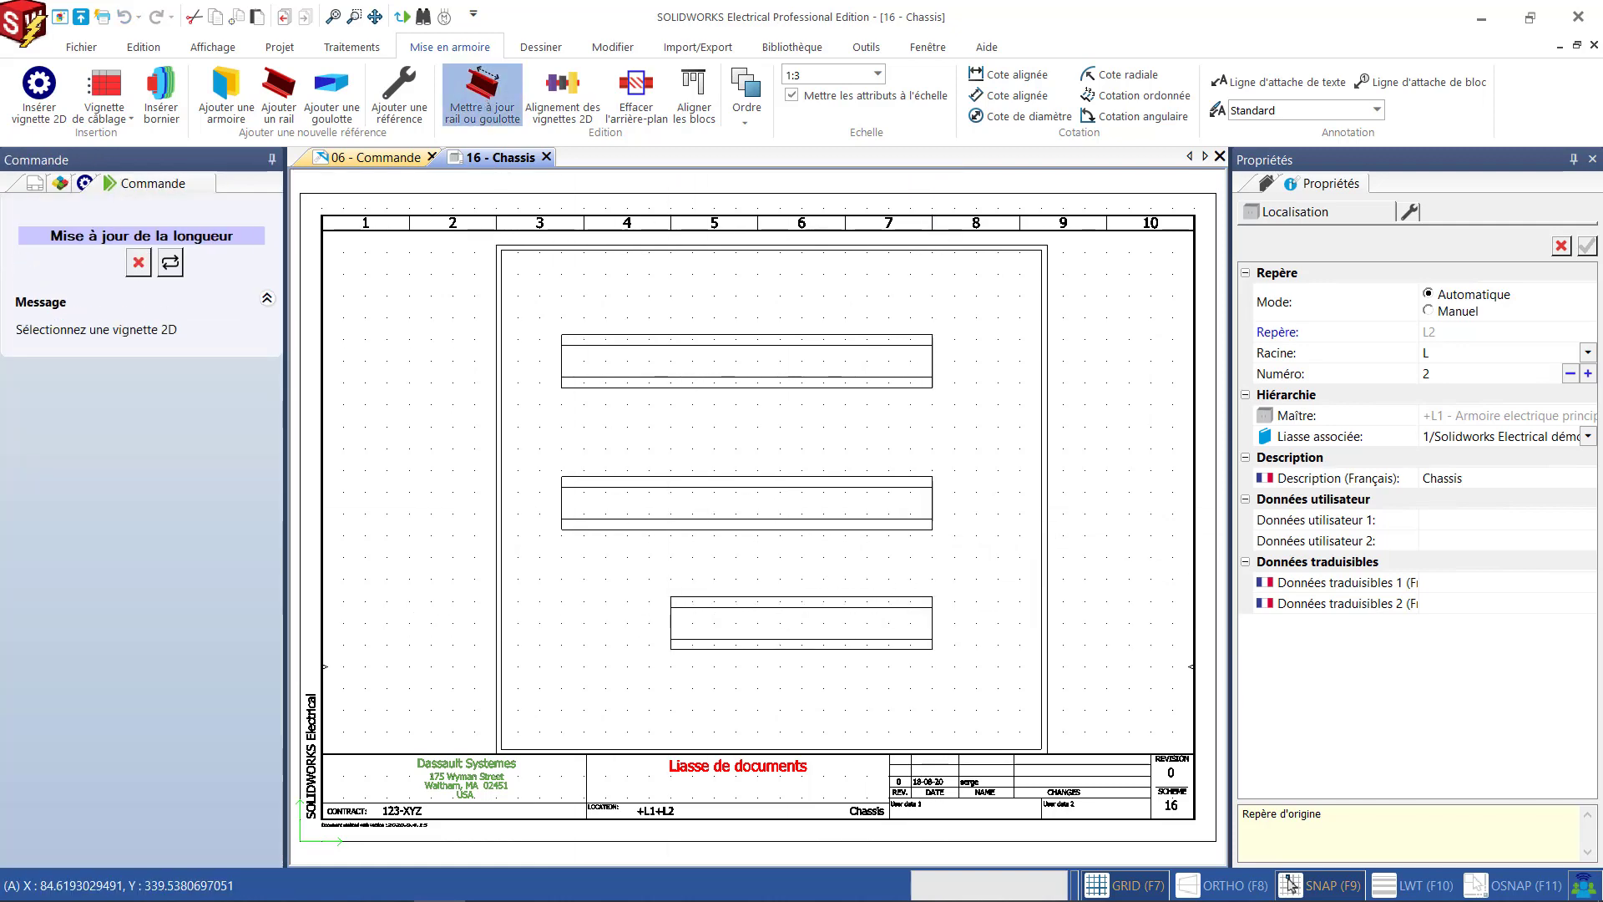
click(736, 600)
click(135, 394)
double_click(135, 394)
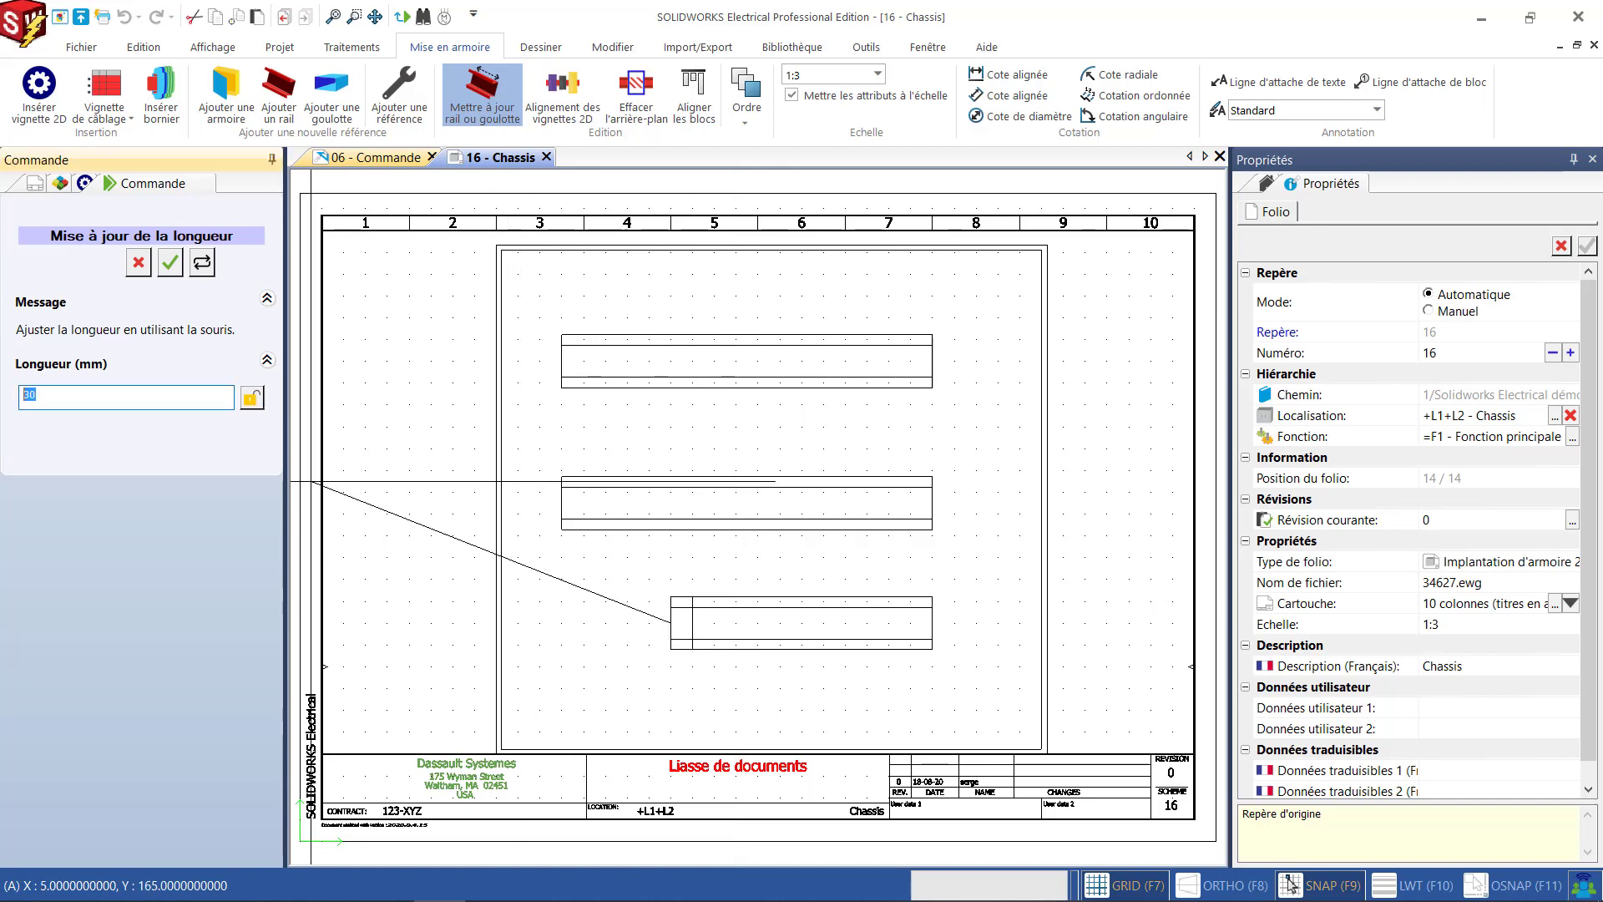
text(50)
key(Return)
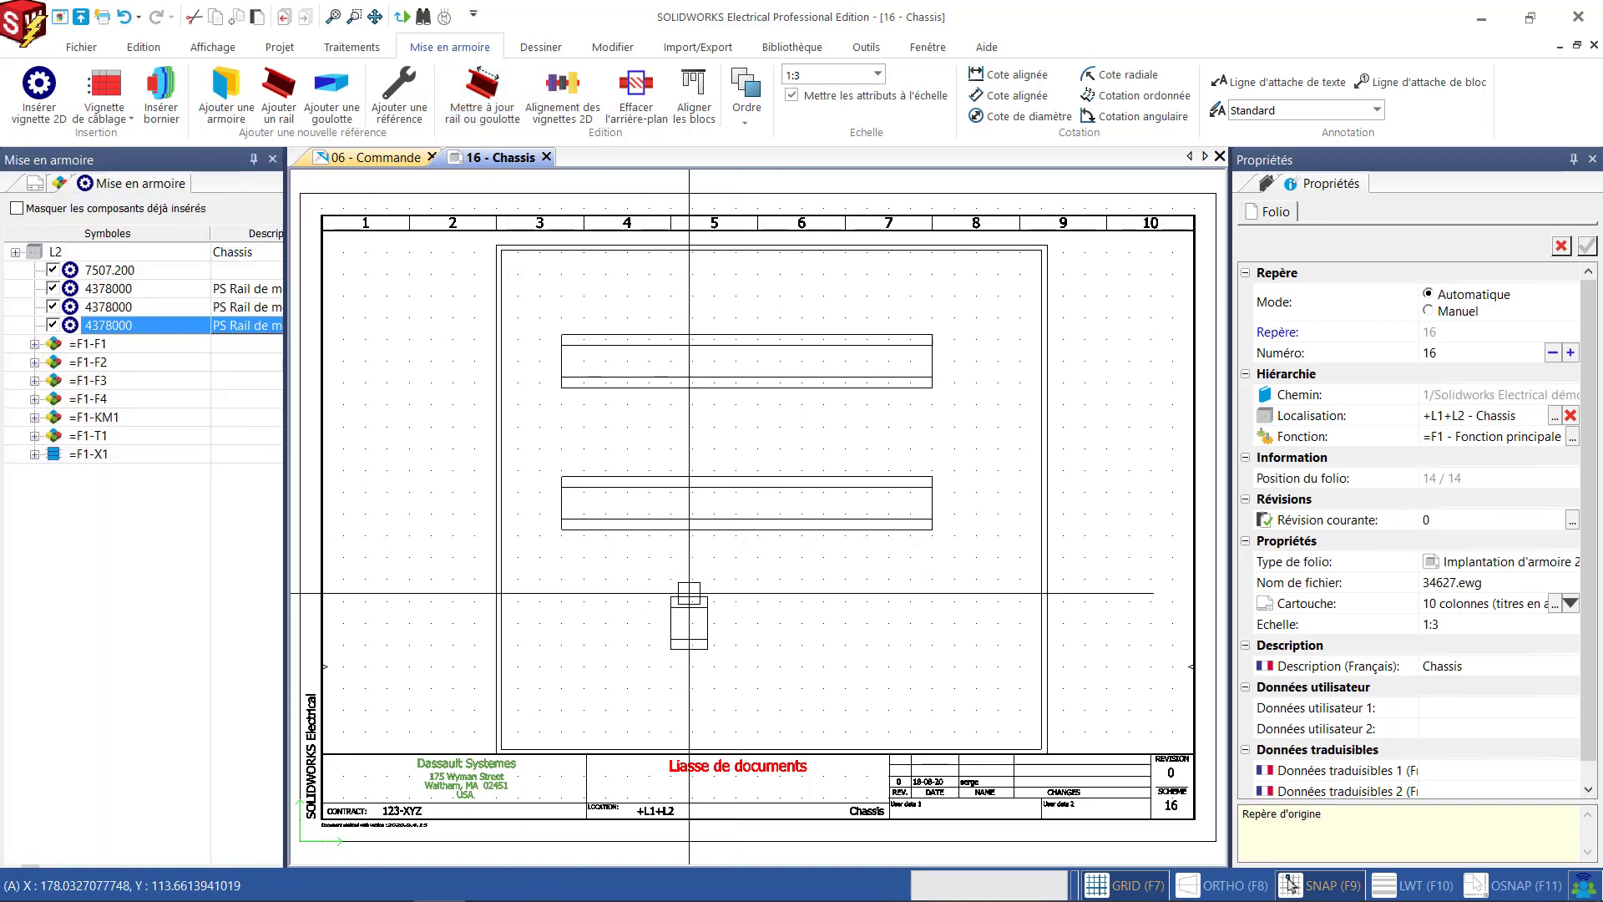
Set the lowest rail's length to 200 mm.
click(673, 625)
double_click(134, 394)
text(20)
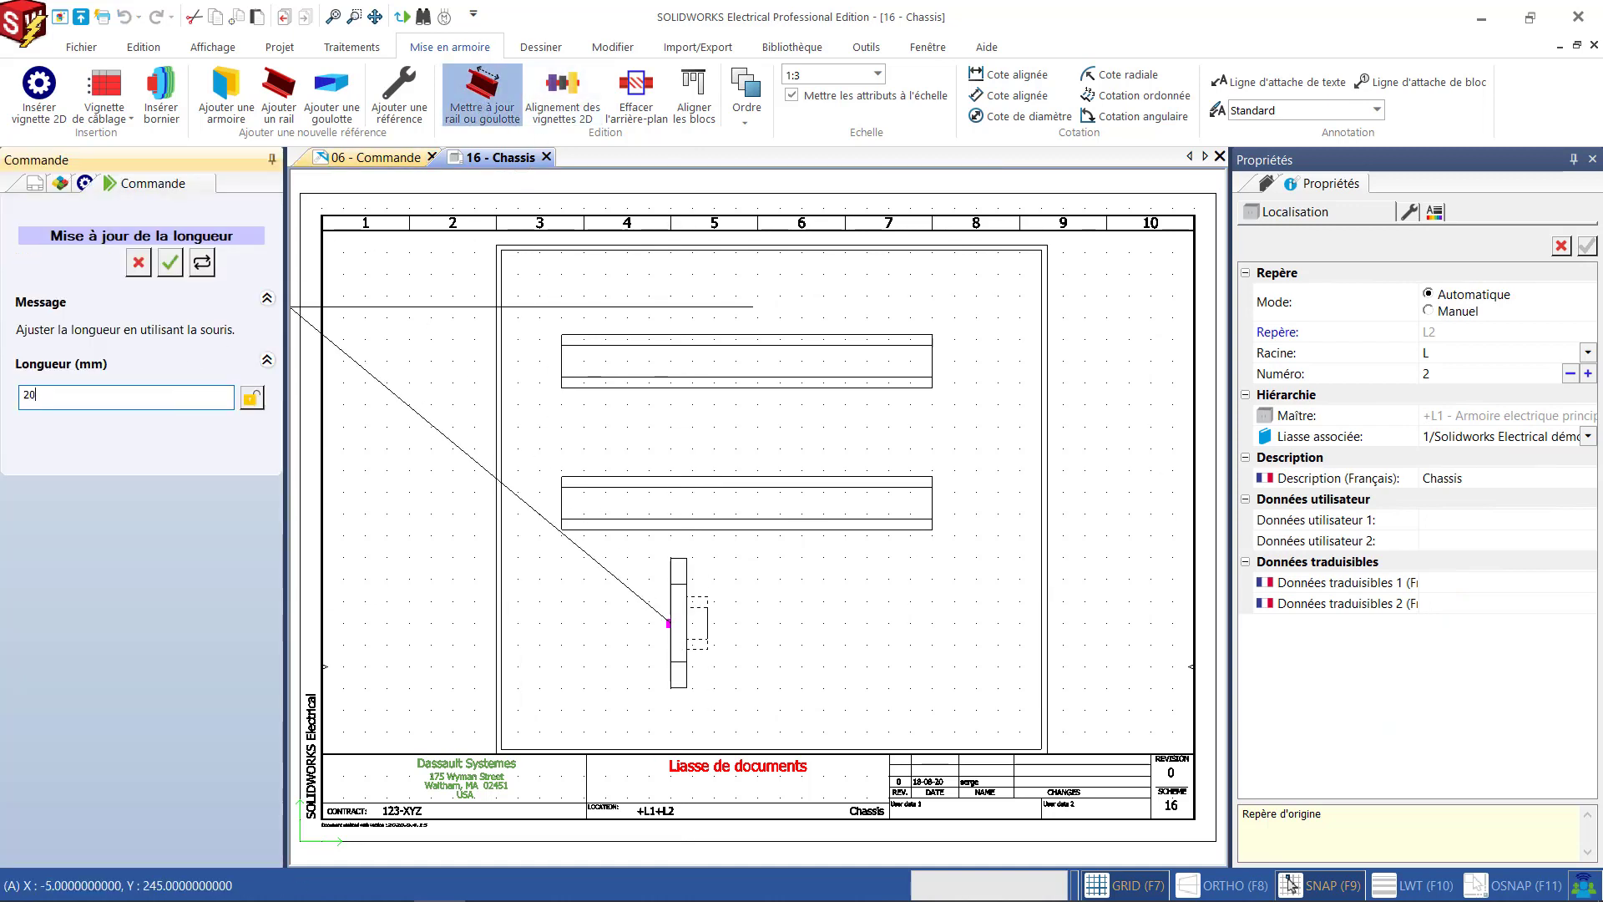
text(0)
key(Return)
click(171, 266)
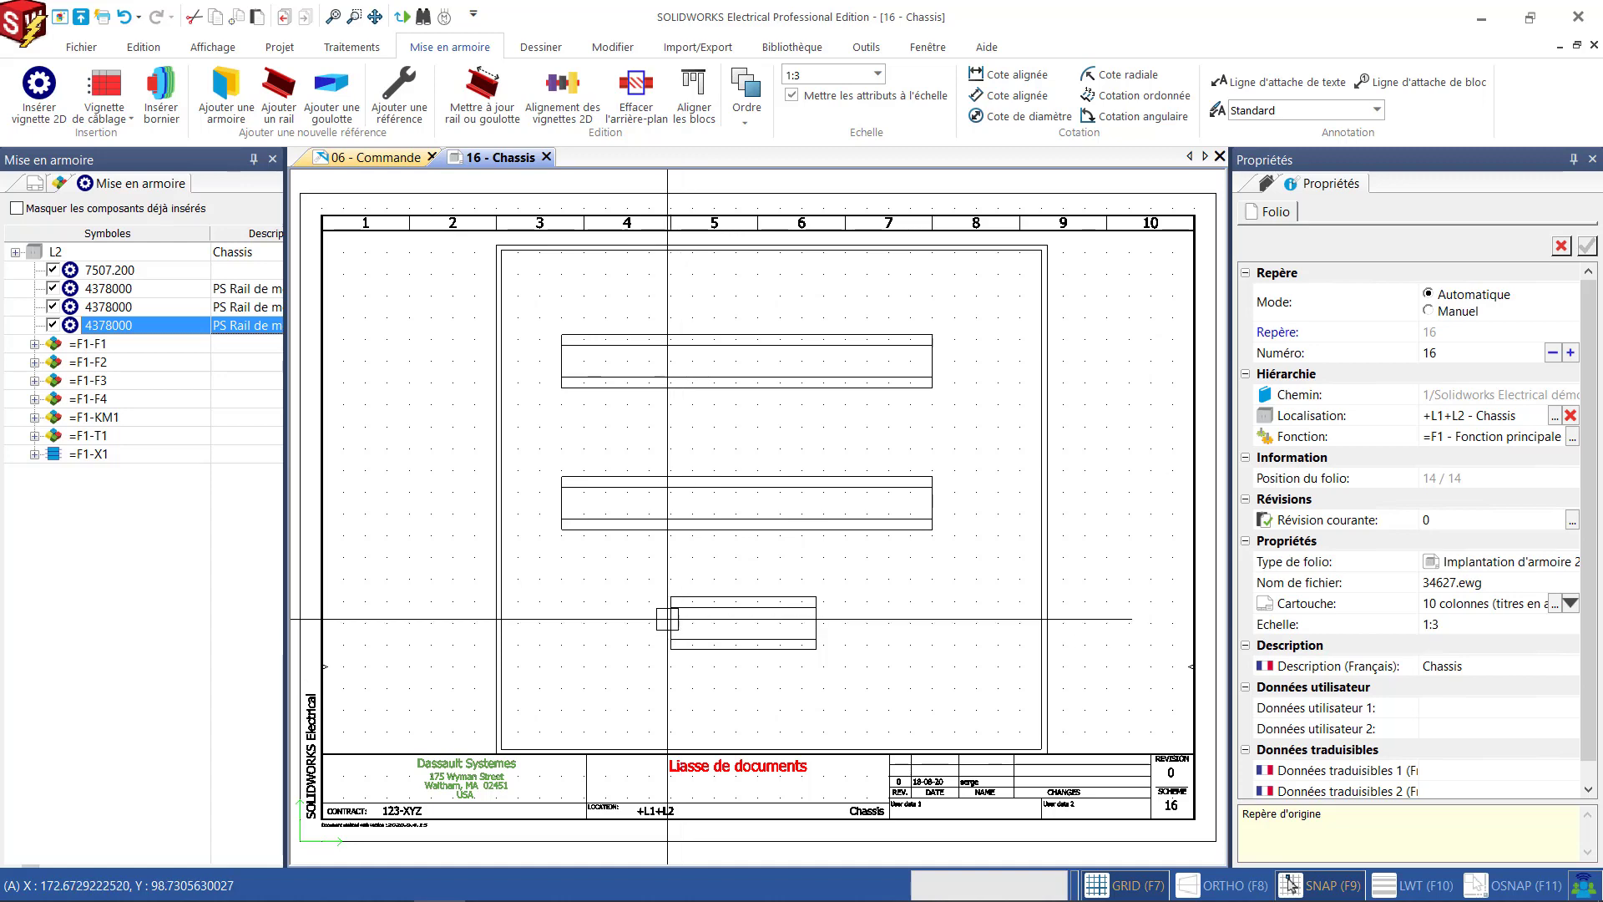
Insert component F1 on the upper rail at about X 140, Y 220 and component F2 beside it at about X 165, Y 235.
right_click(95, 343)
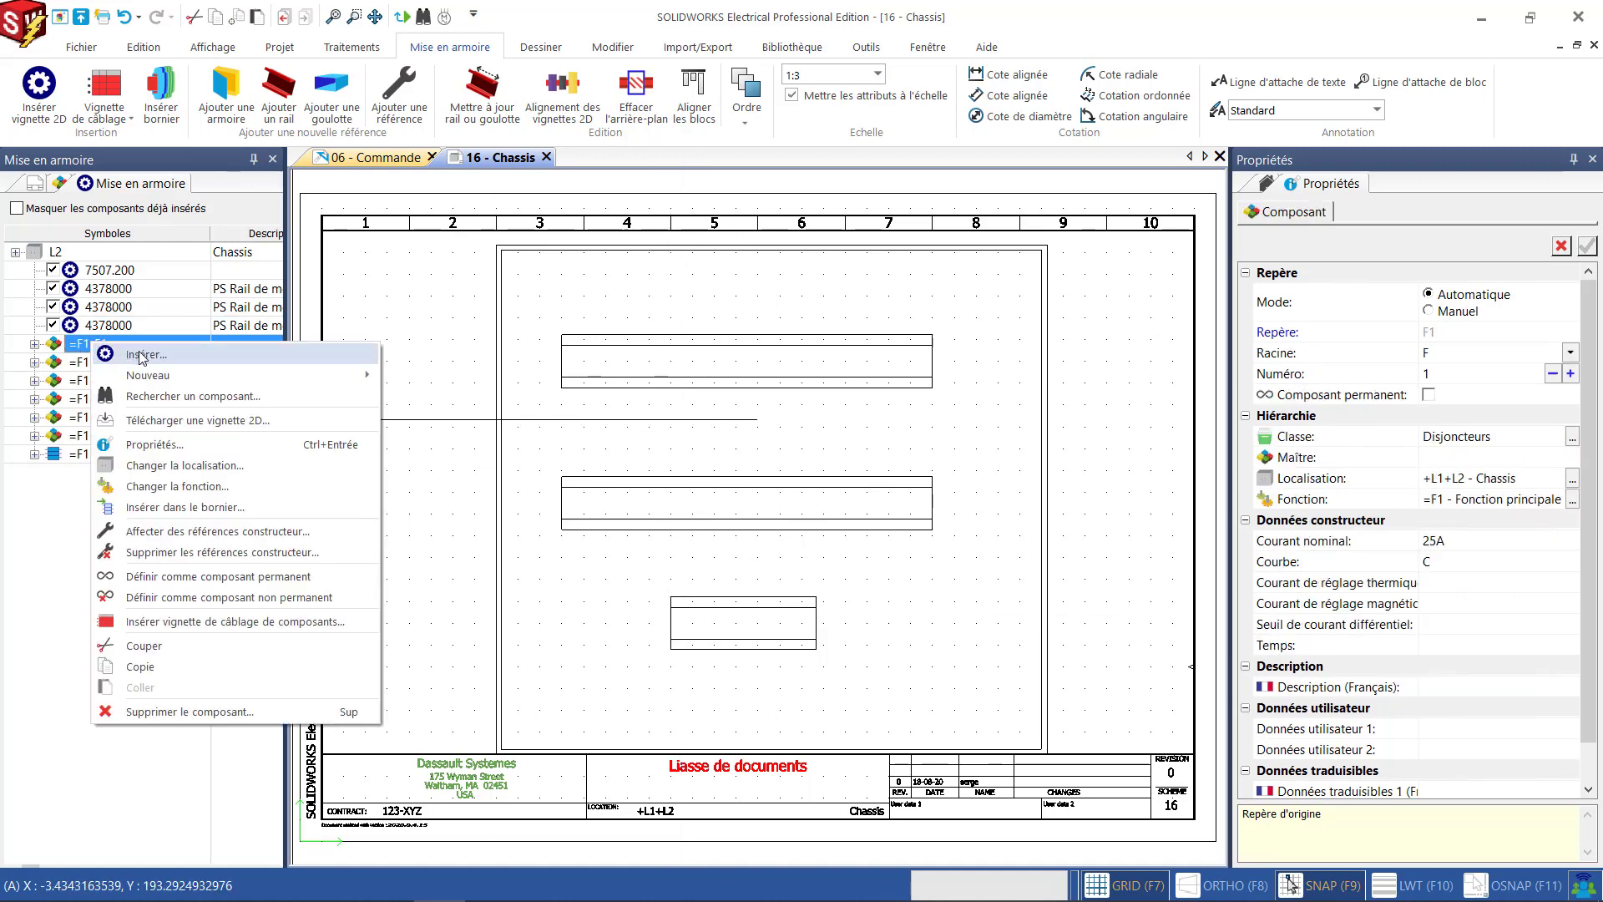
click(146, 355)
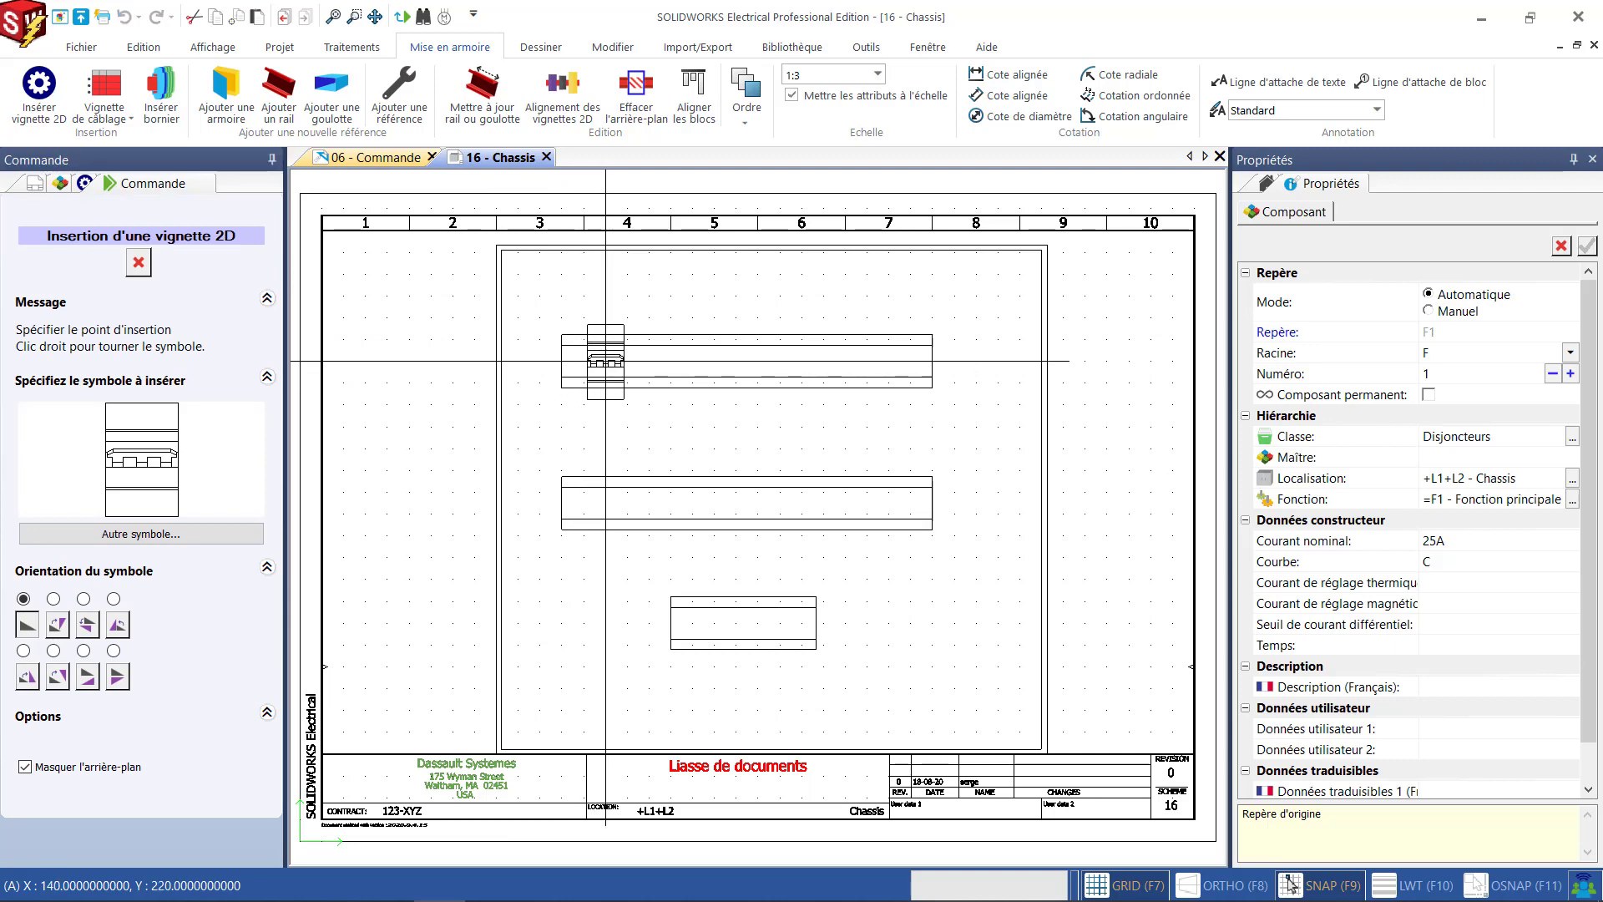
click(605, 360)
scroll(651, 379, up, 3)
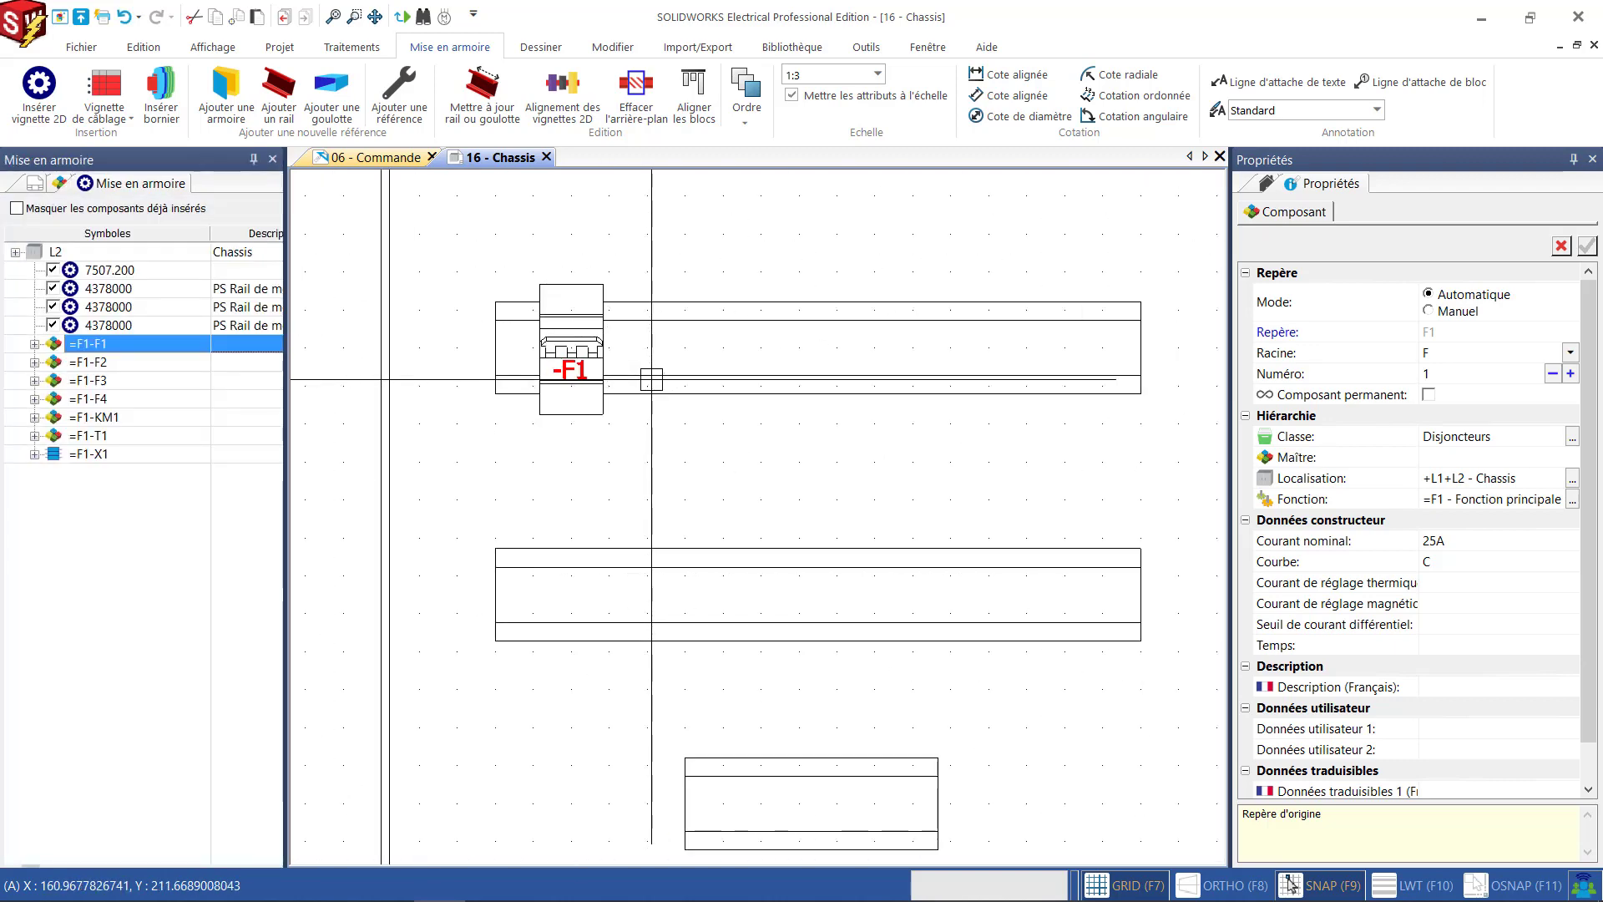
right_click(102, 362)
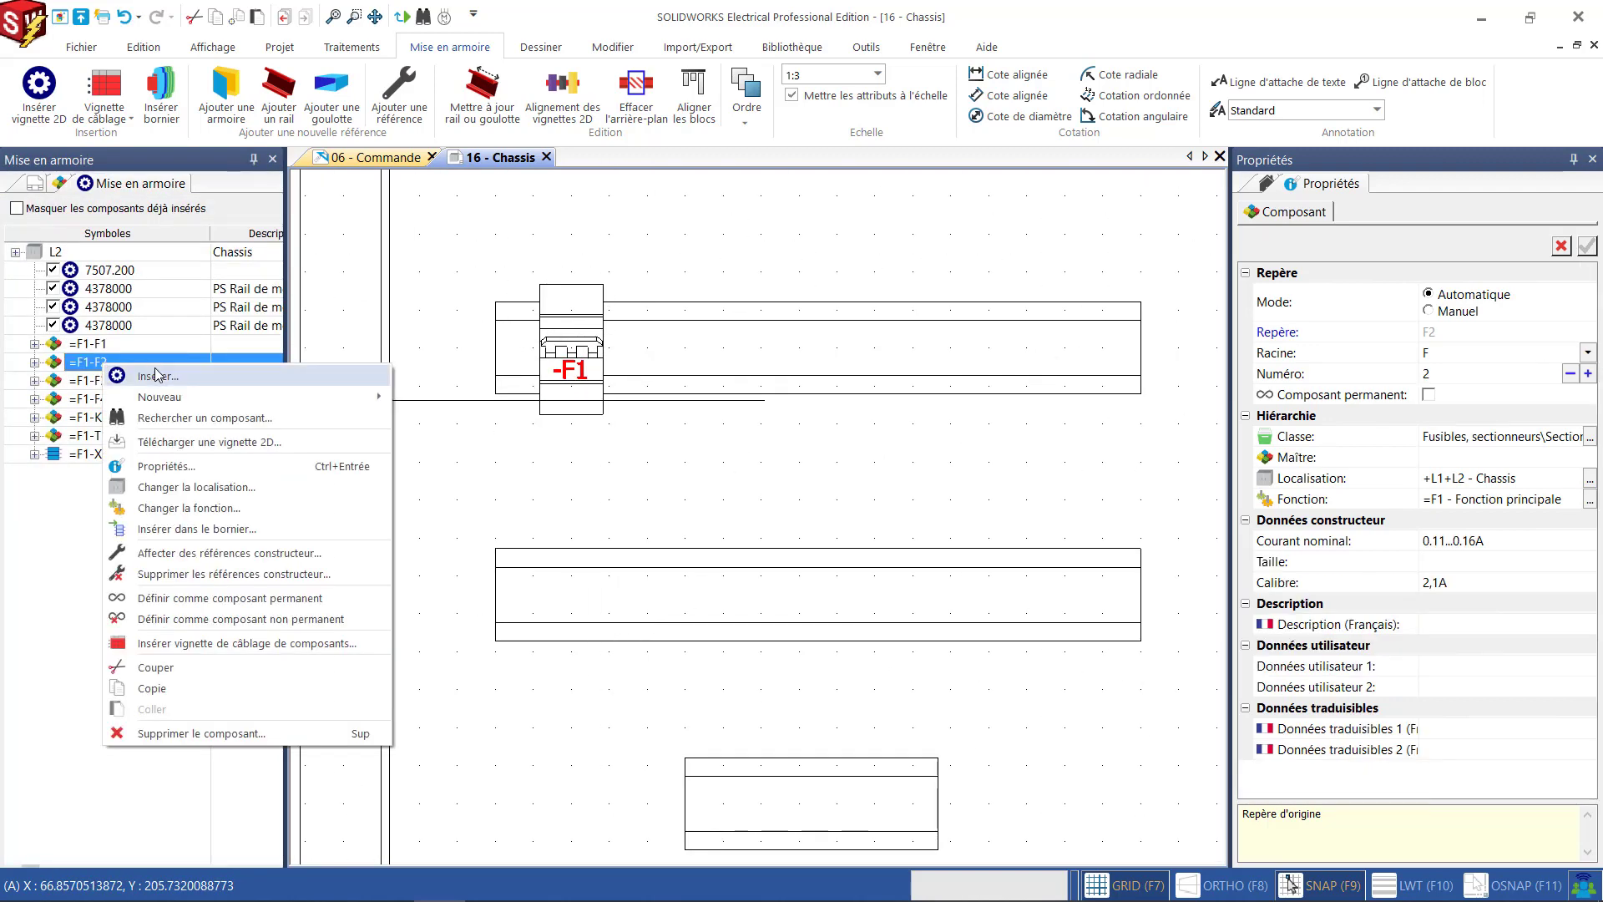
click(157, 375)
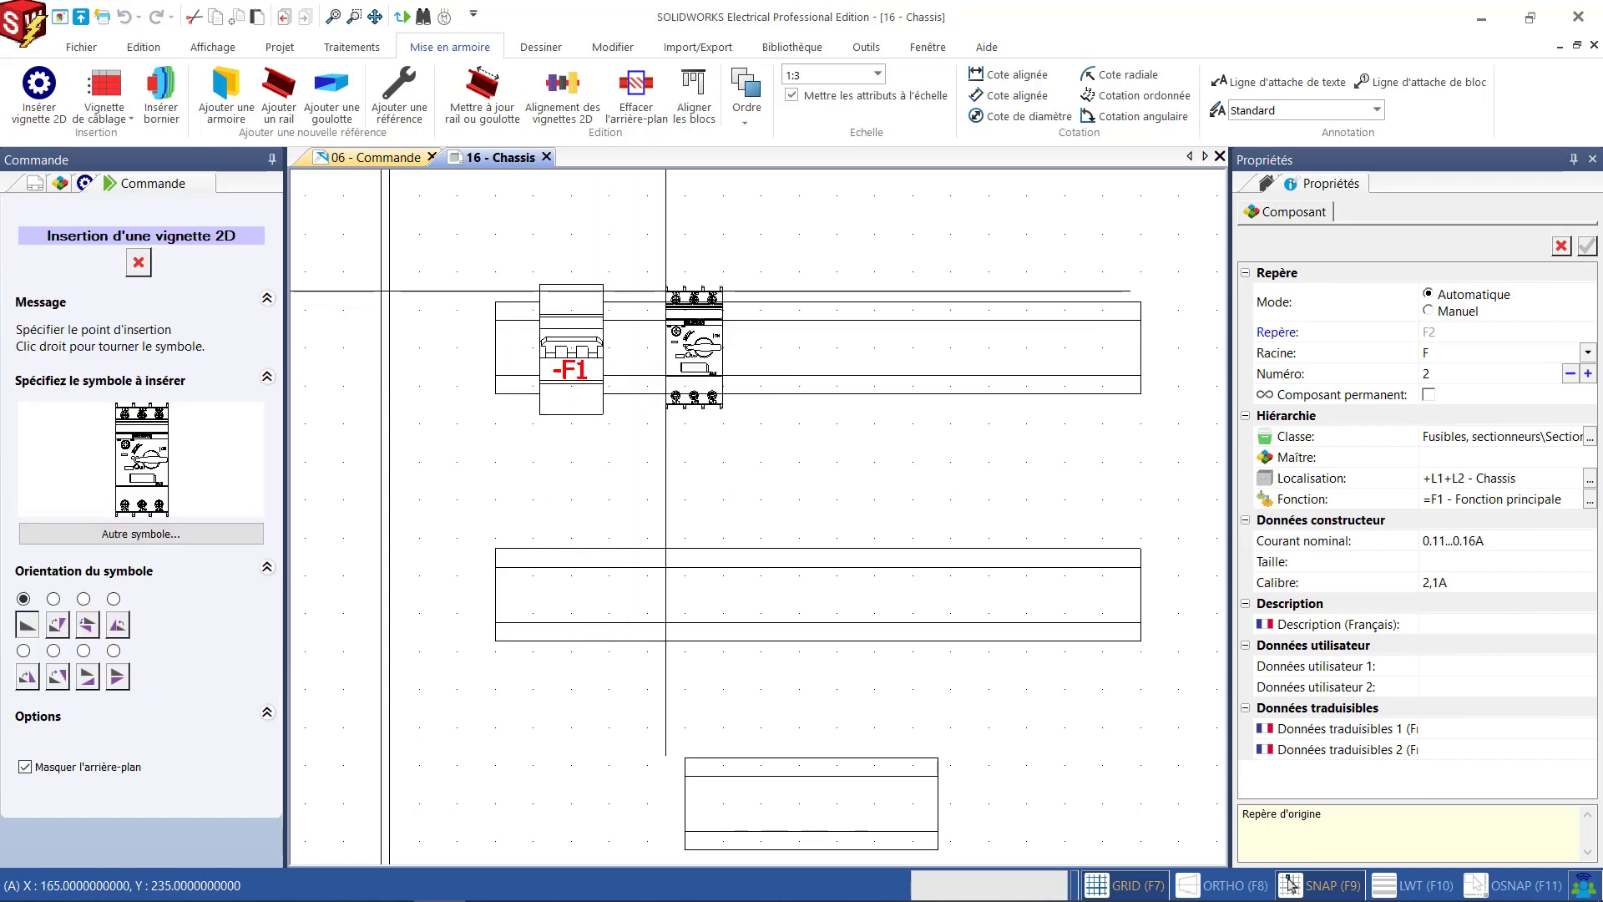
click(665, 292)
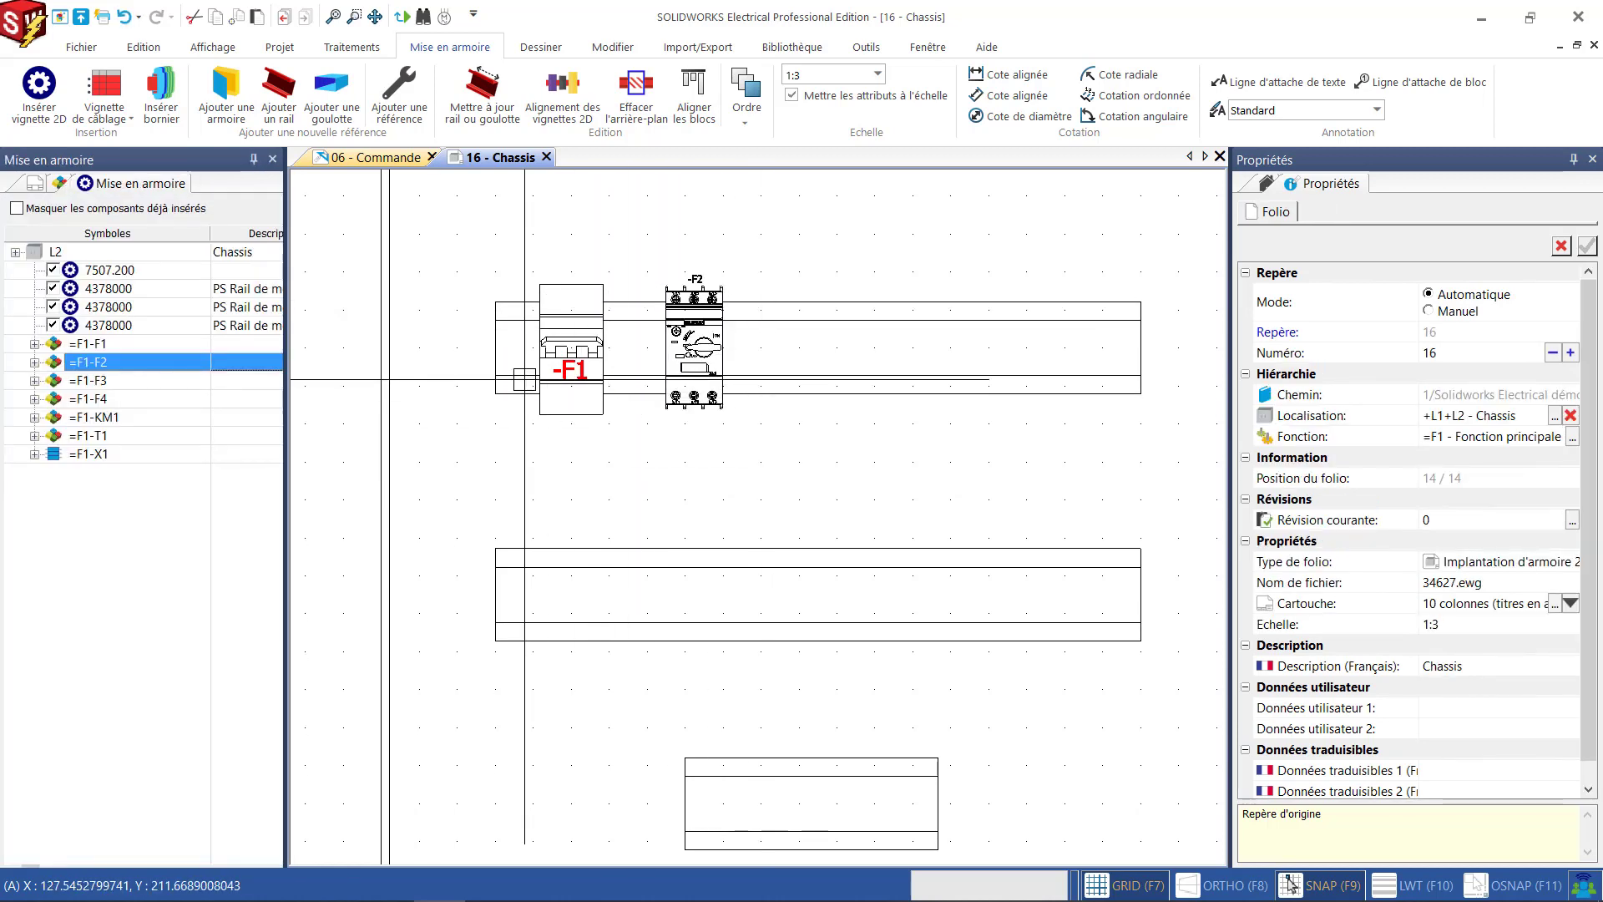
Delete the F1 and F2 footprints from the upper rail.
drag(519, 215, 734, 458)
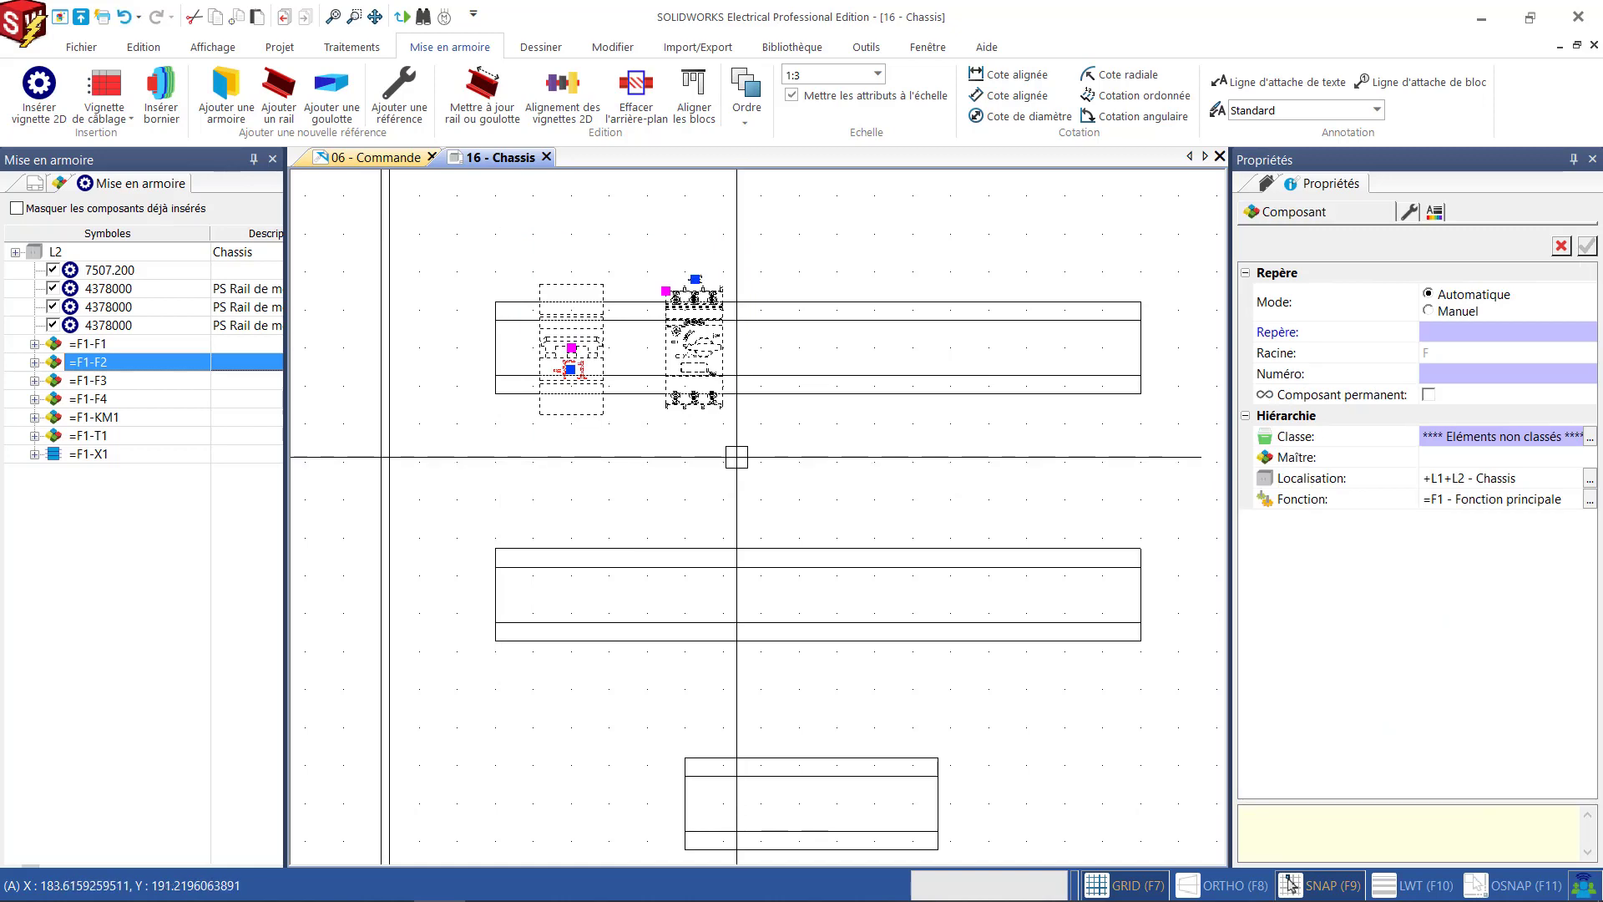
key(Delete)
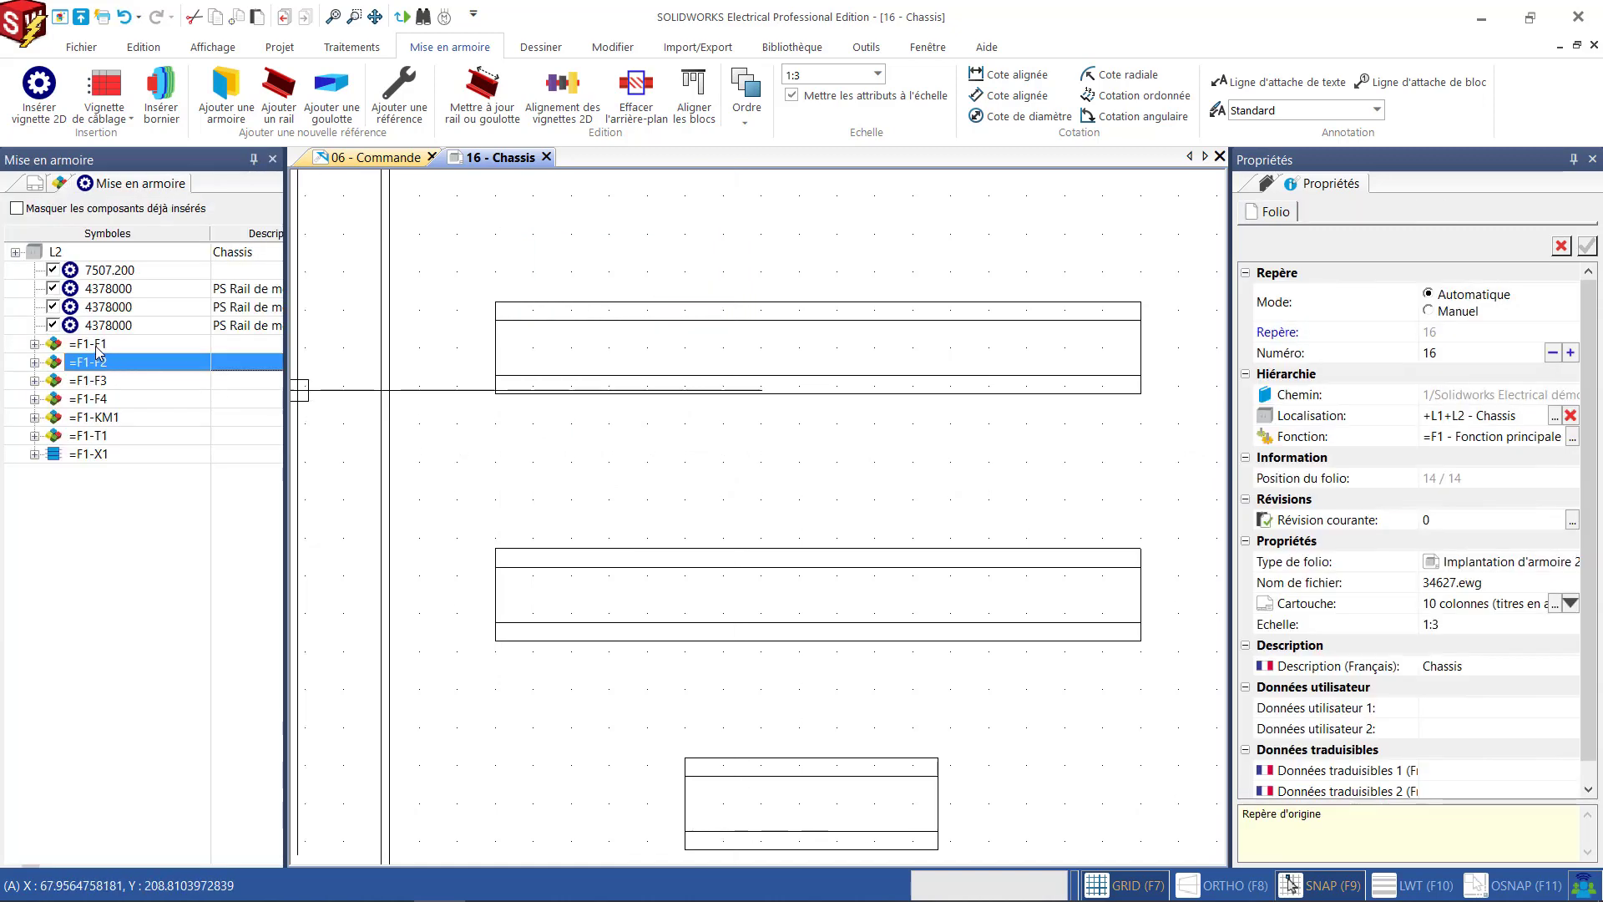
Insert components F1 to F4 together in that order on the upper rail, horizontally to the right with 0 spacing, starting at about X 135, Y 220.
shift+click(98, 399)
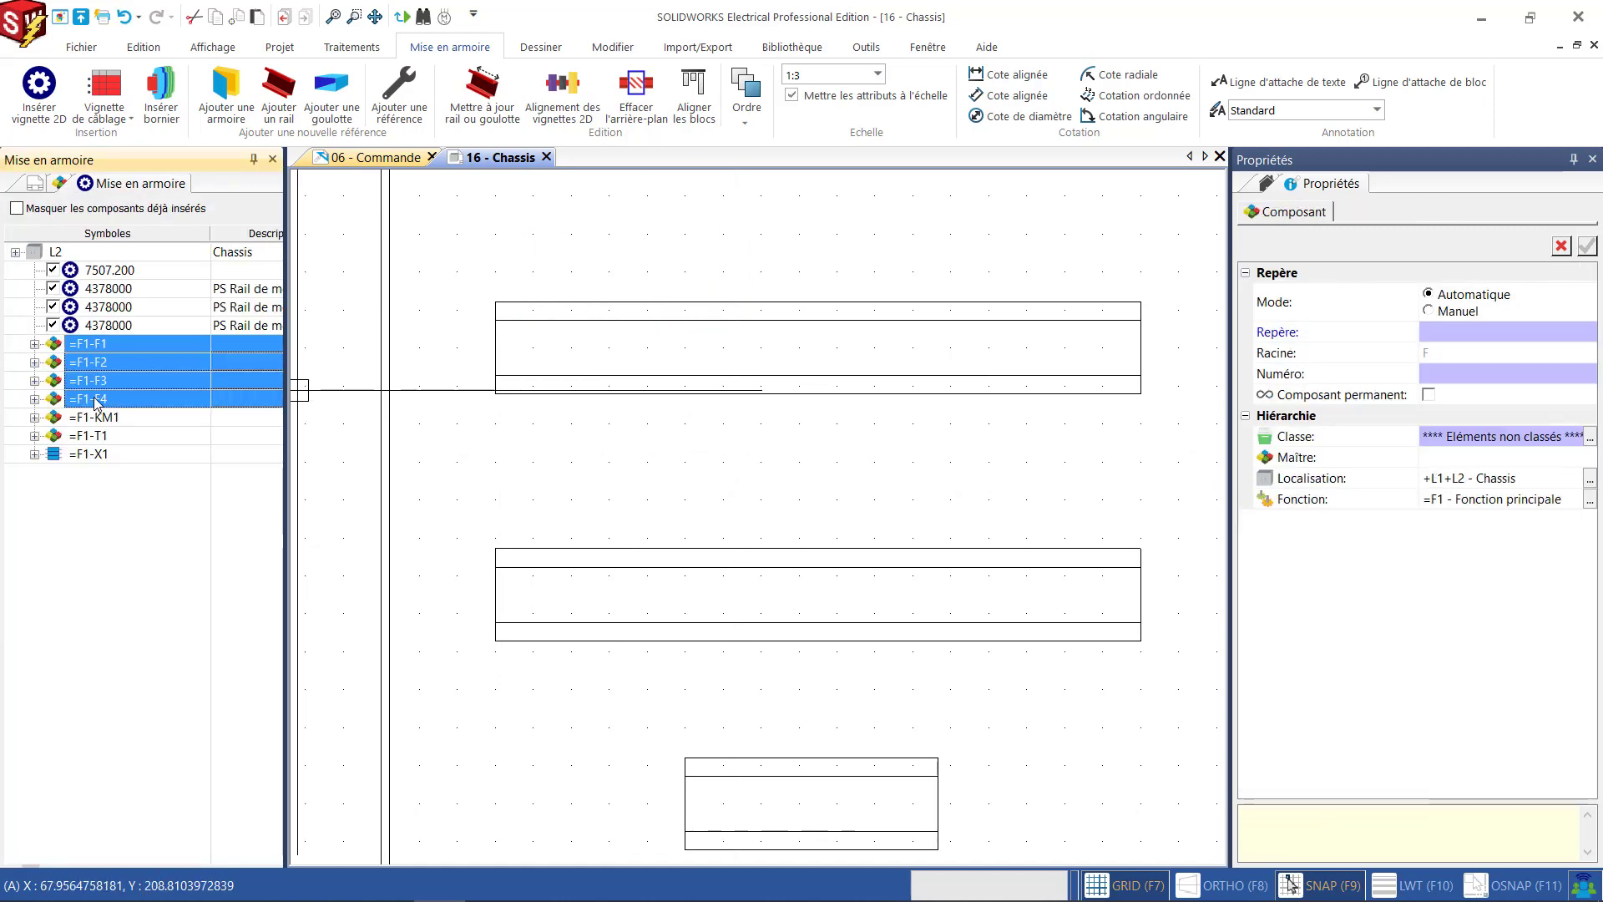
right_click(99, 399)
click(146, 410)
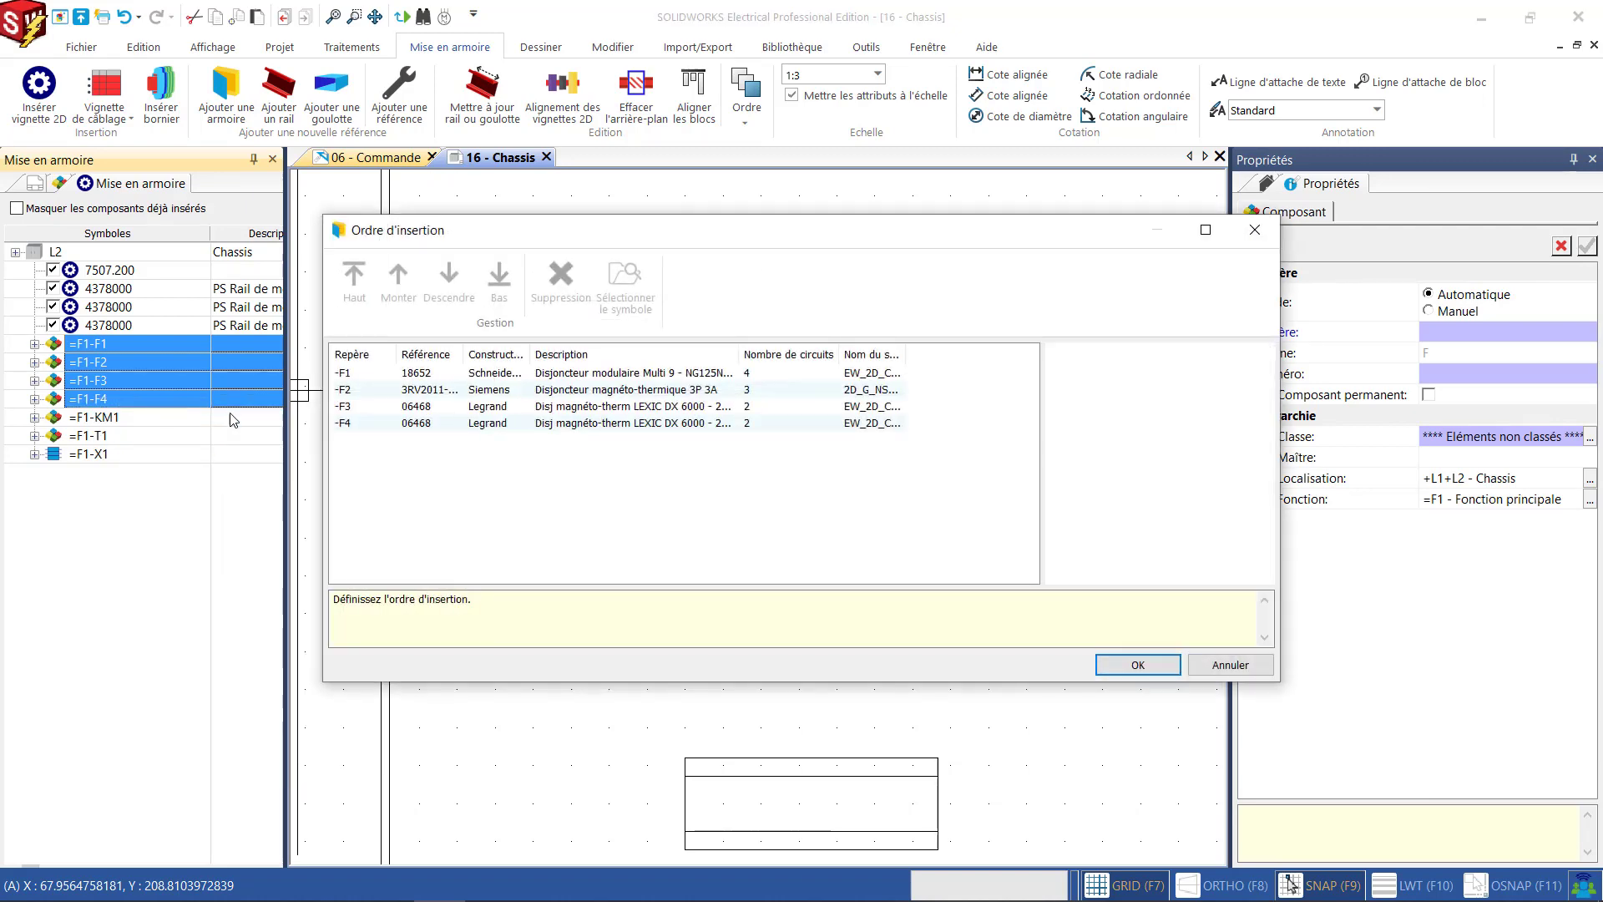
click(434, 373)
click(449, 278)
click(398, 278)
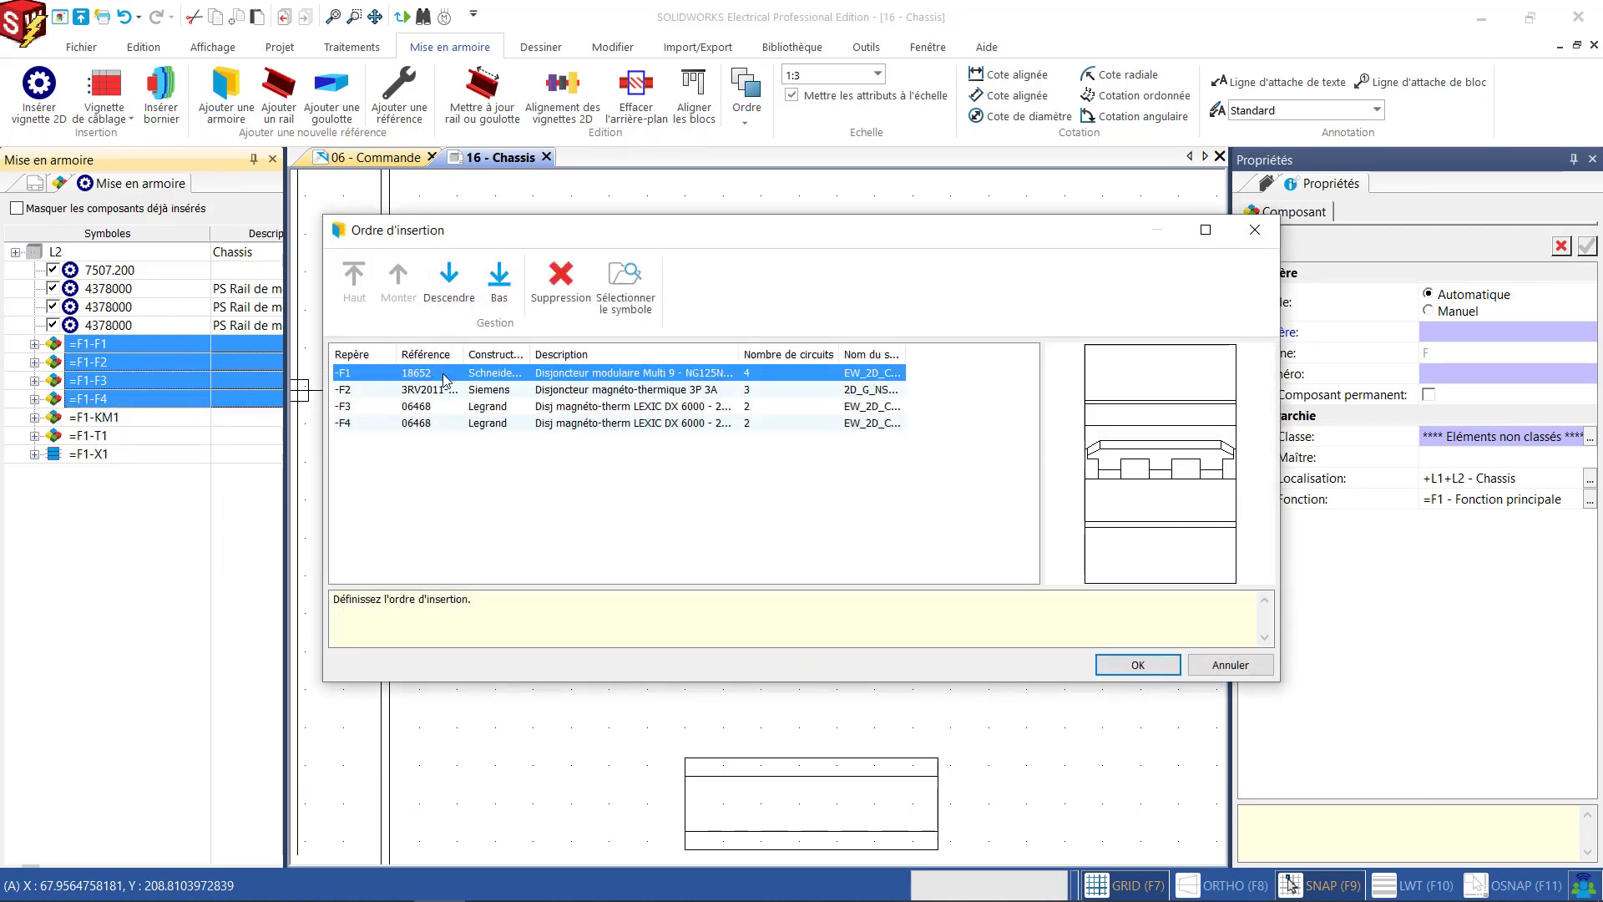
click(1137, 665)
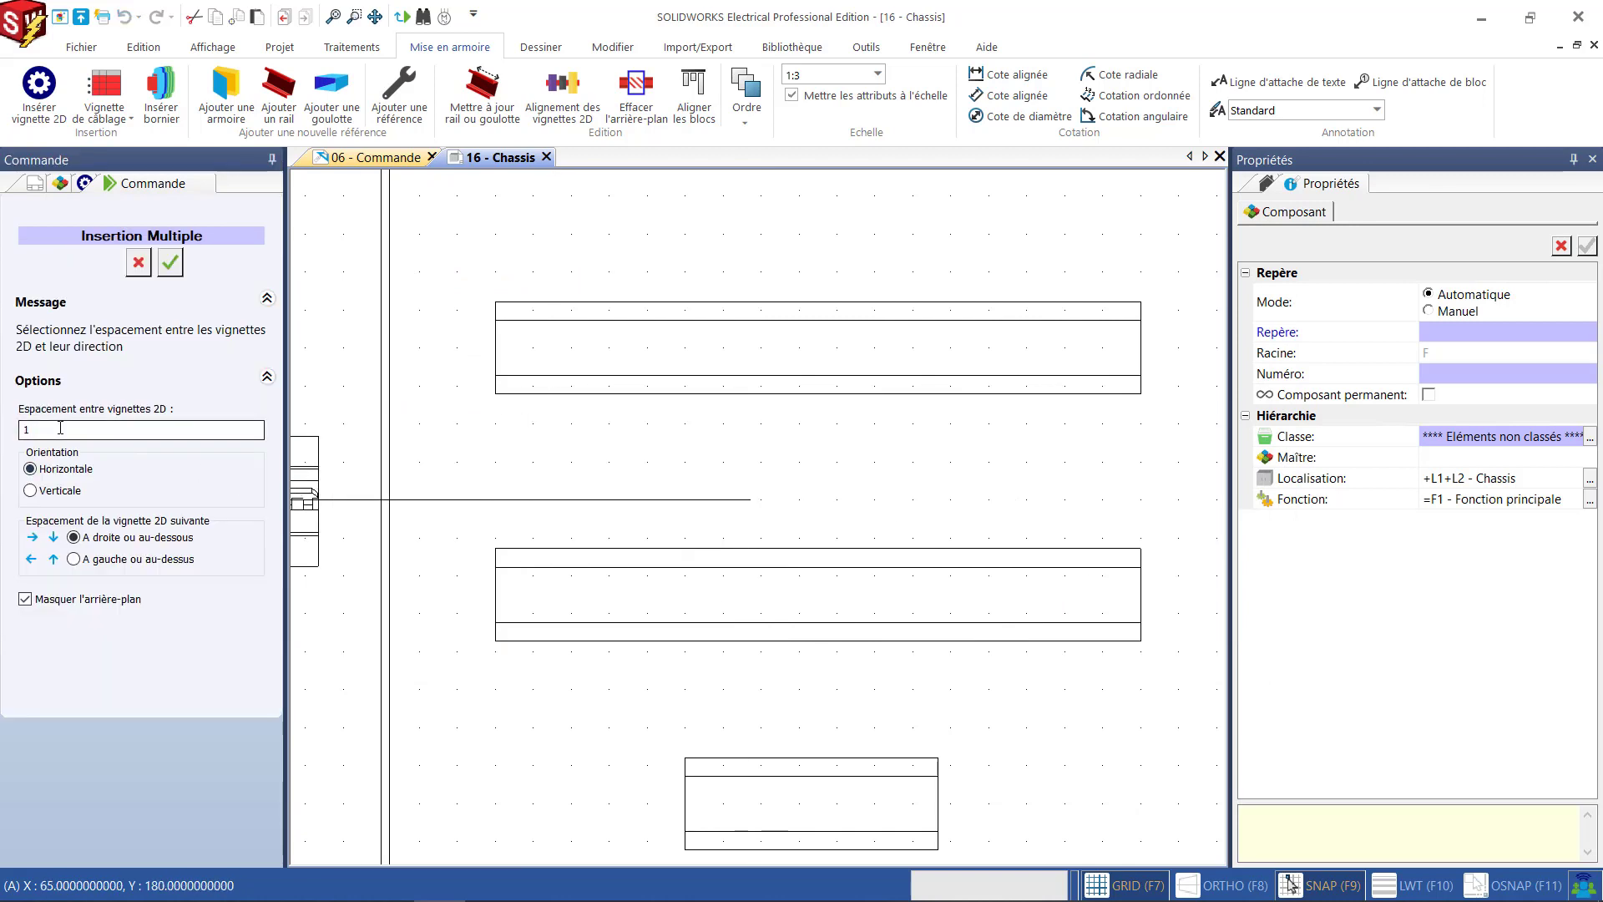
click(25, 429)
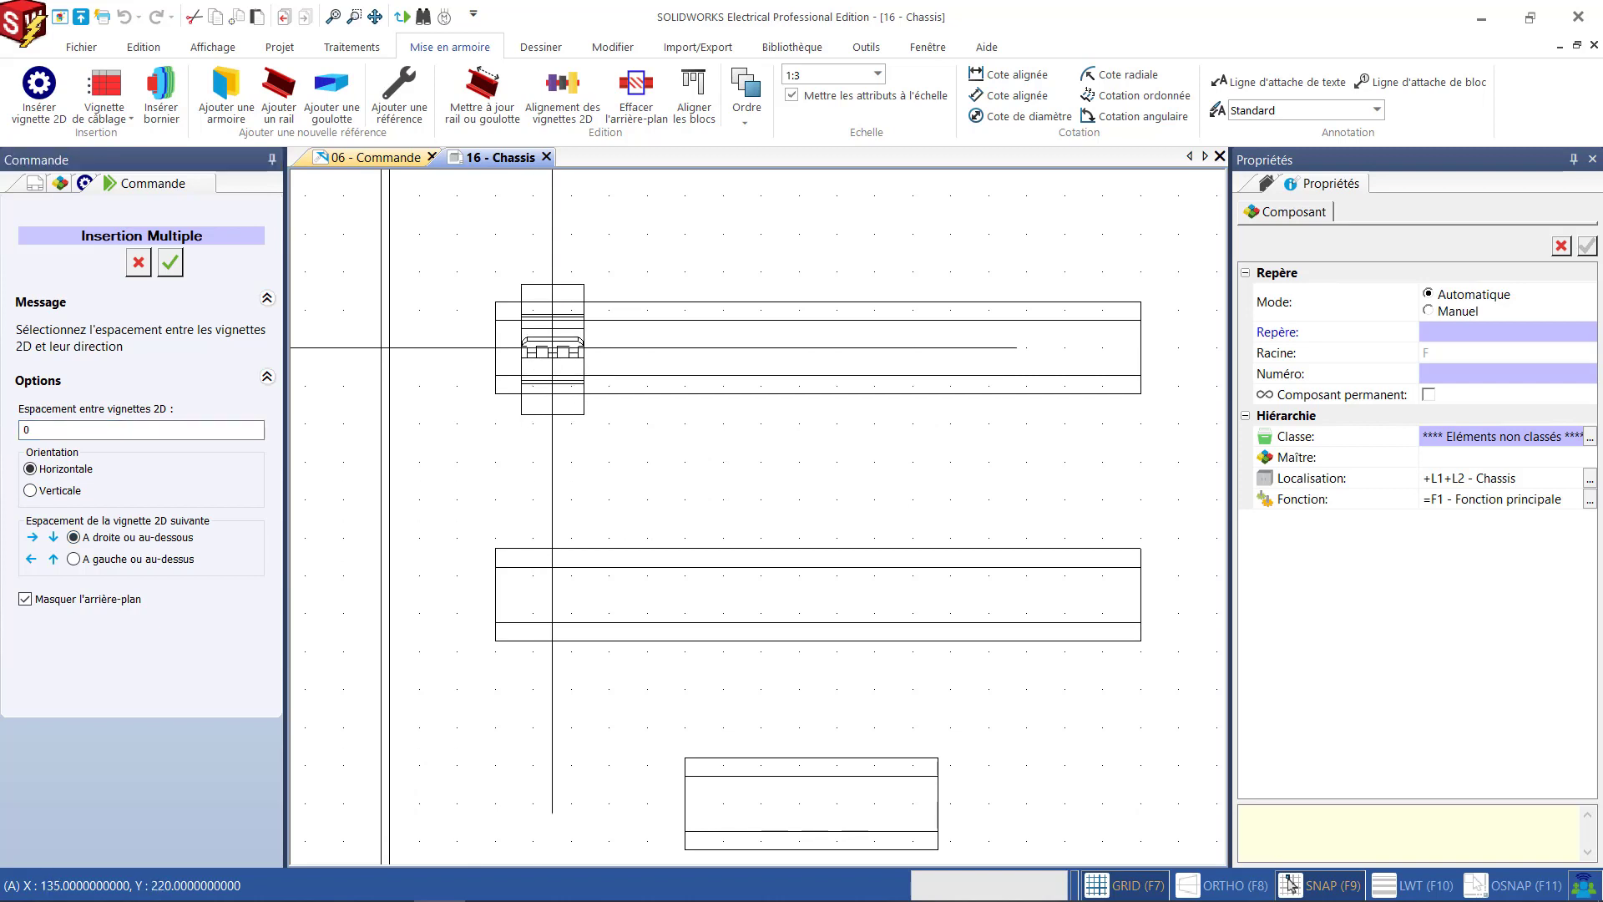
click(561, 351)
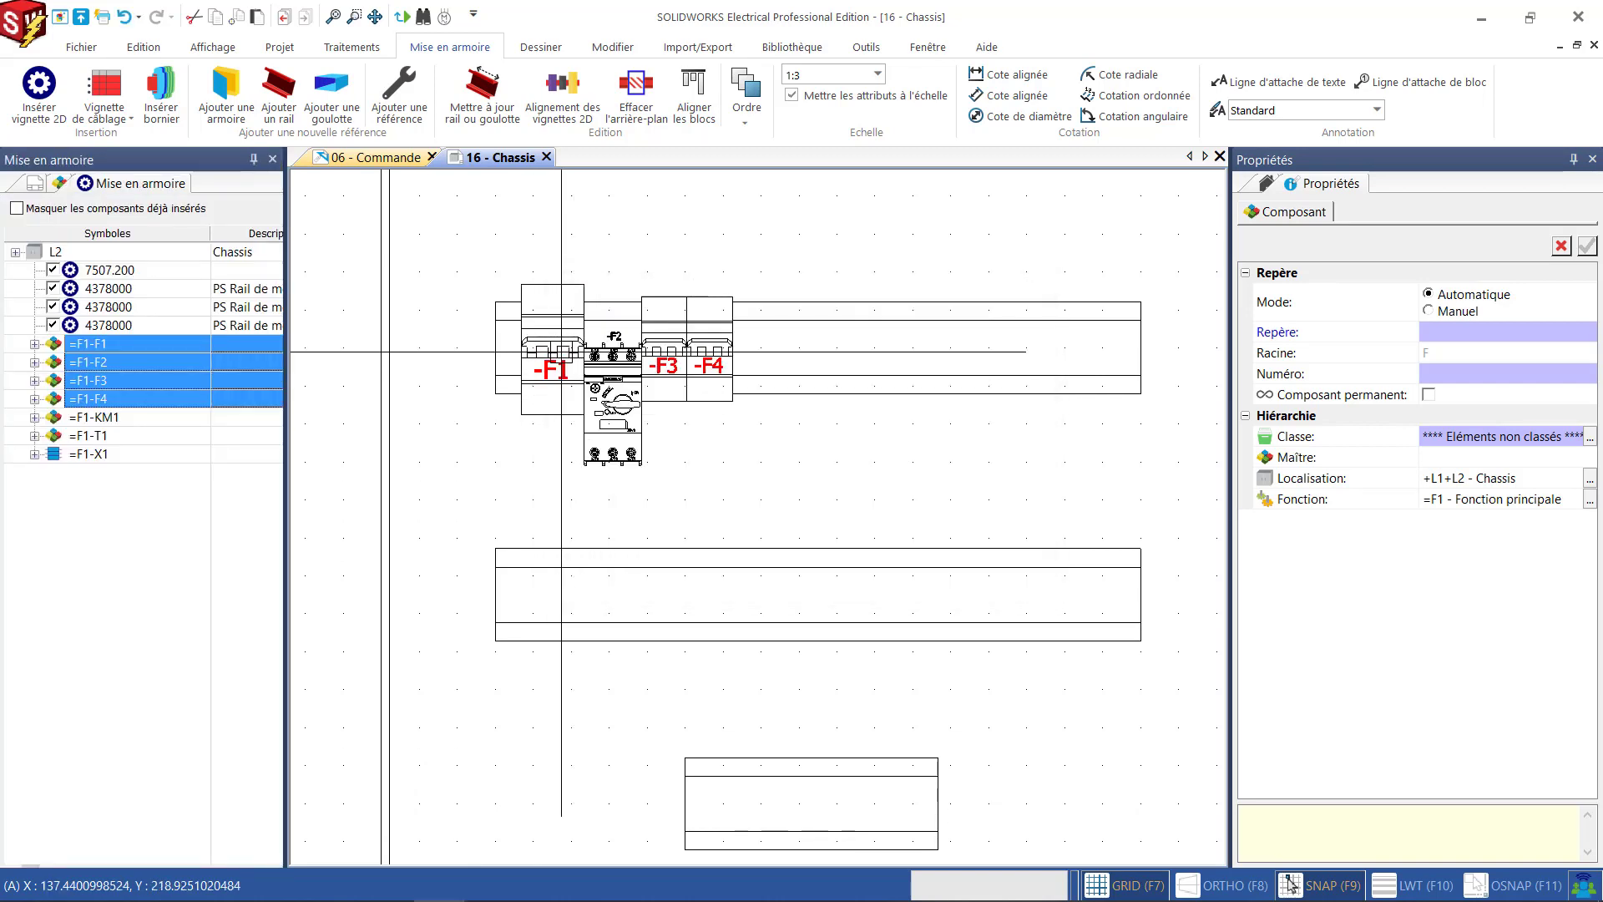
Open the 2D symbol of component F2 for editing and move its insertion point to near the centre of the device.
scroll(561, 351, up, 2)
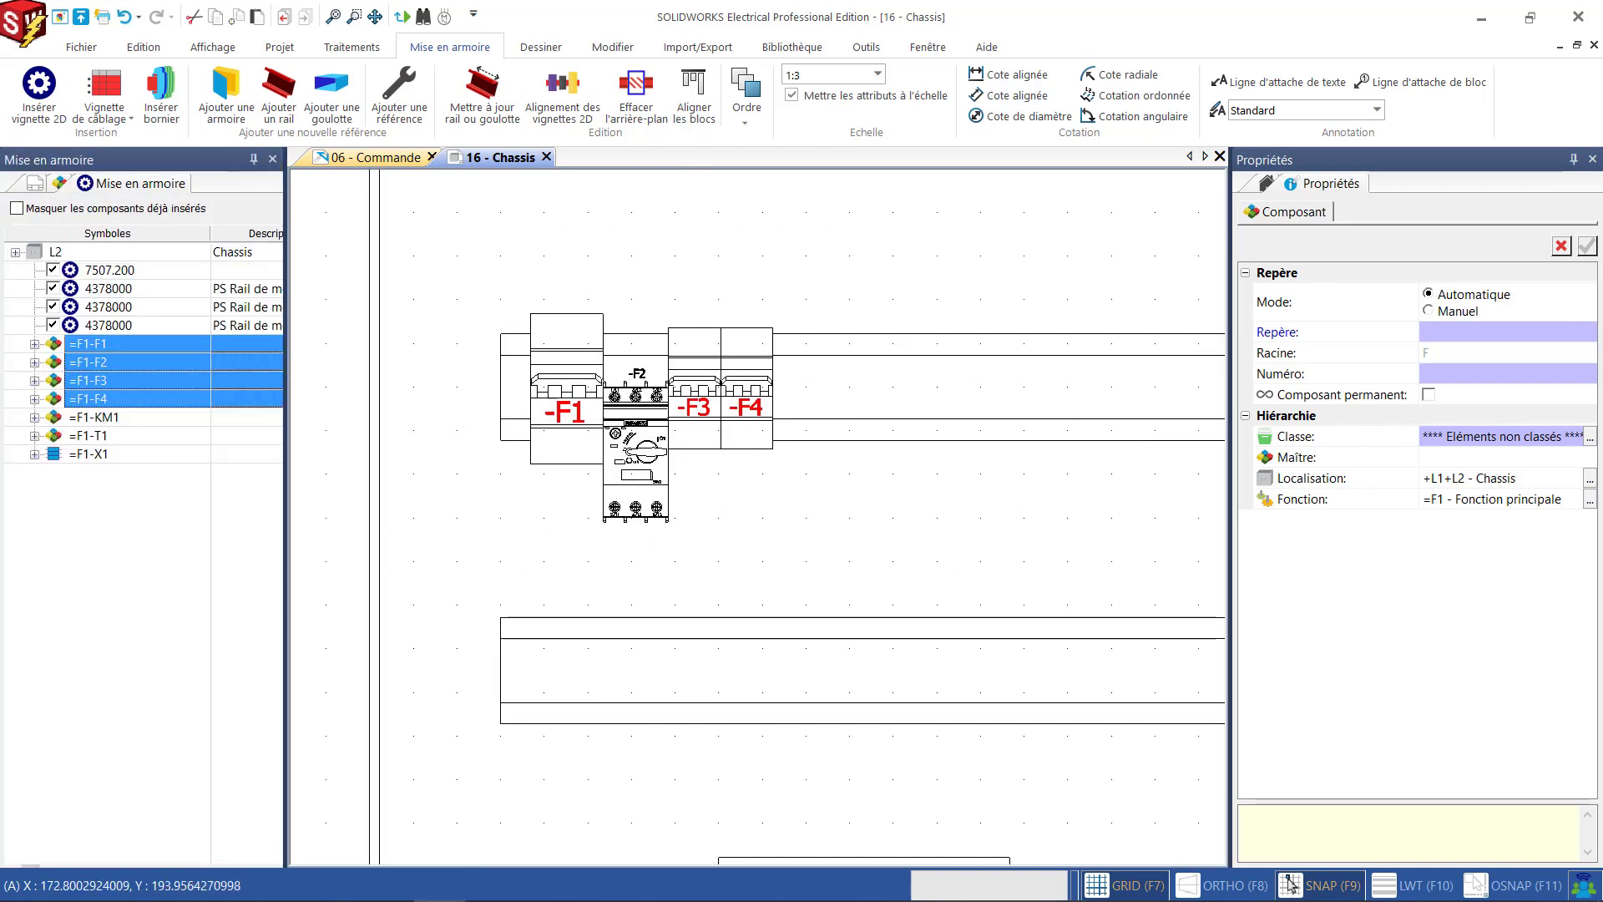
scroll(613, 467, up, 1)
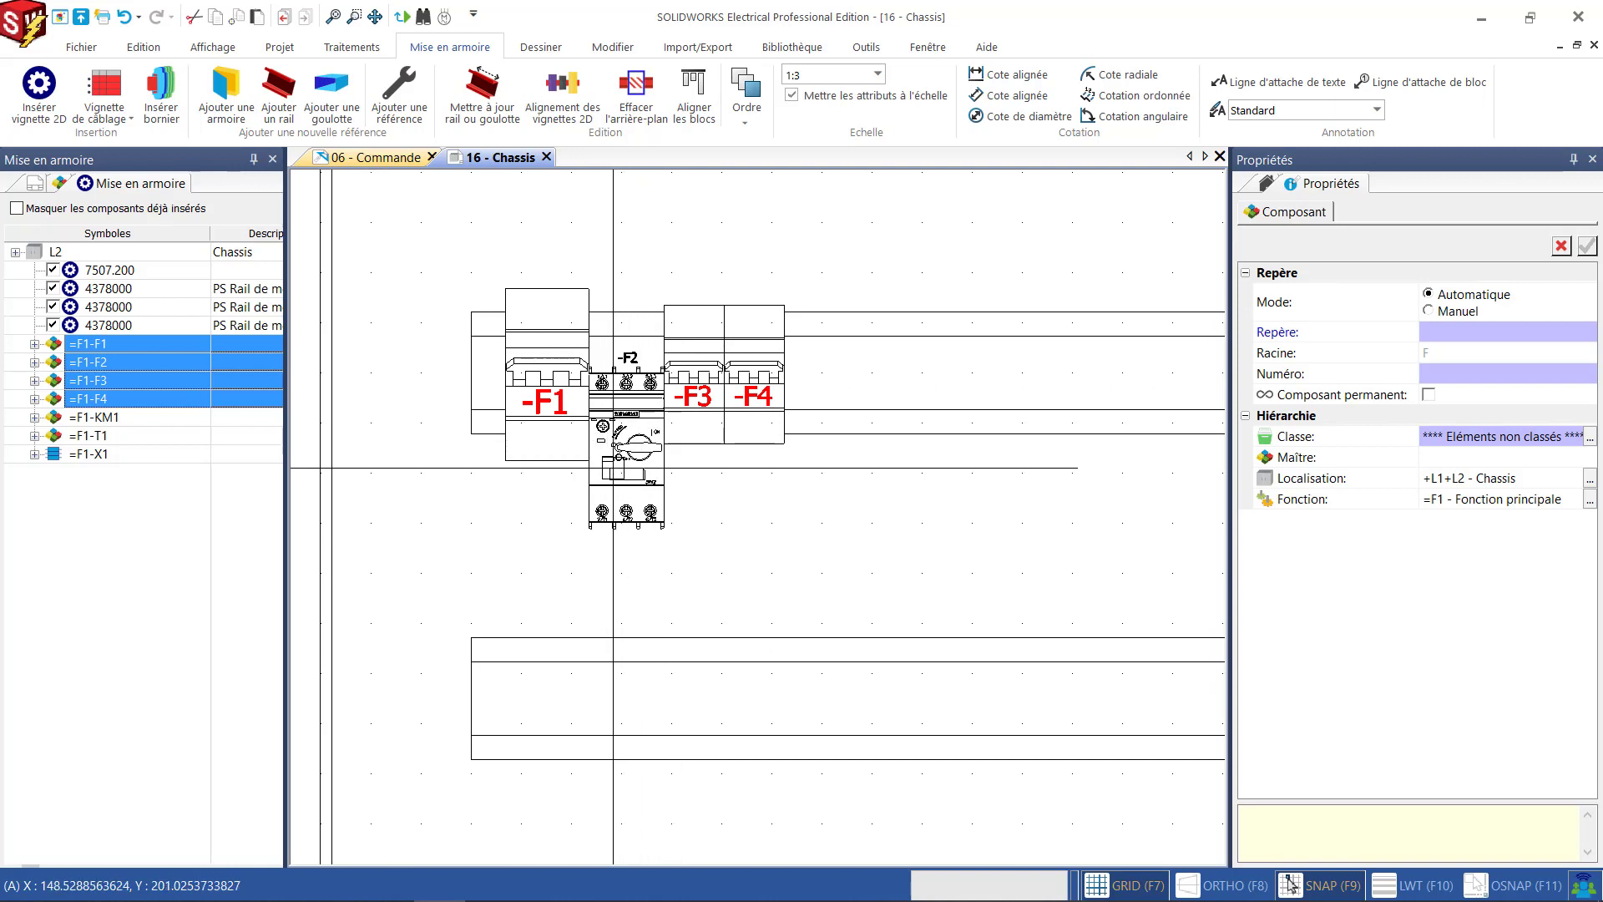
click(624, 516)
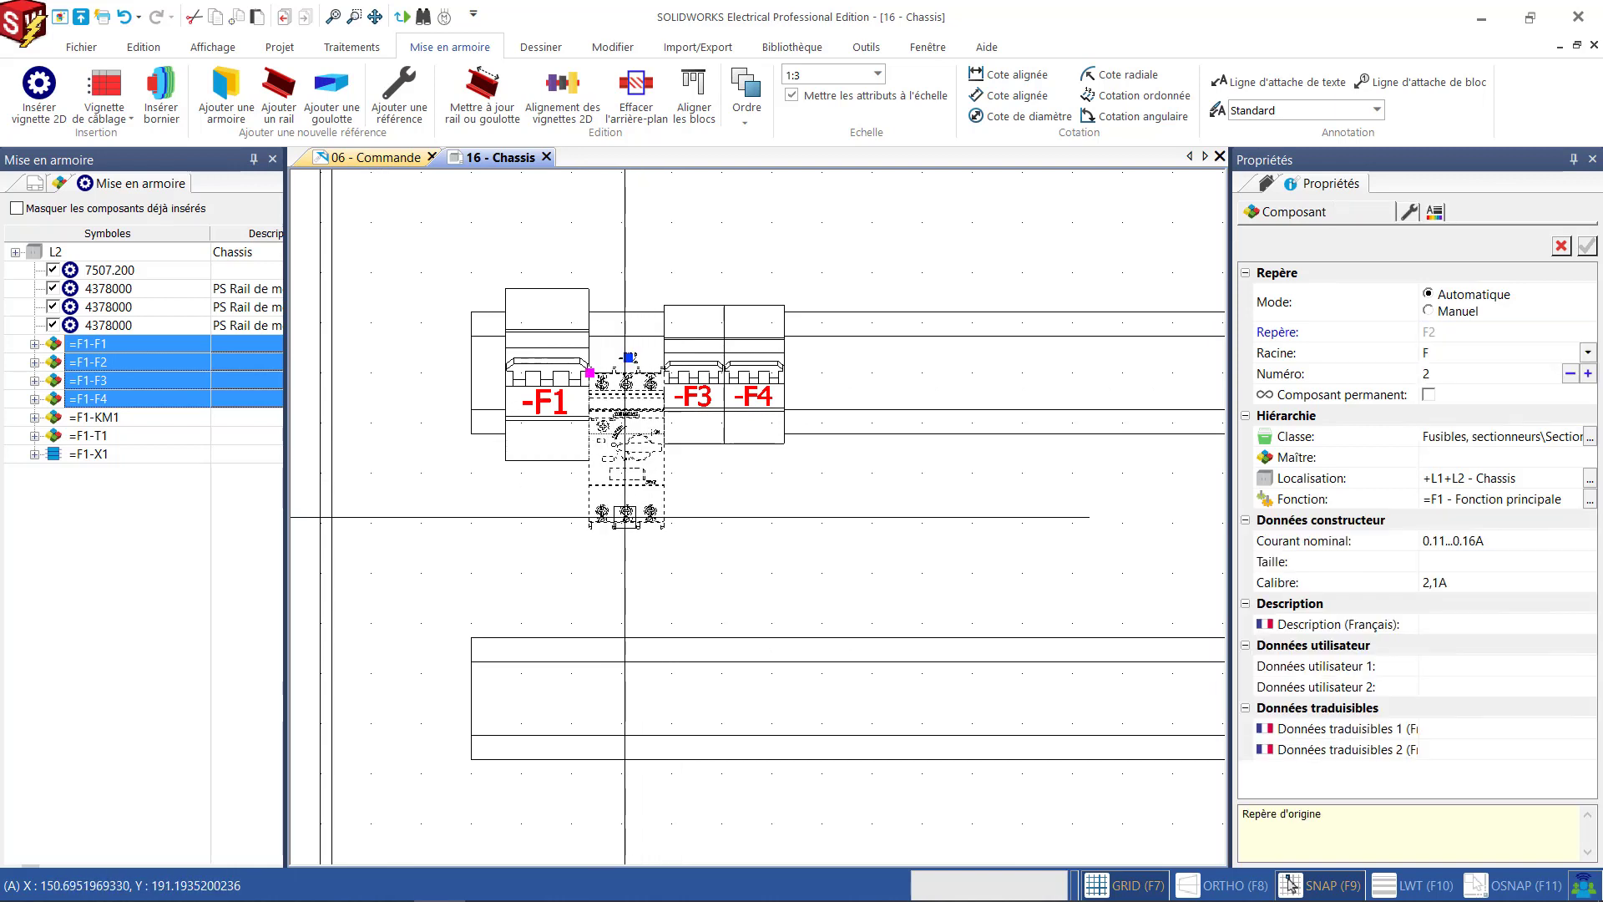
right_click(625, 517)
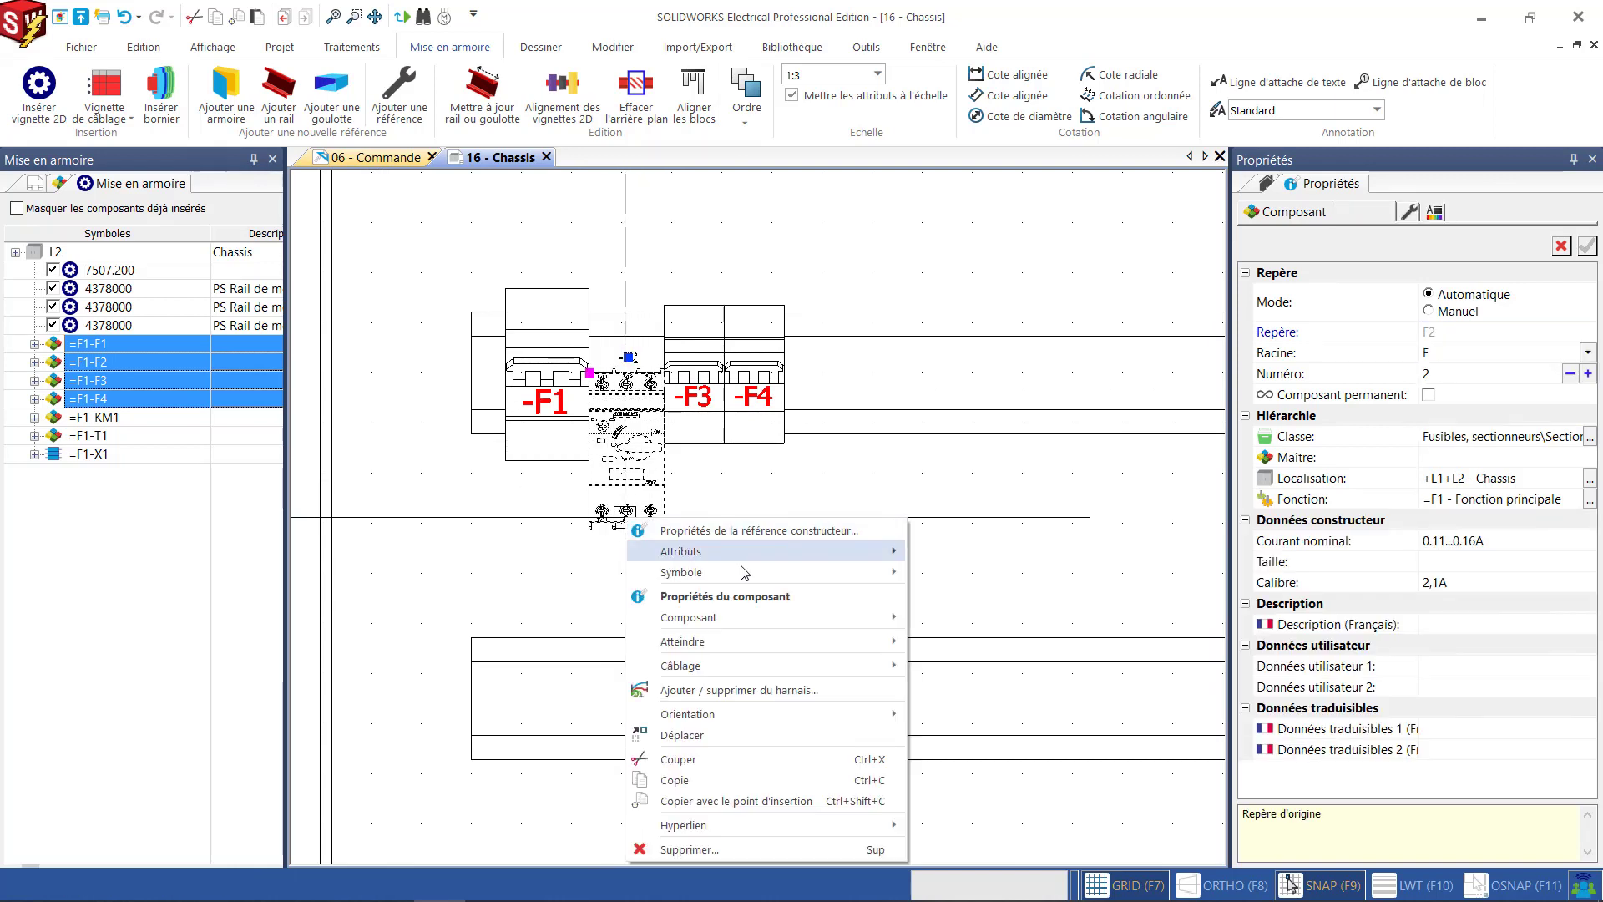
mouse_move(874, 580)
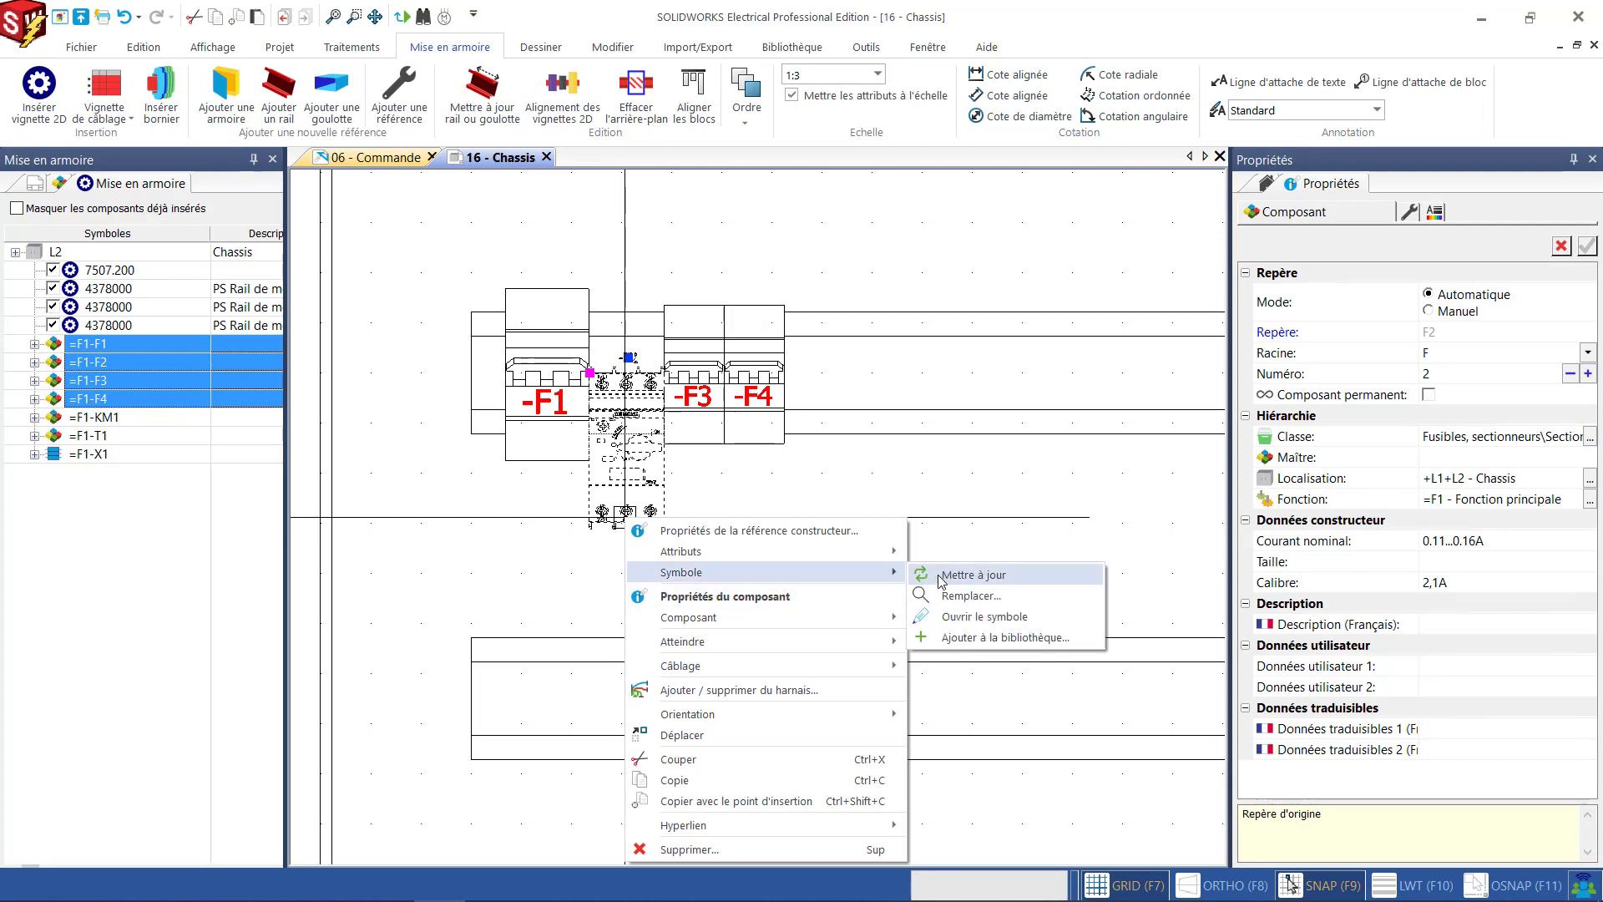
click(961, 619)
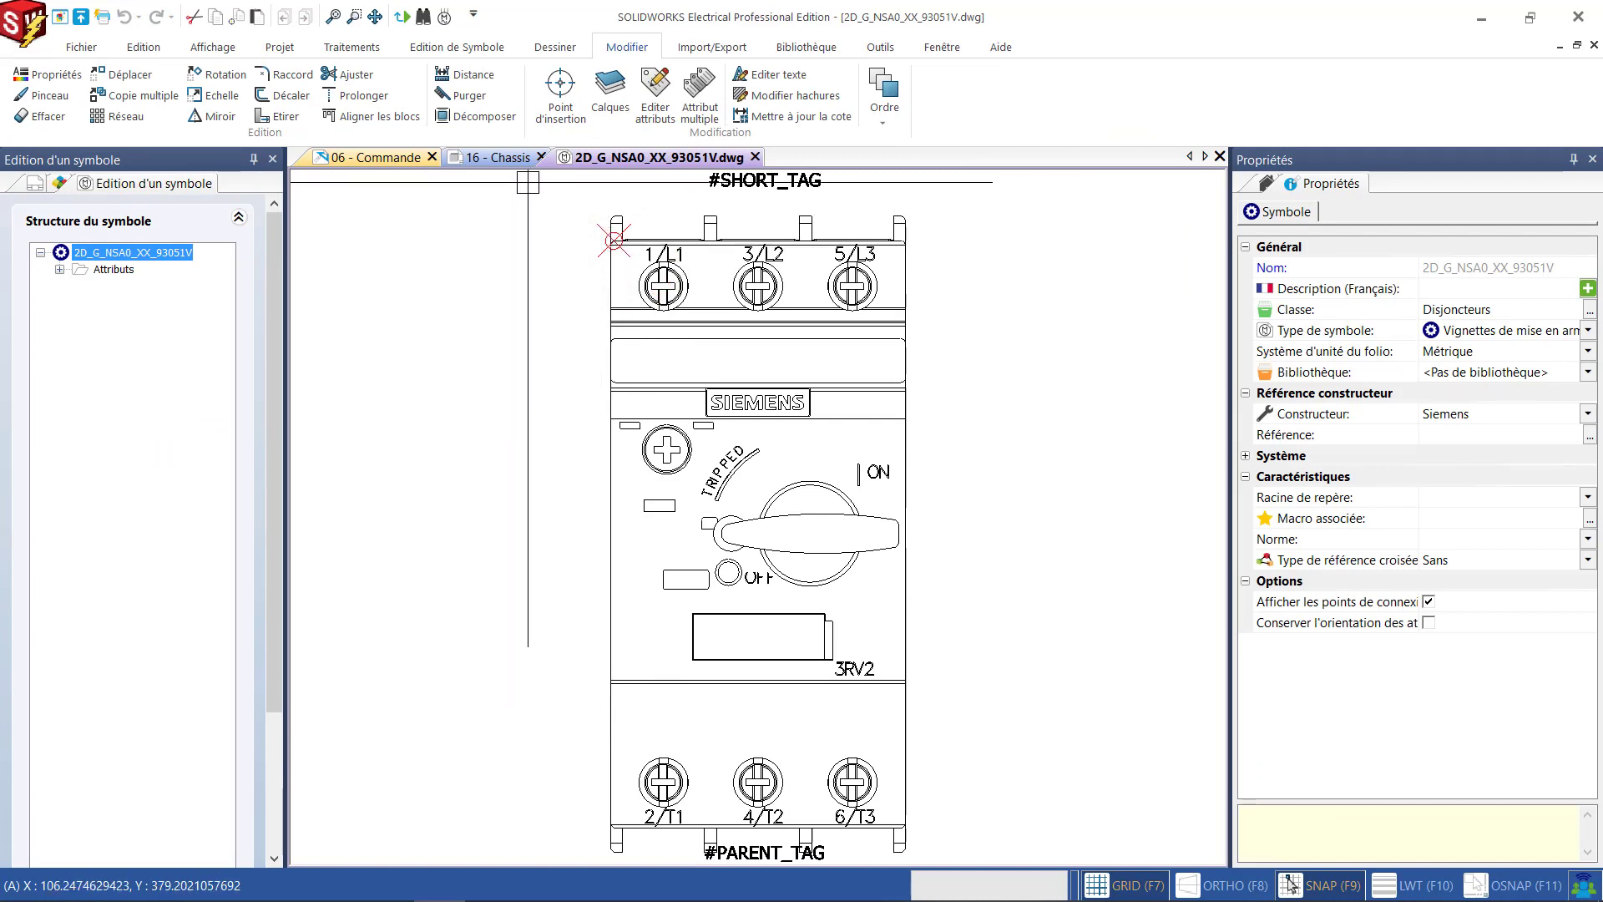
click(552, 91)
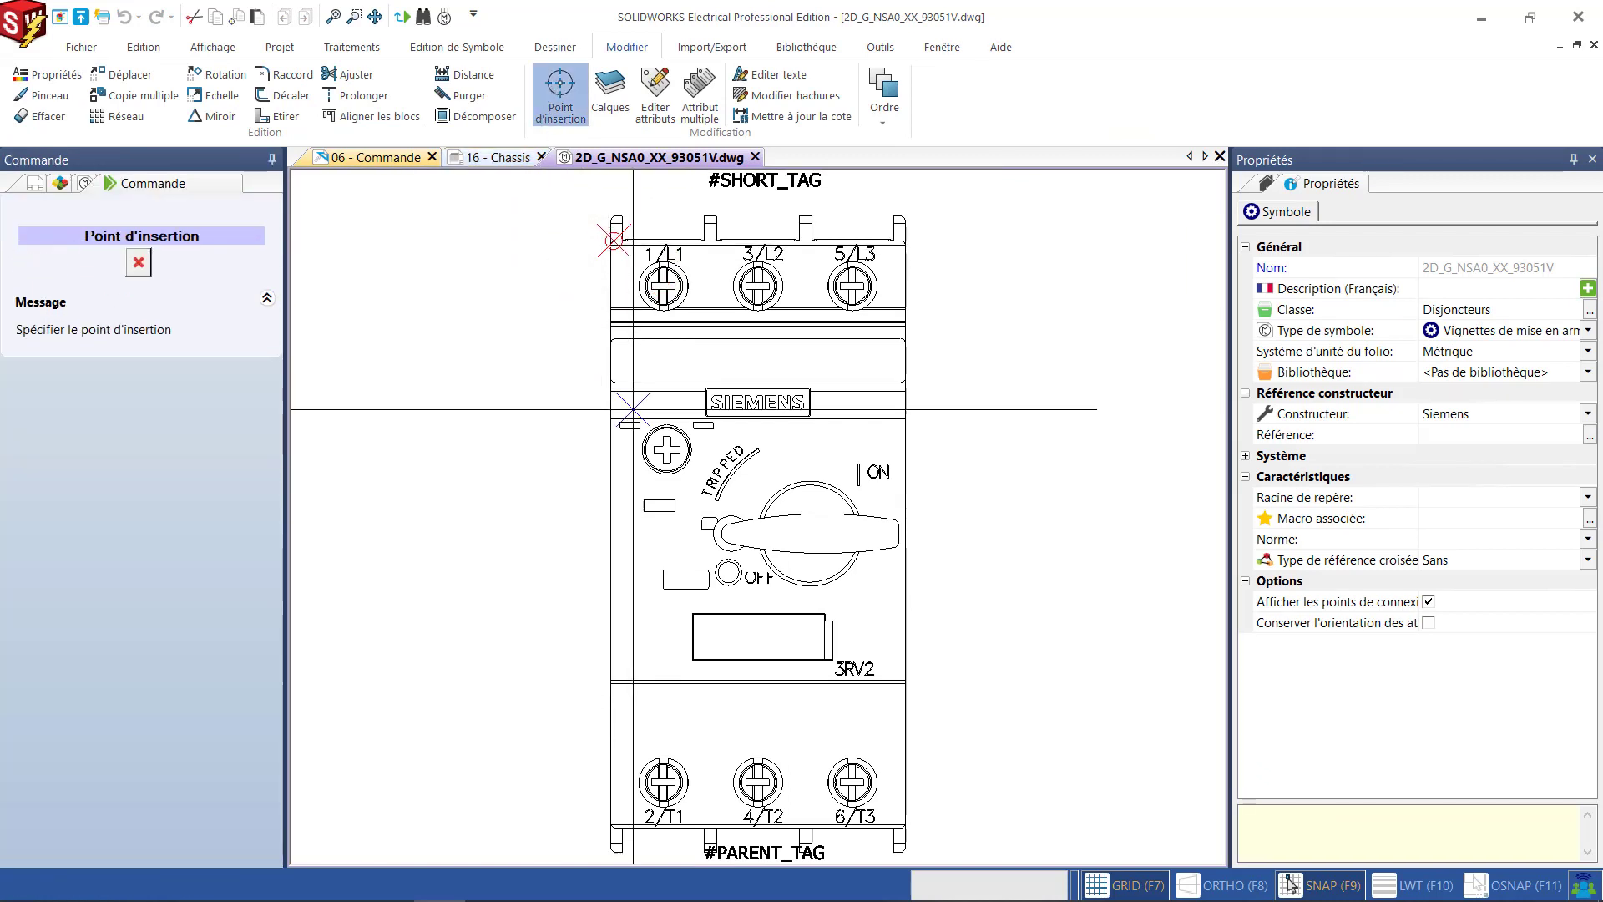
click(762, 552)
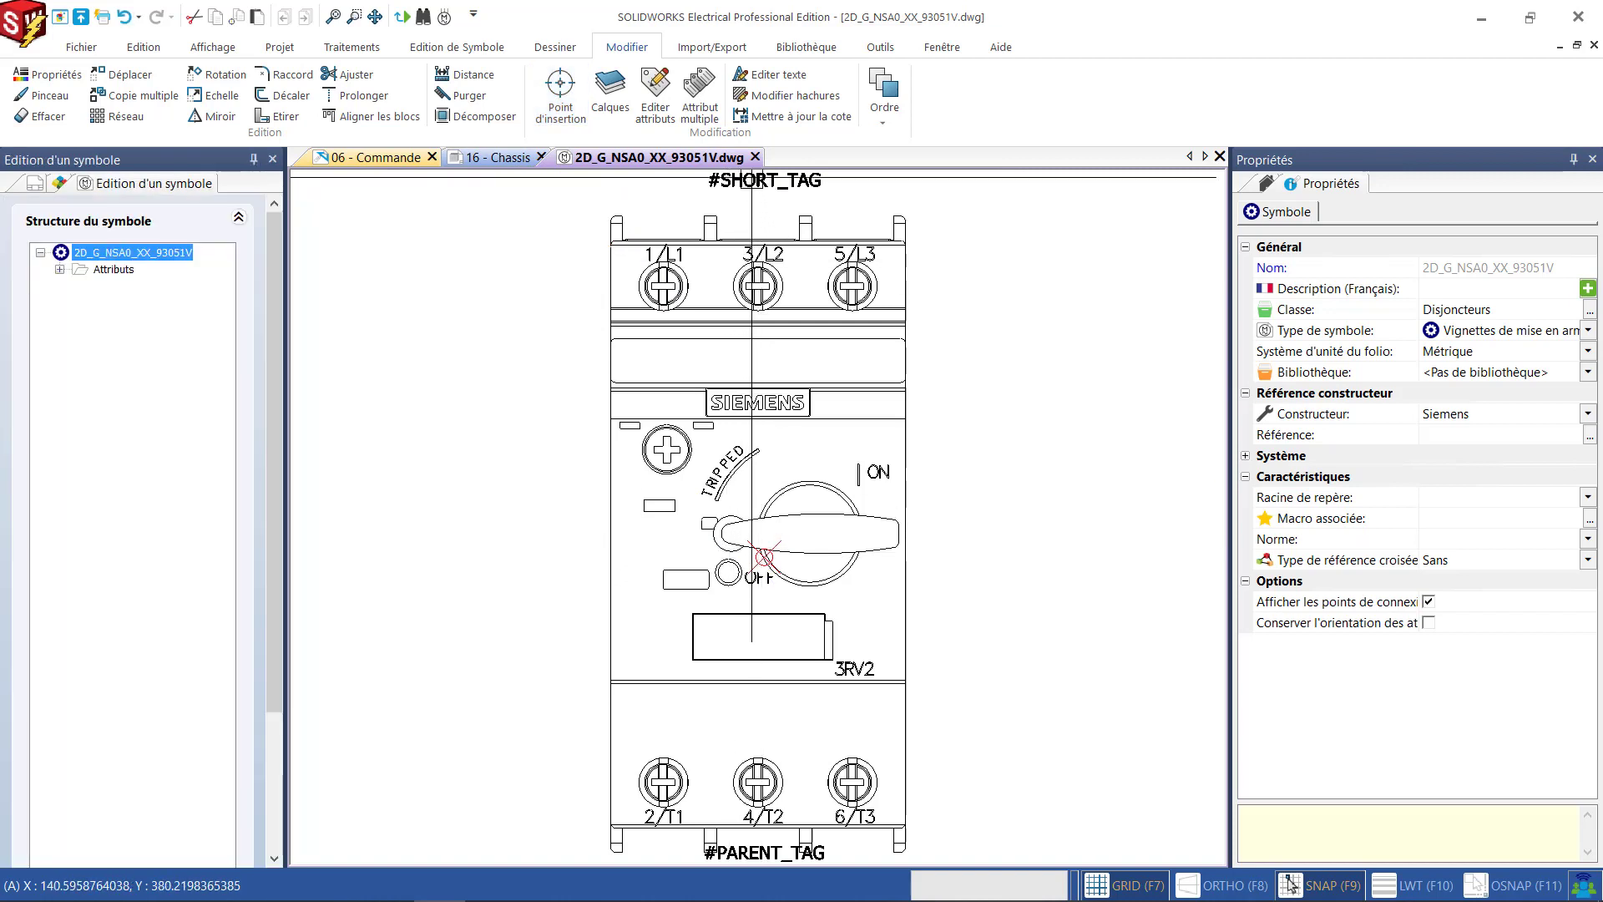
Save and close the edited F2 symbol, and delete the F1 to F4 footprints from the upper rail.
click(754, 158)
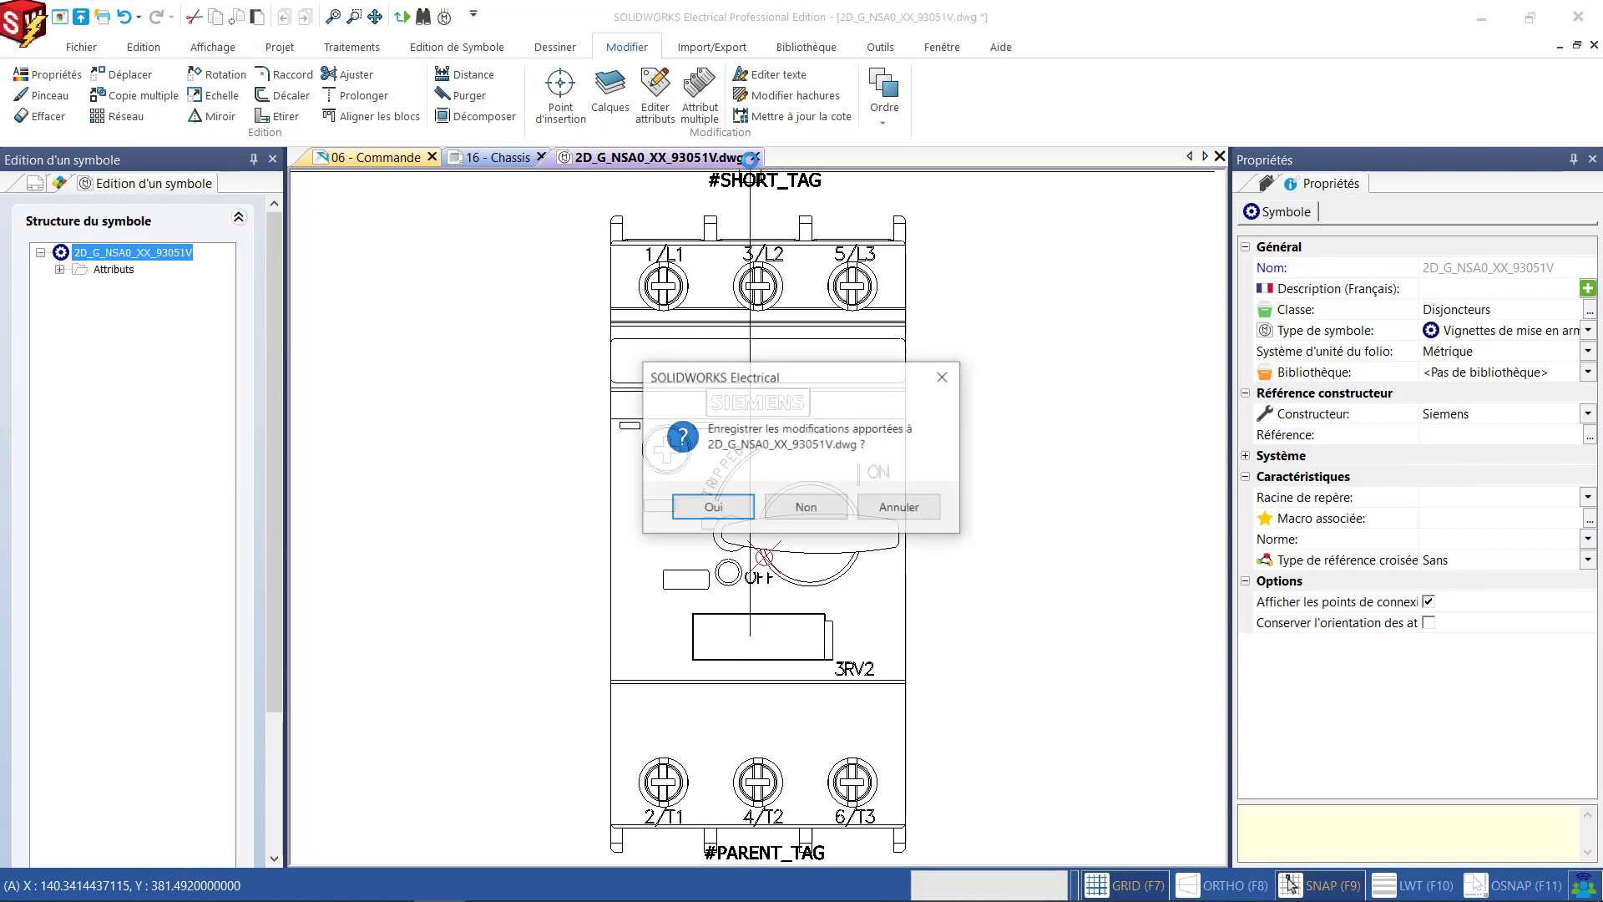
click(704, 501)
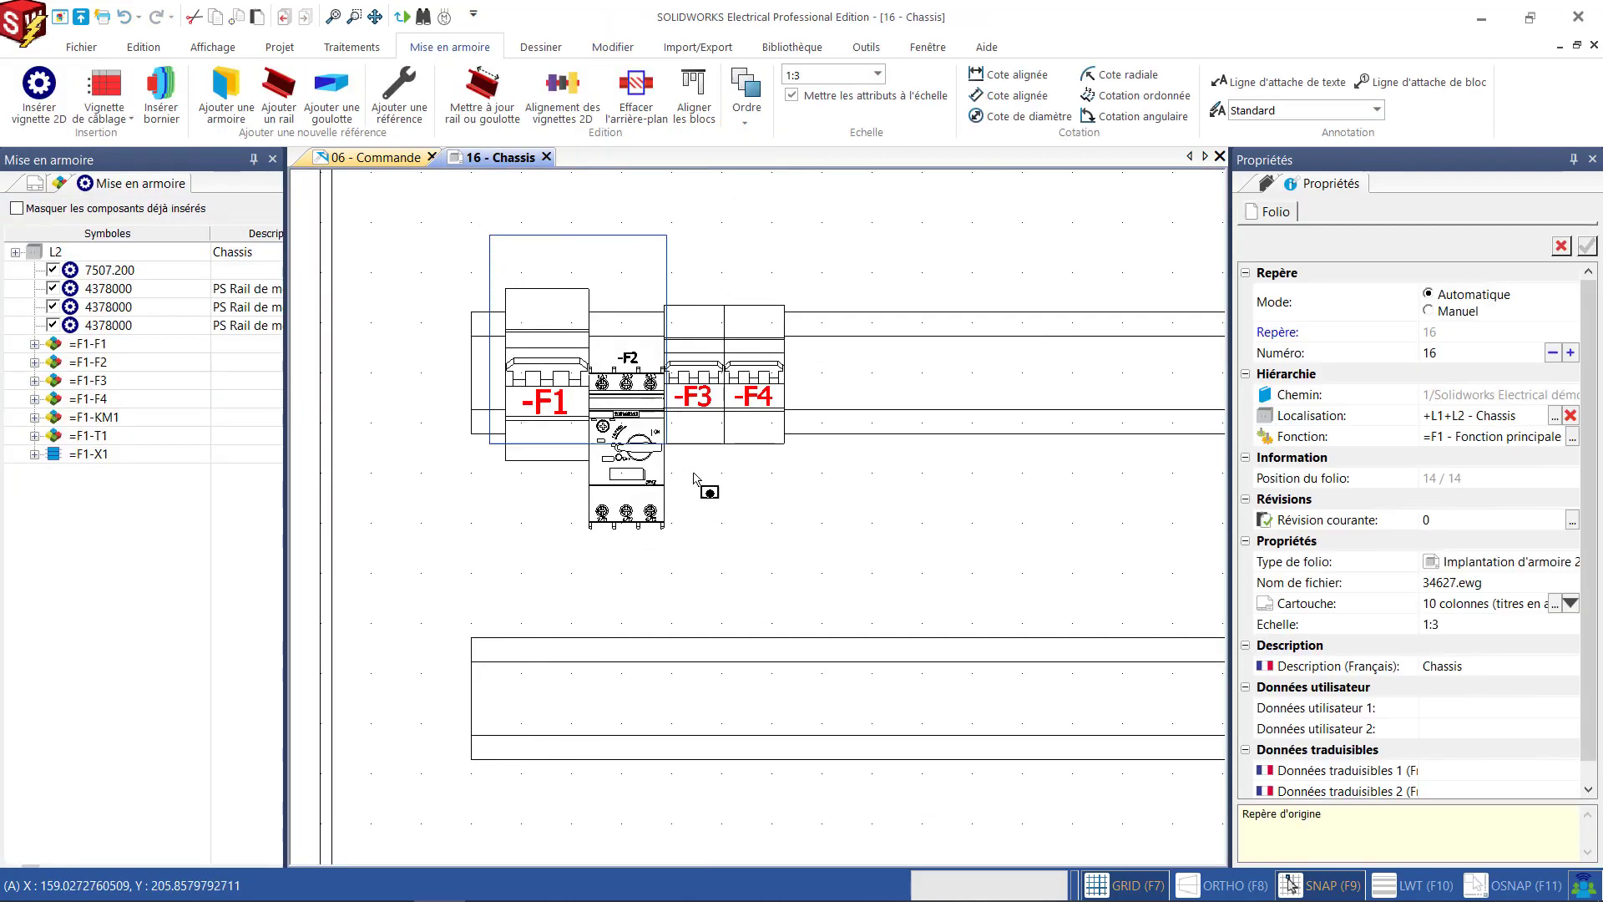
key(Escape)
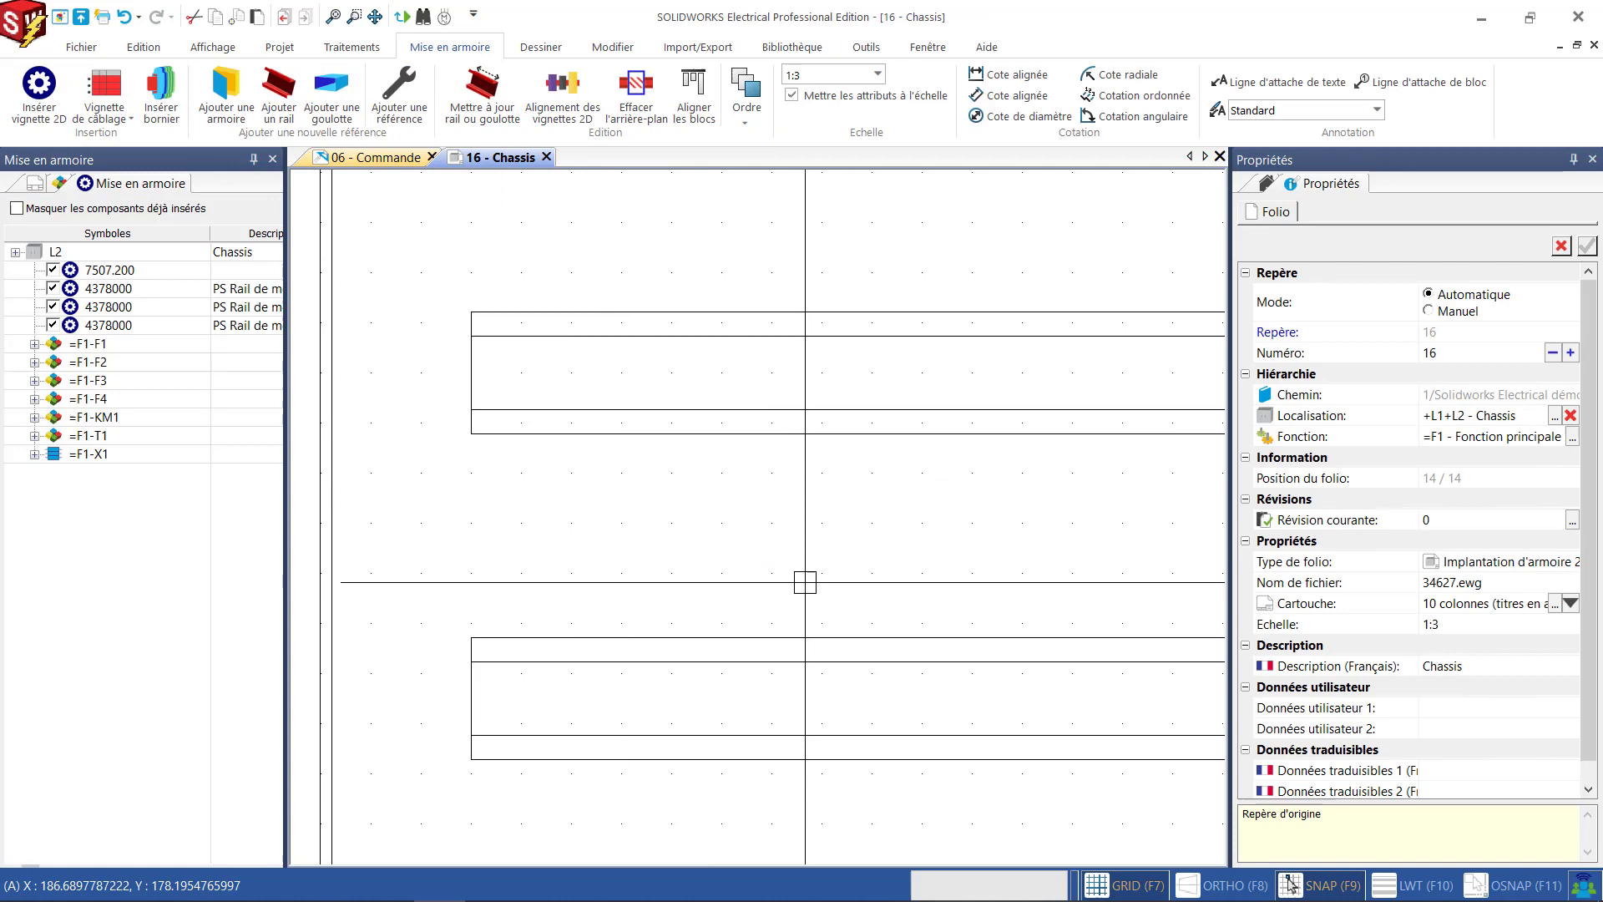
Reinsert components F1 to F4 together in that order on the upper rail, horizontally to the right with 0 spacing, starting at about X 140, Y 220.
click(94, 343)
shift+click(99, 408)
right_click(98, 408)
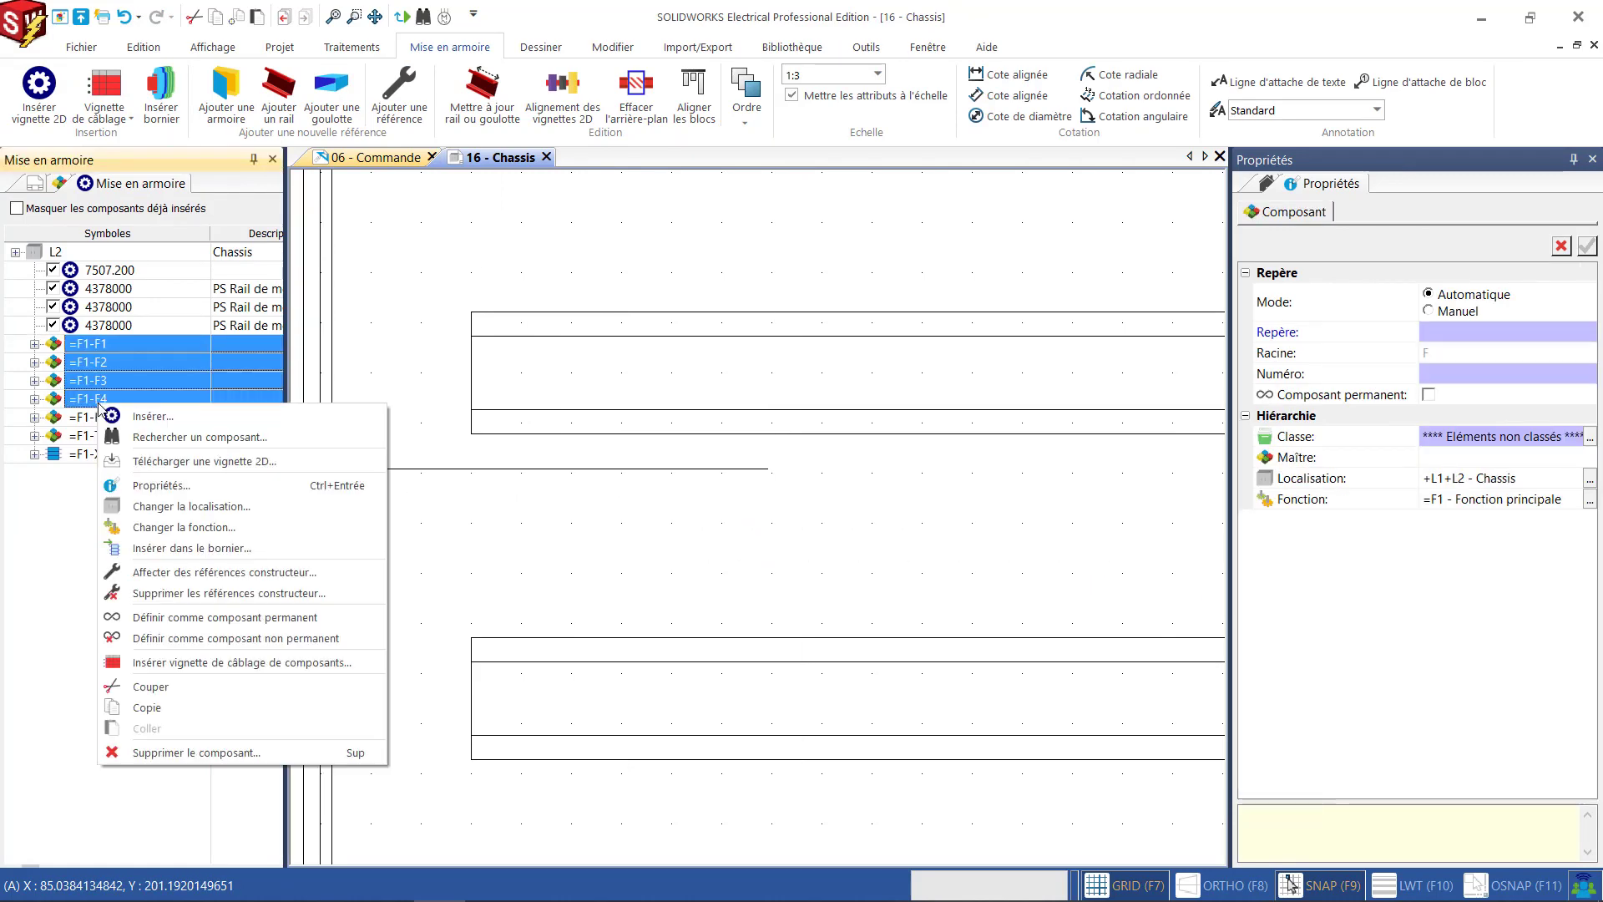
click(150, 412)
click(1169, 668)
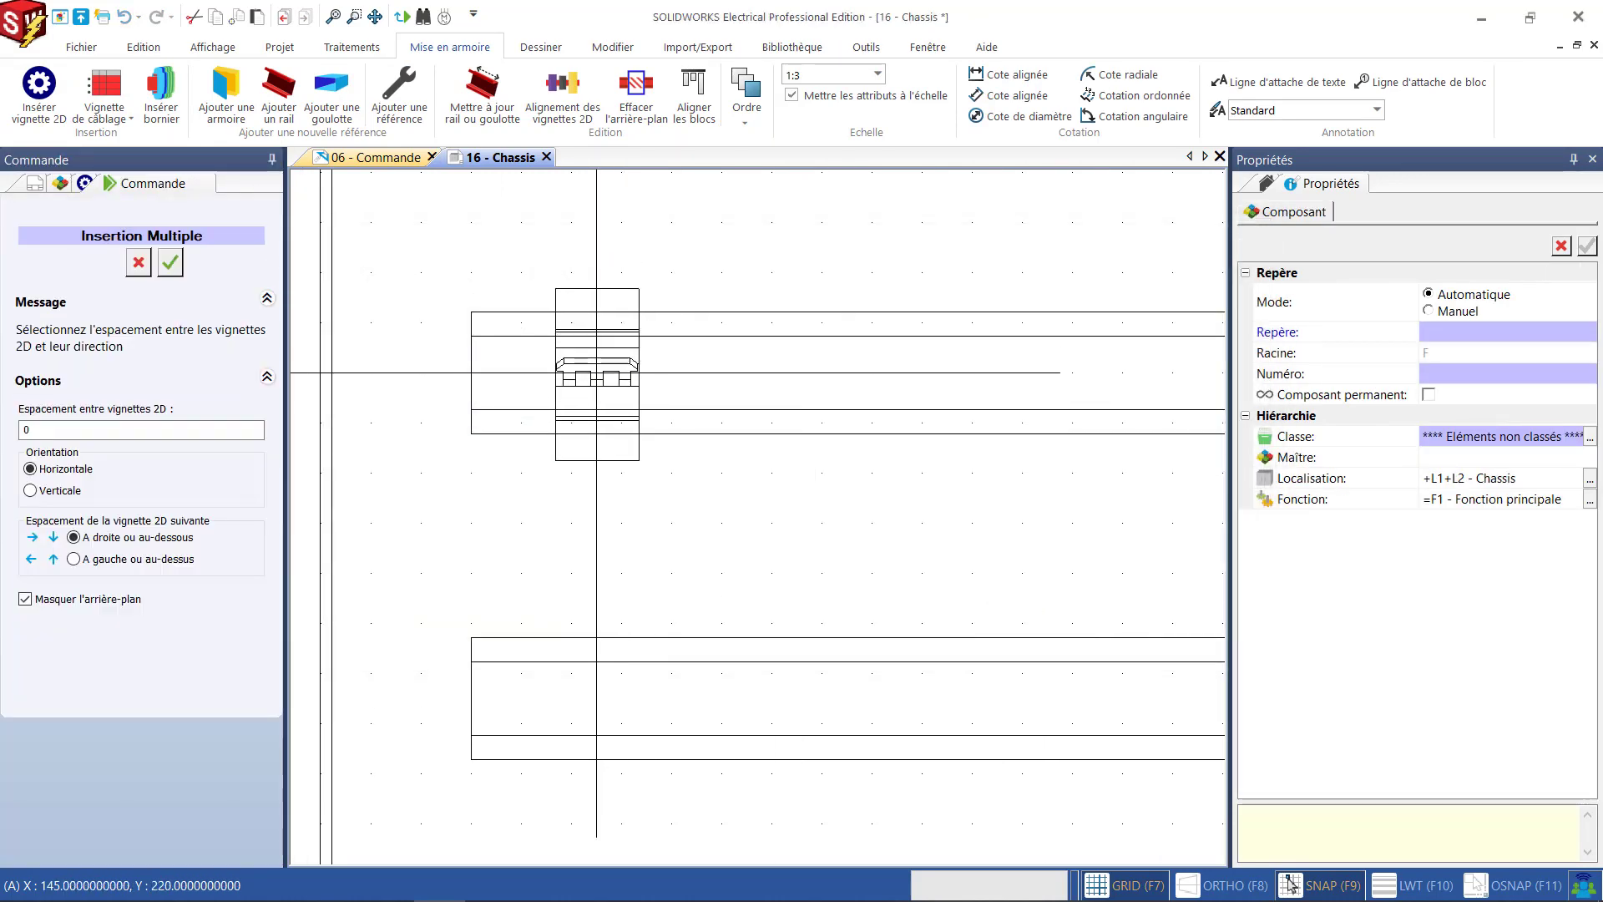
click(577, 375)
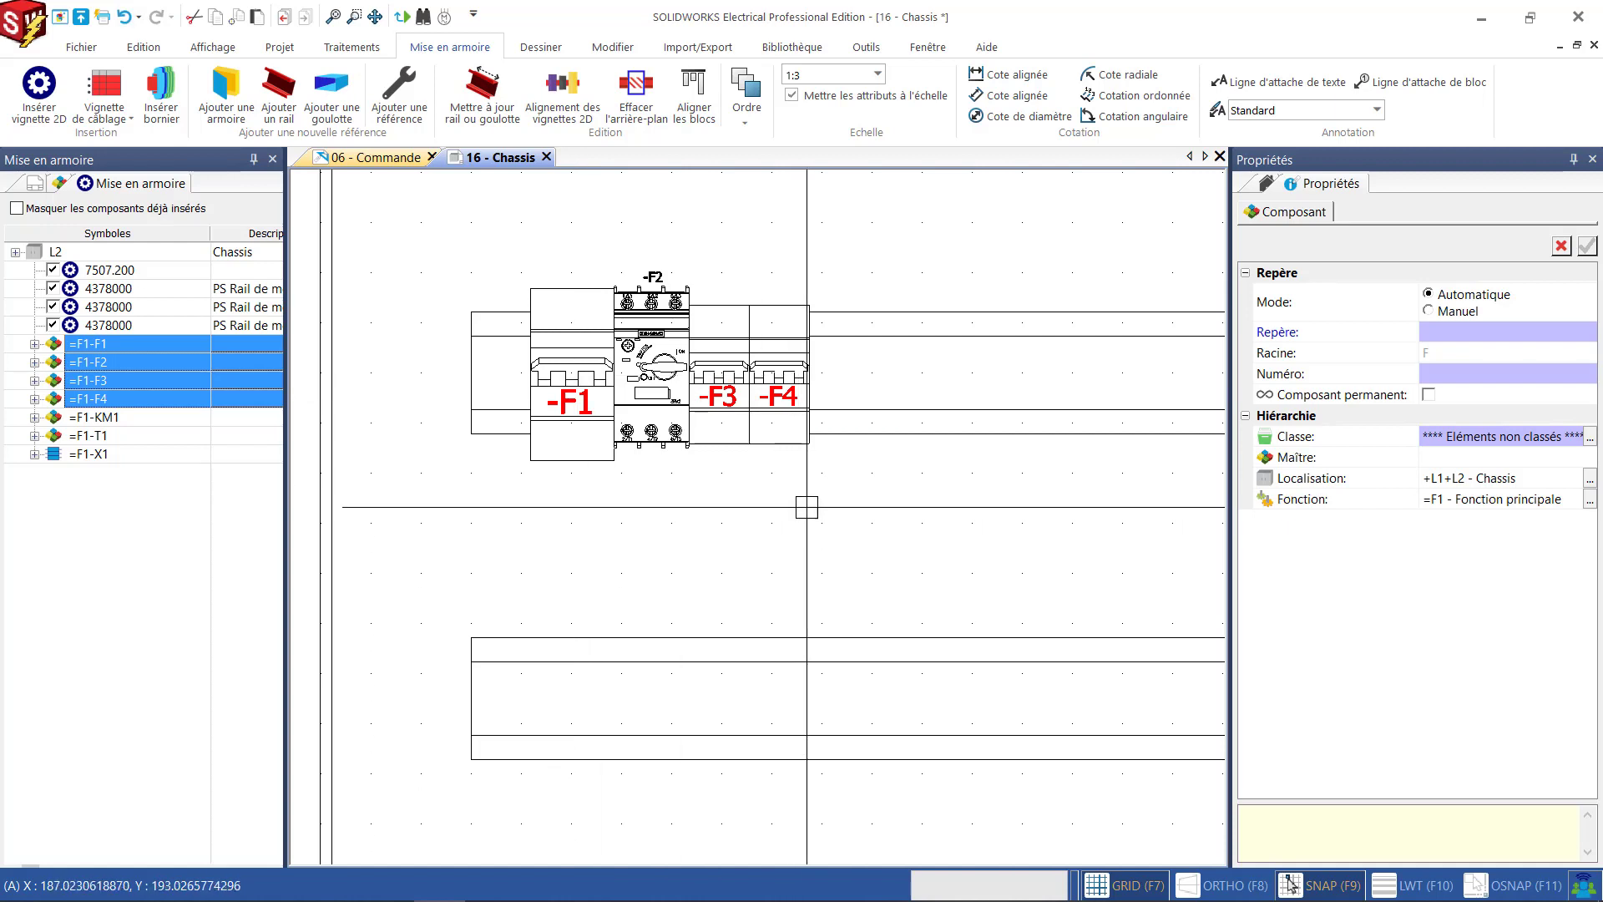
Open the 2D symbol of component F1 for editing.
middle_drag(807, 508, 811, 507)
middle_drag(732, 524, 729, 525)
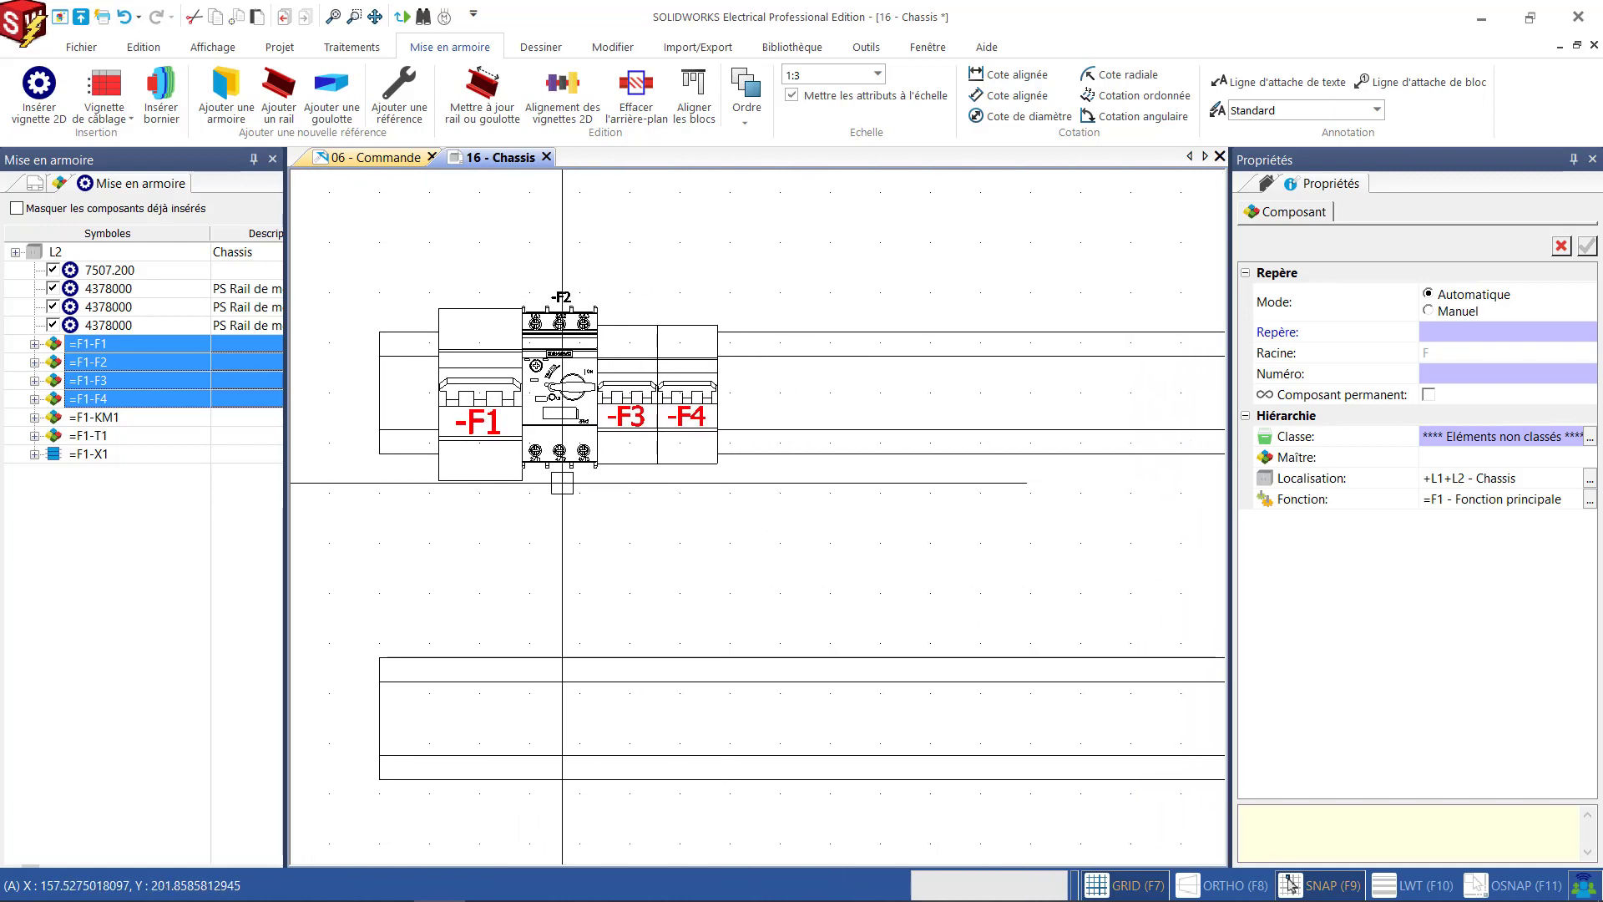
right_click(482, 479)
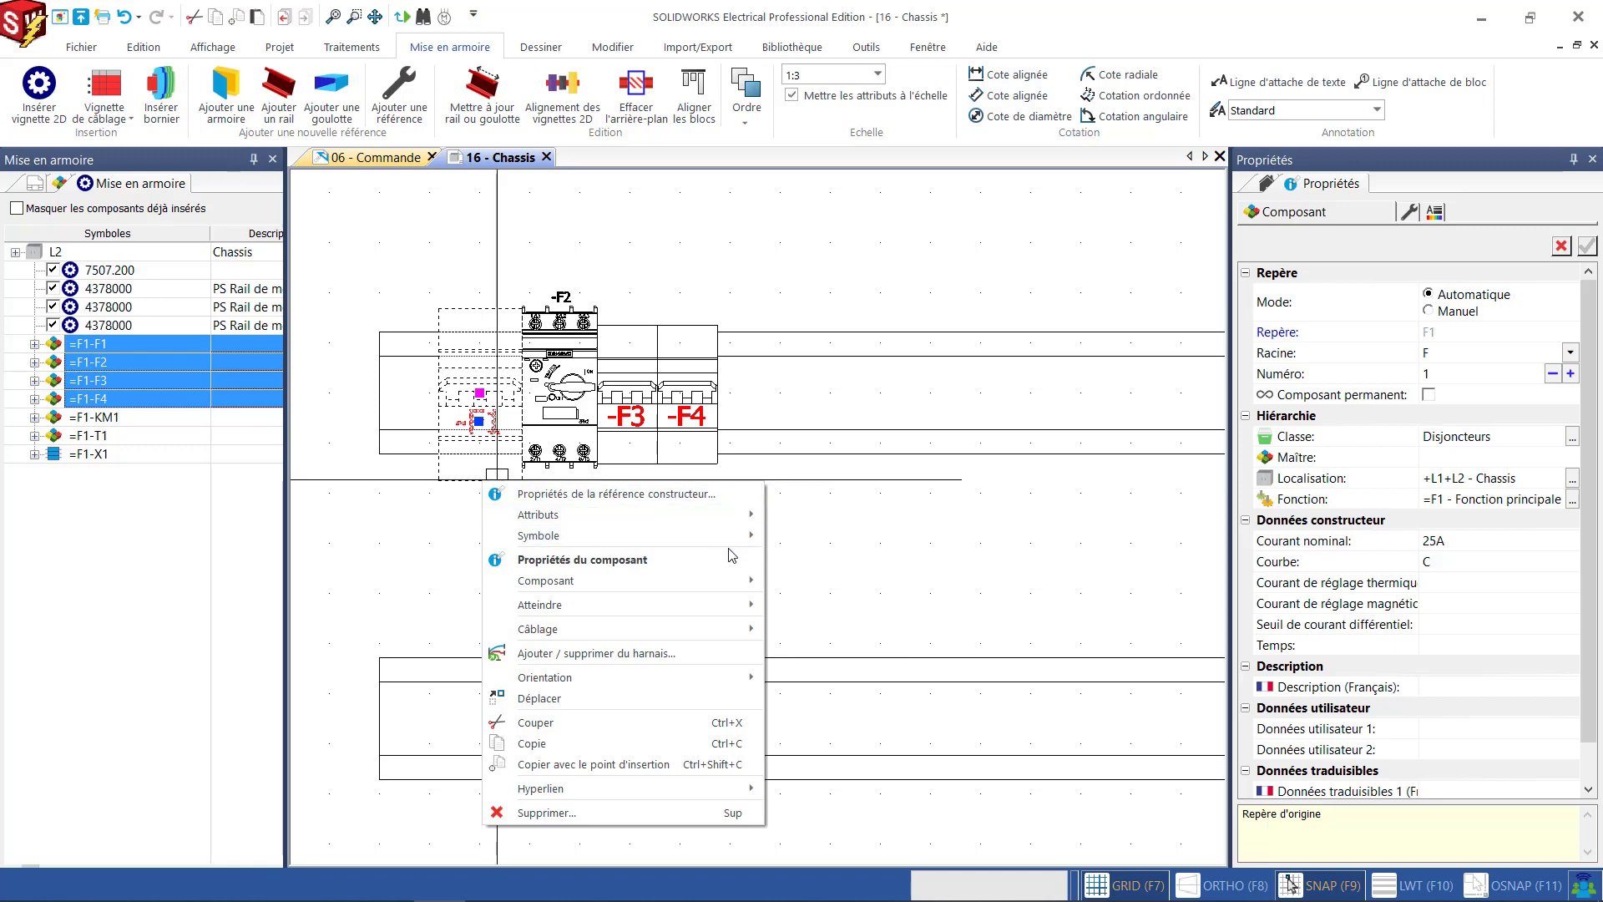
mouse_move(733, 537)
click(839, 580)
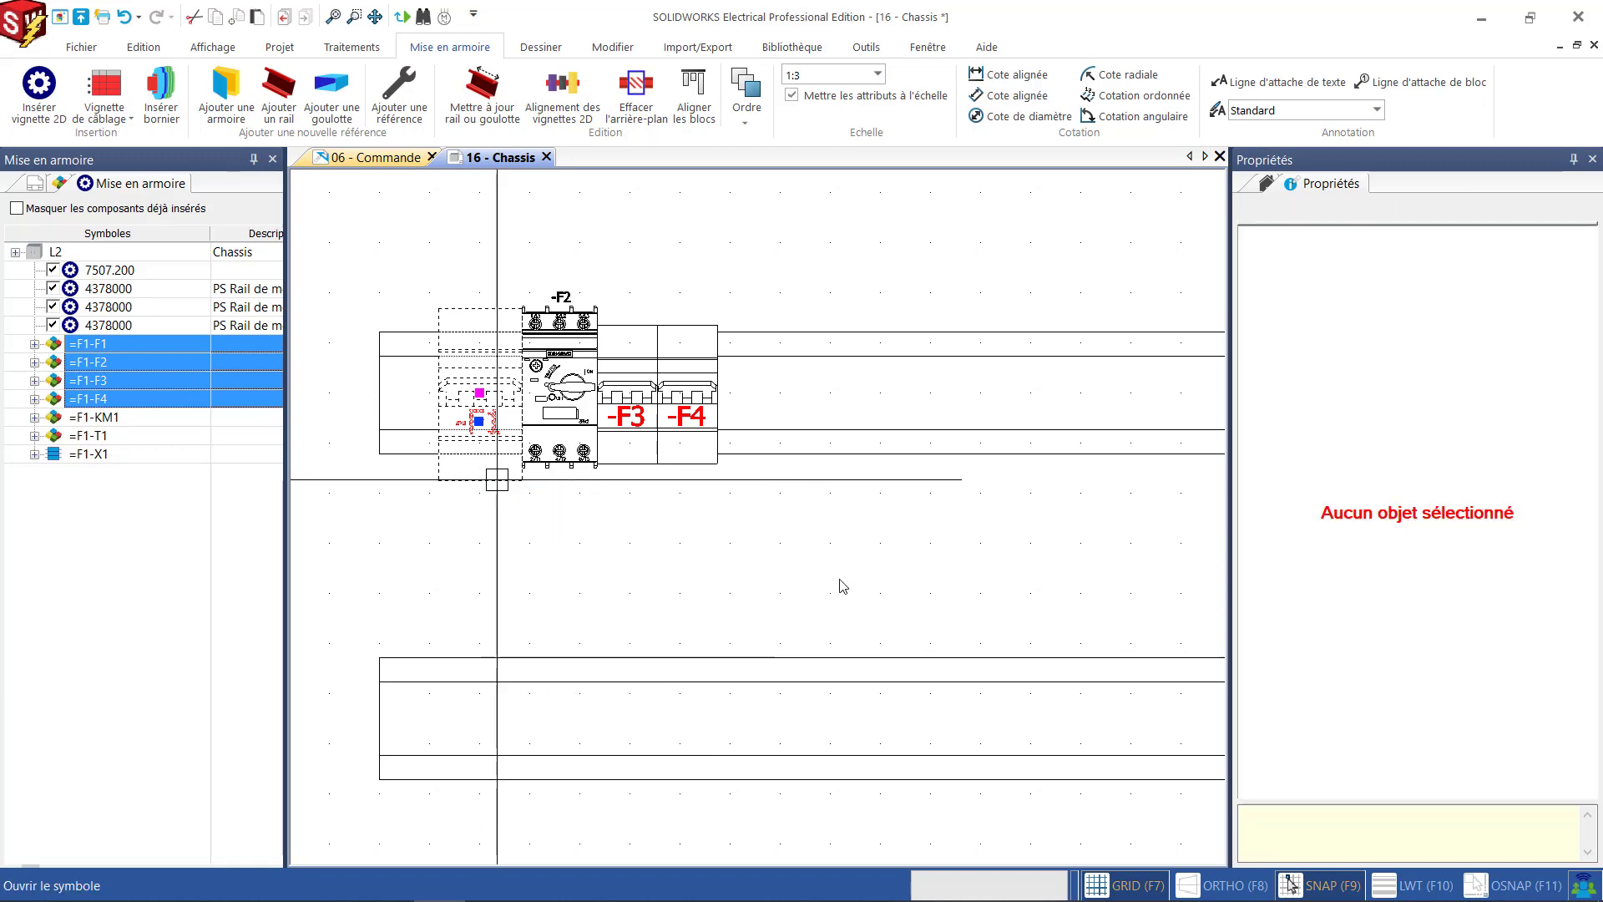
scroll(659, 632, down, 3)
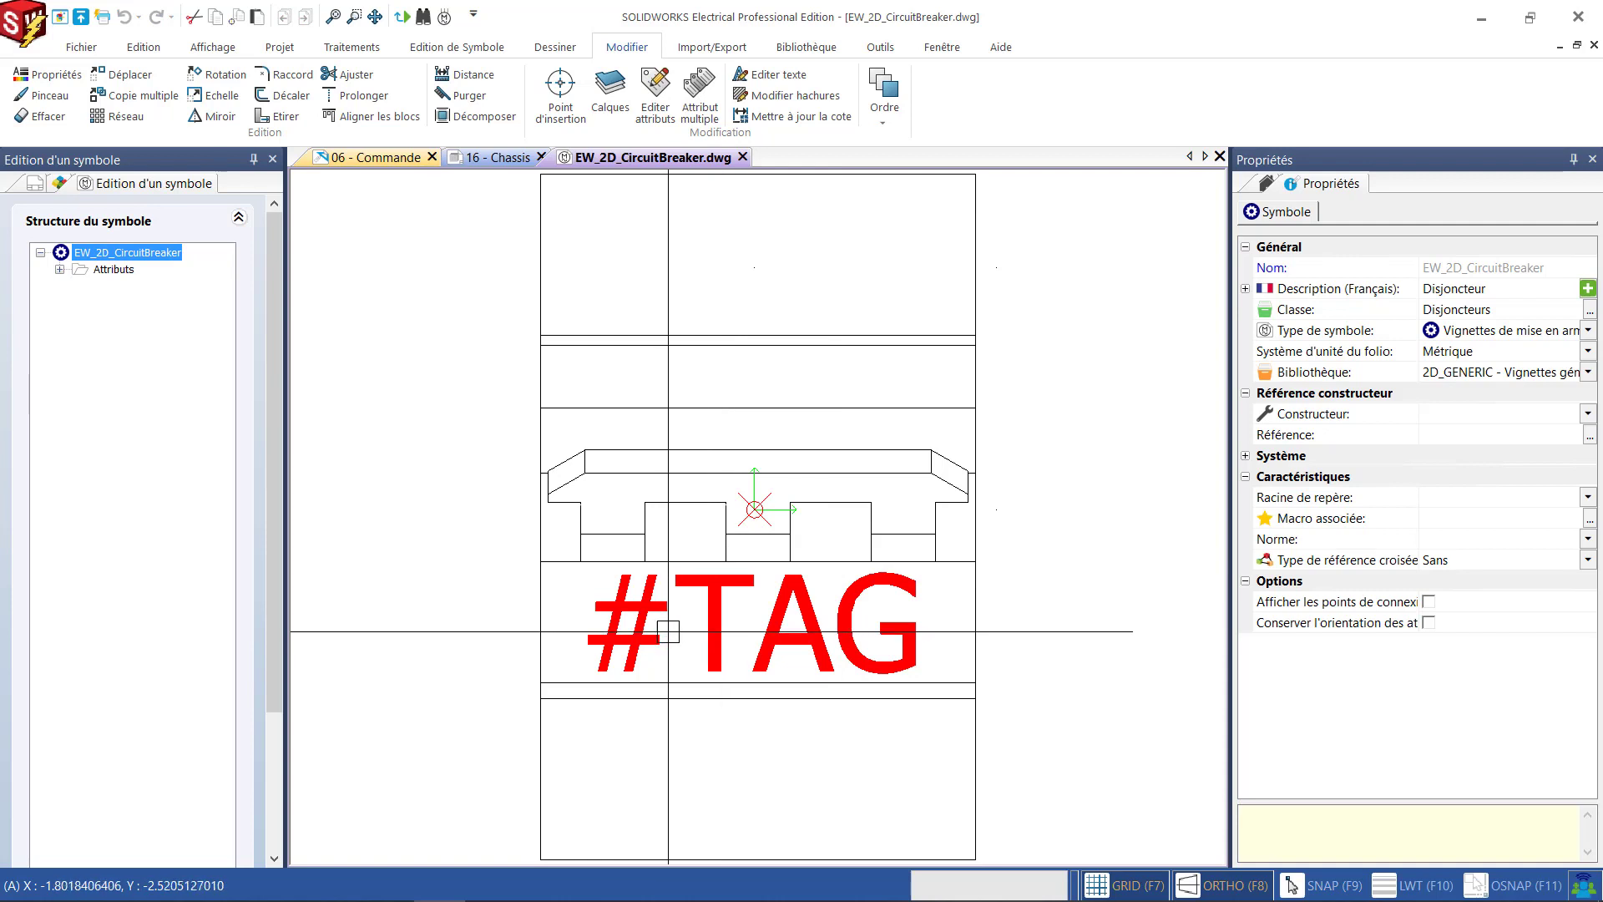
Move the #TAG attribute above the circuit breaker outline, centred over it, and save and close the symbol.
click(641, 634)
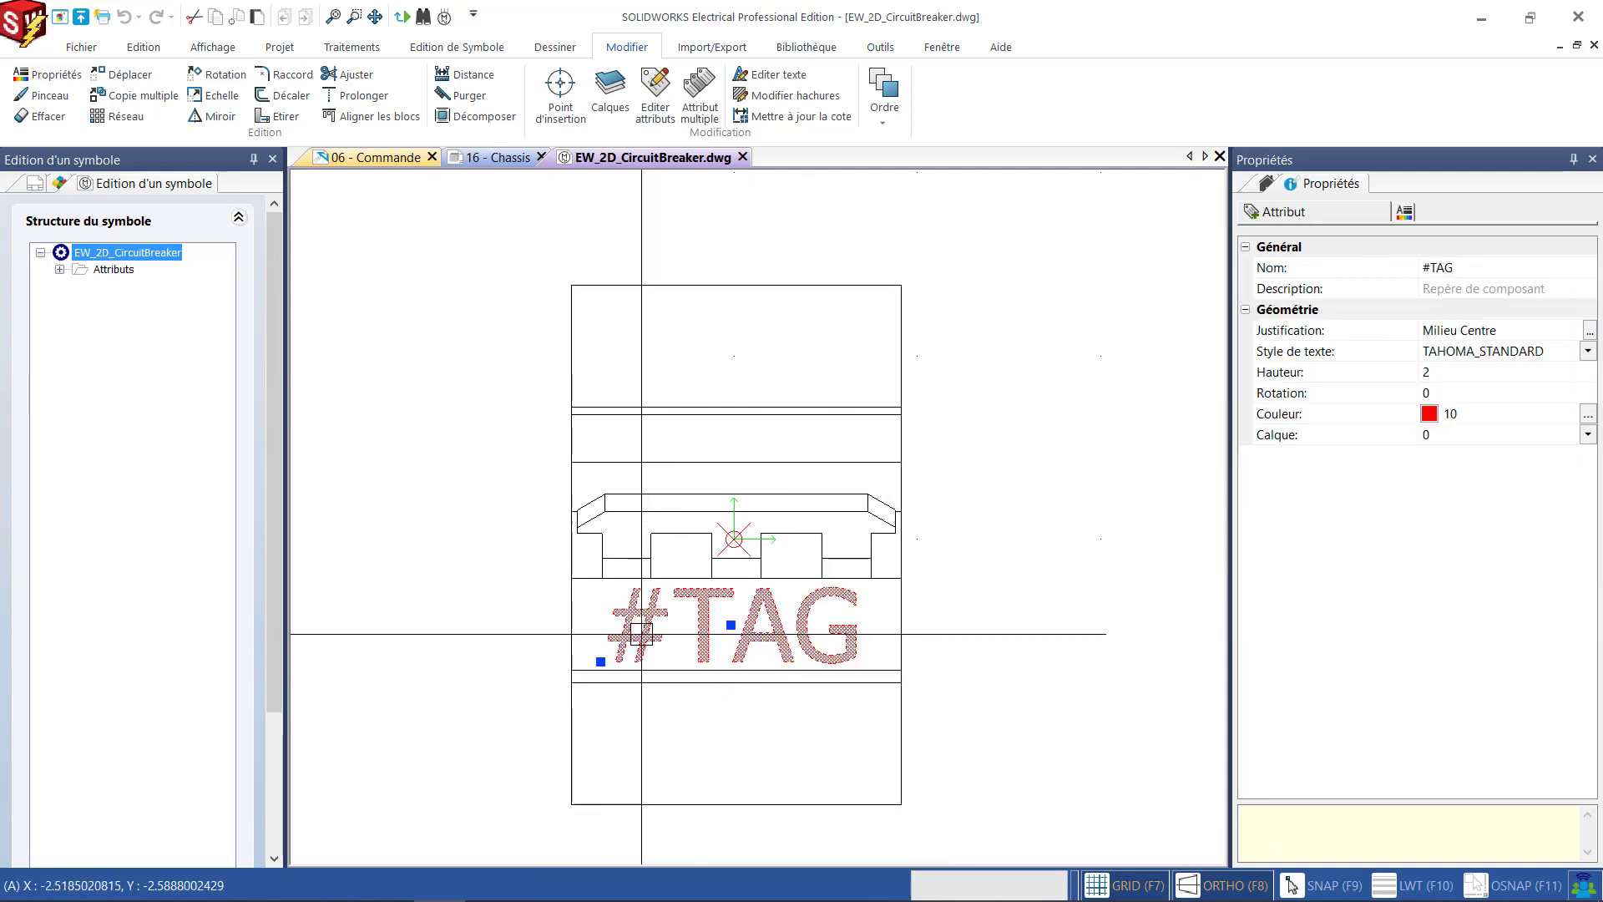
click(731, 624)
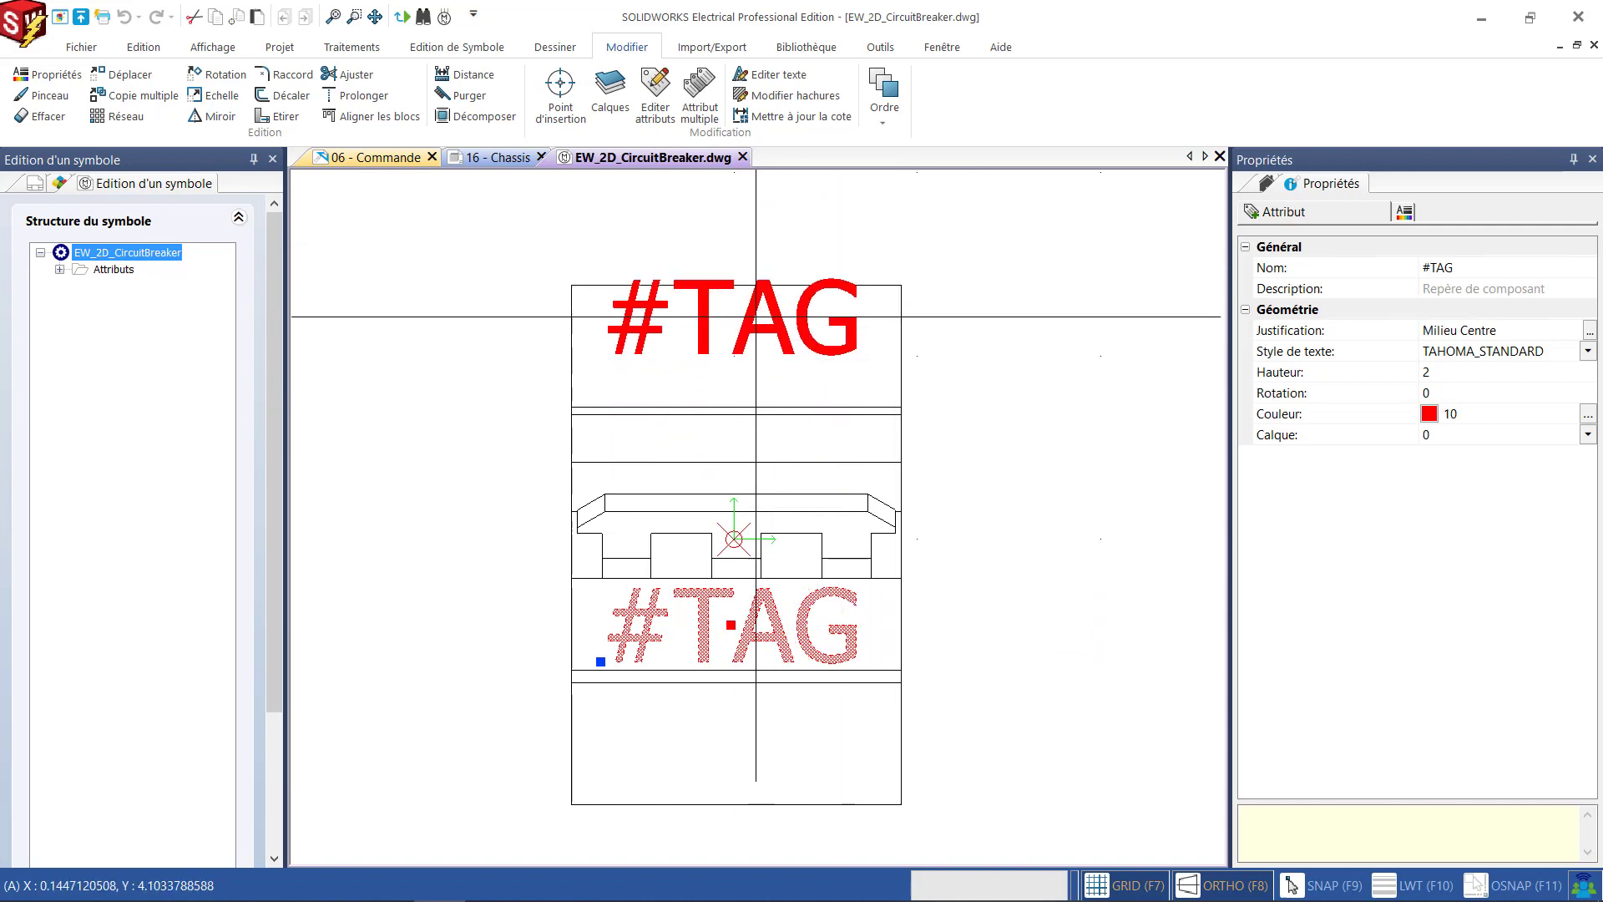
click(735, 234)
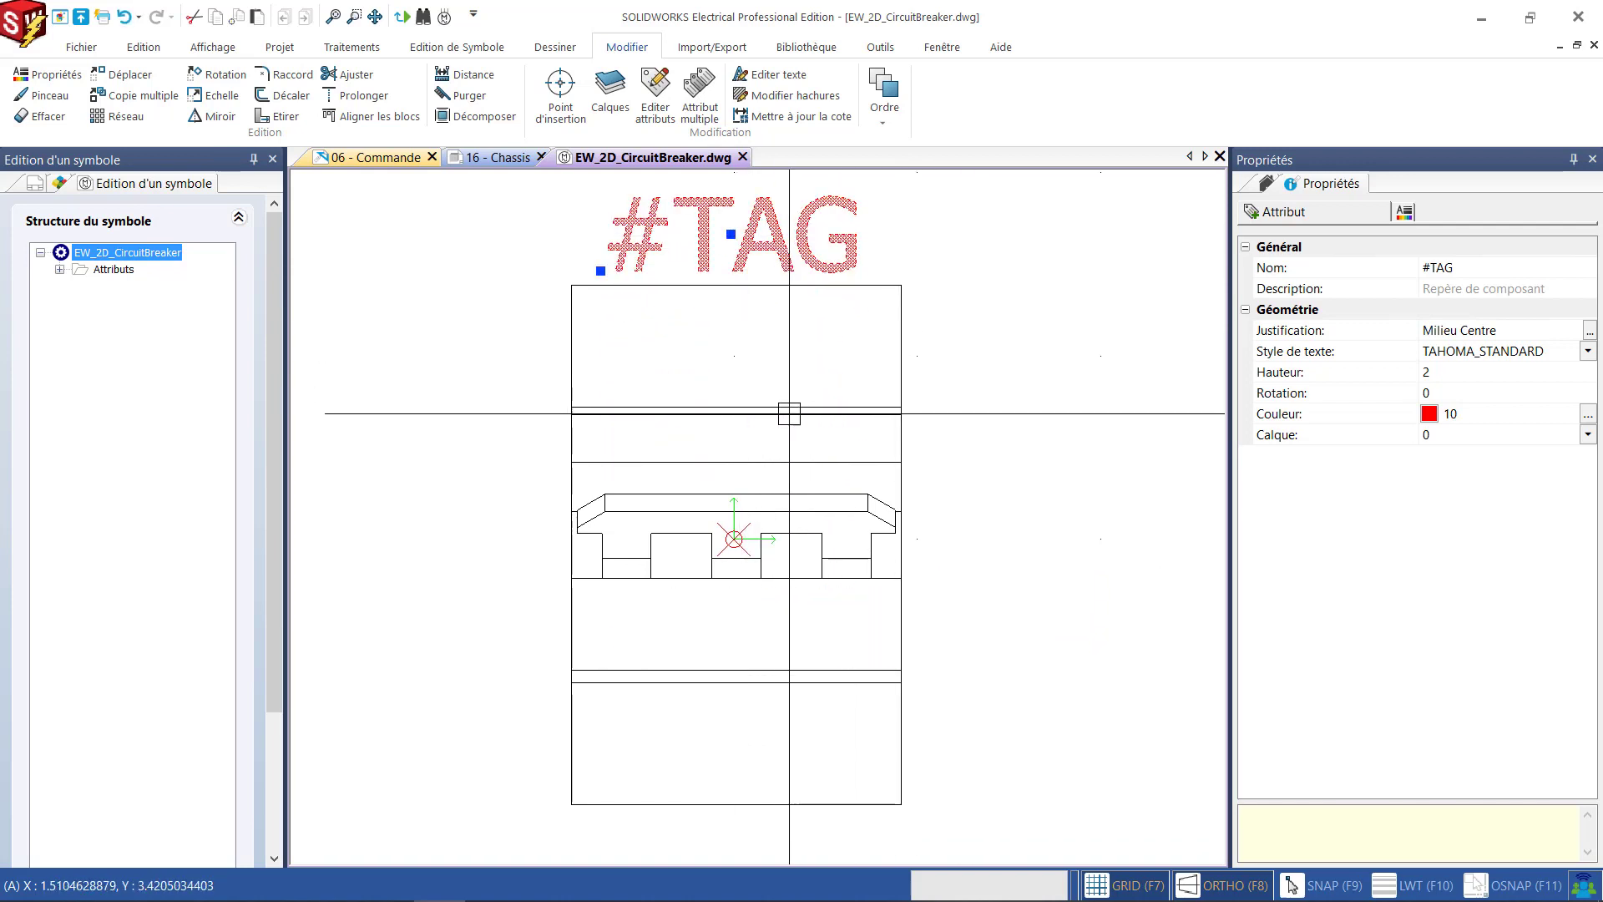
click(742, 157)
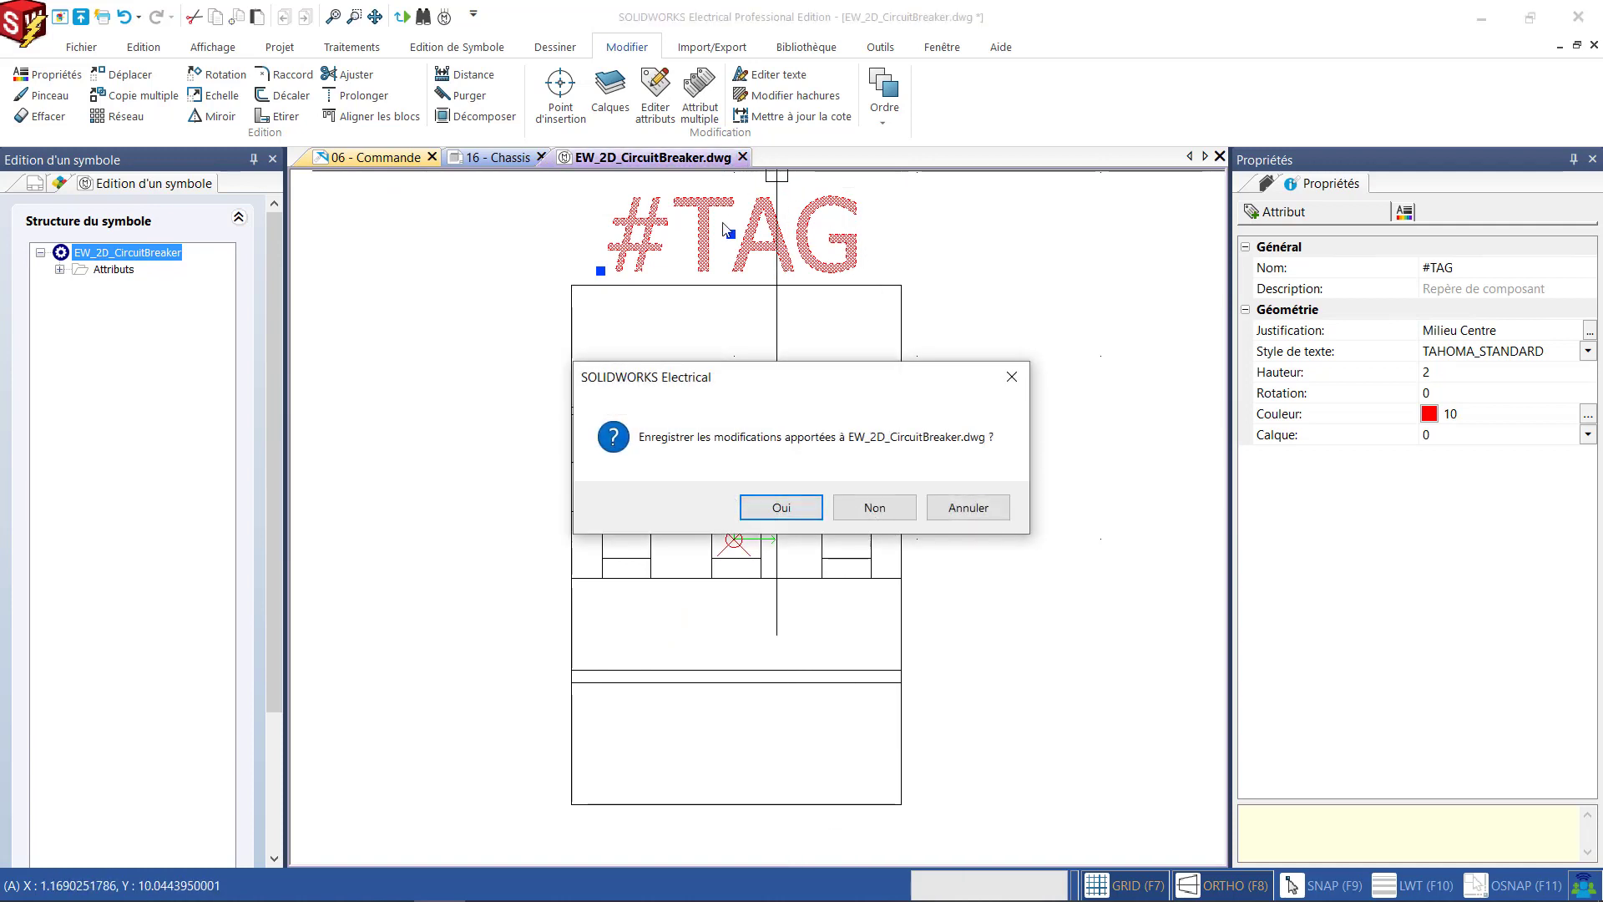
click(782, 508)
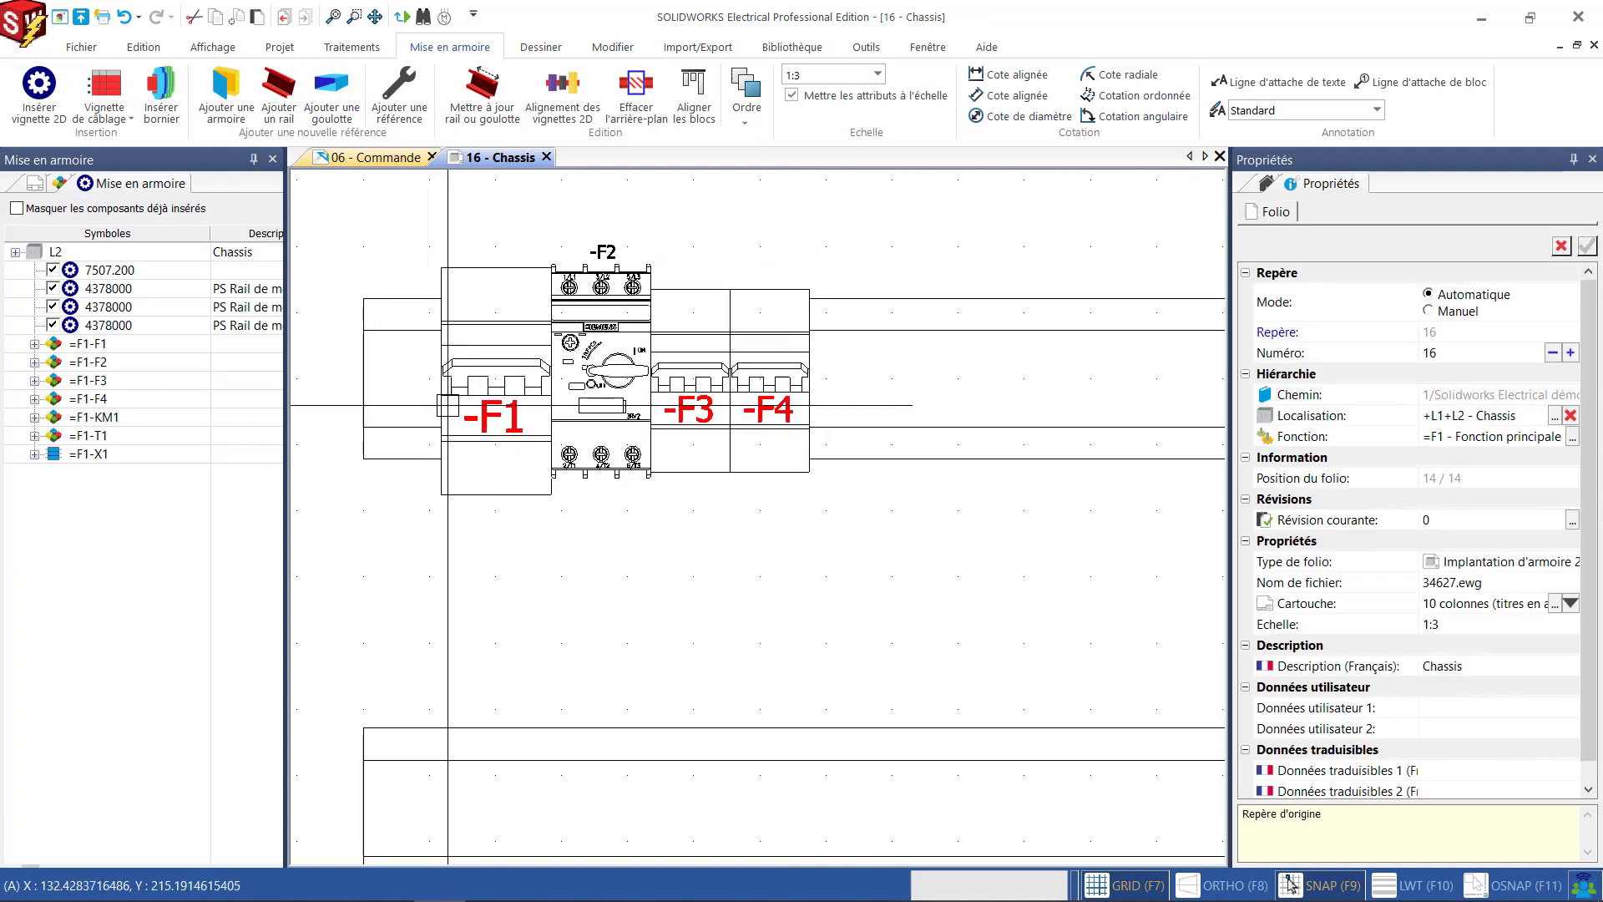
Update the F1 symbol on the Chassis folio, applying the update to all identical symbols in the current folio.
click(485, 267)
right_click(484, 268)
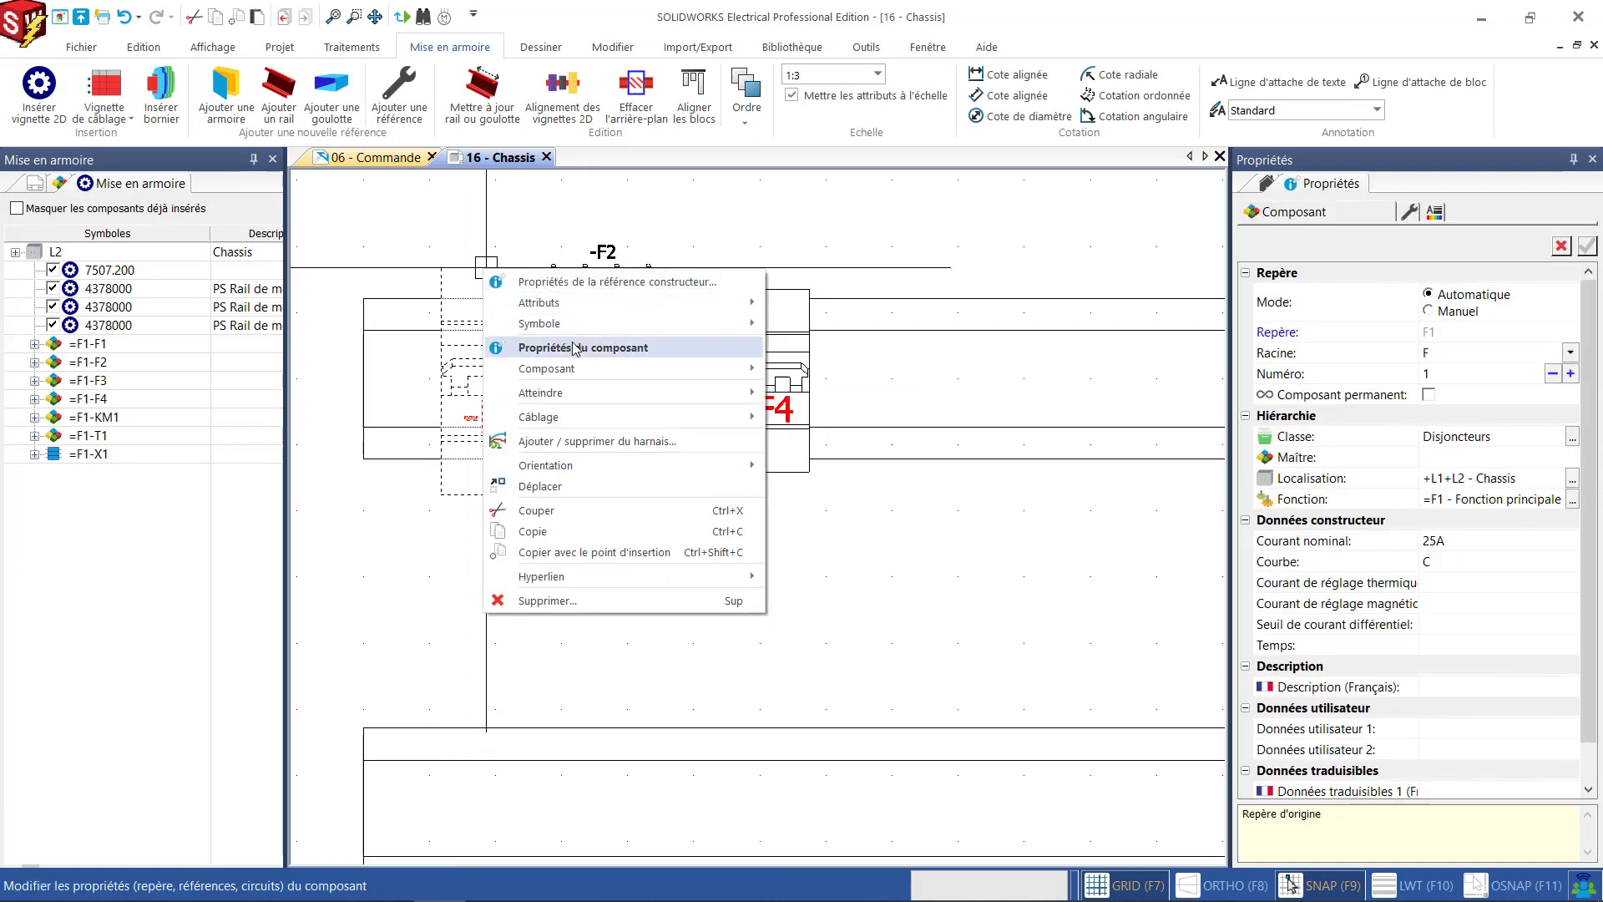
mouse_move(634, 323)
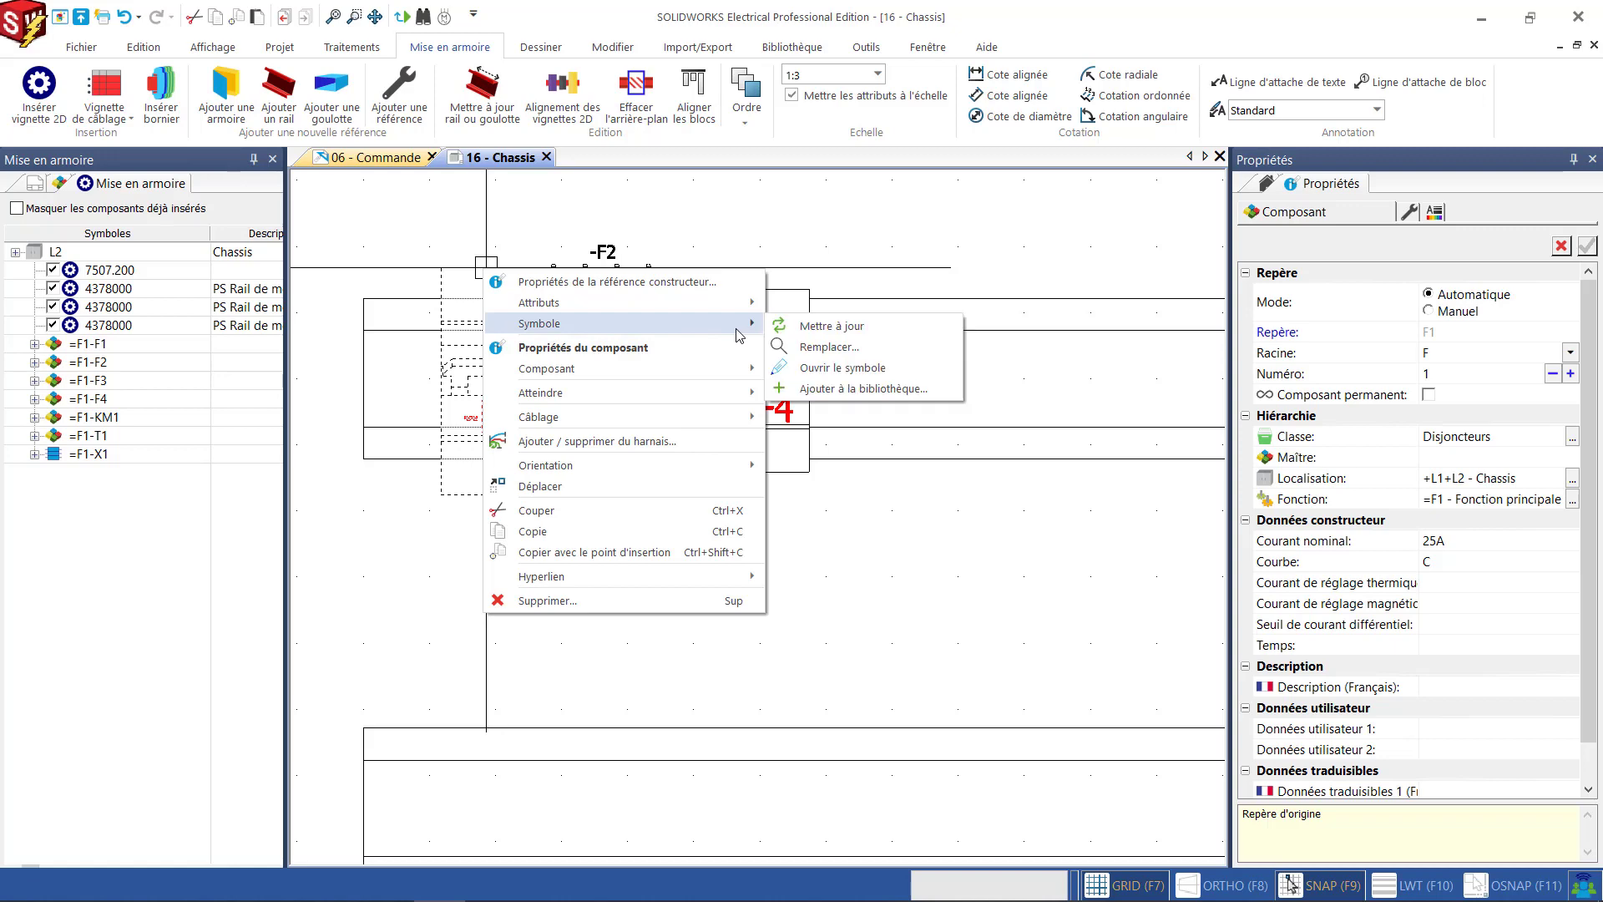
click(842, 331)
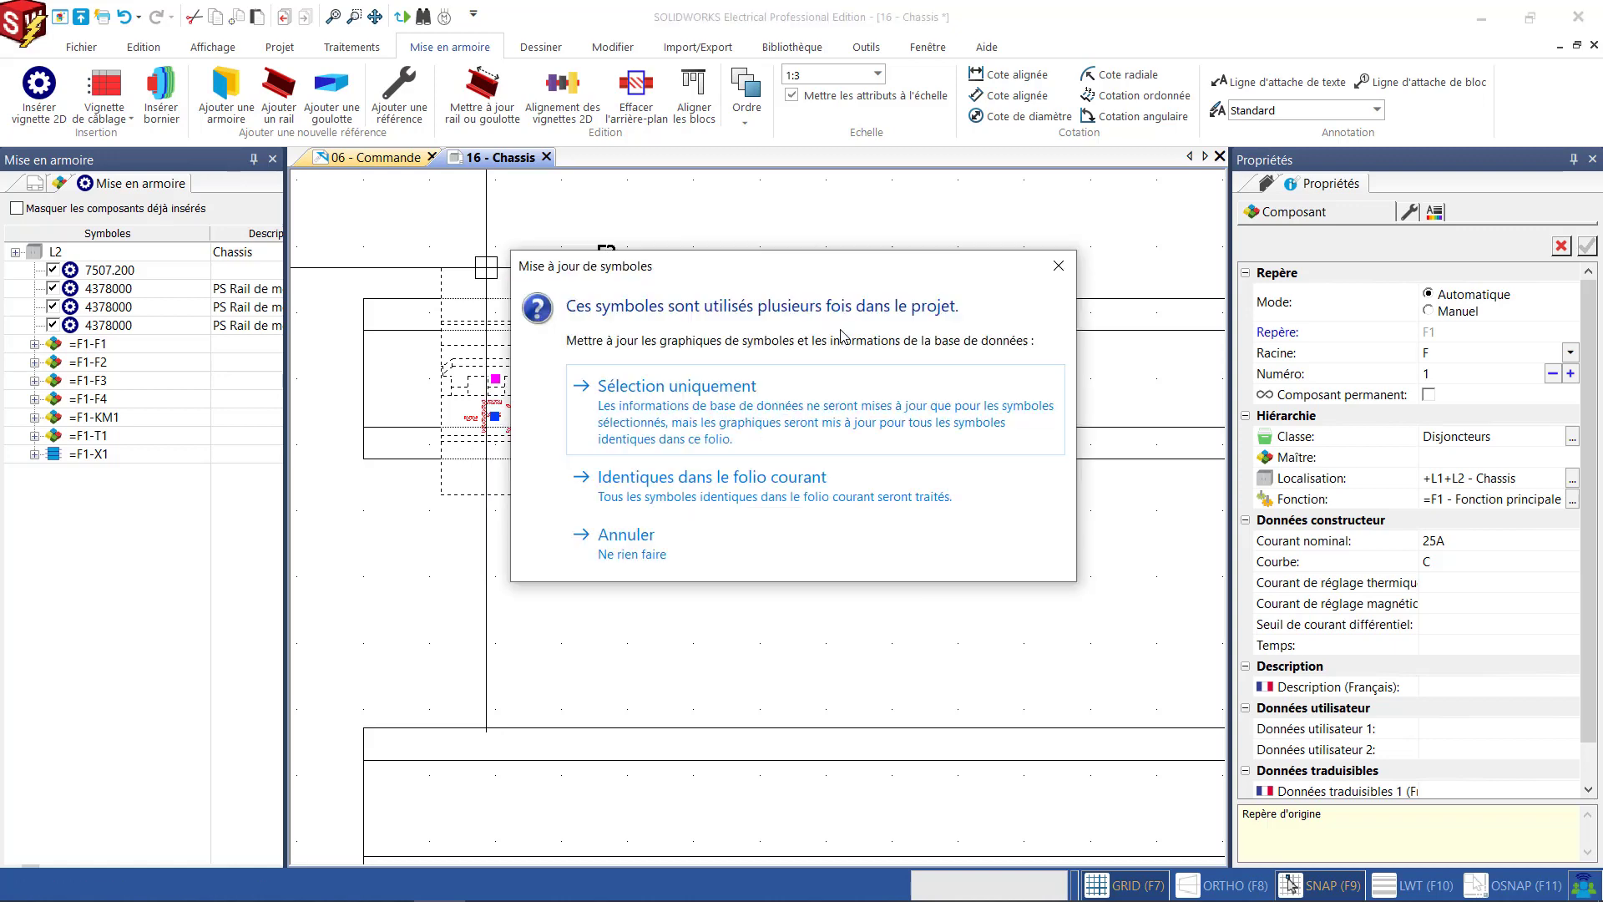
click(885, 493)
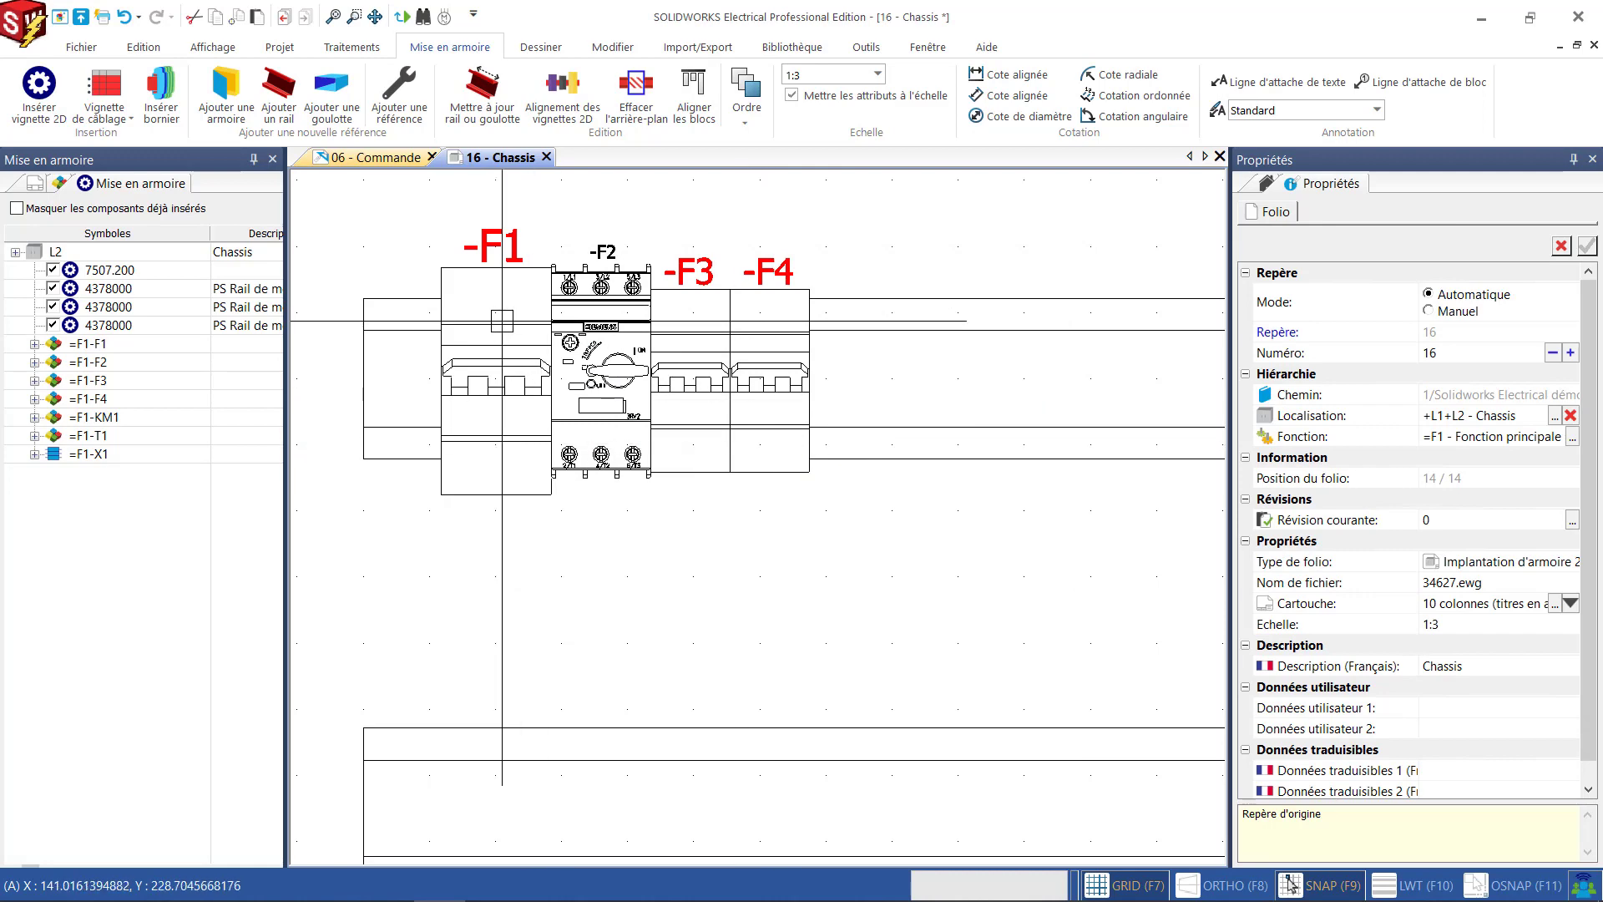
Set the width of F1's manufacturer reference 18652 to 100 mm and update the reference in the catalogue.
right_click(472, 266)
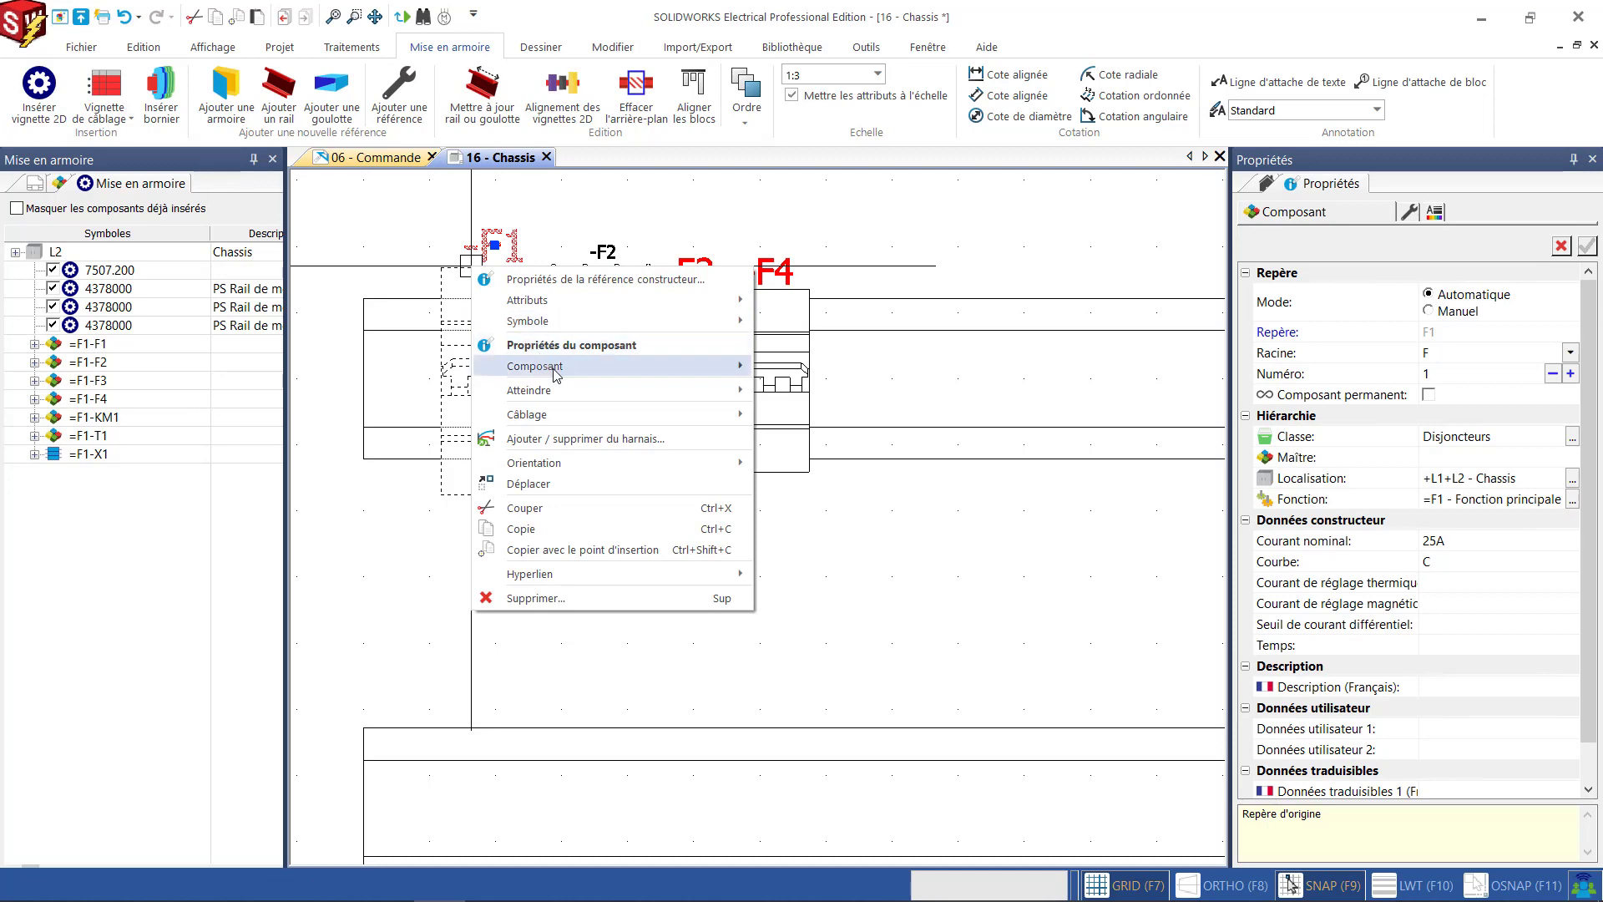
mouse_move(576, 394)
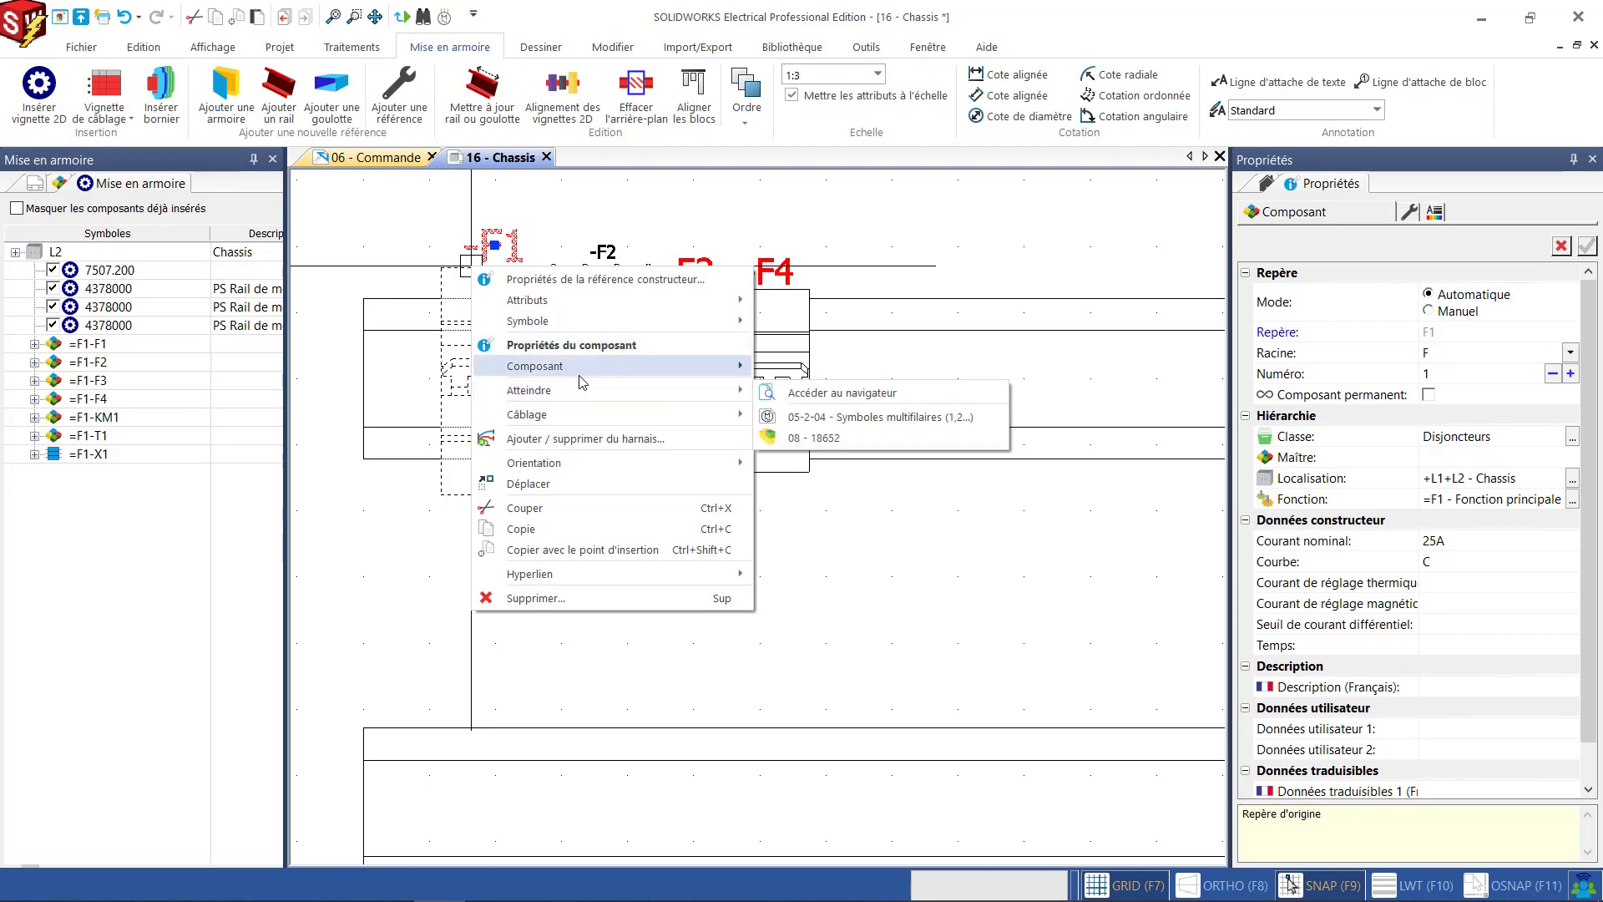
click(626, 280)
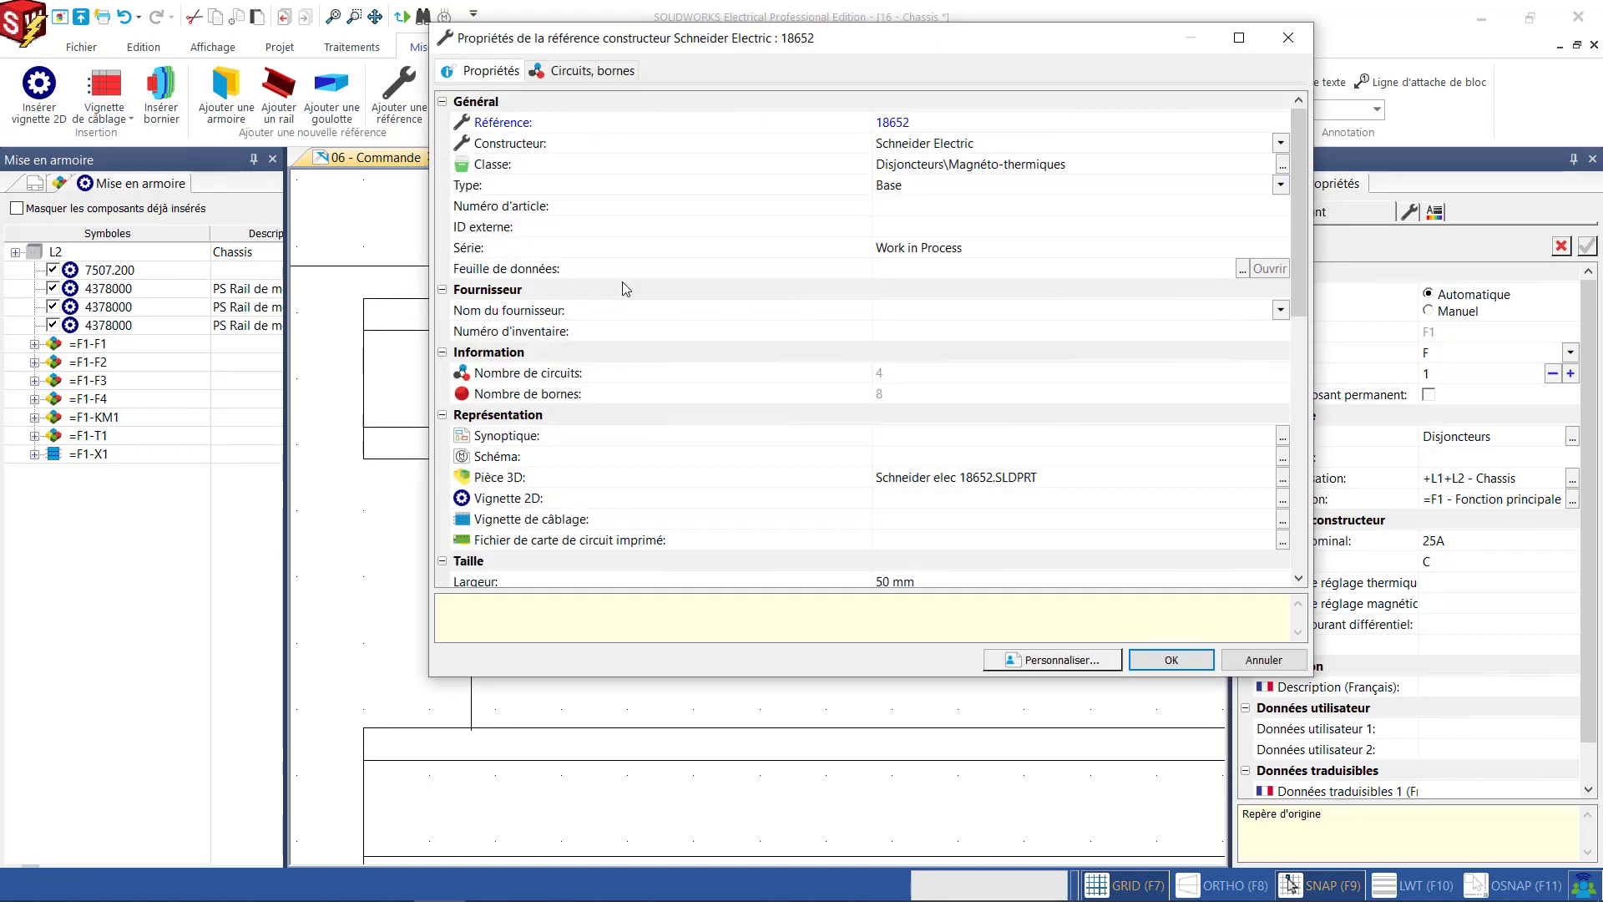
scroll(871, 441, down, 5)
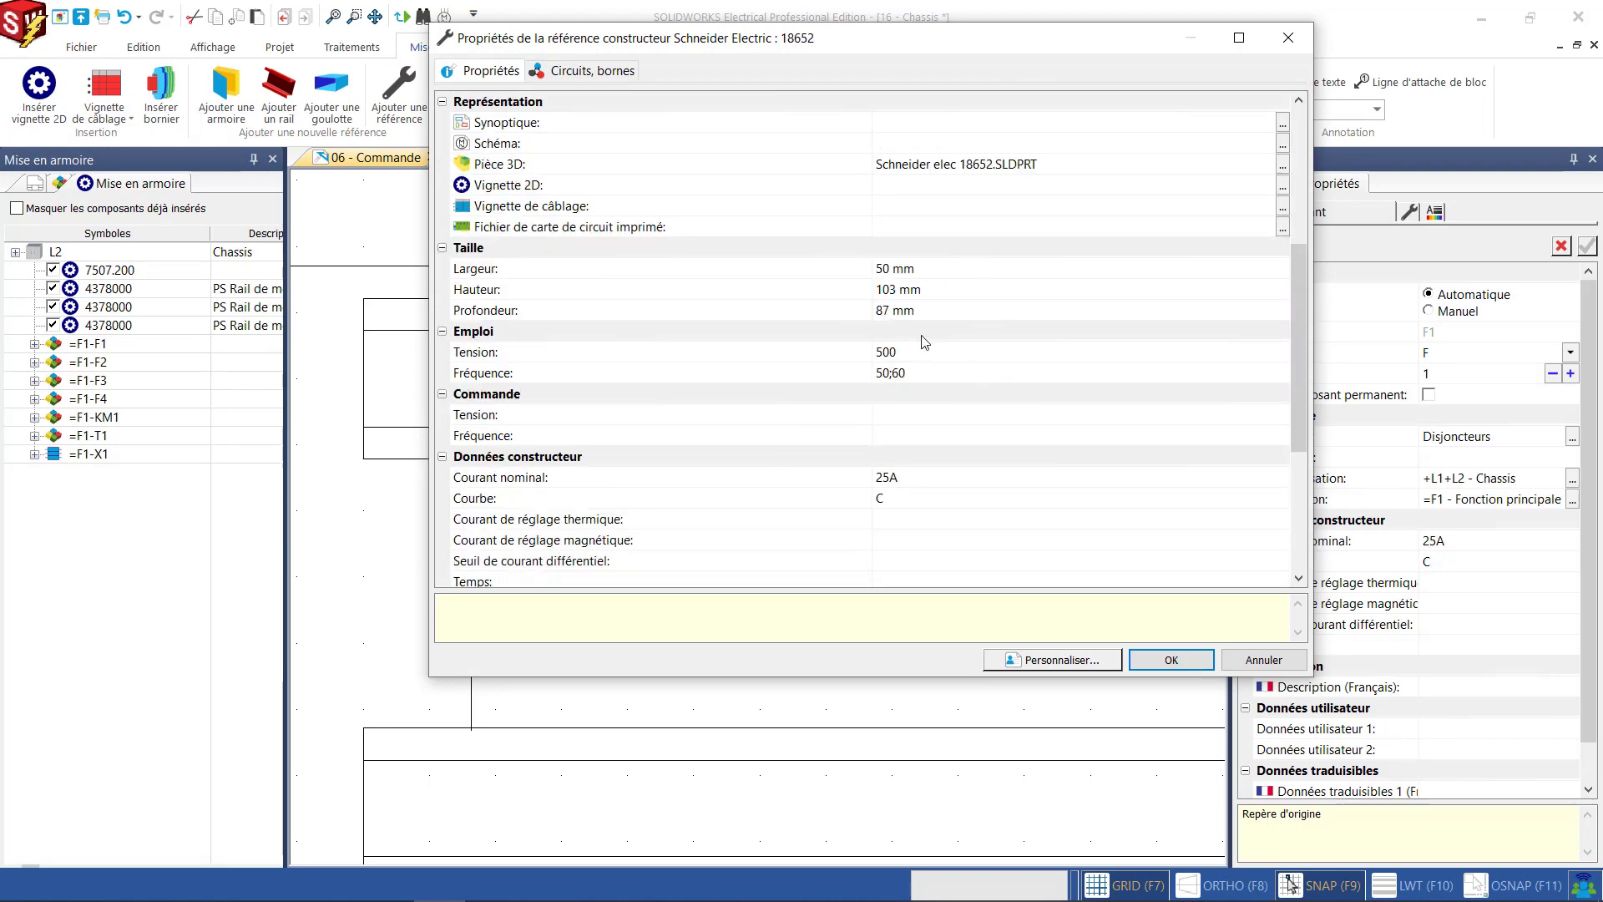
click(939, 290)
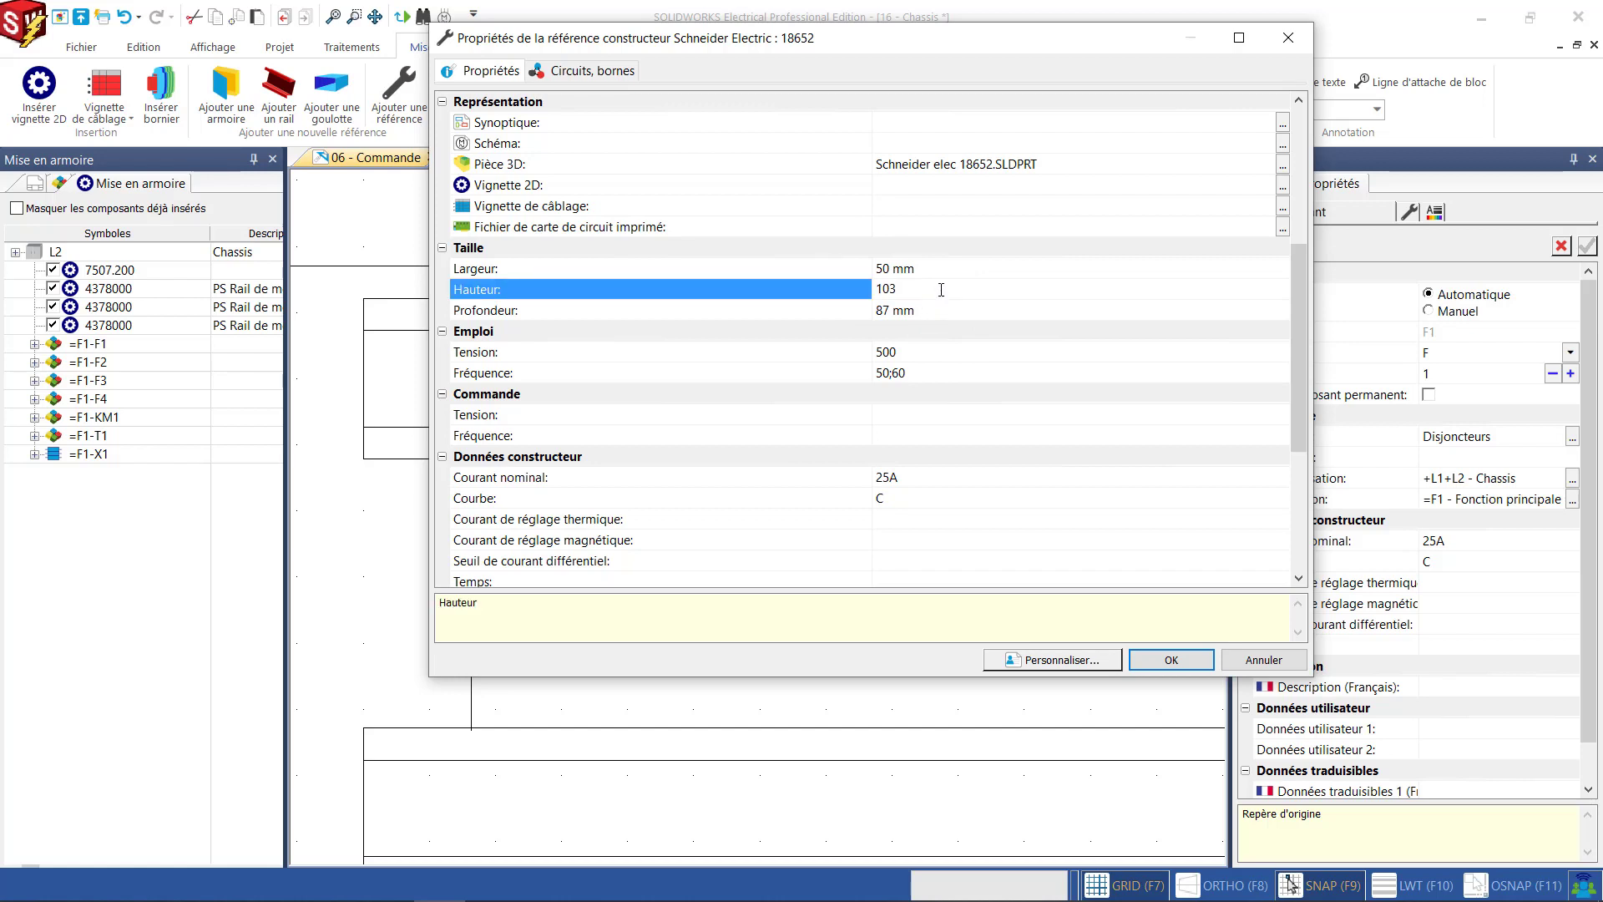
click(942, 268)
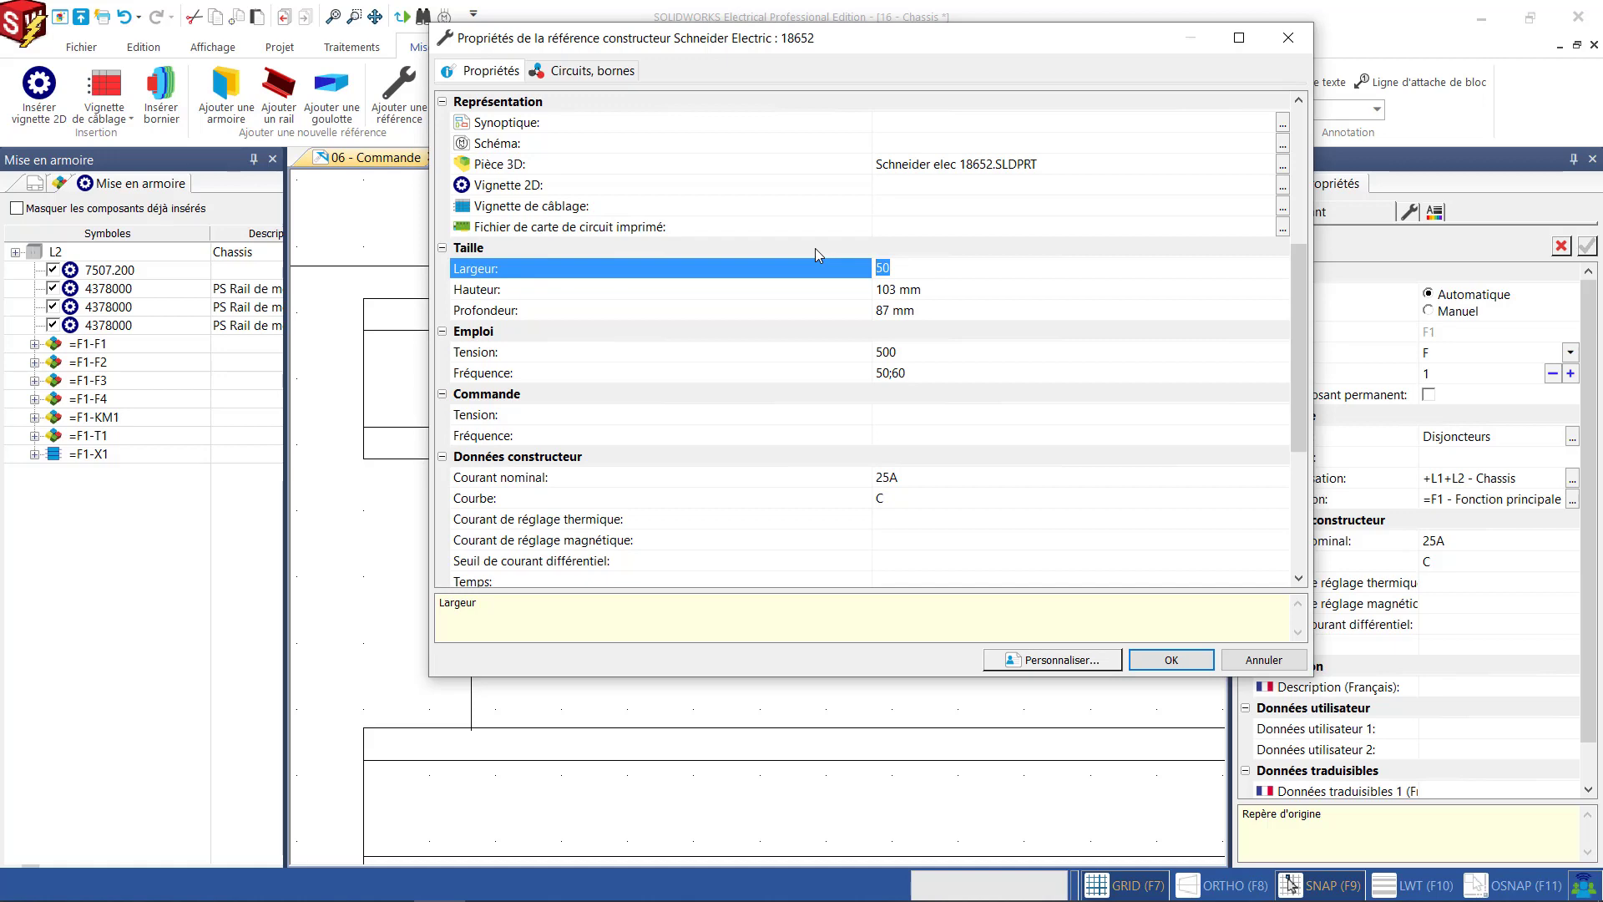
text(100)
key(Return)
click(1170, 659)
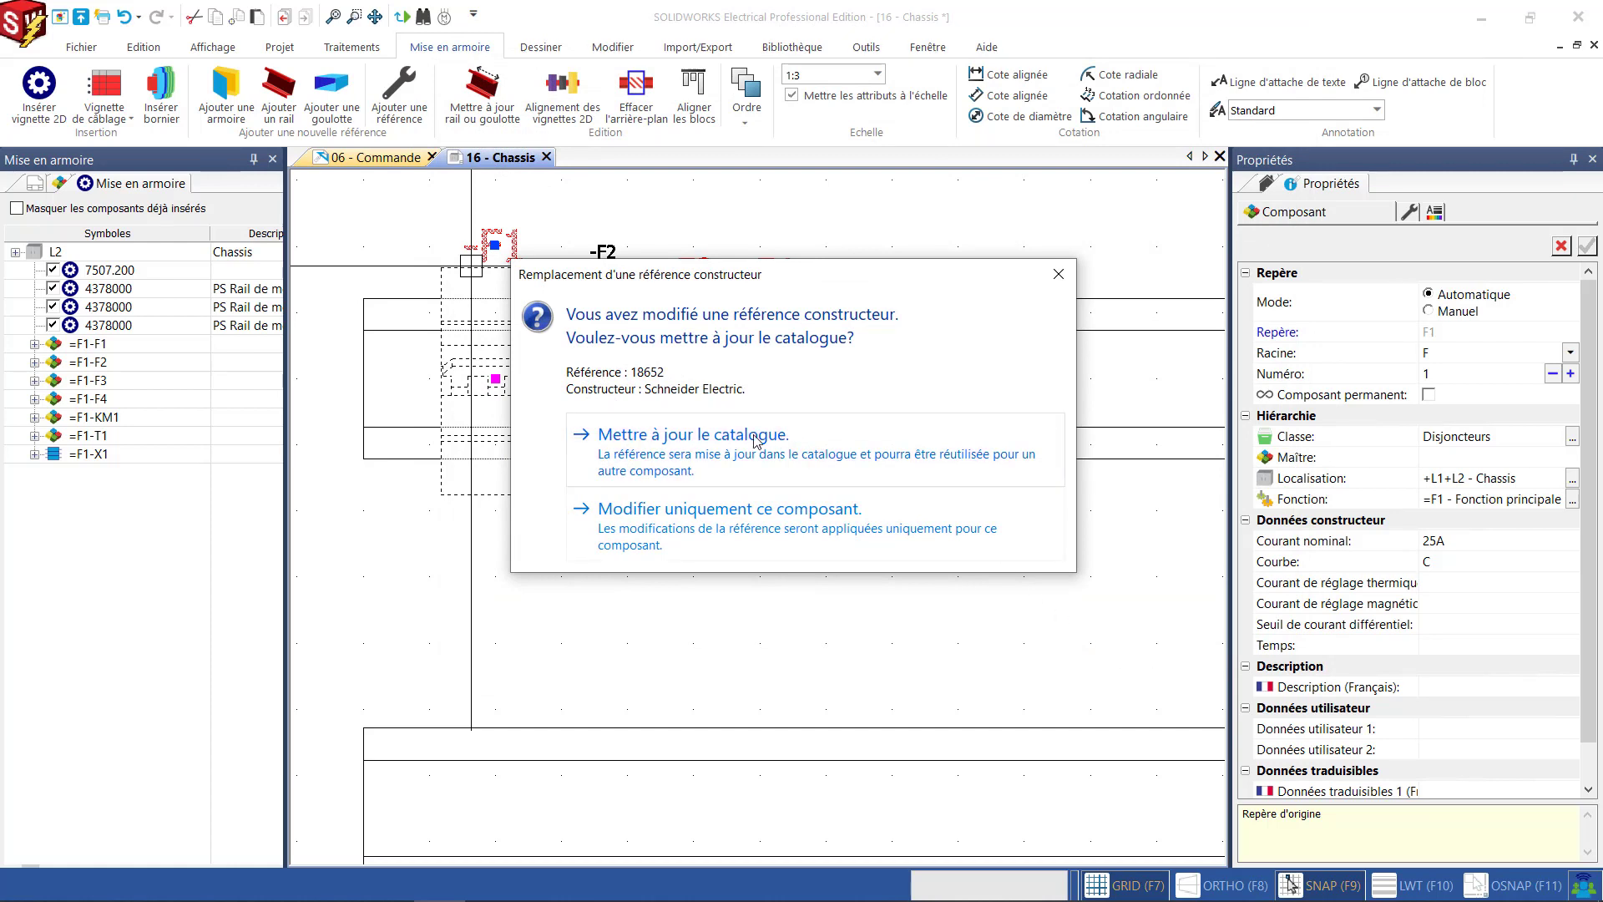
click(709, 460)
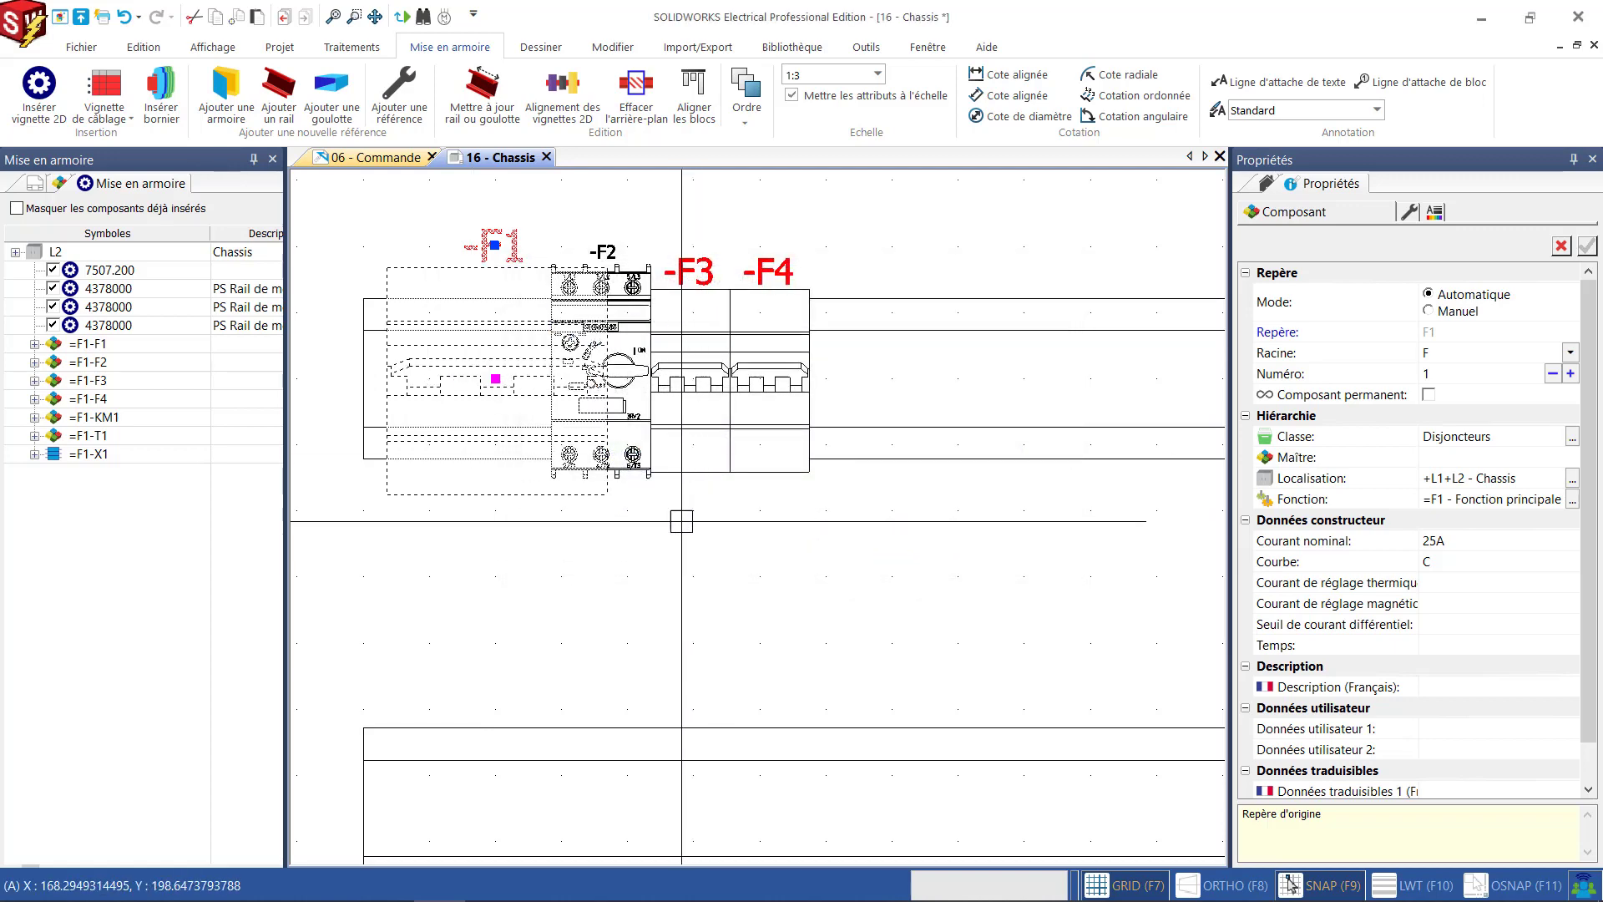
Align the F1 to F4 footprints on the upper rail with a small spacing between them.
click(404, 254)
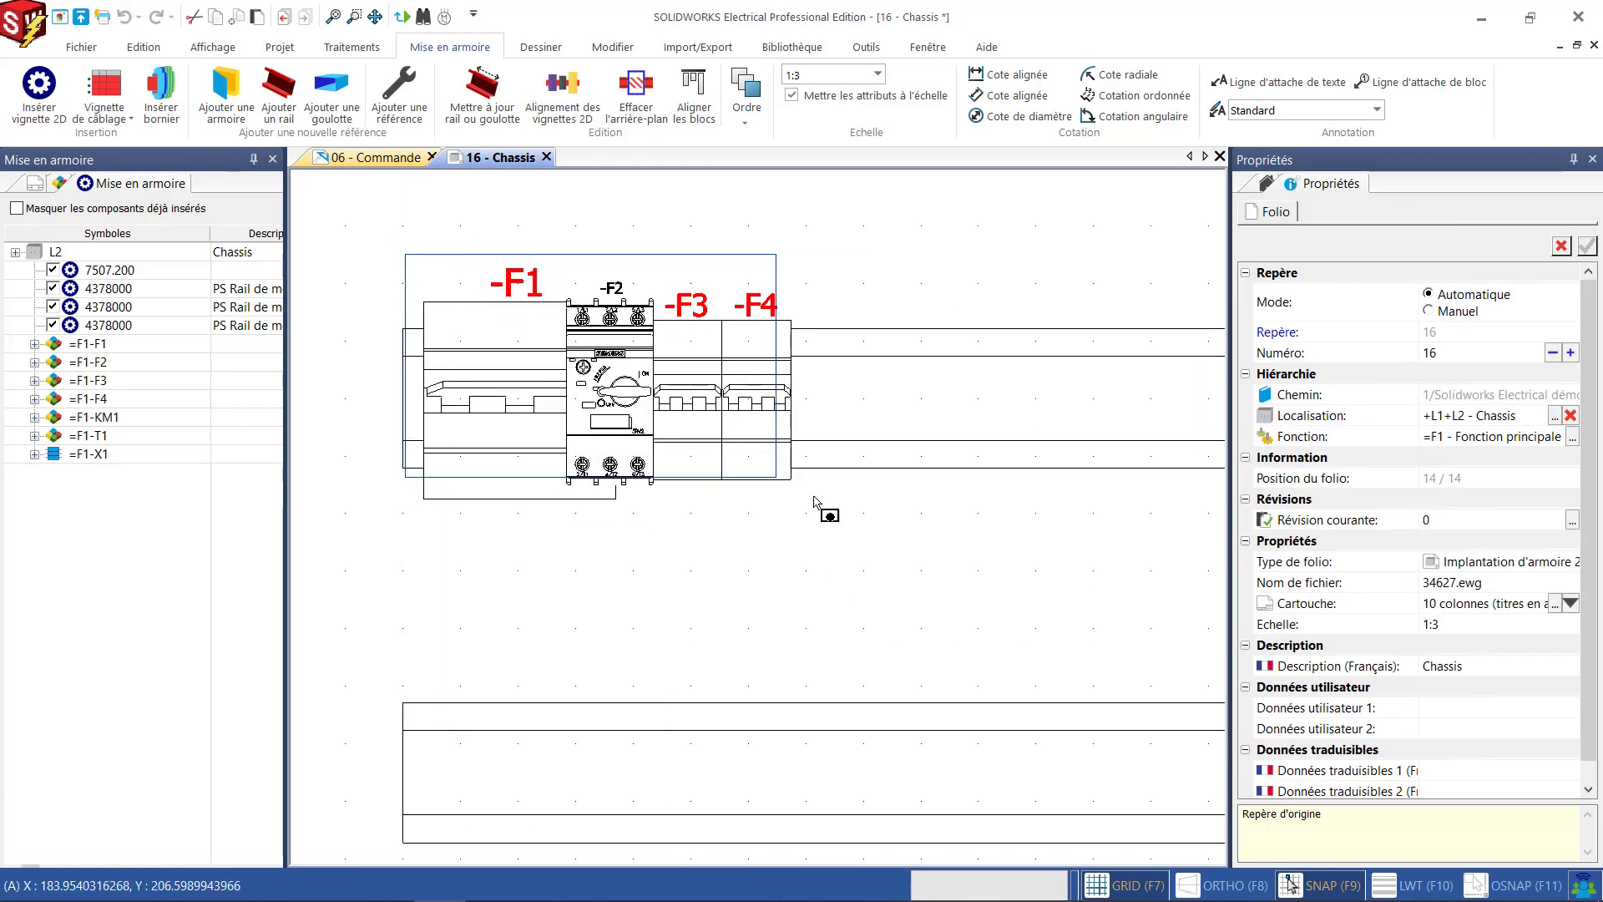
click(838, 526)
click(563, 92)
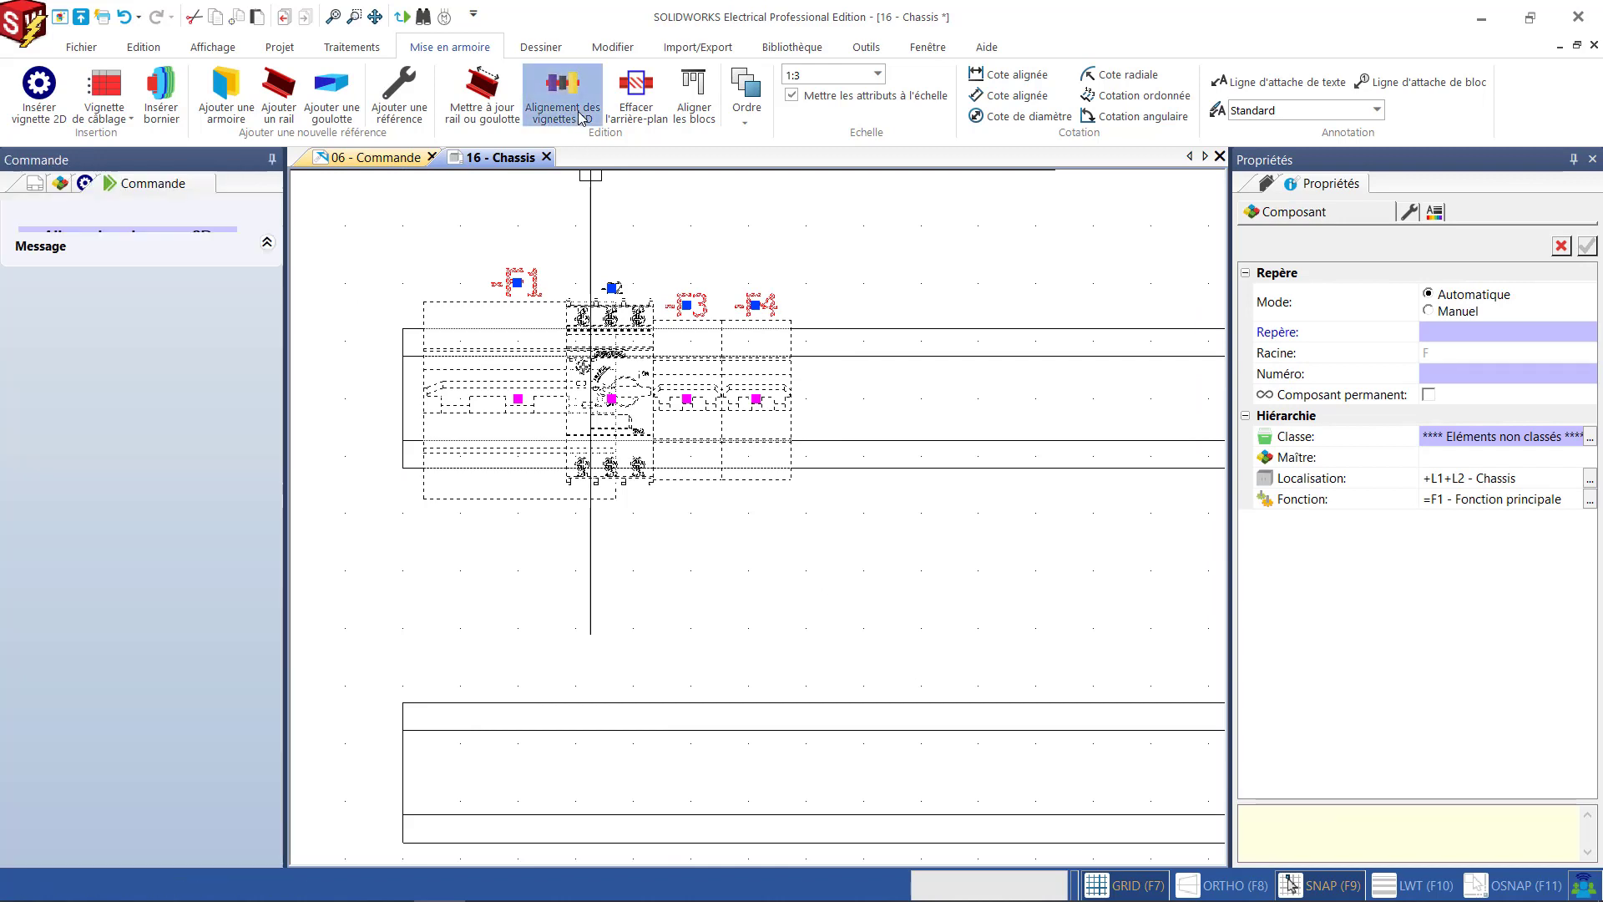
click(114, 451)
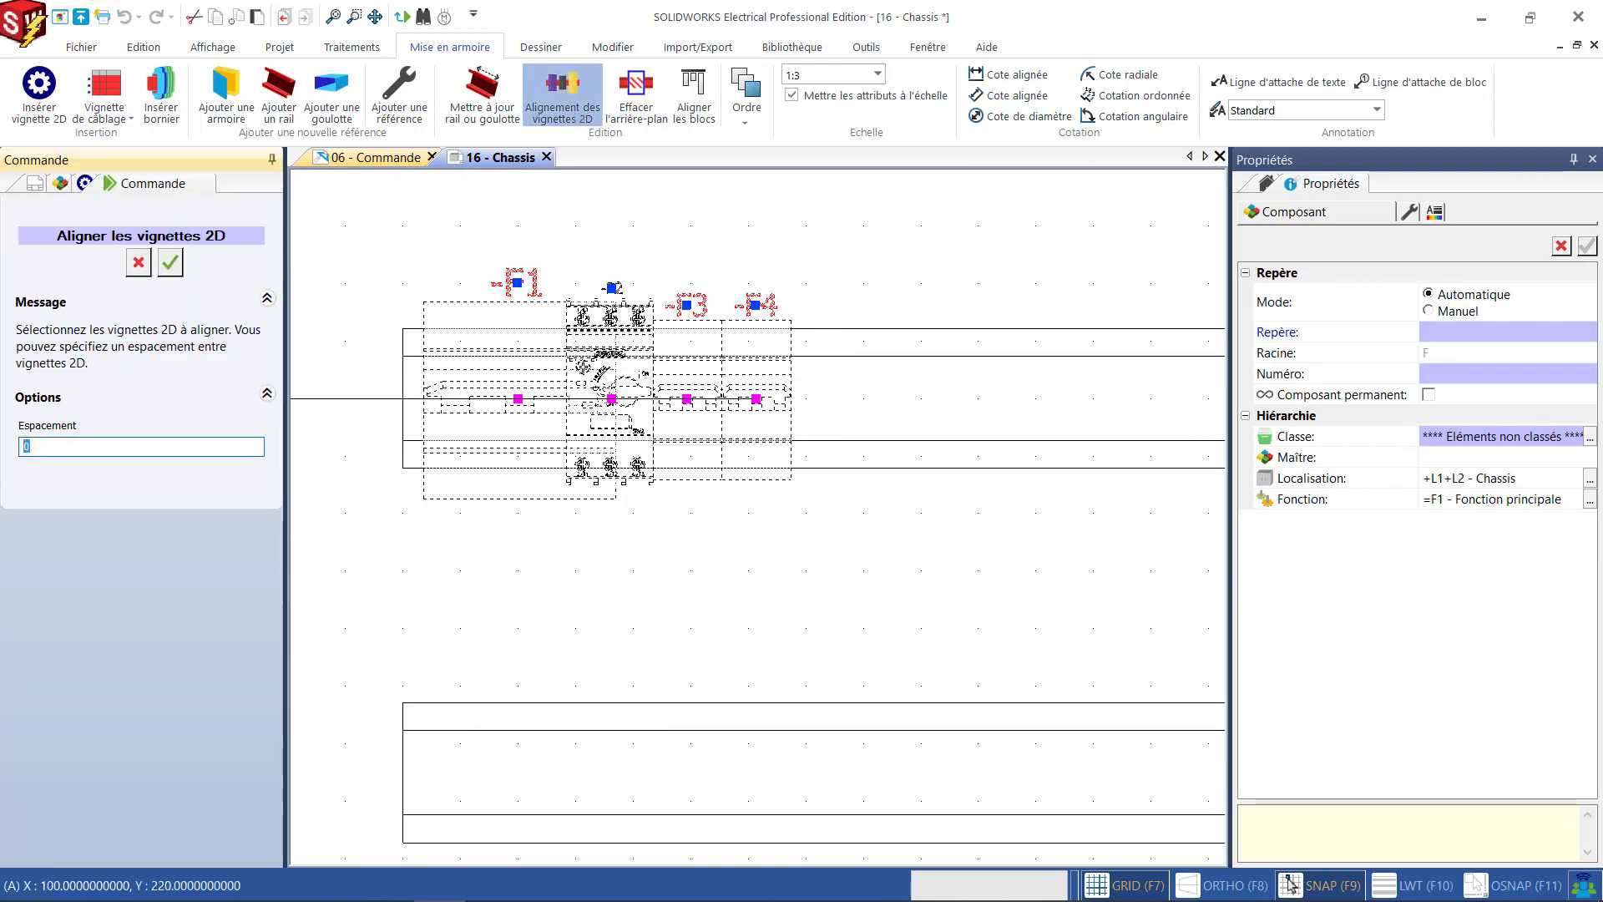
click(170, 263)
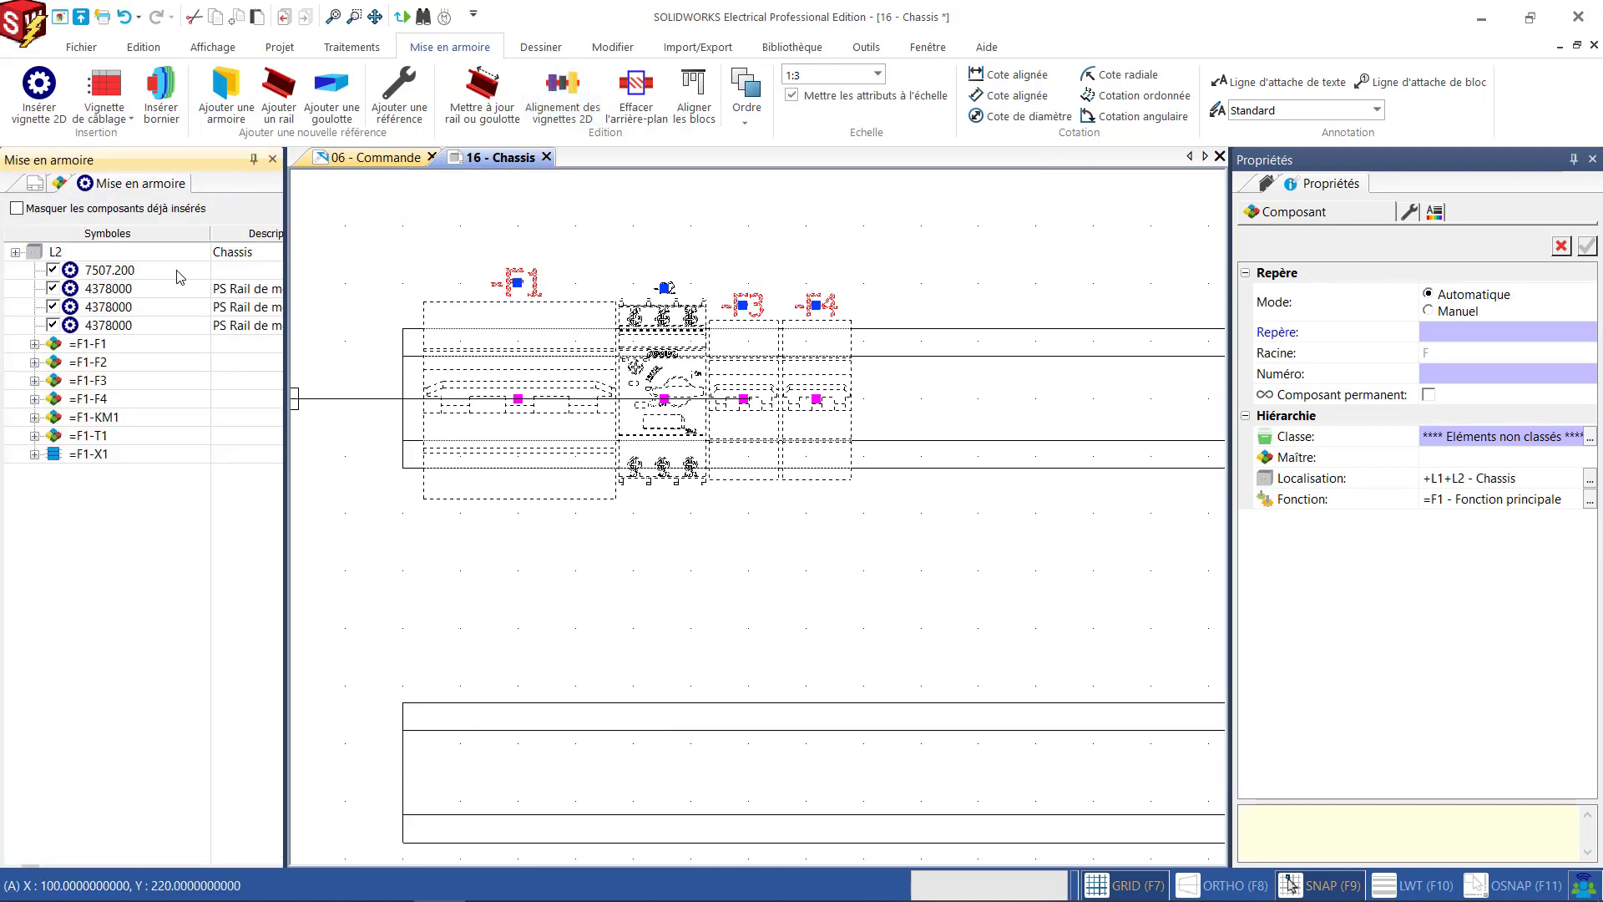
key(Escape)
scroll(576, 444, up, 3)
mouse_move(573, 448)
middle_down()
mouse_move(508, 504)
mouse_move(569, 498)
middle_up()
scroll(679, 626, down, 2)
scroll(679, 626, up, 3)
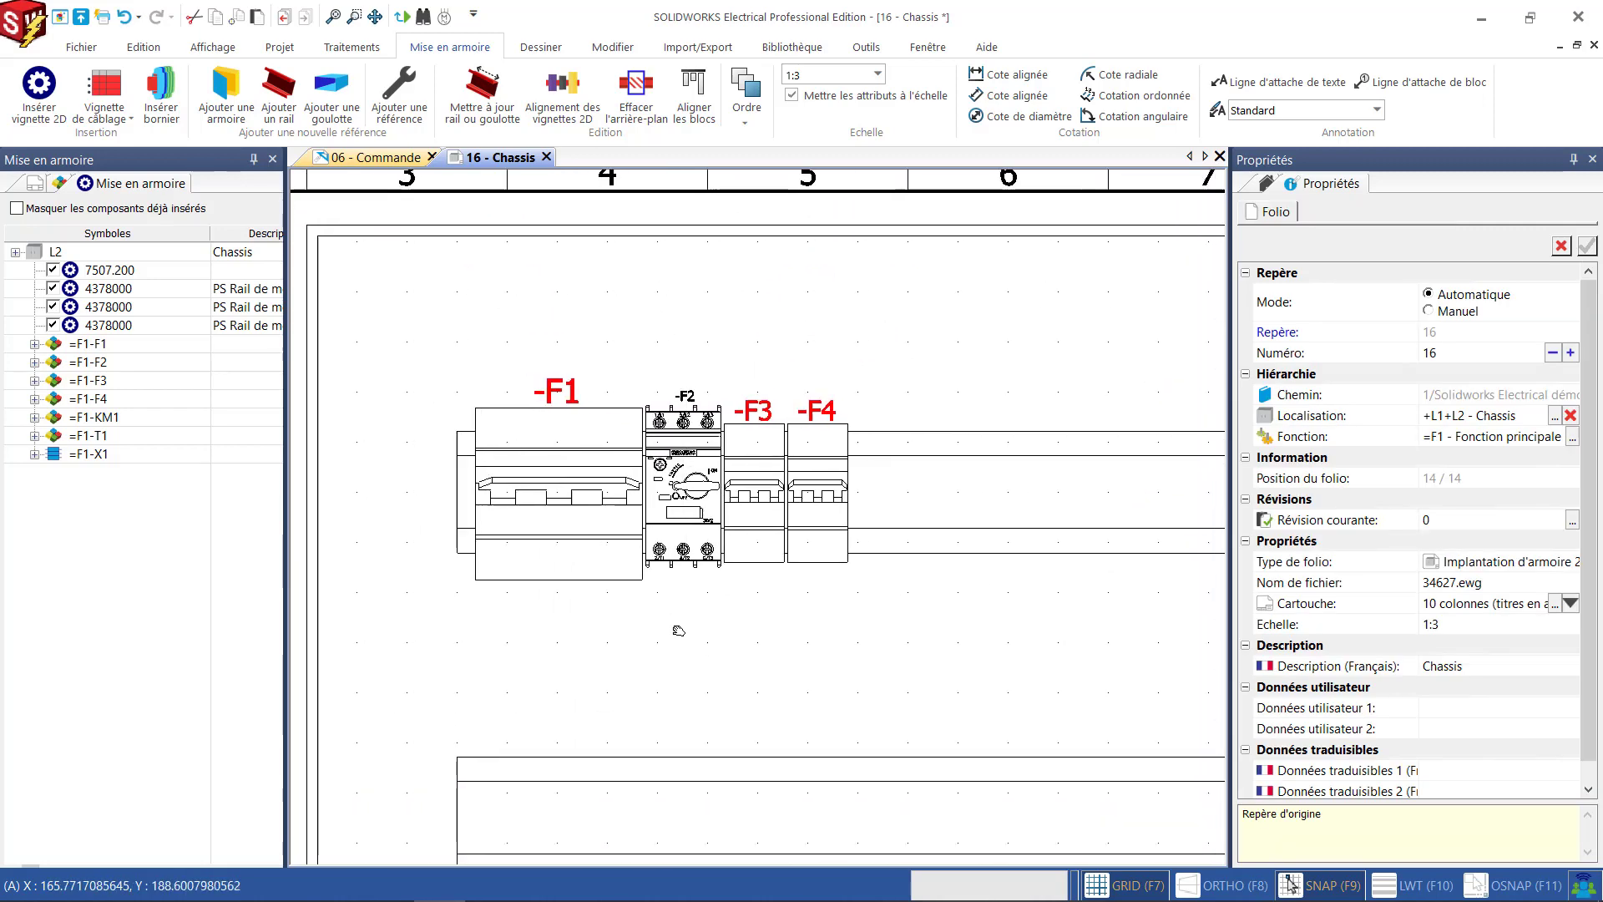
Hide the already inserted components in the cabinet layout component list.
middle_drag(639, 628, 614, 503)
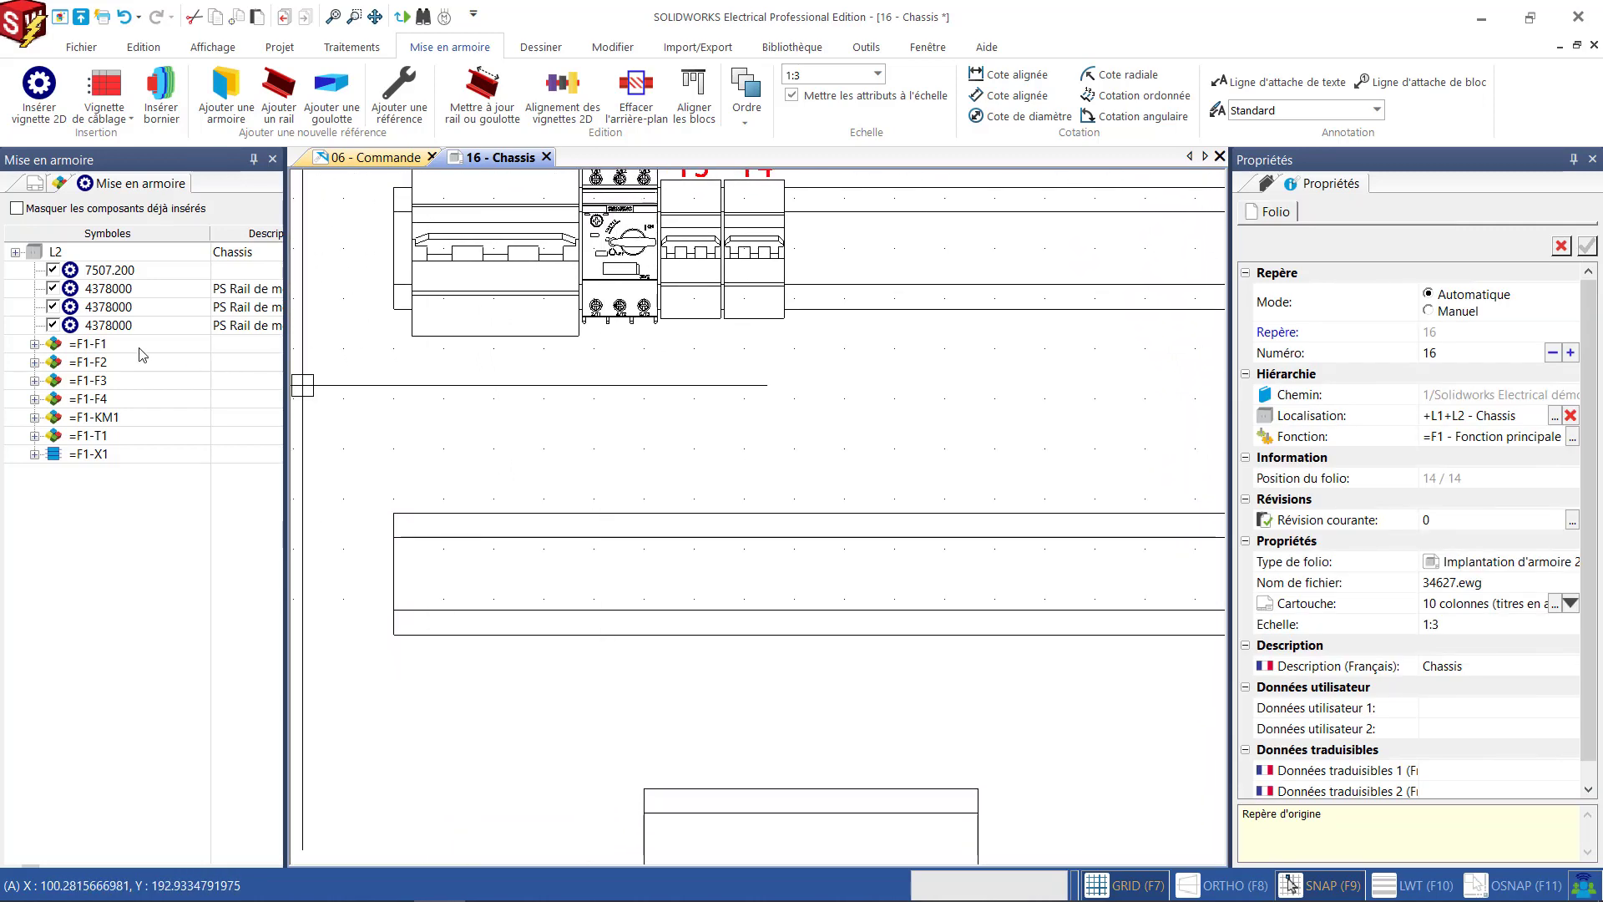
click(100, 345)
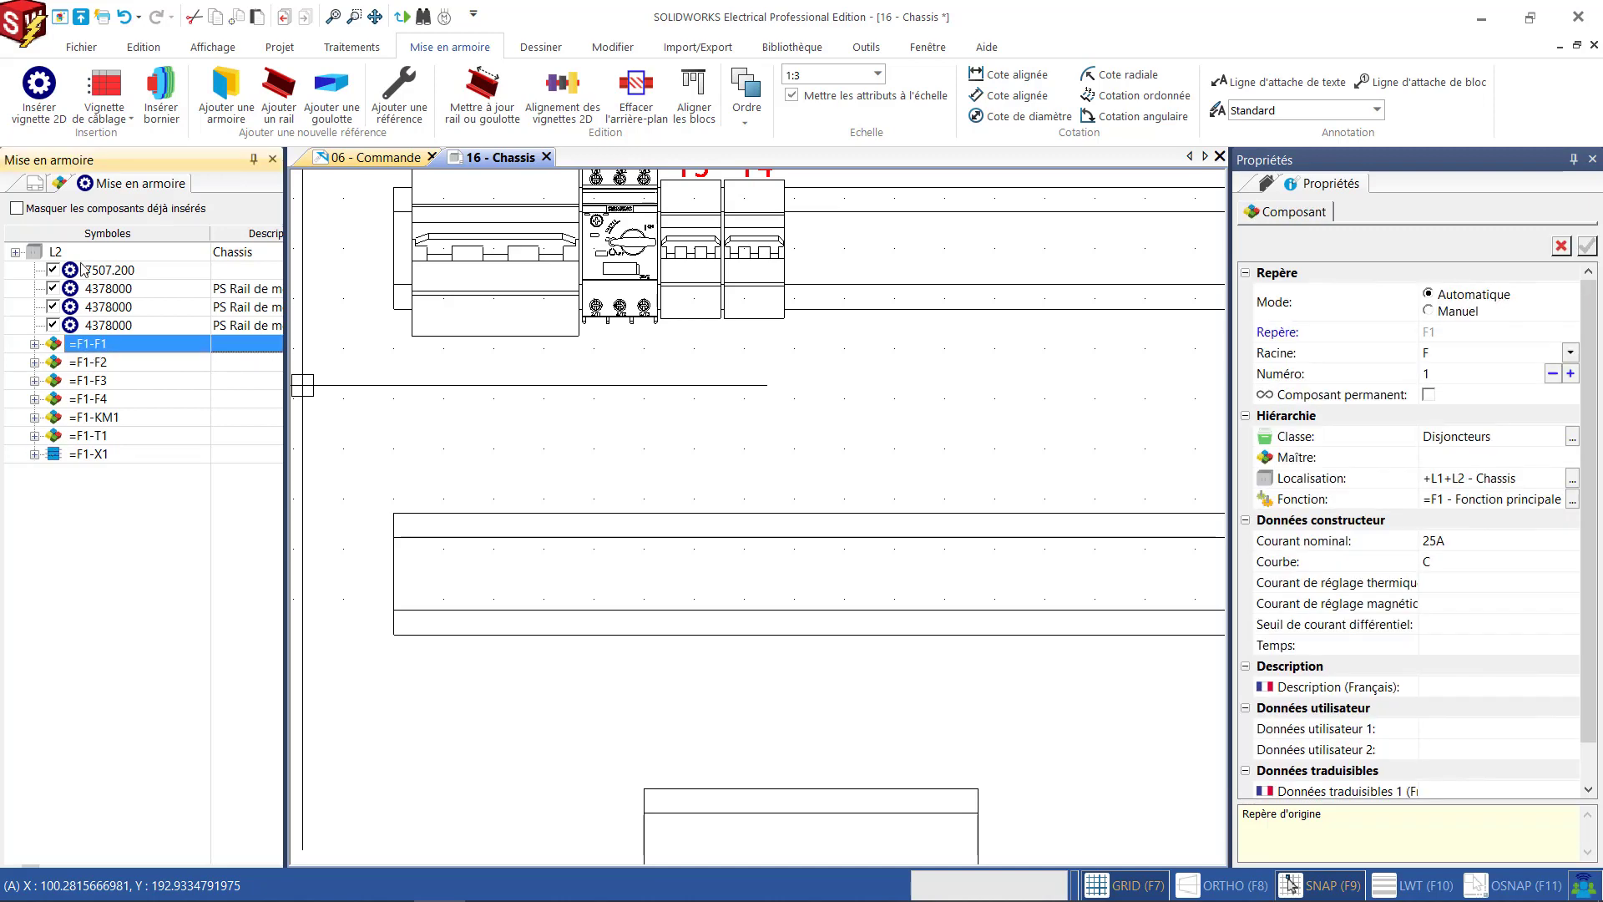
click(16, 209)
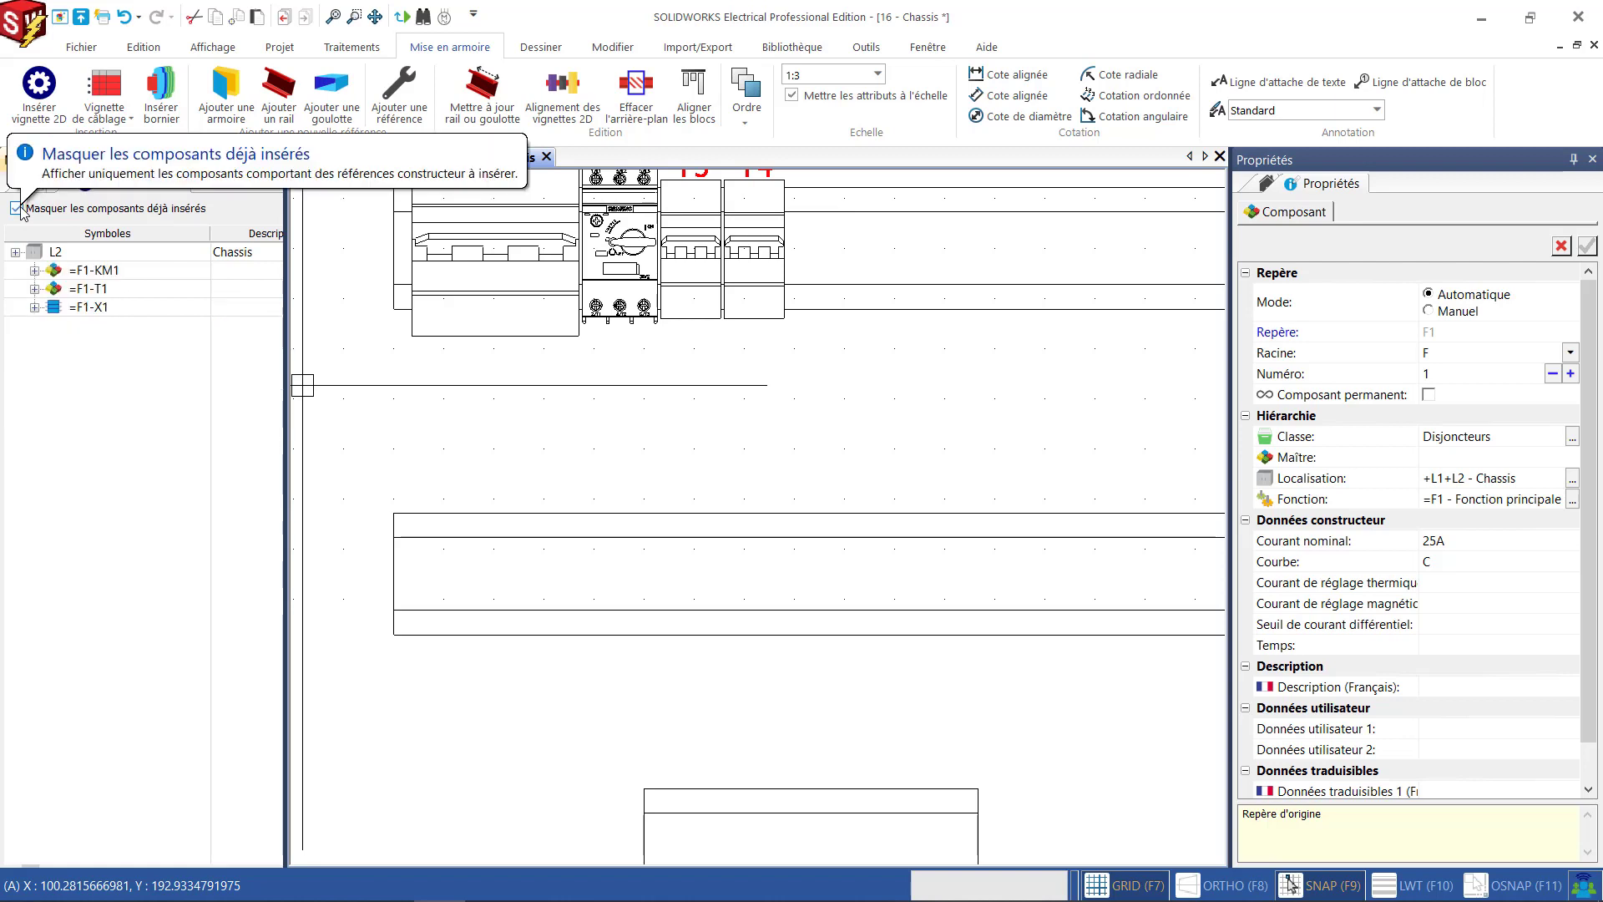
Insert the KM1 and T1 footprints side by side on the middle rail, horizontally with a spacing of 0.
click(92, 272)
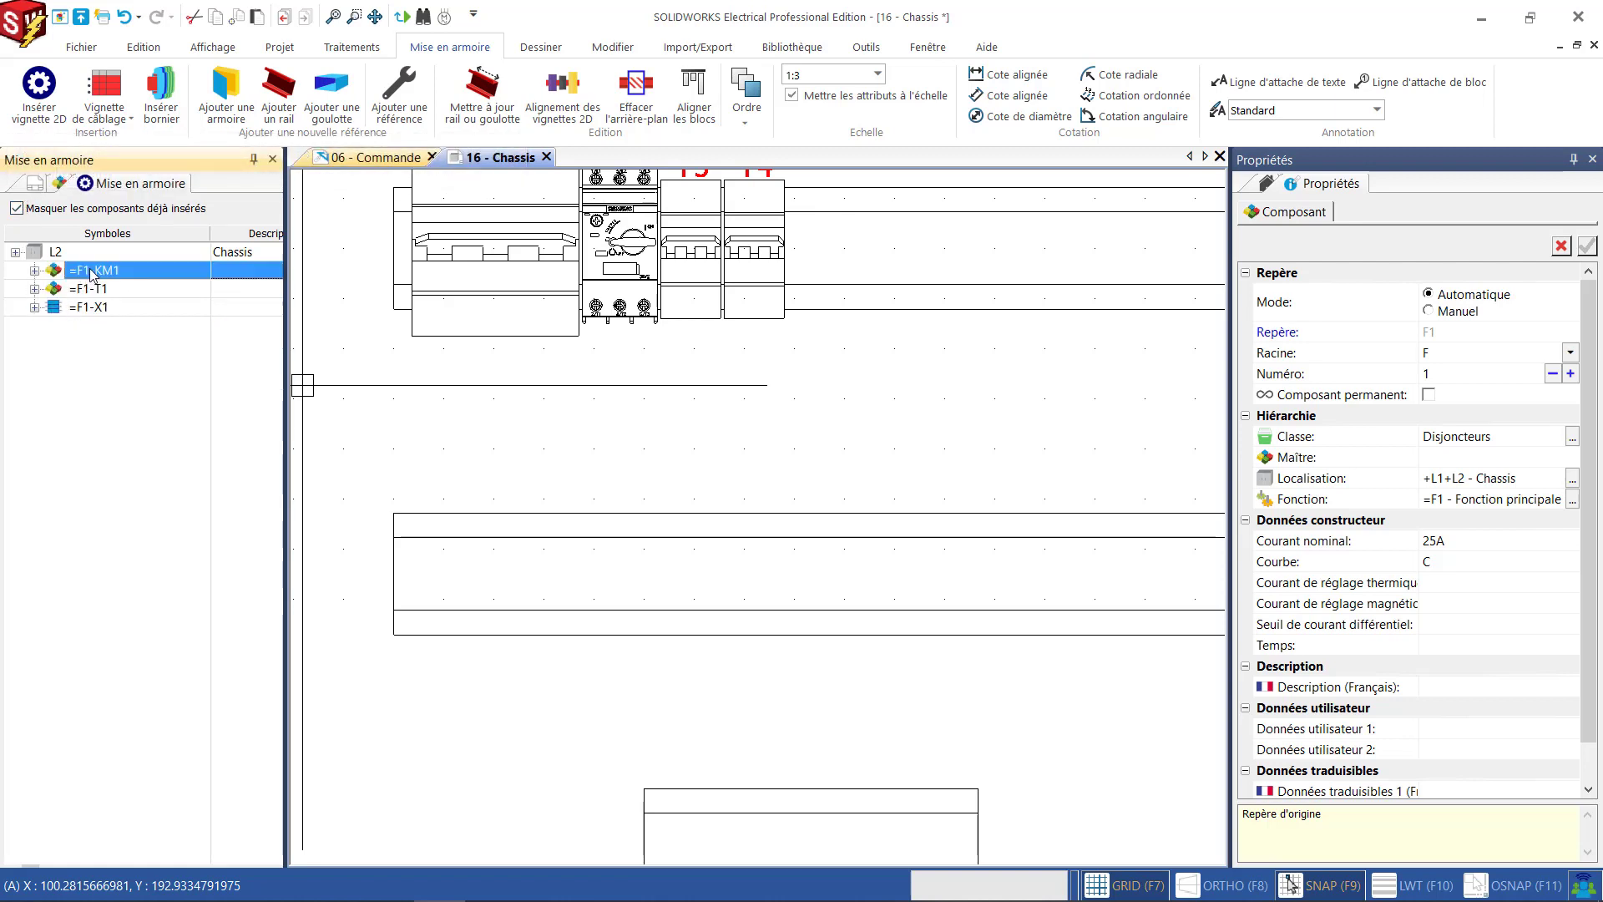
ctrl+click(92, 291)
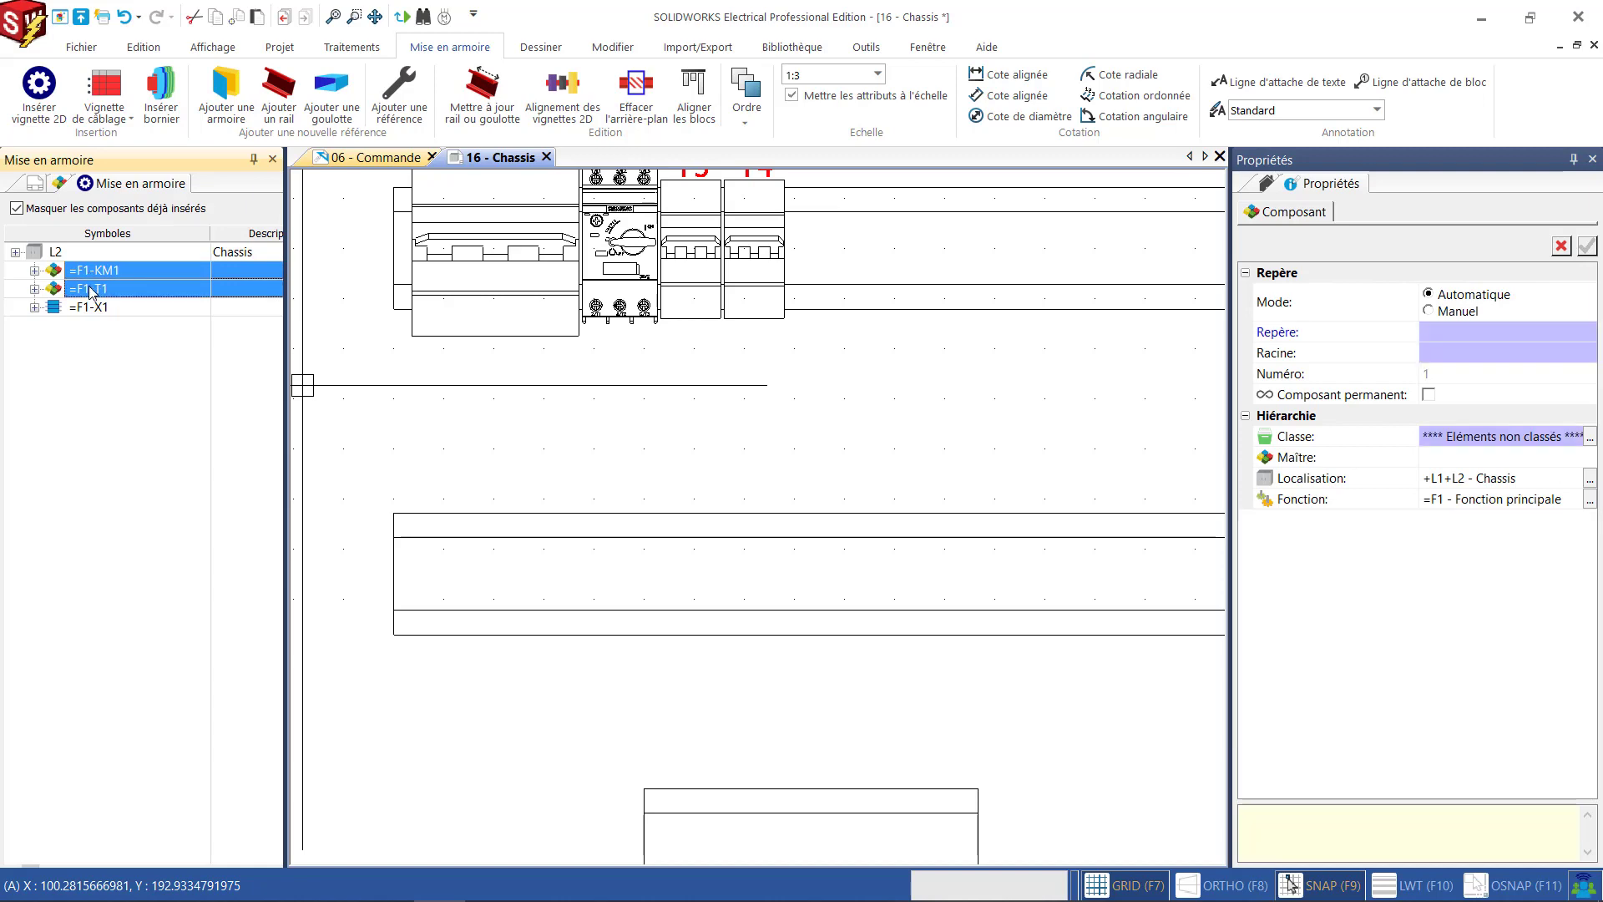
right_click(90, 289)
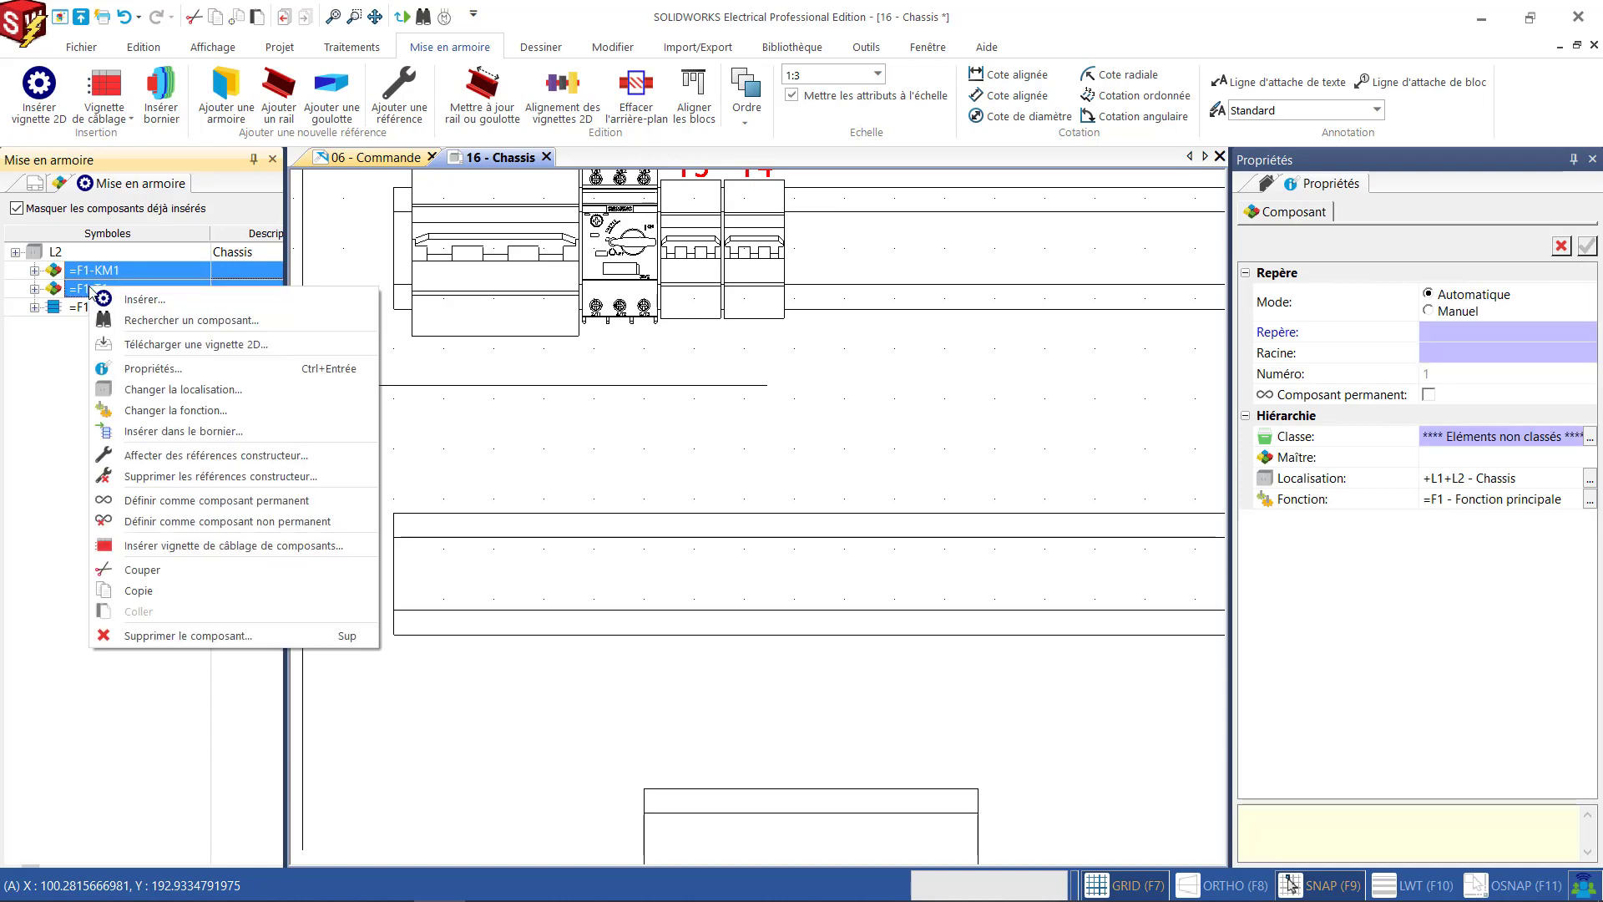
click(134, 301)
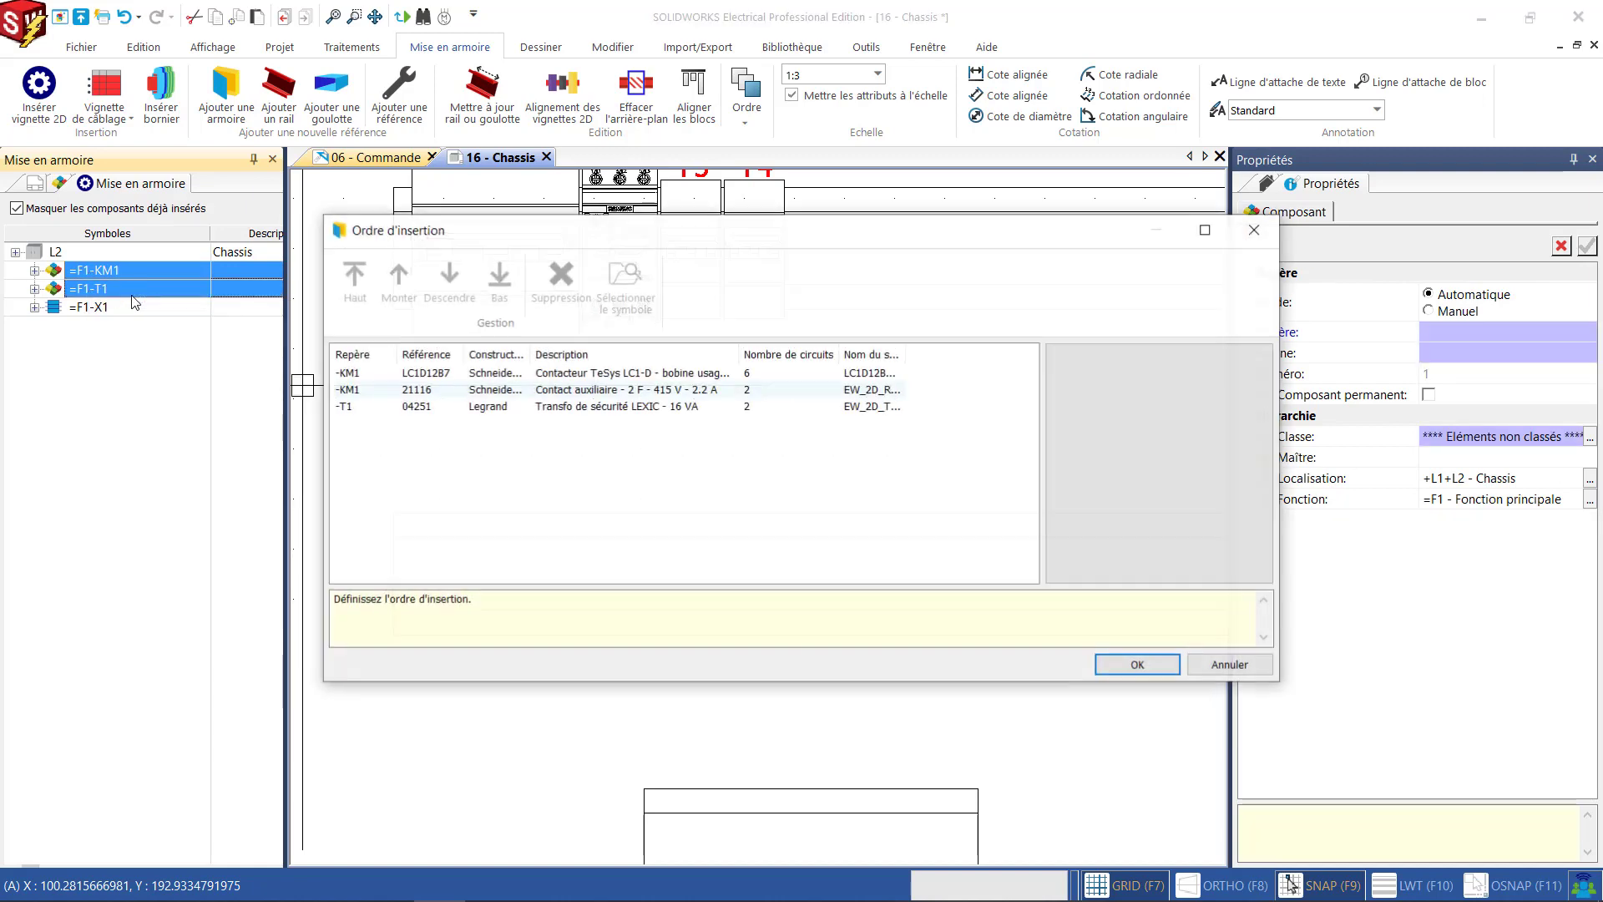
click(1123, 668)
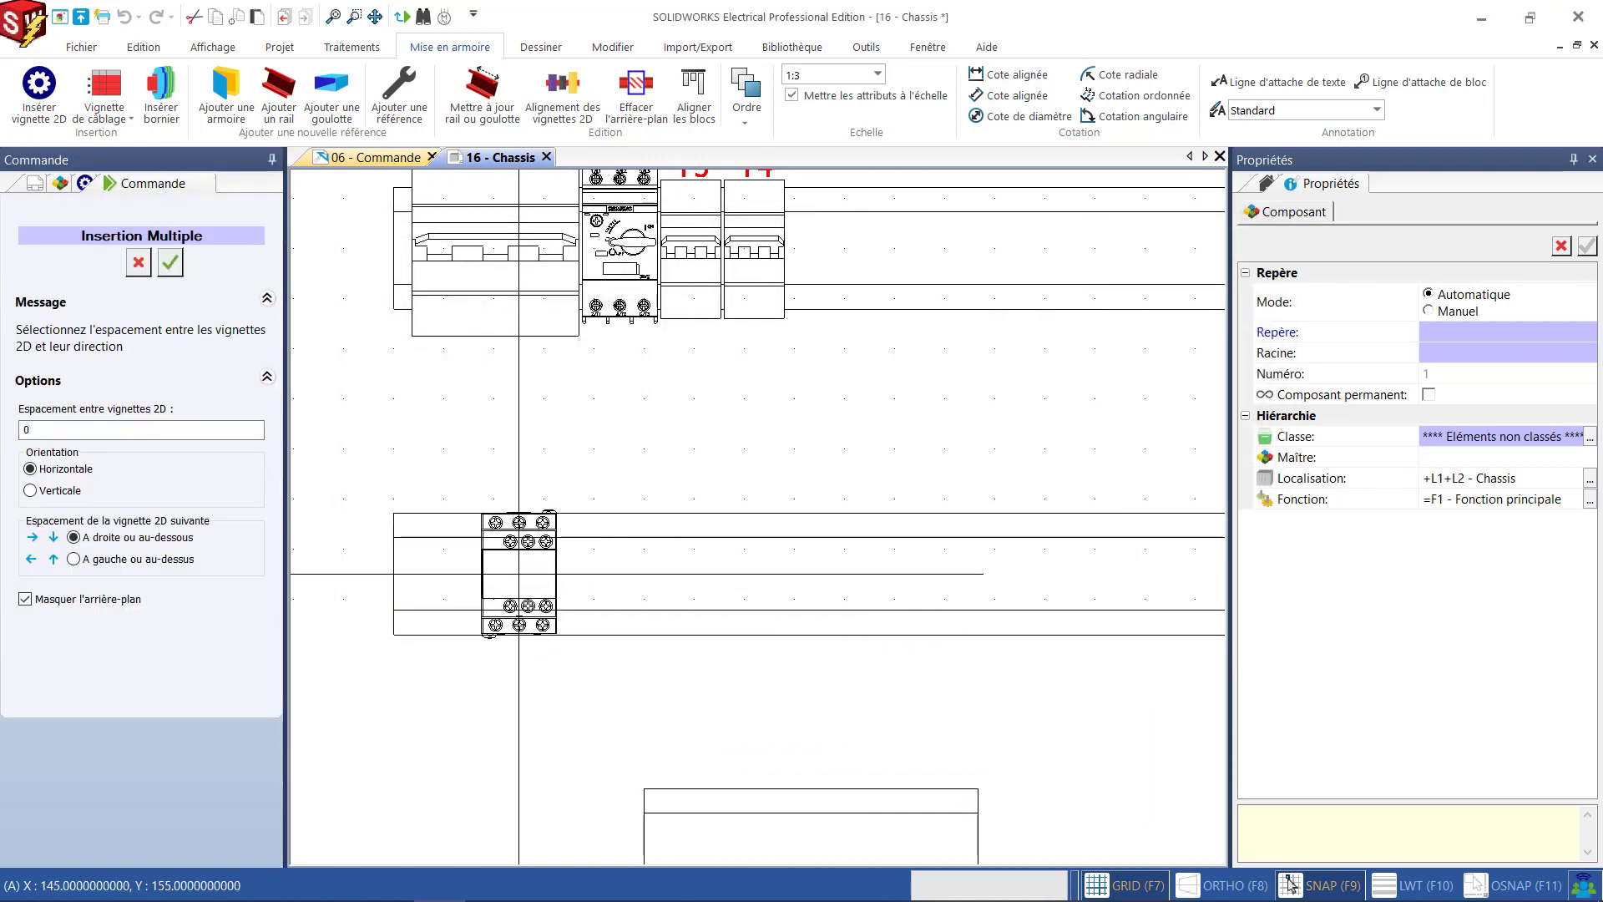
click(518, 574)
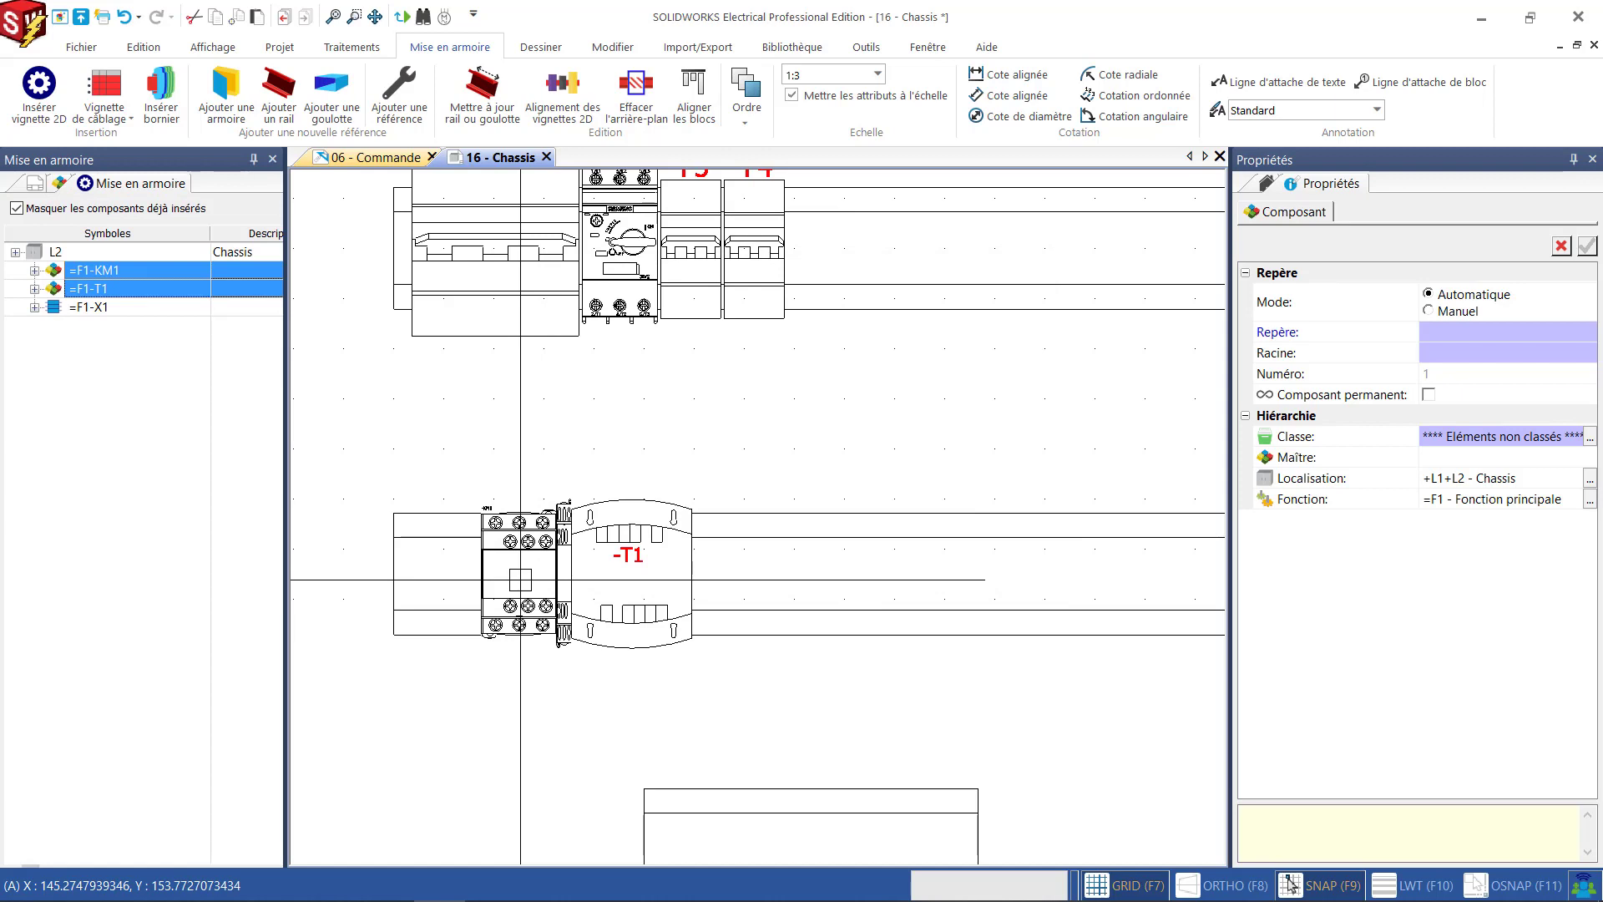
Move the T1 transformer footprint along the middle rail, close to the rail's right end.
middle_drag(610, 672, 425, 541)
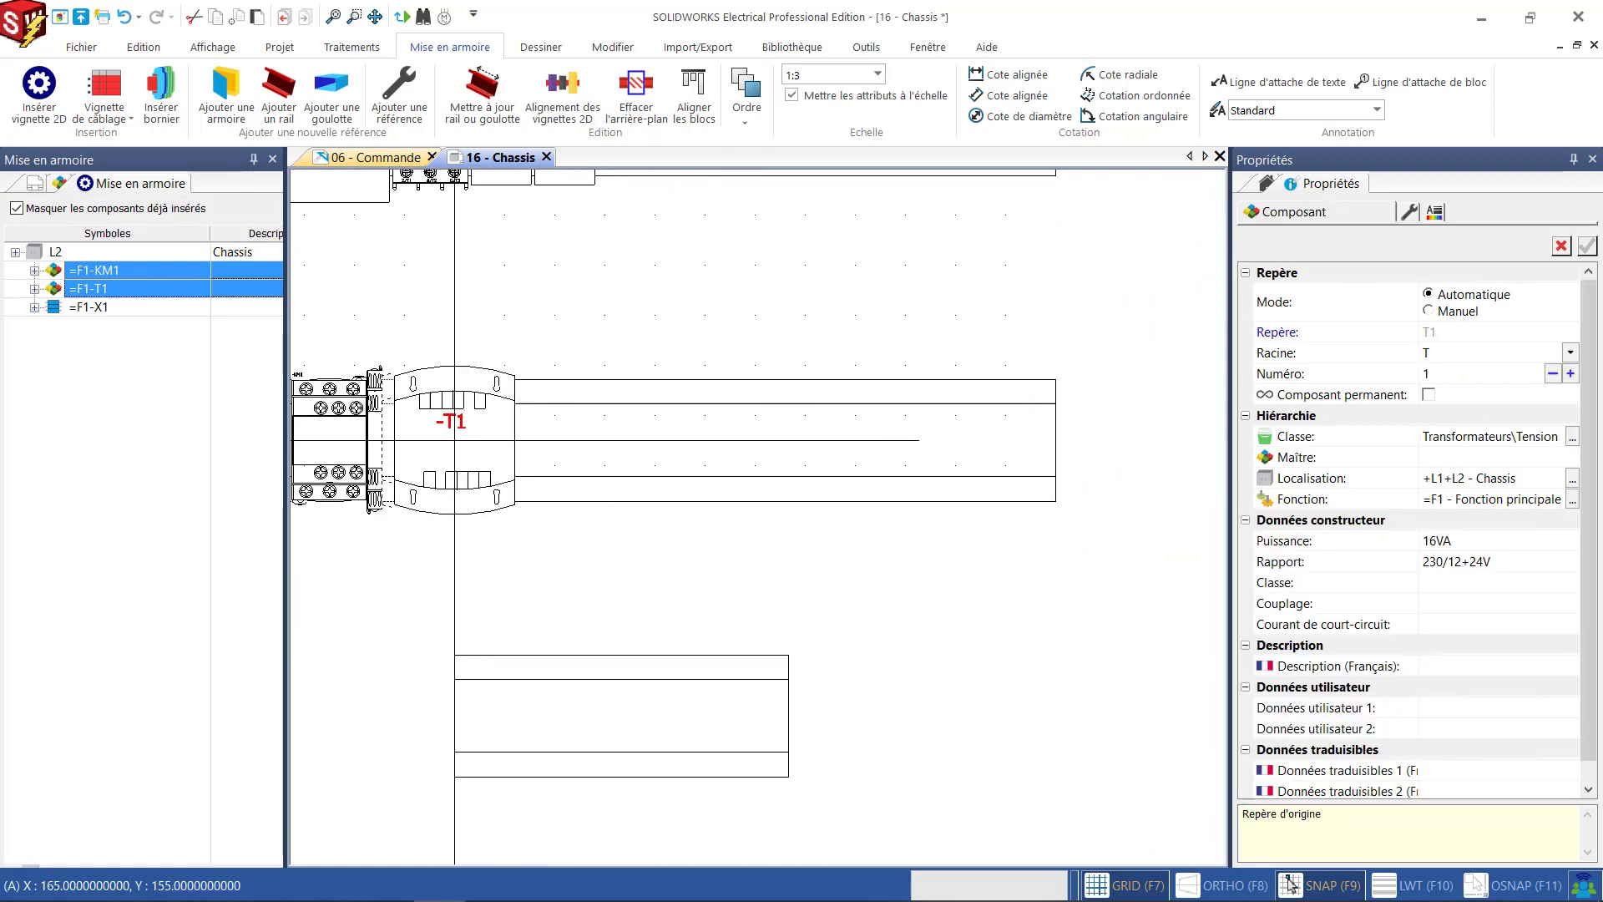
click(880, 440)
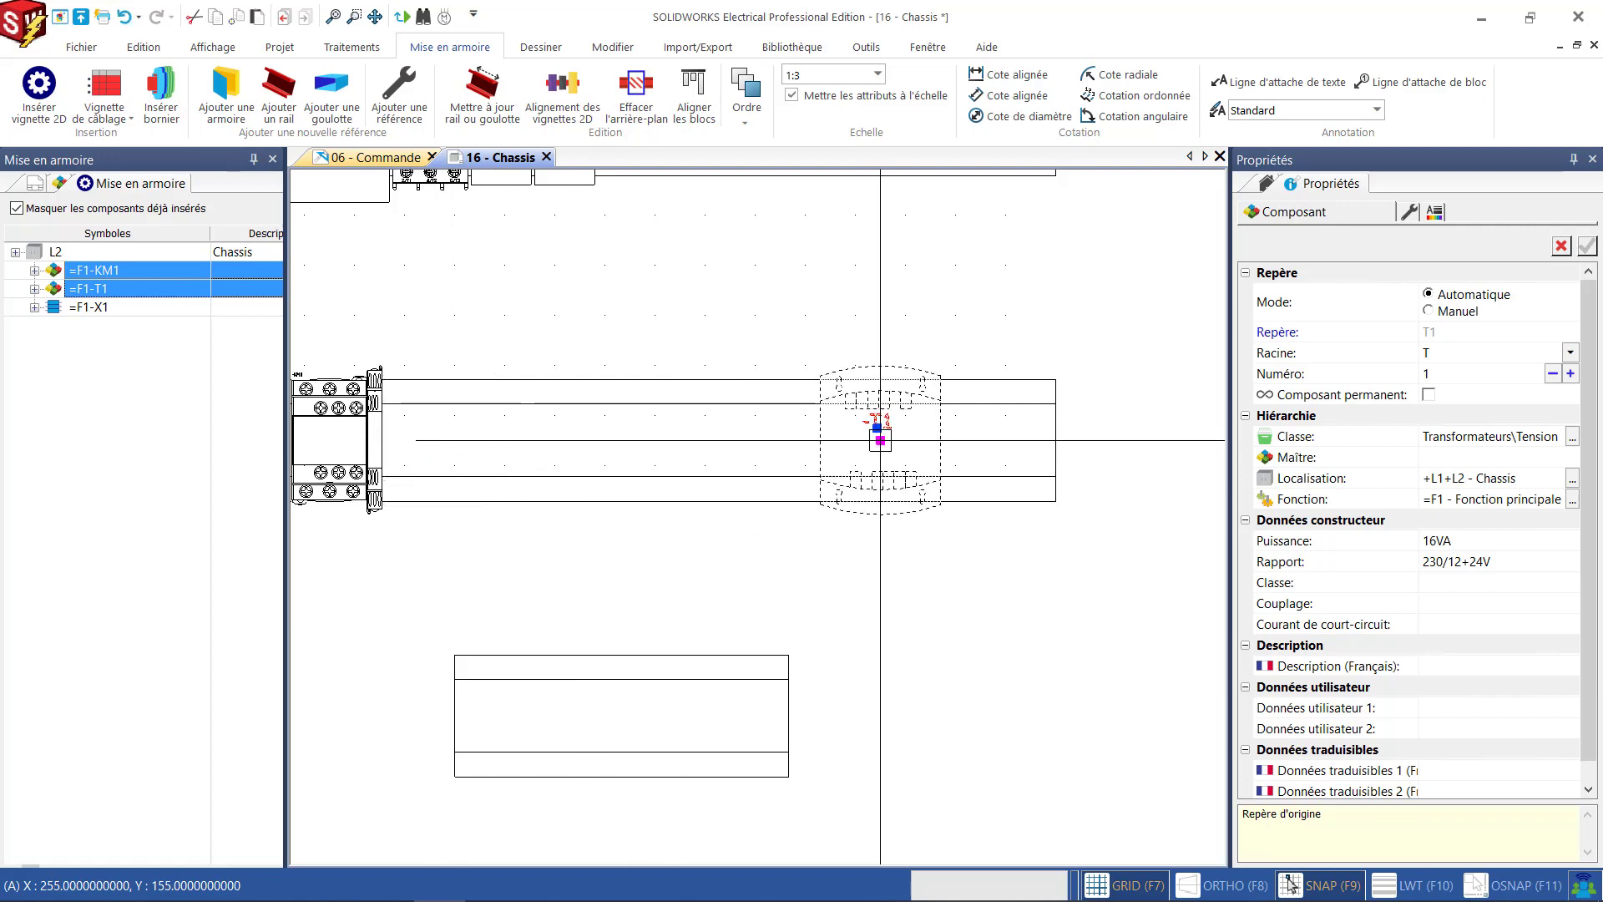
scroll(869, 583, down, 4)
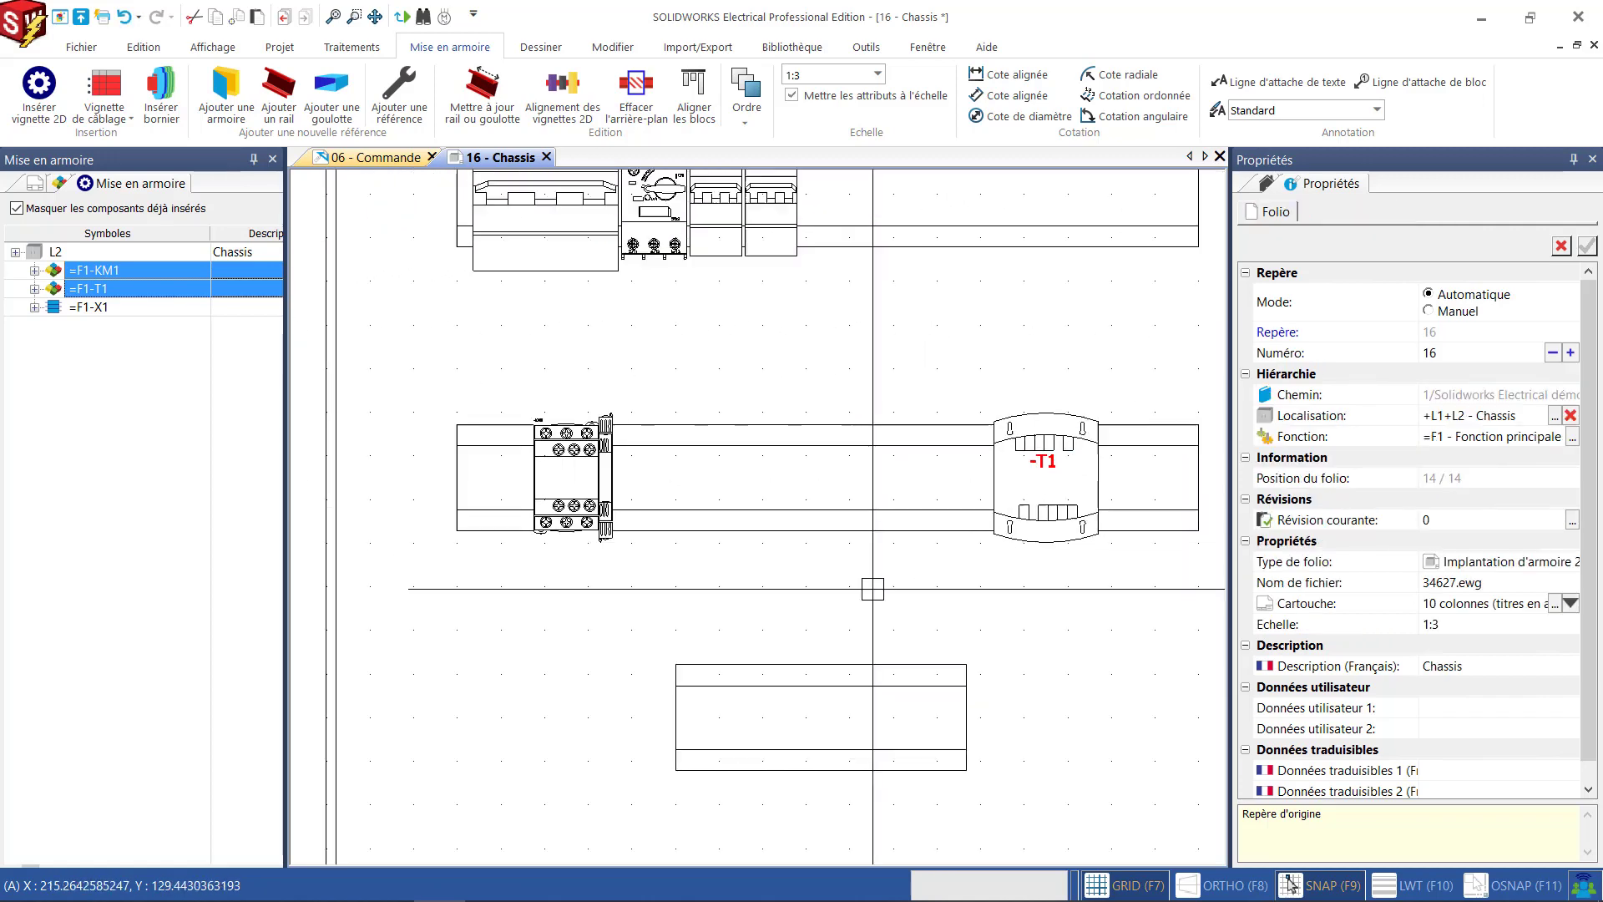
Insert terminal strip X1 near the left end of the lower rail with a terminal spacing of 0, each next terminal to the right.
middle_drag(843, 526, 818, 498)
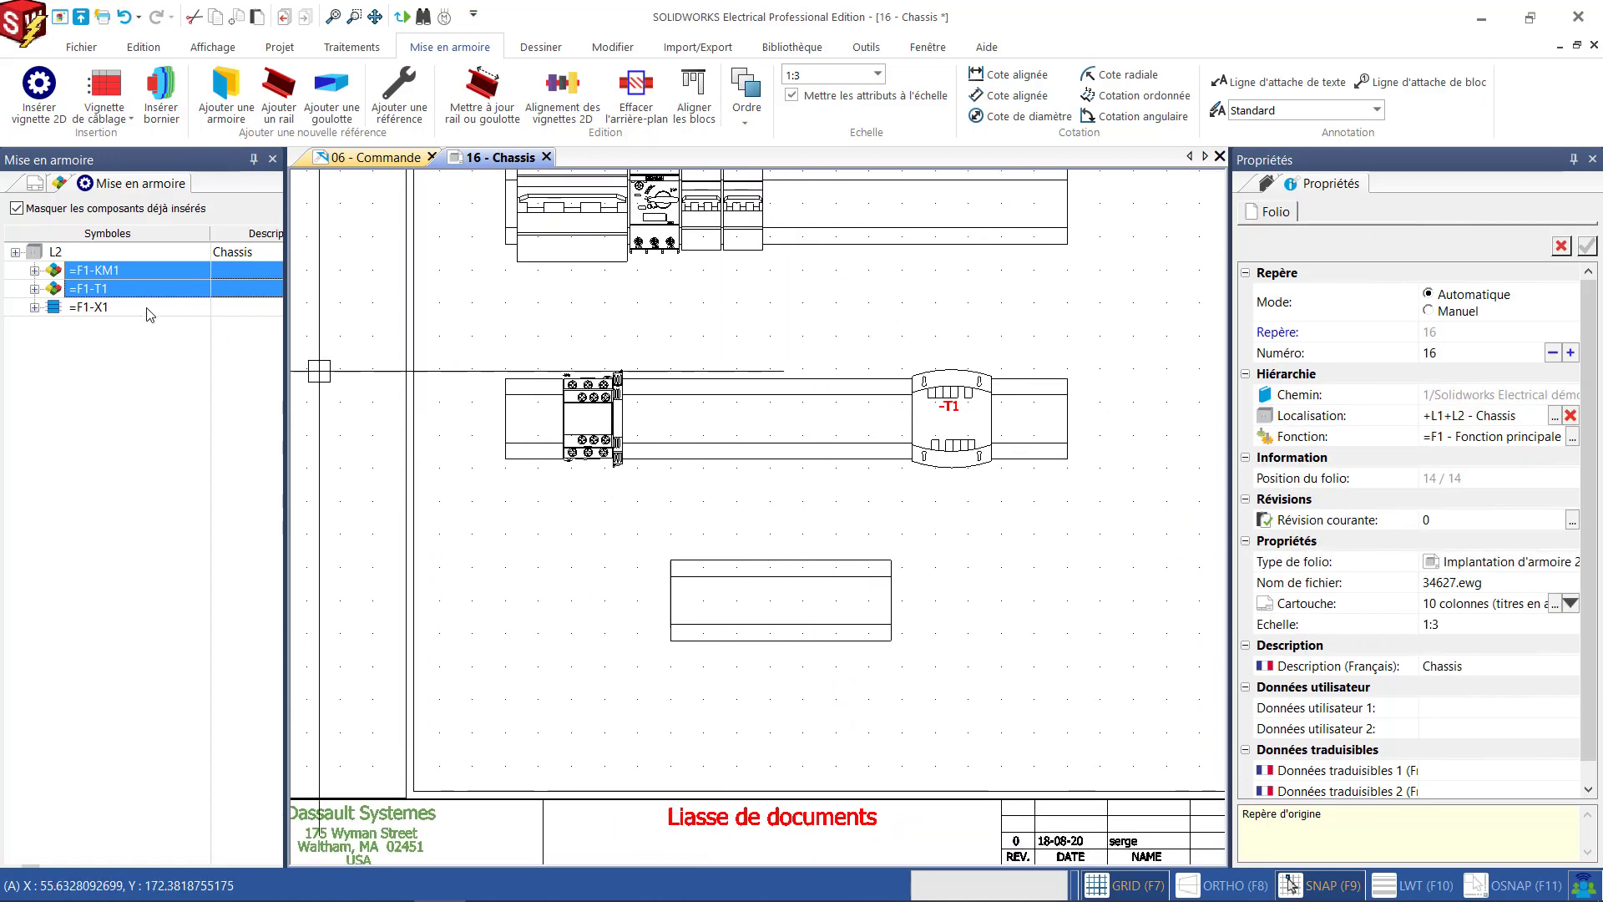
click(94, 310)
right_click(93, 310)
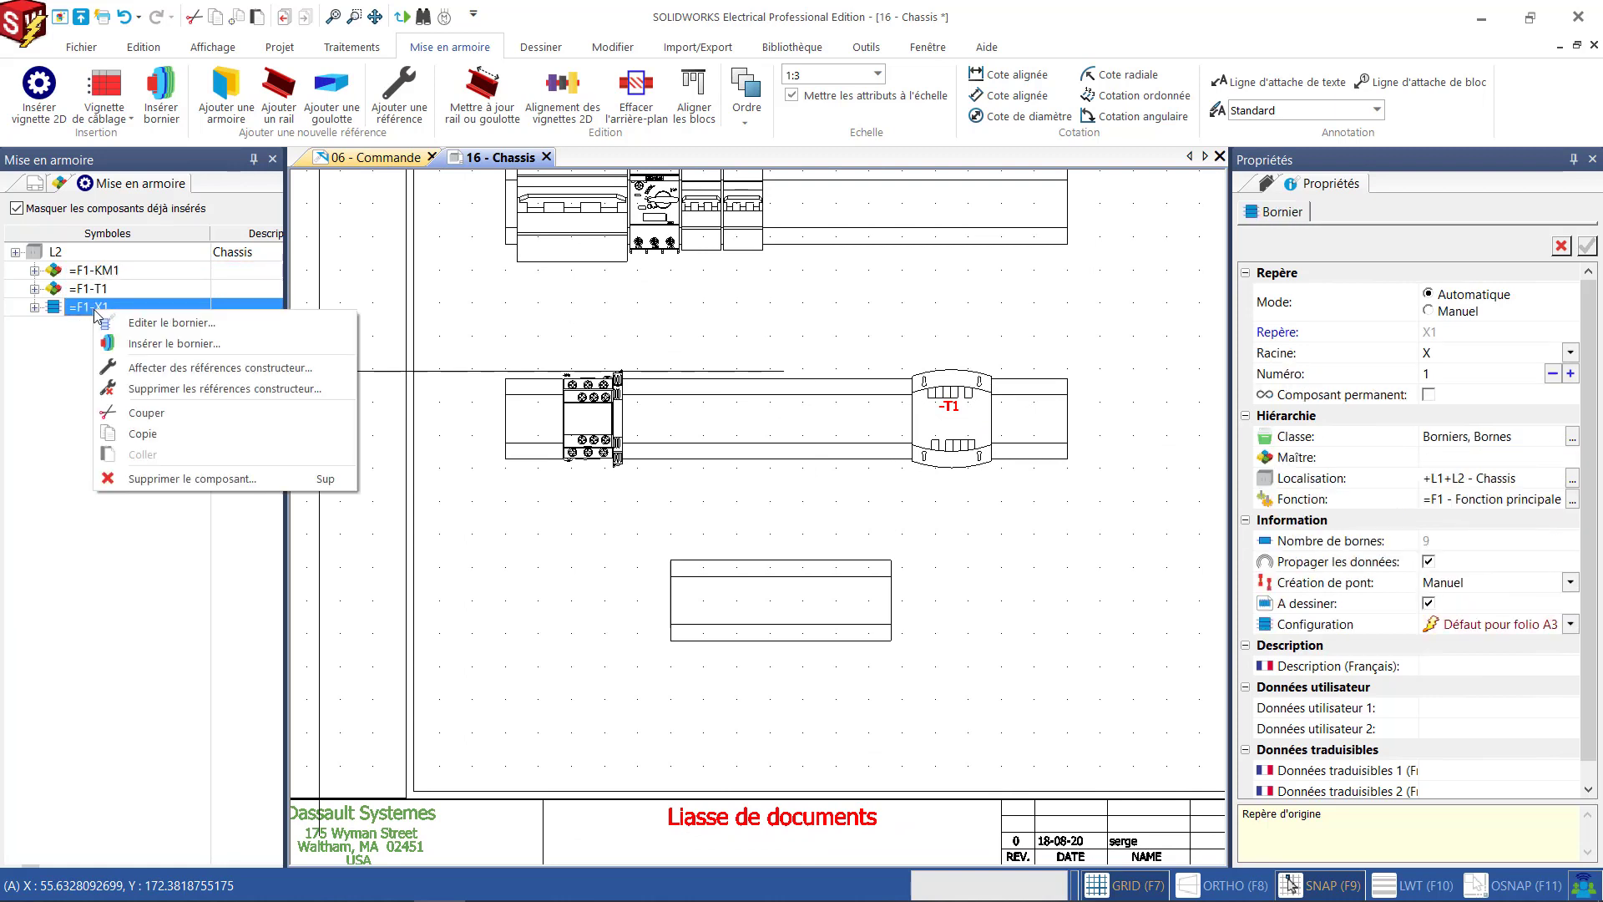
click(139, 344)
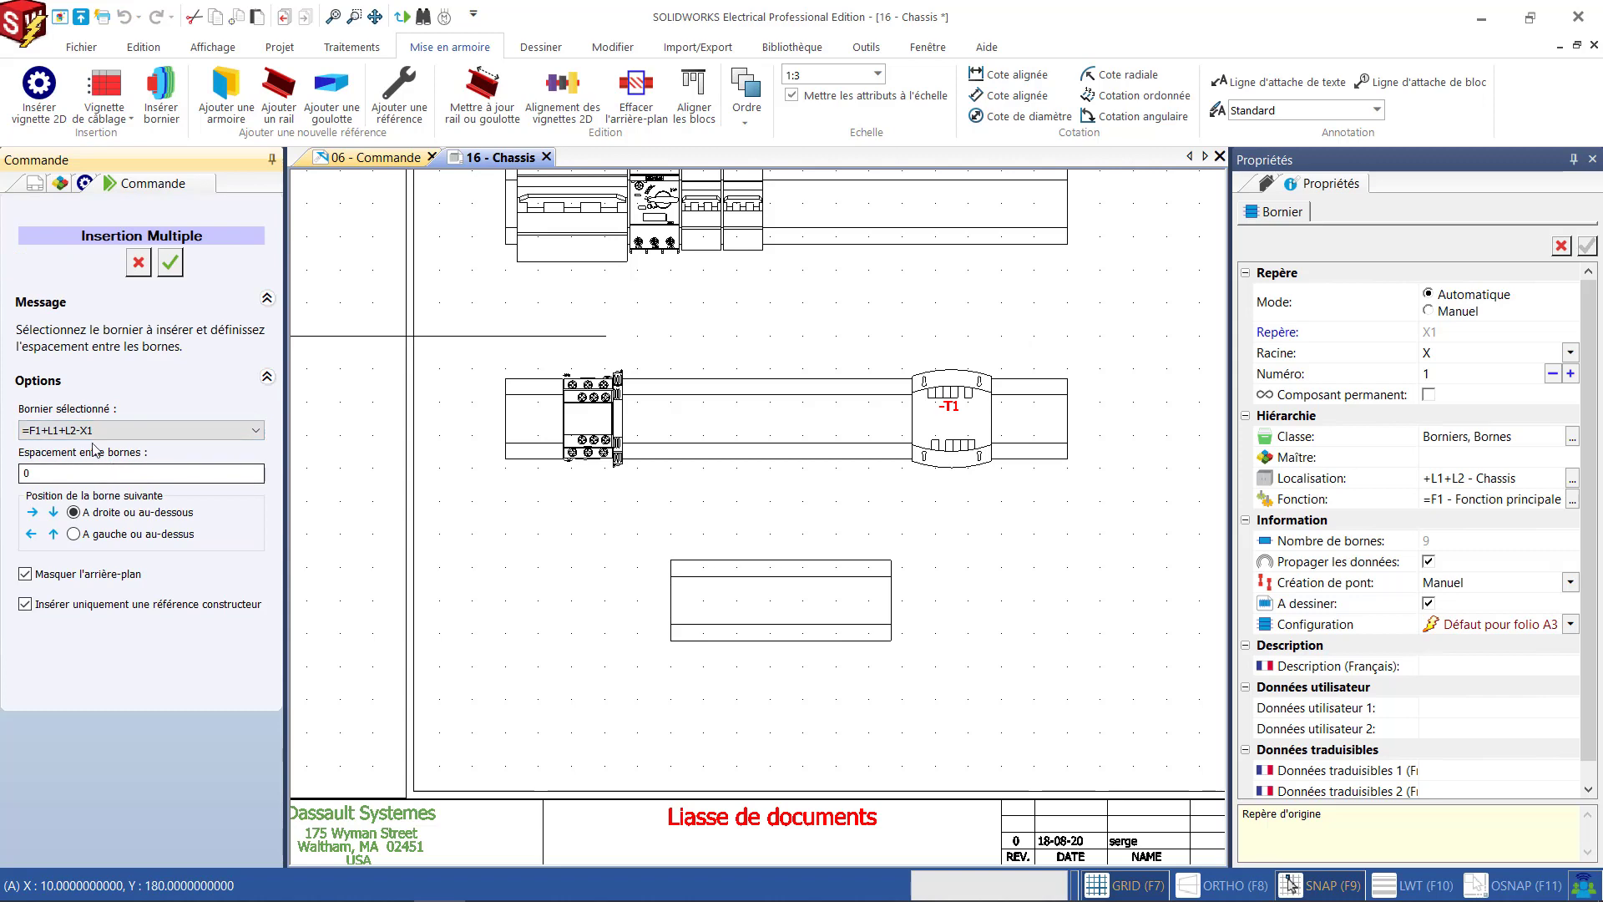
click(688, 601)
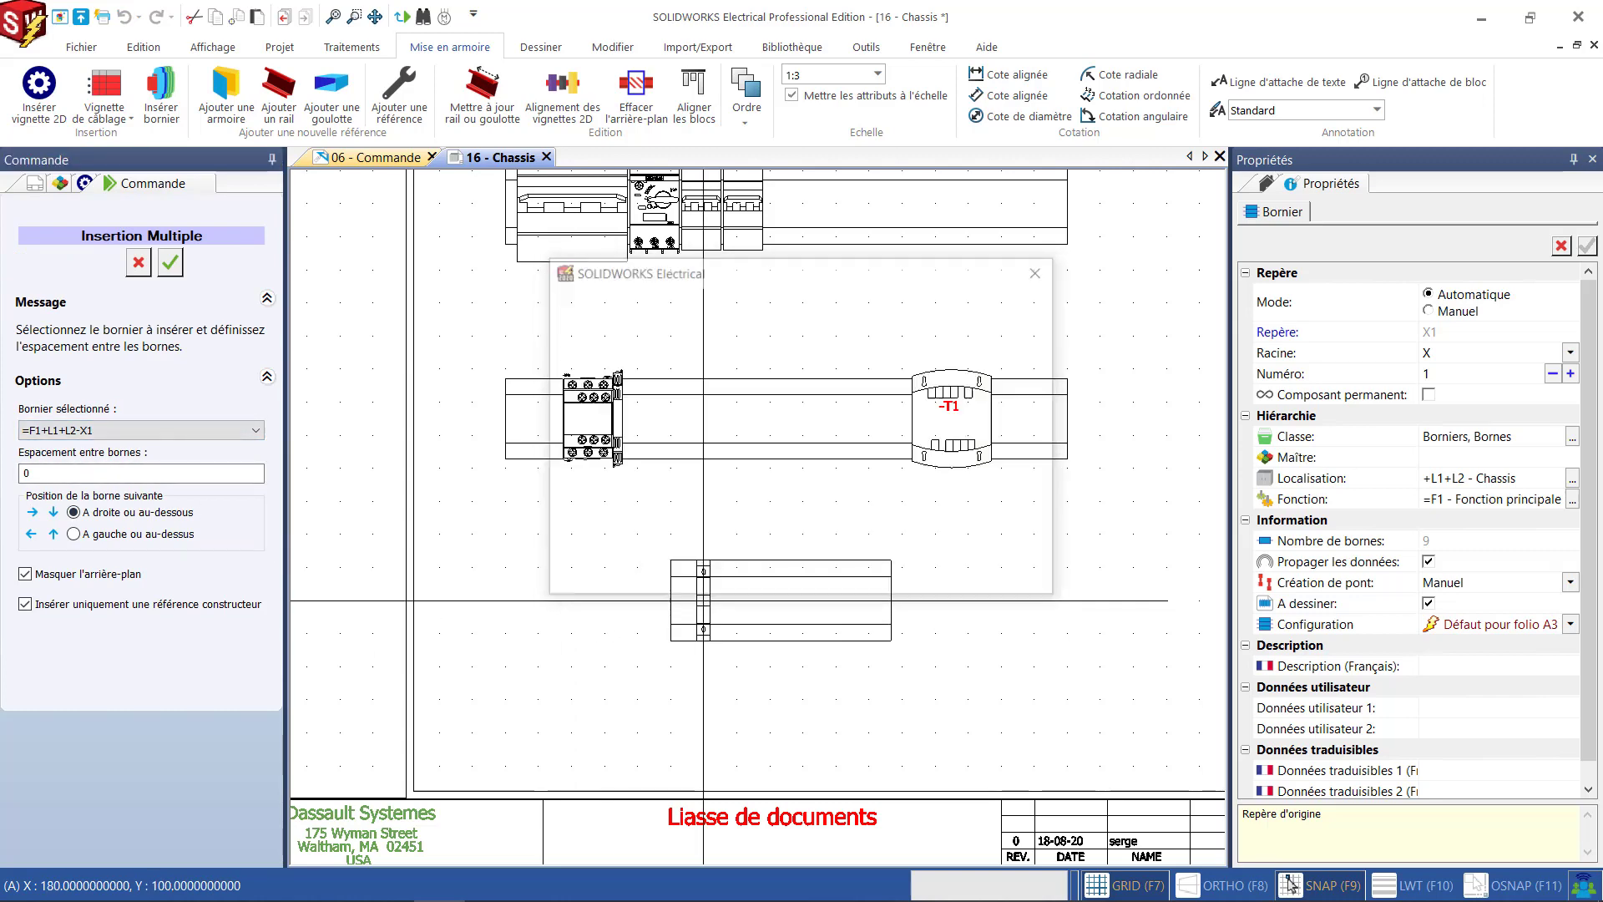
scroll(688, 601, up, 5)
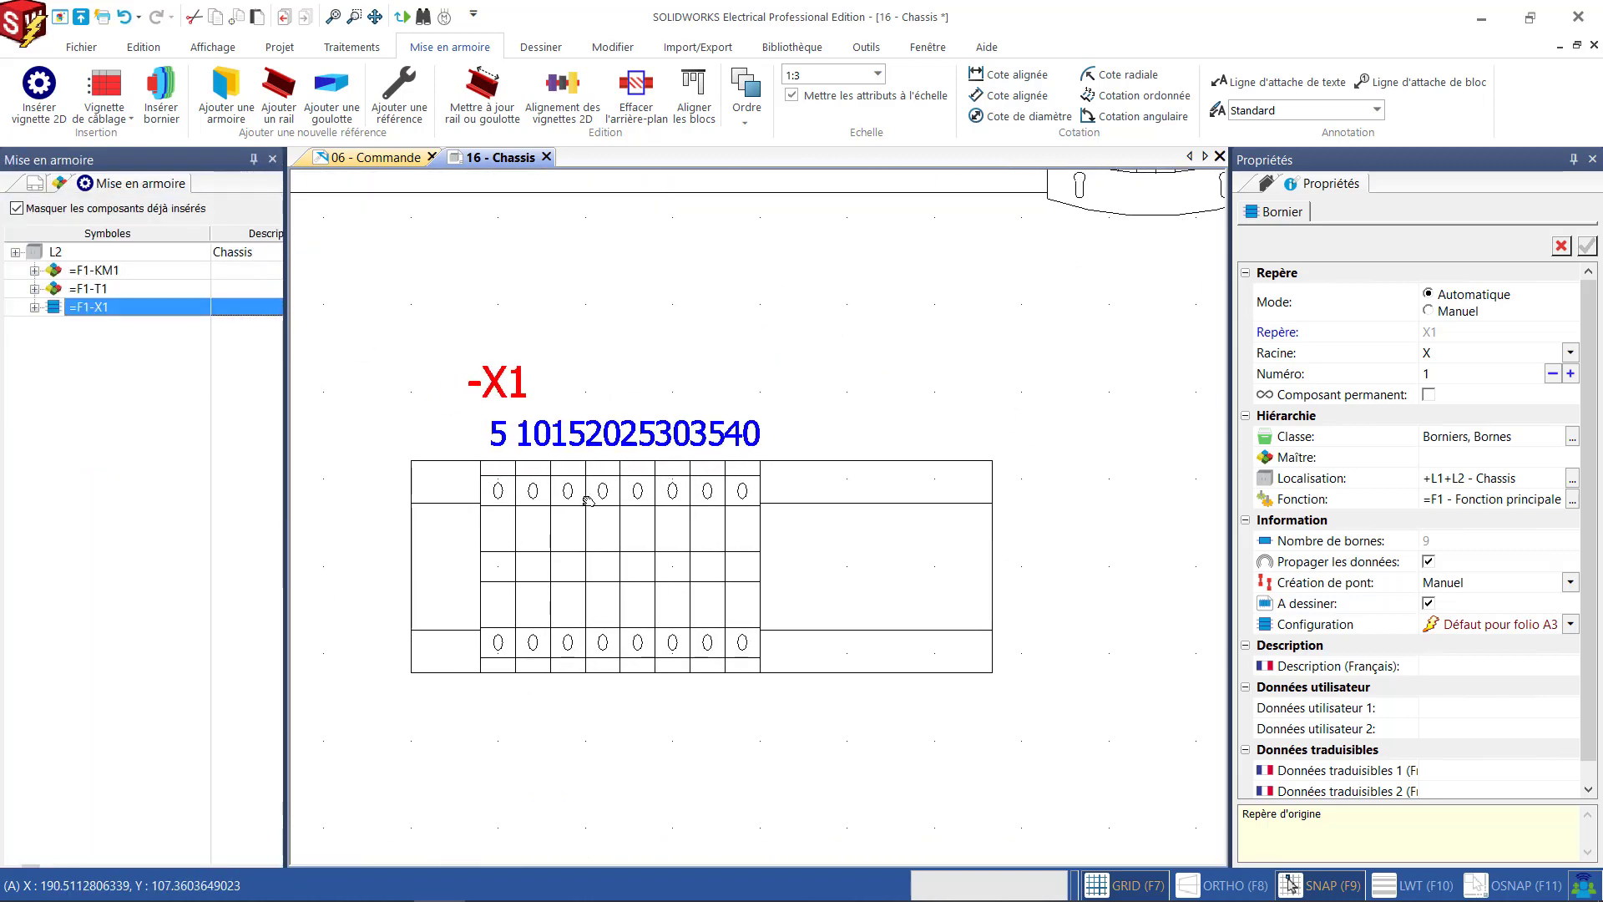
scroll(589, 499, down, 4)
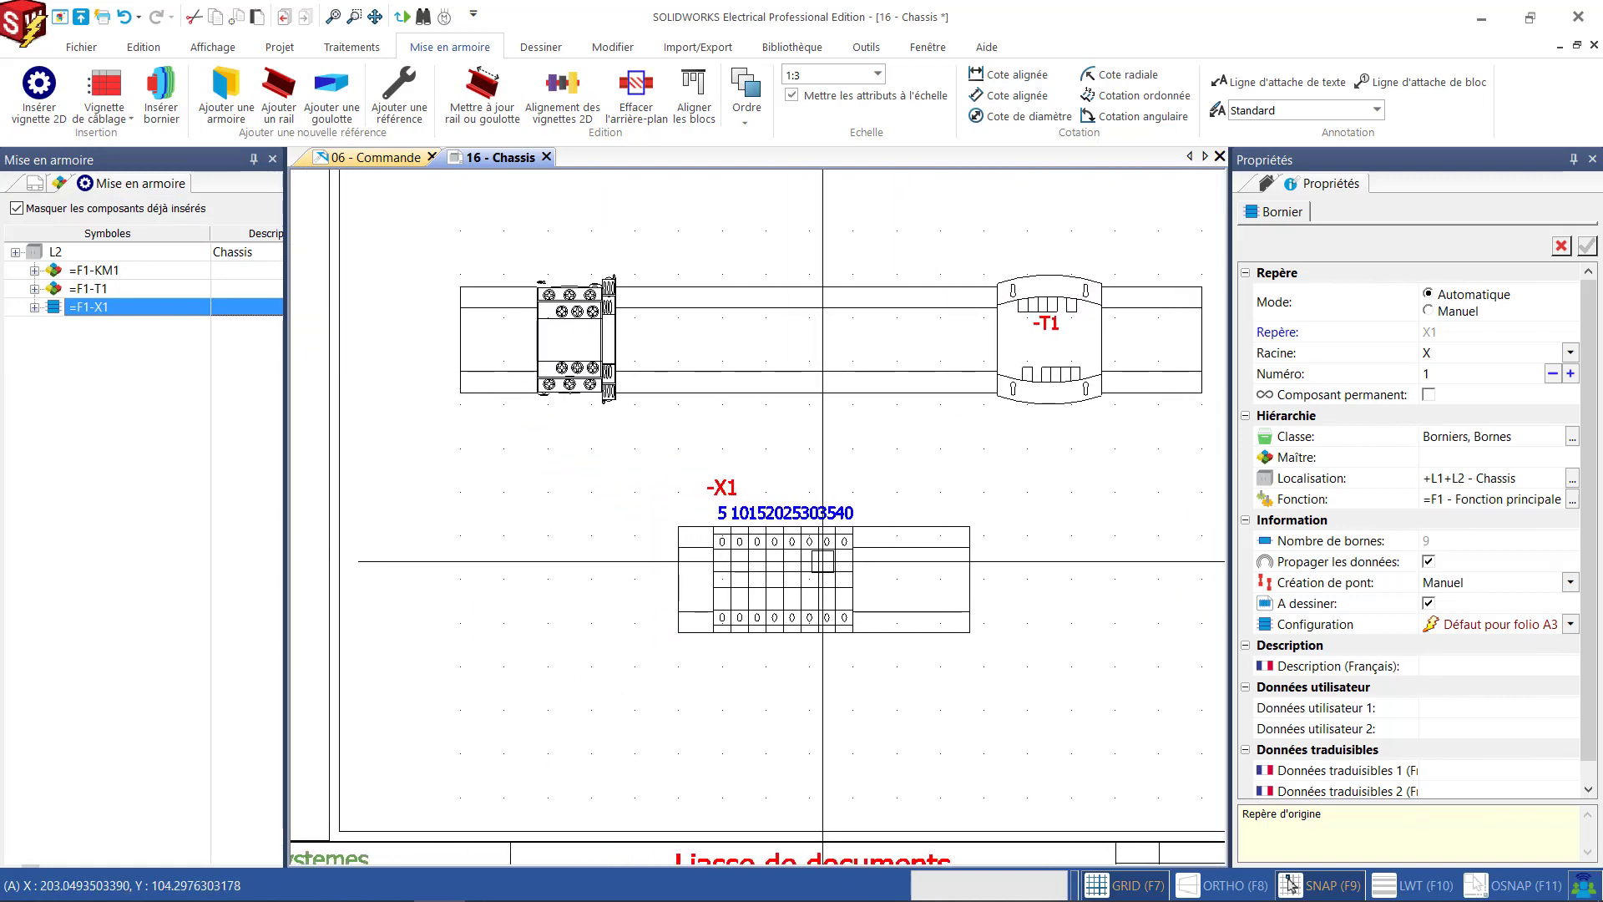
Prepare the folio for linear dimensioning by hiding the grid, enabling object snap and turning off grid snap.
click(1007, 76)
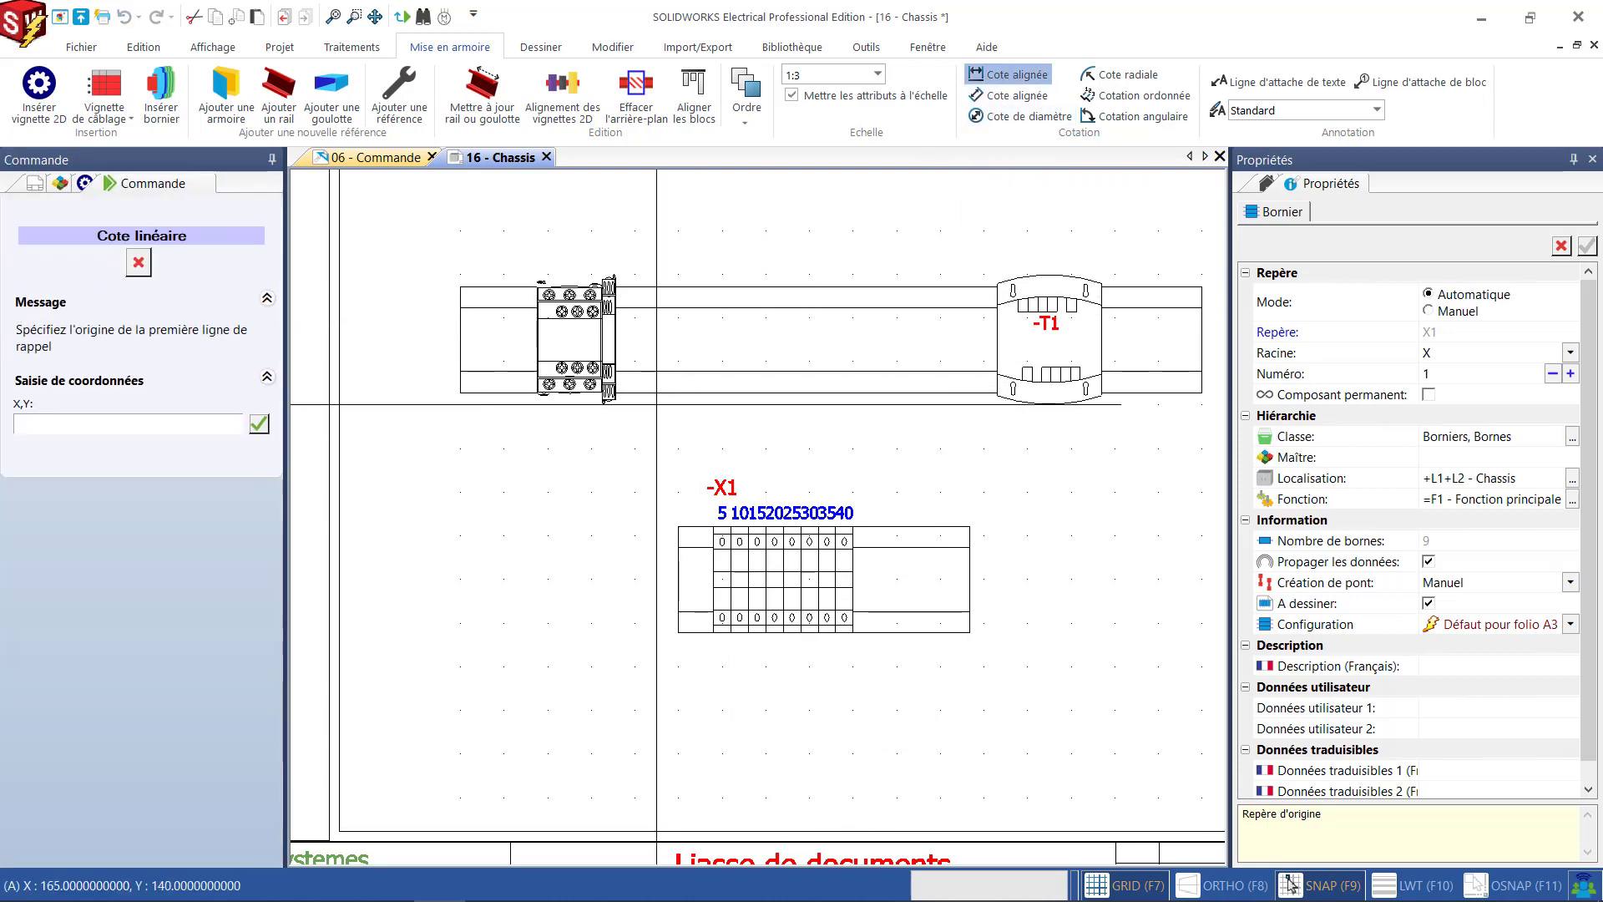
scroll(657, 405, up, 1)
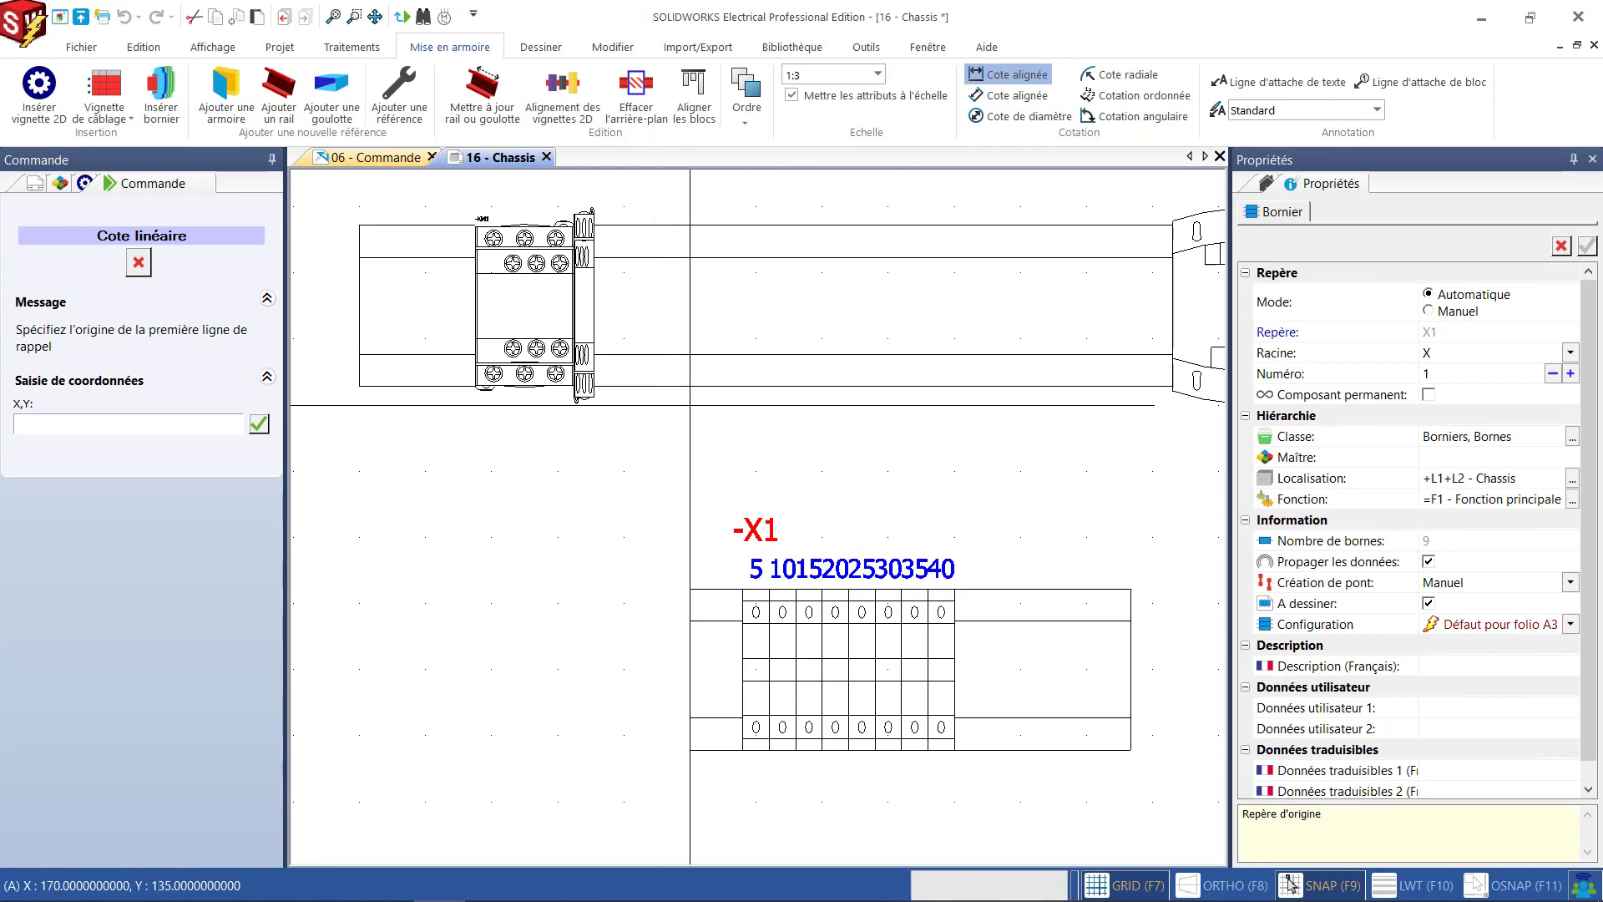
right_click(1203, 887)
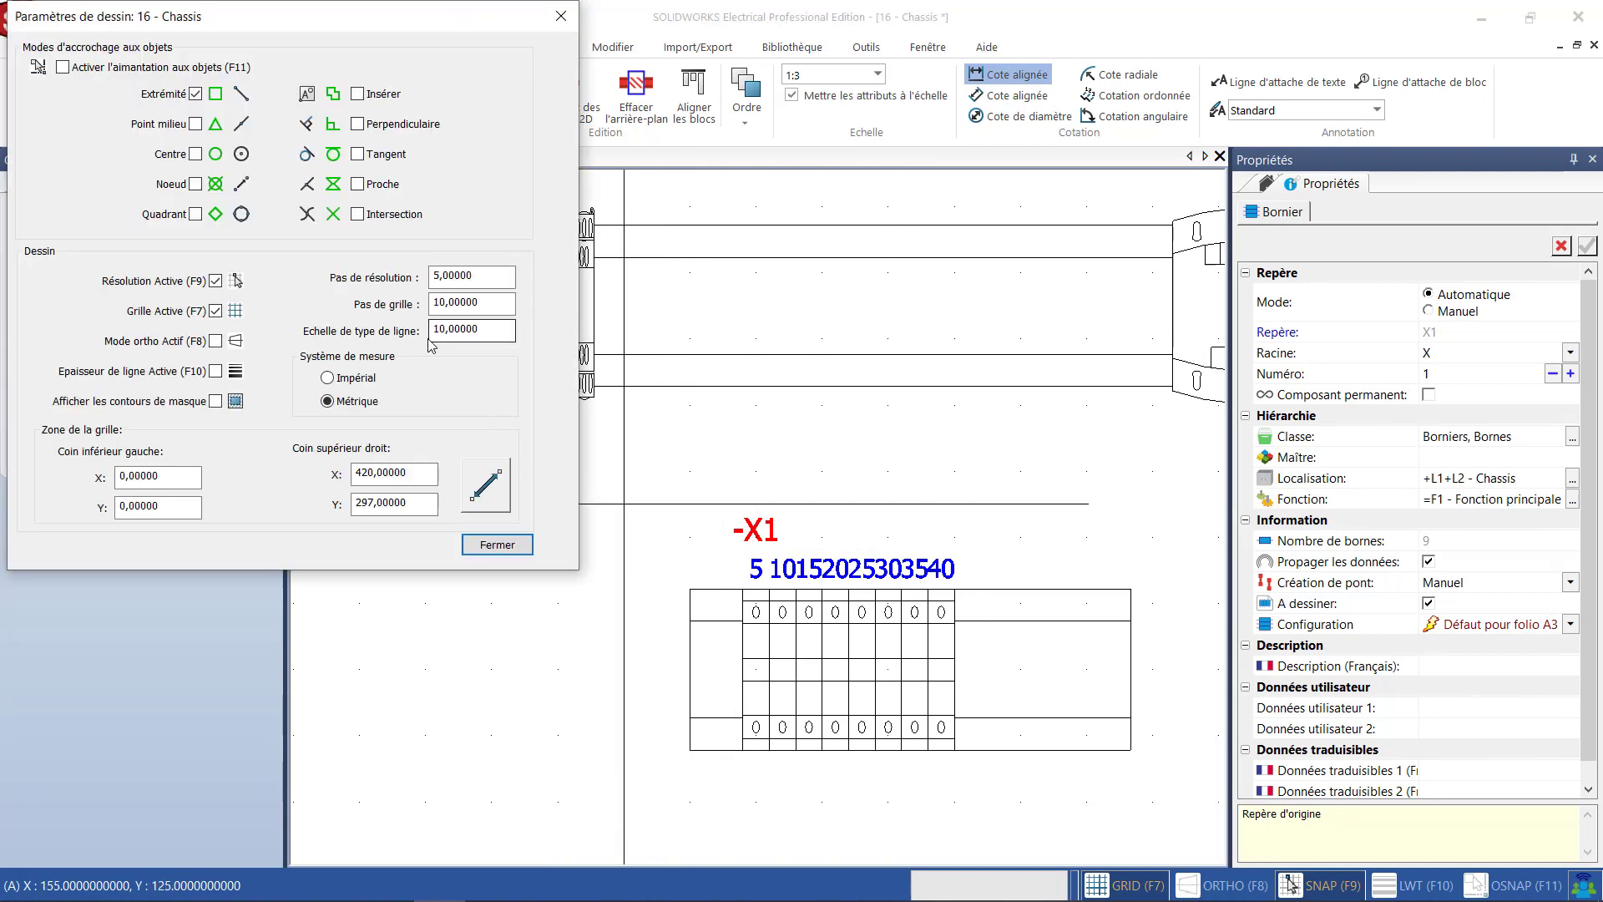
click(217, 311)
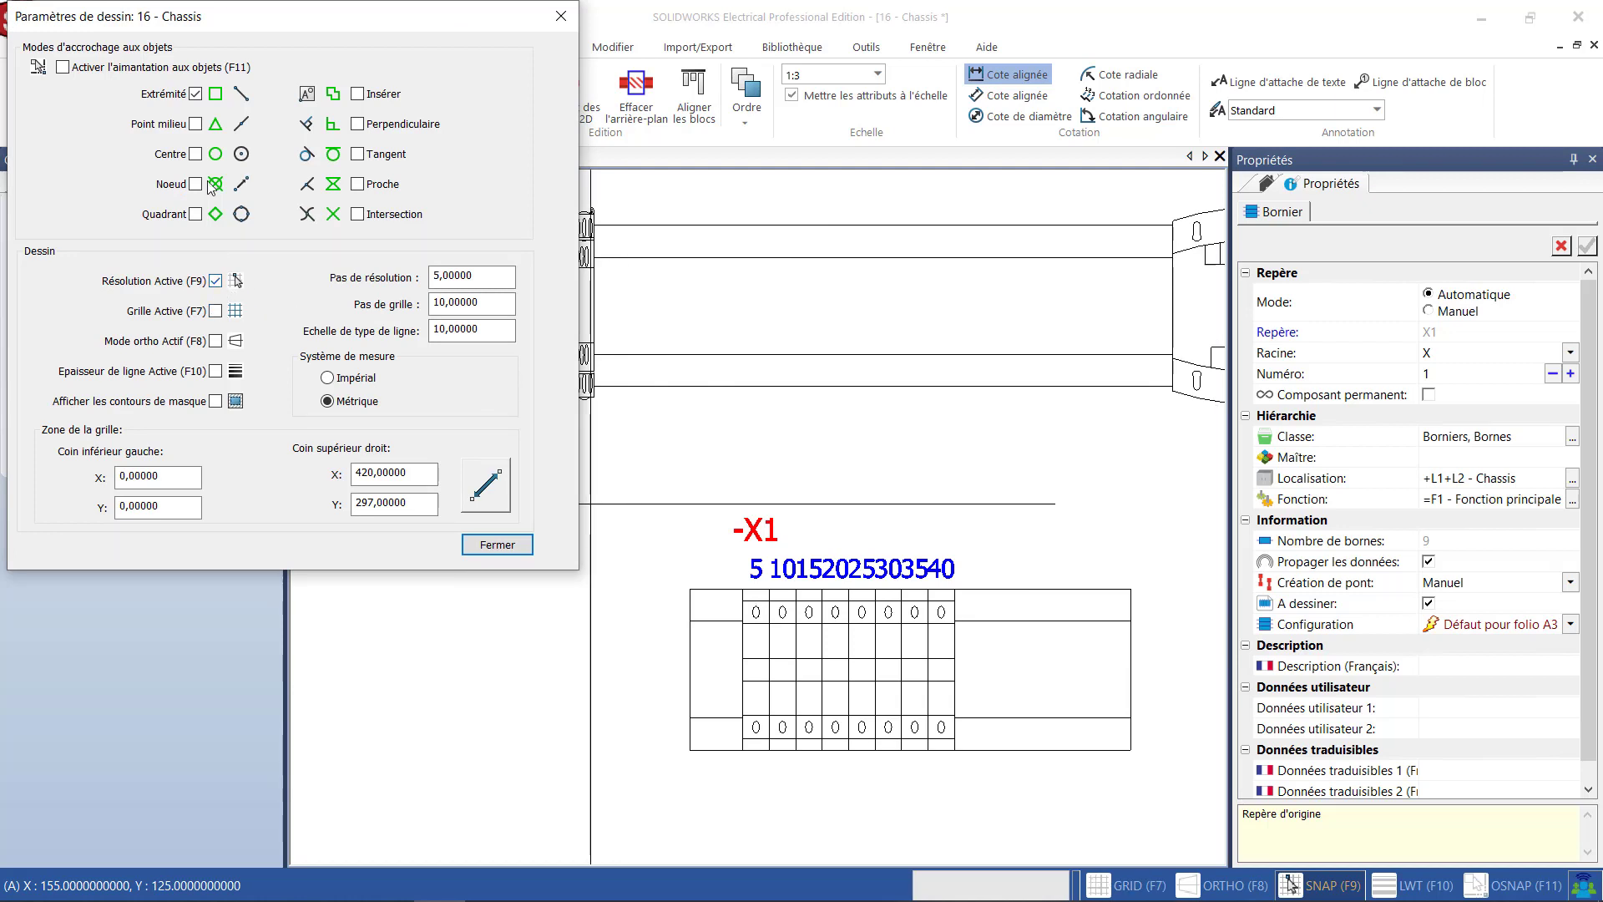
click(63, 68)
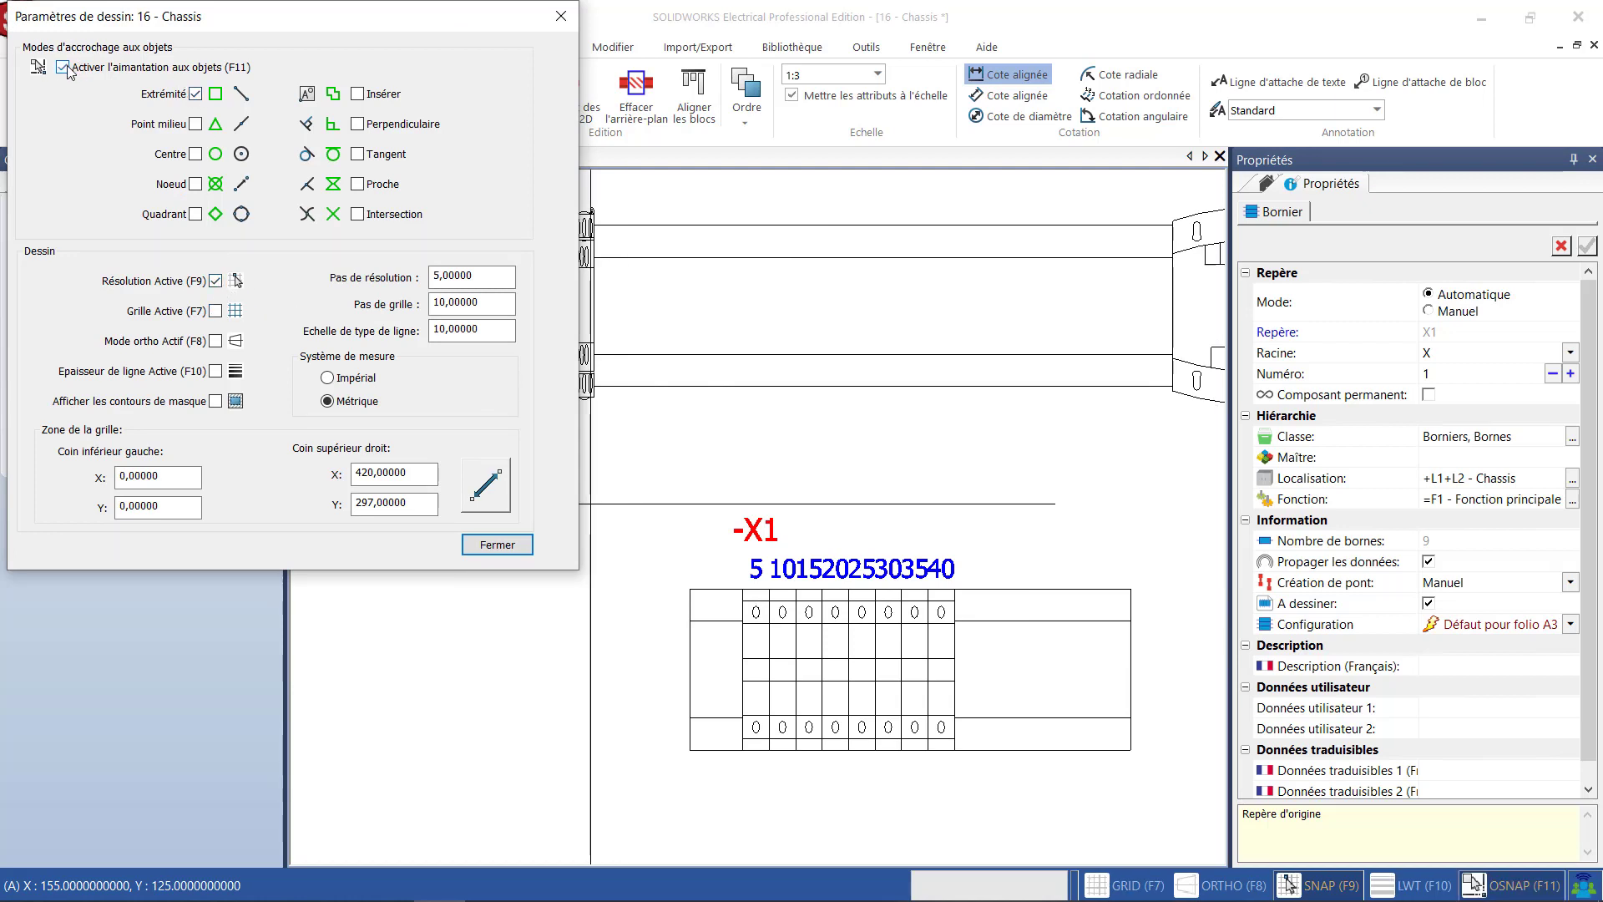
click(496, 546)
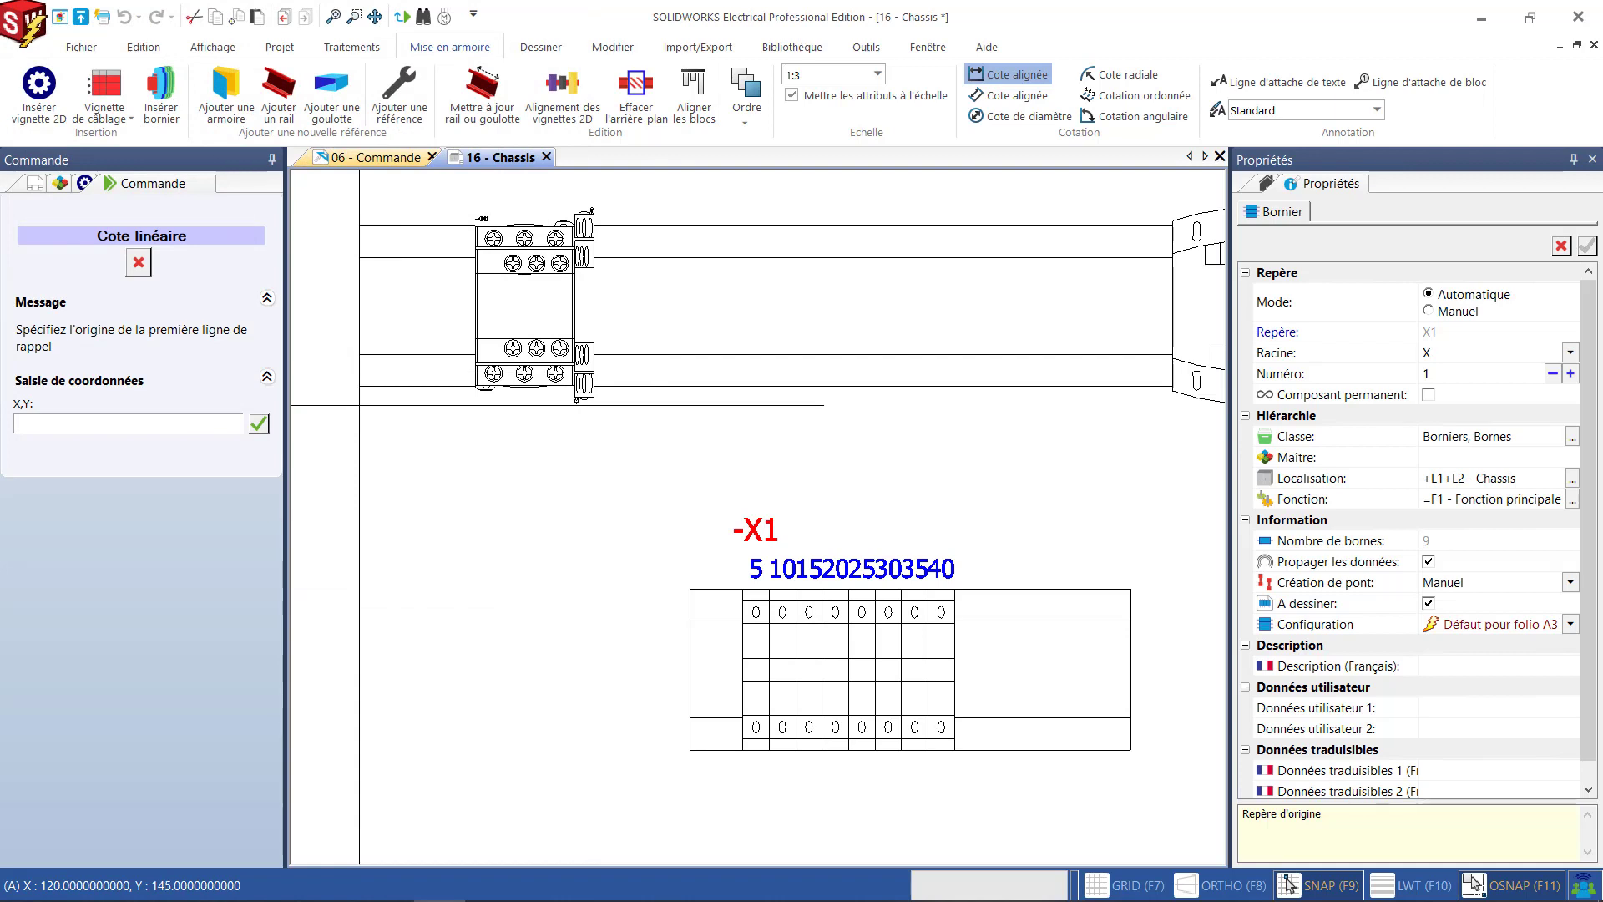
click(1327, 881)
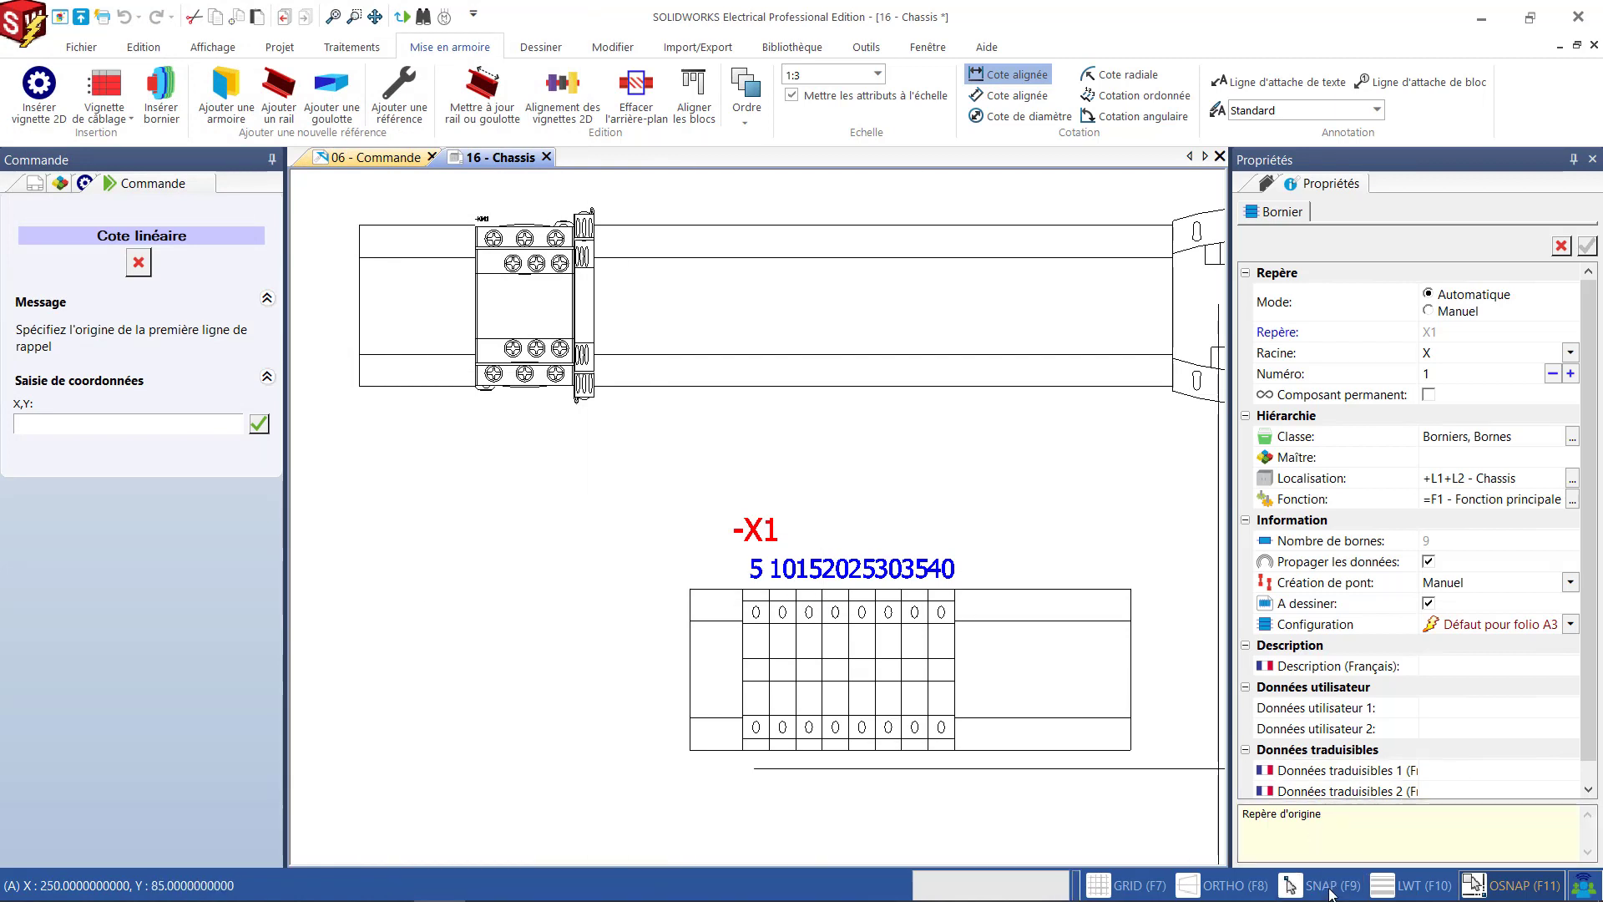
Place a horizontal linear dimension between the middle rail's lower-left corner and the lower rail's upper-left corner.
click(359, 386)
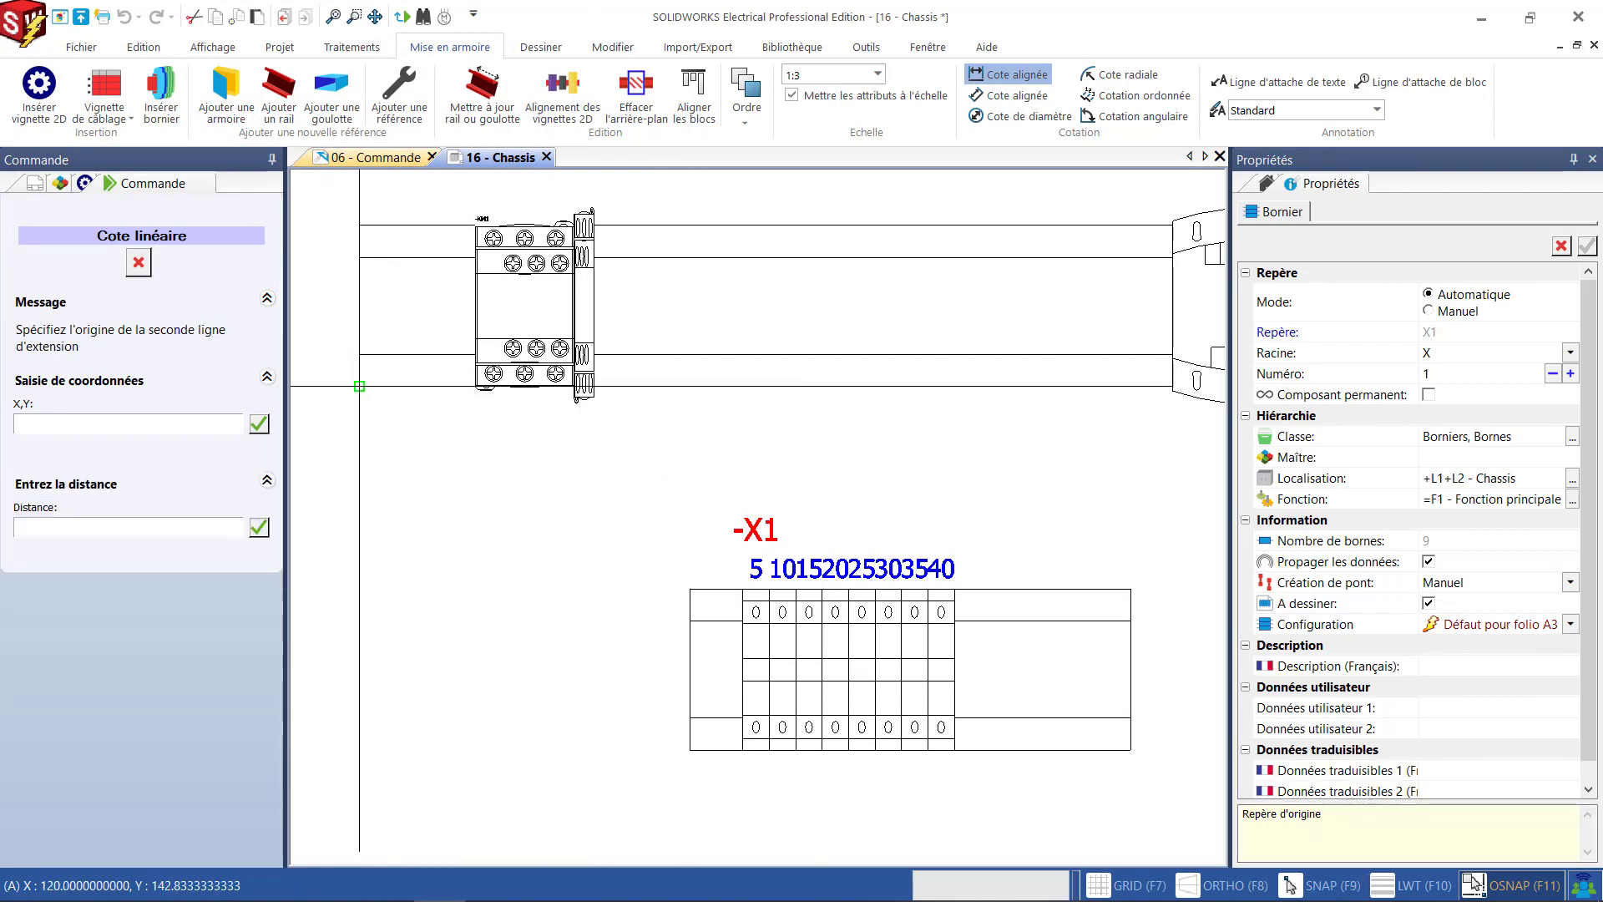
click(689, 588)
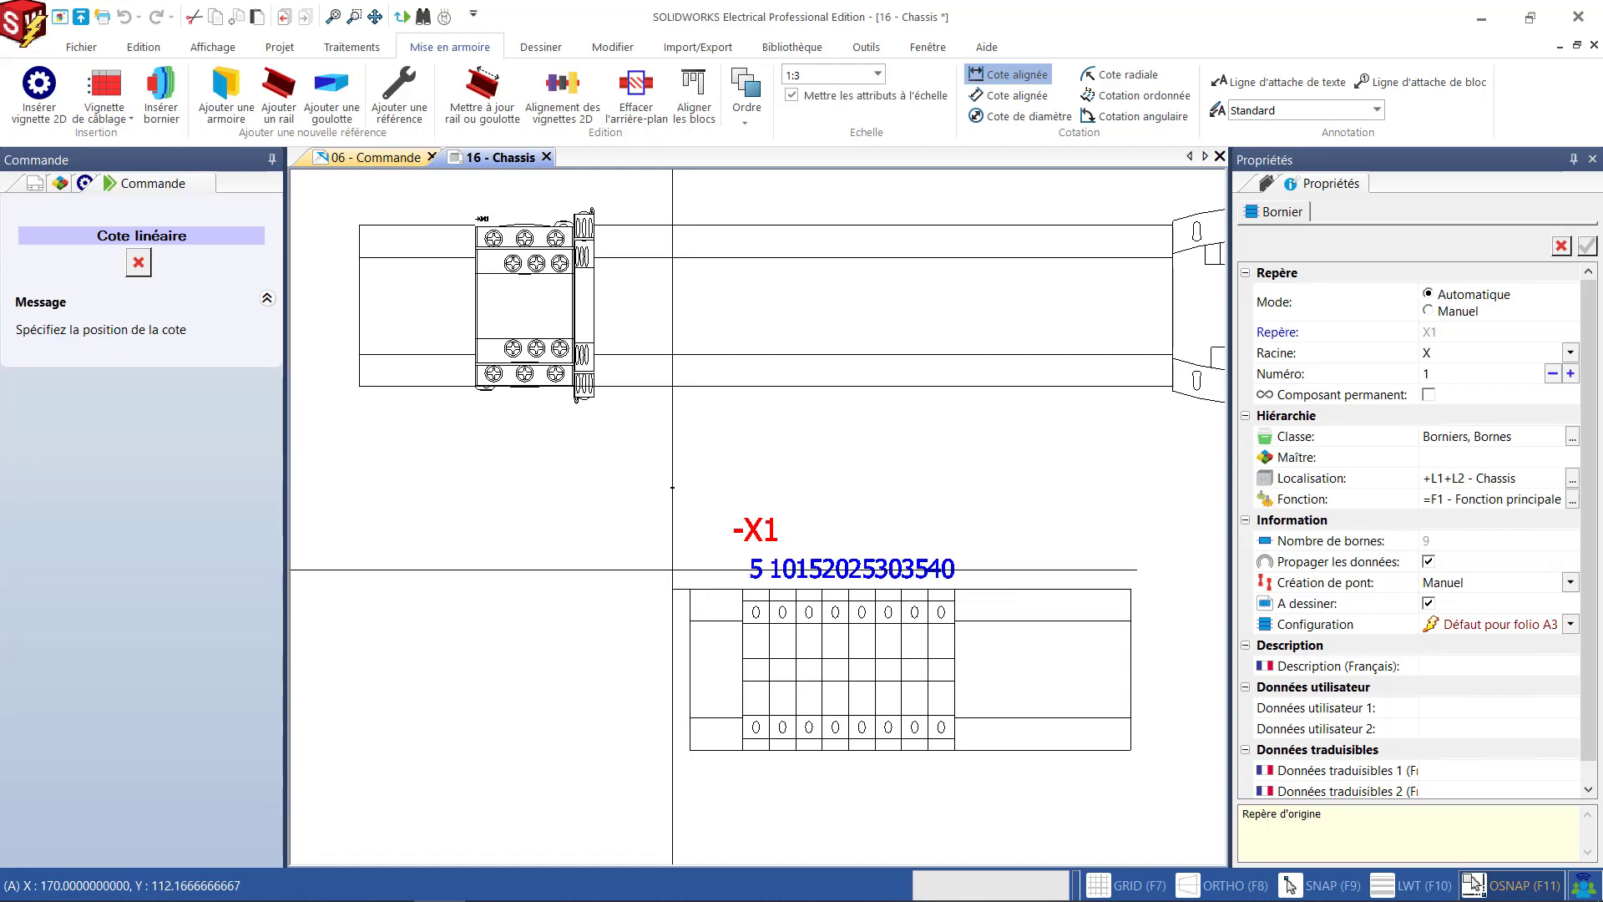
scroll(501, 501, down, 3)
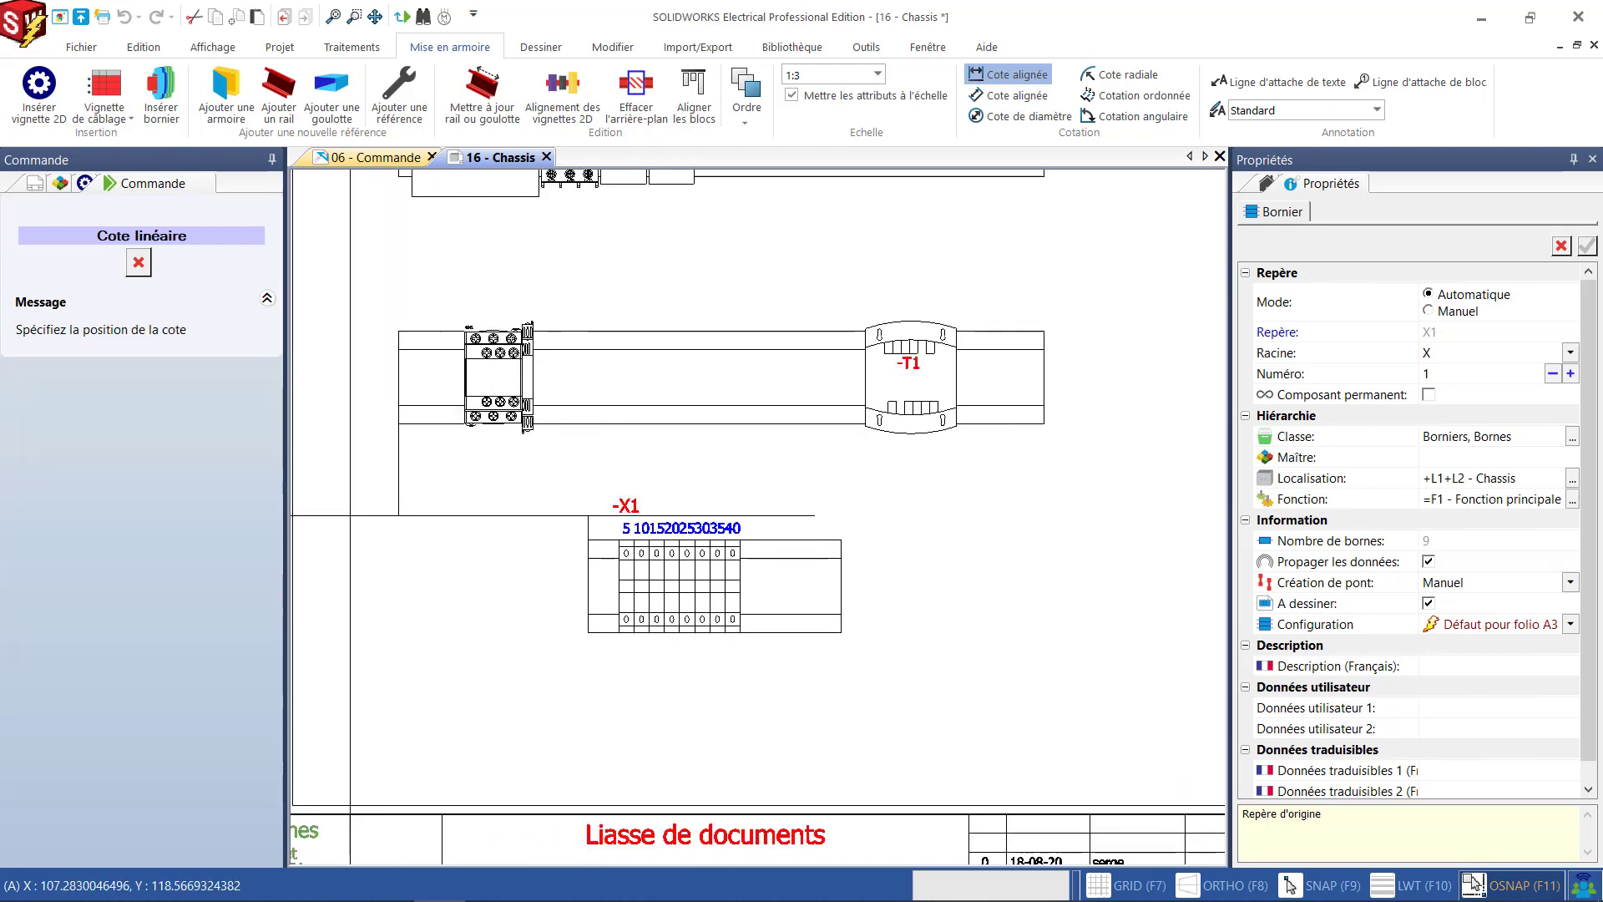
click(342, 533)
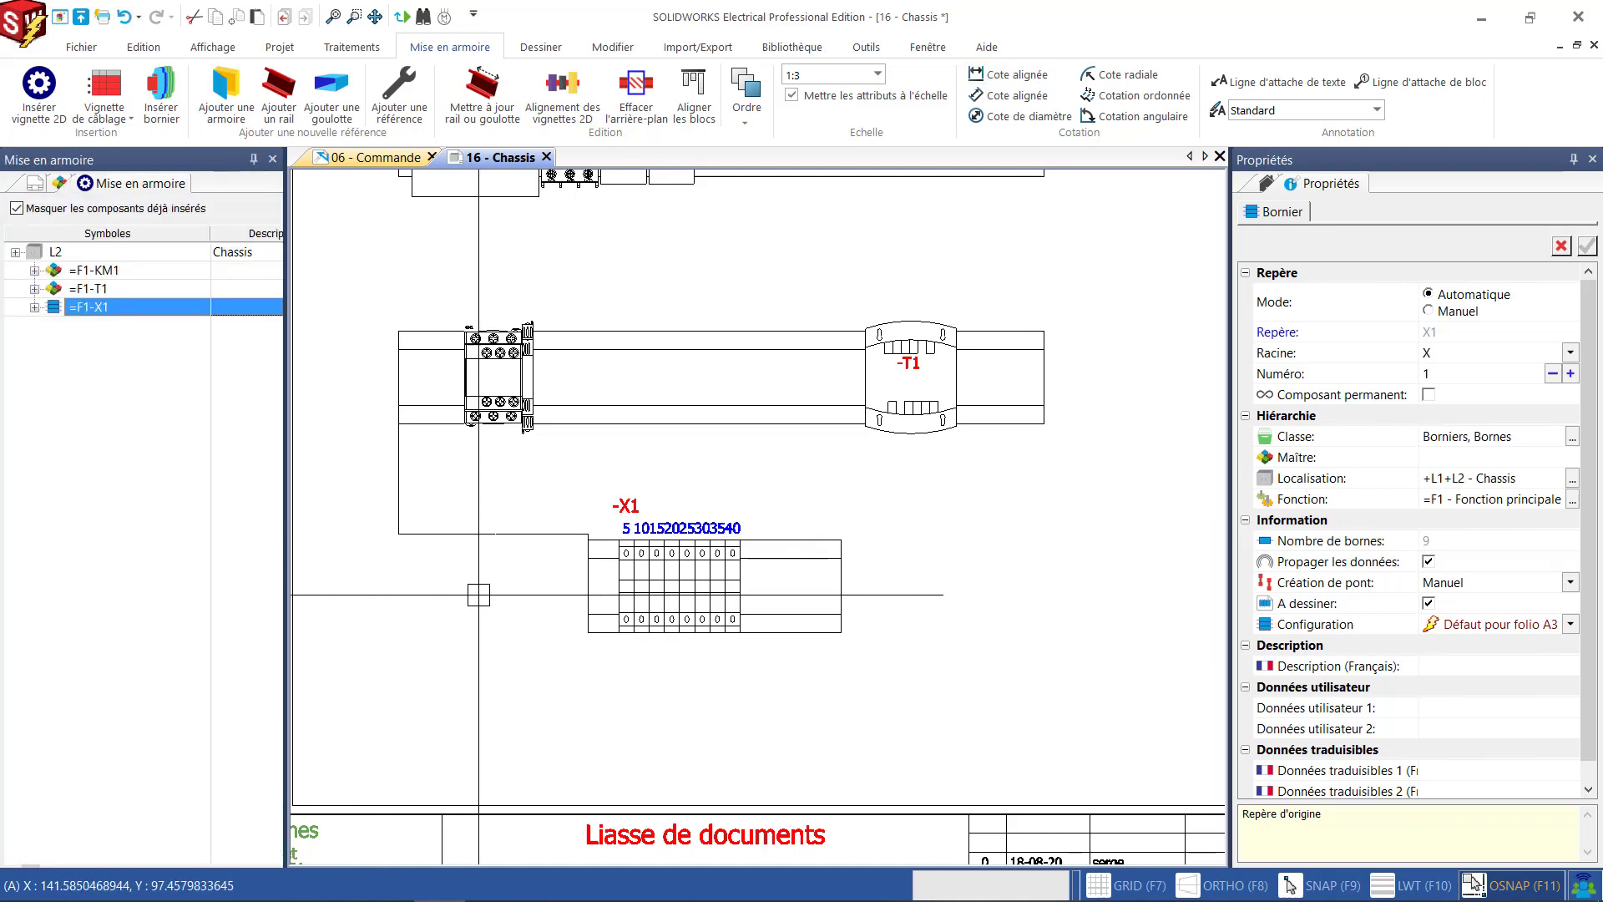
Set the text height of the horizontal dimension between the two rails to 1.
scroll(387, 481, up, 4)
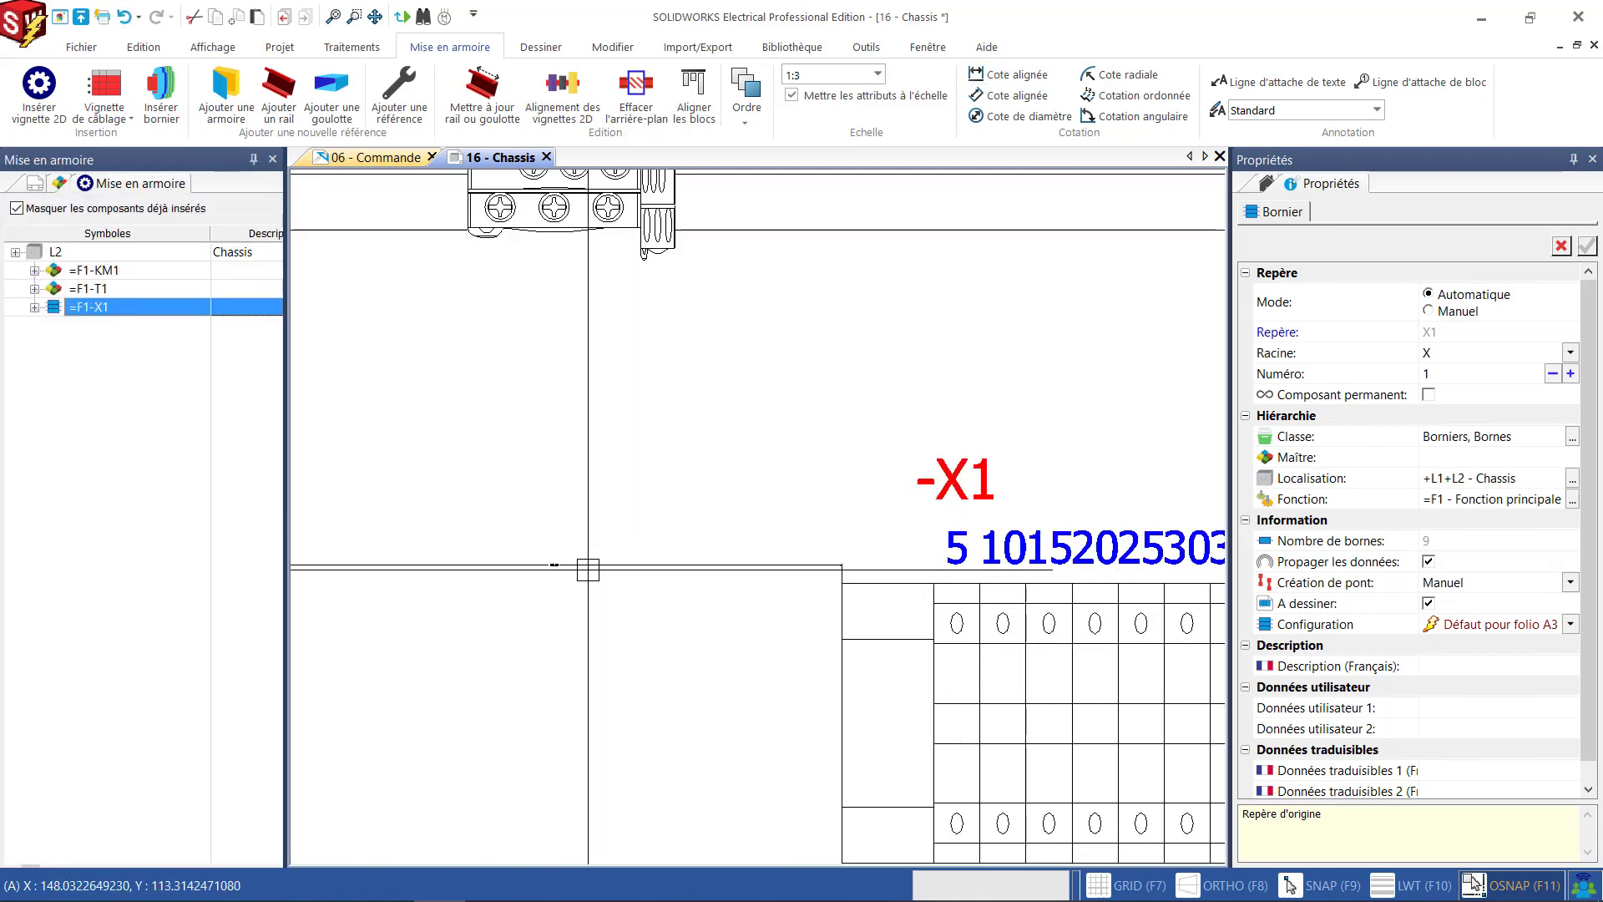
scroll(560, 578, up, 3)
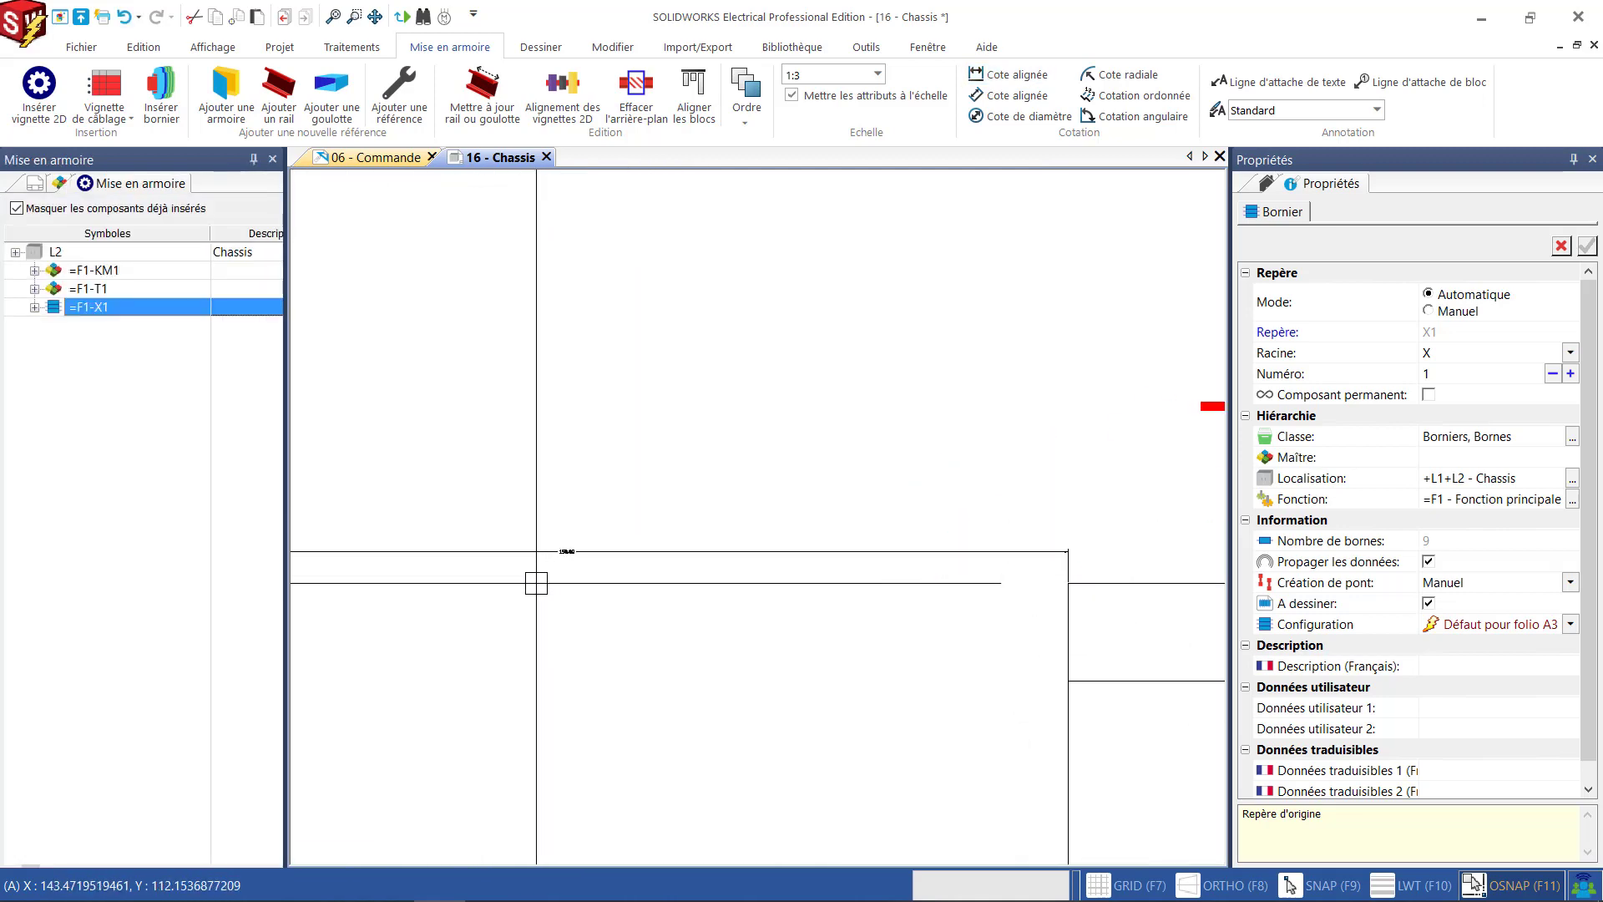
click(605, 535)
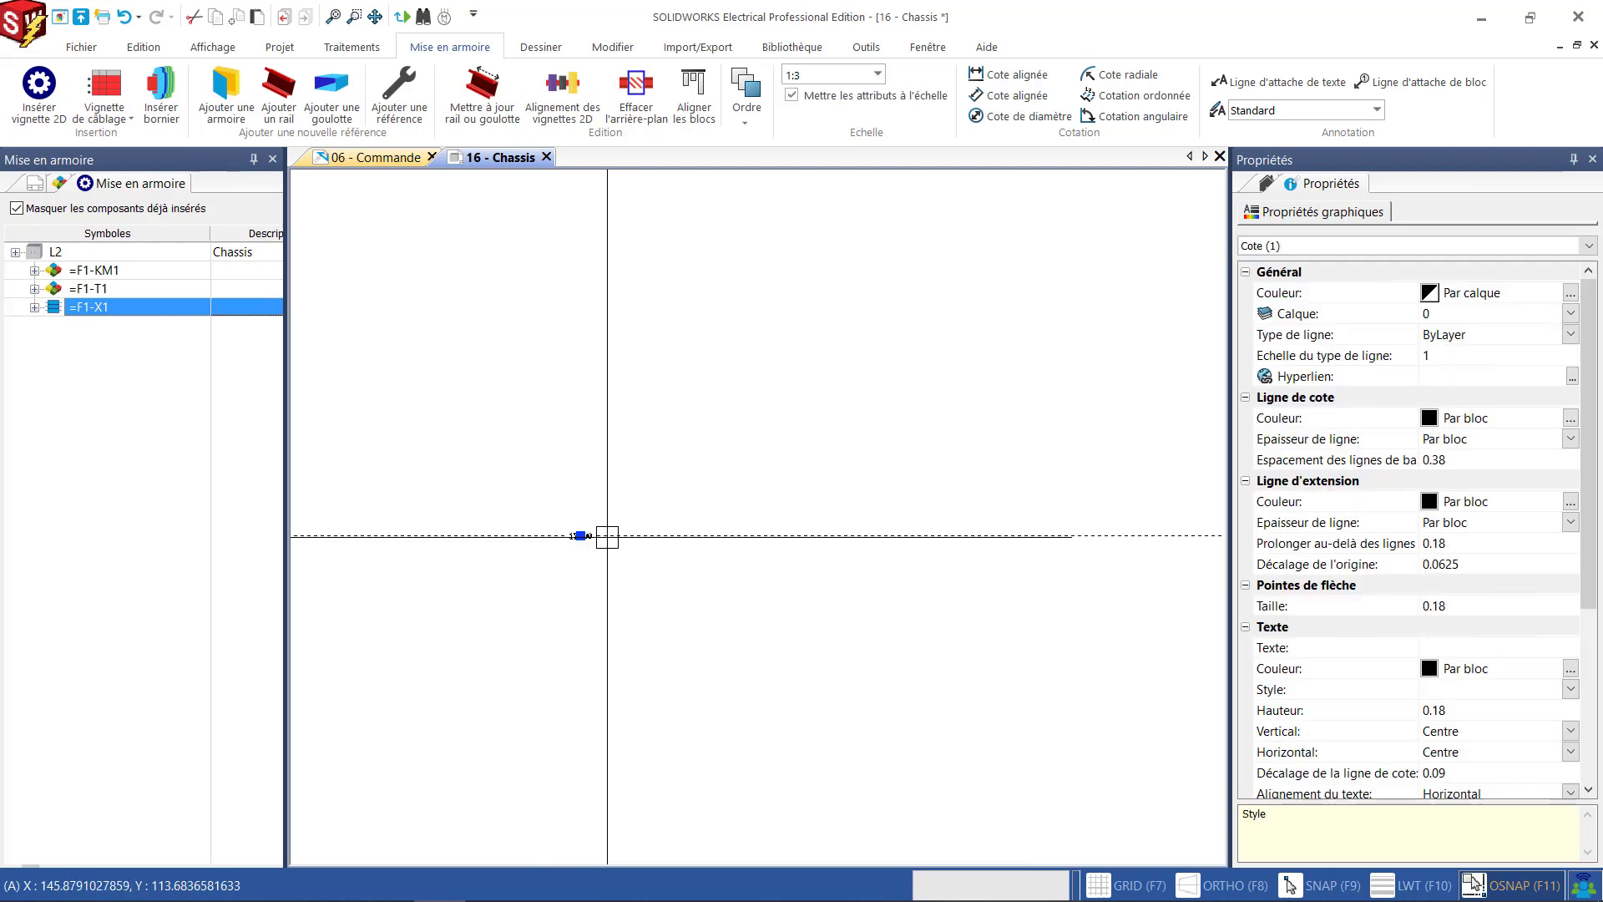
click(1508, 710)
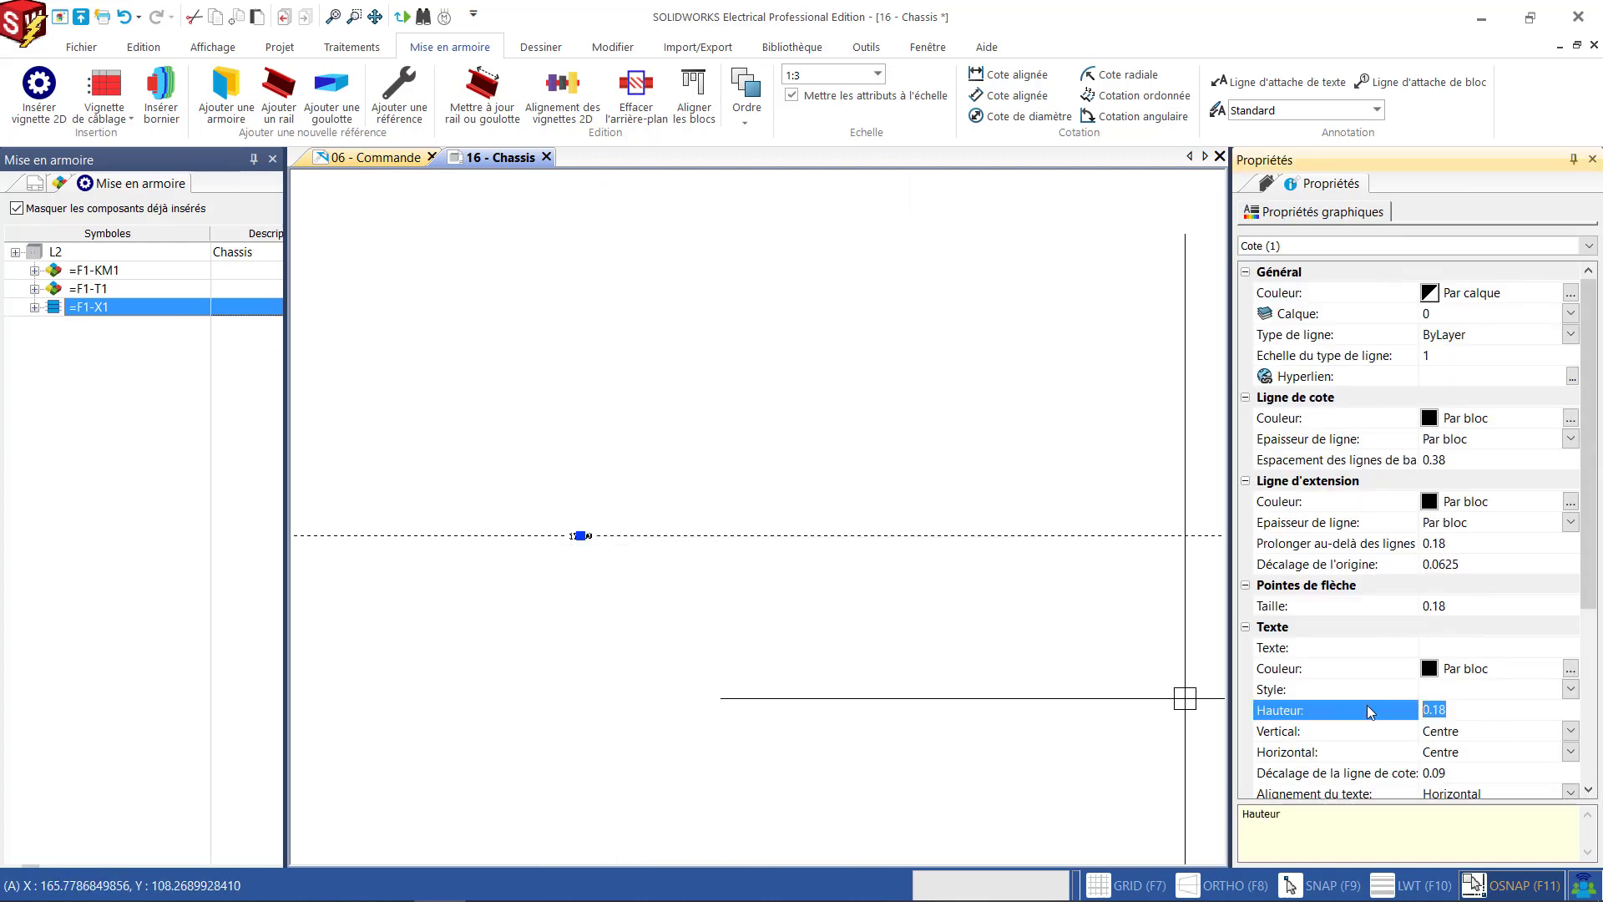
text(1)
key(Return)
scroll(703, 674, down, 3)
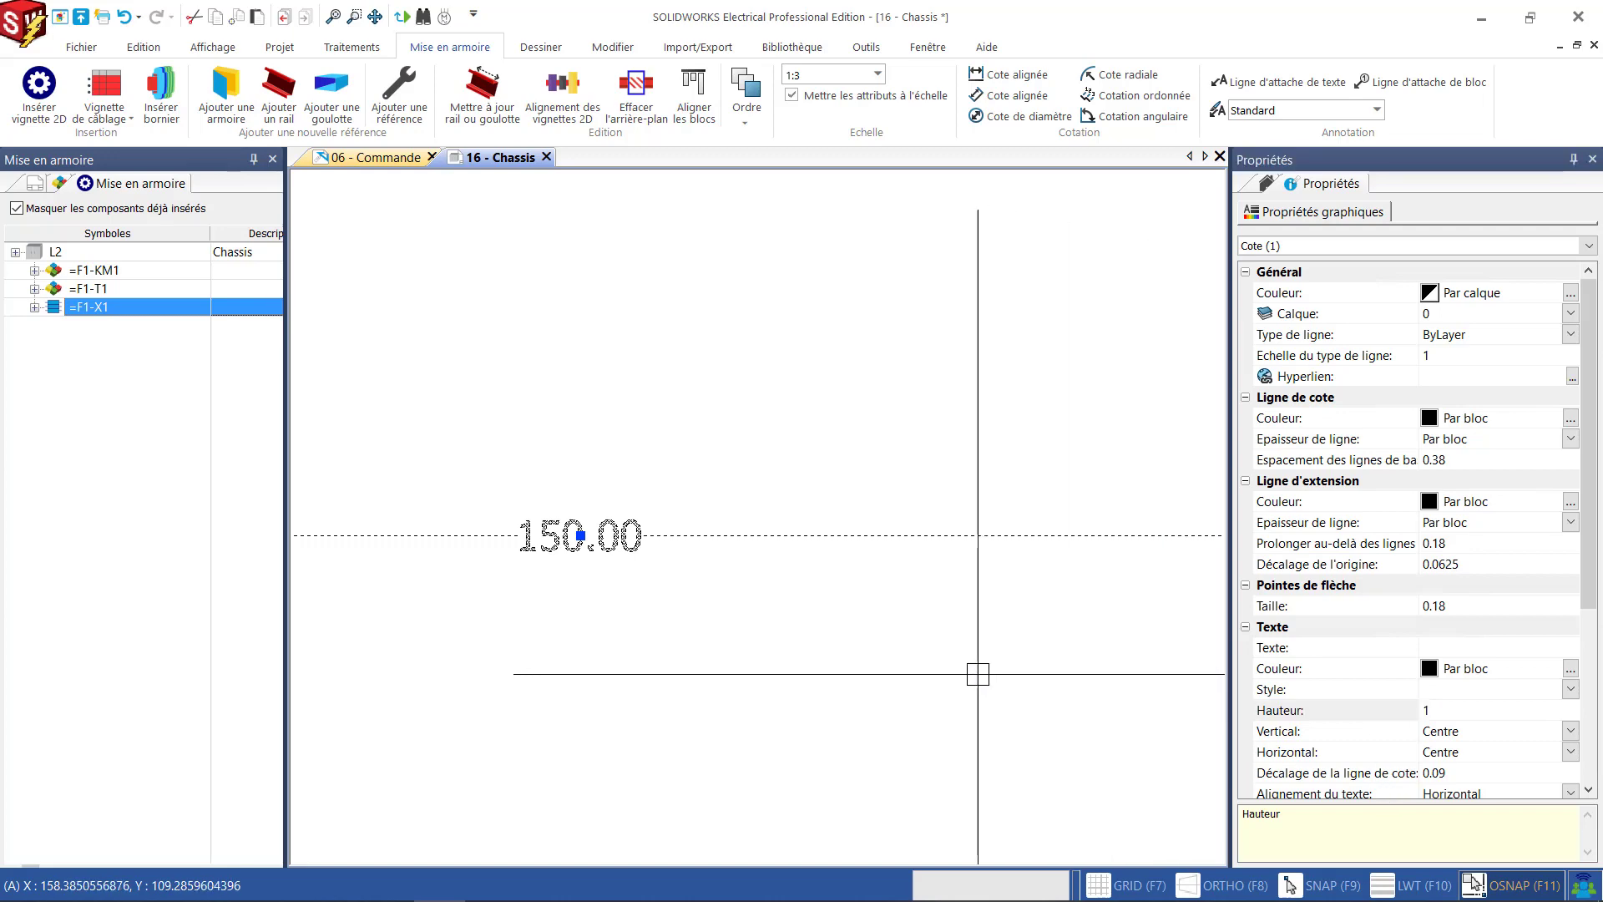
key(Escape)
Add a vertical linear dimension between the middle rail's lower-right corner and the lower rail's upper-right corner.
scroll(703, 674, down, 5)
middle_drag(703, 675, 561, 589)
click(1008, 75)
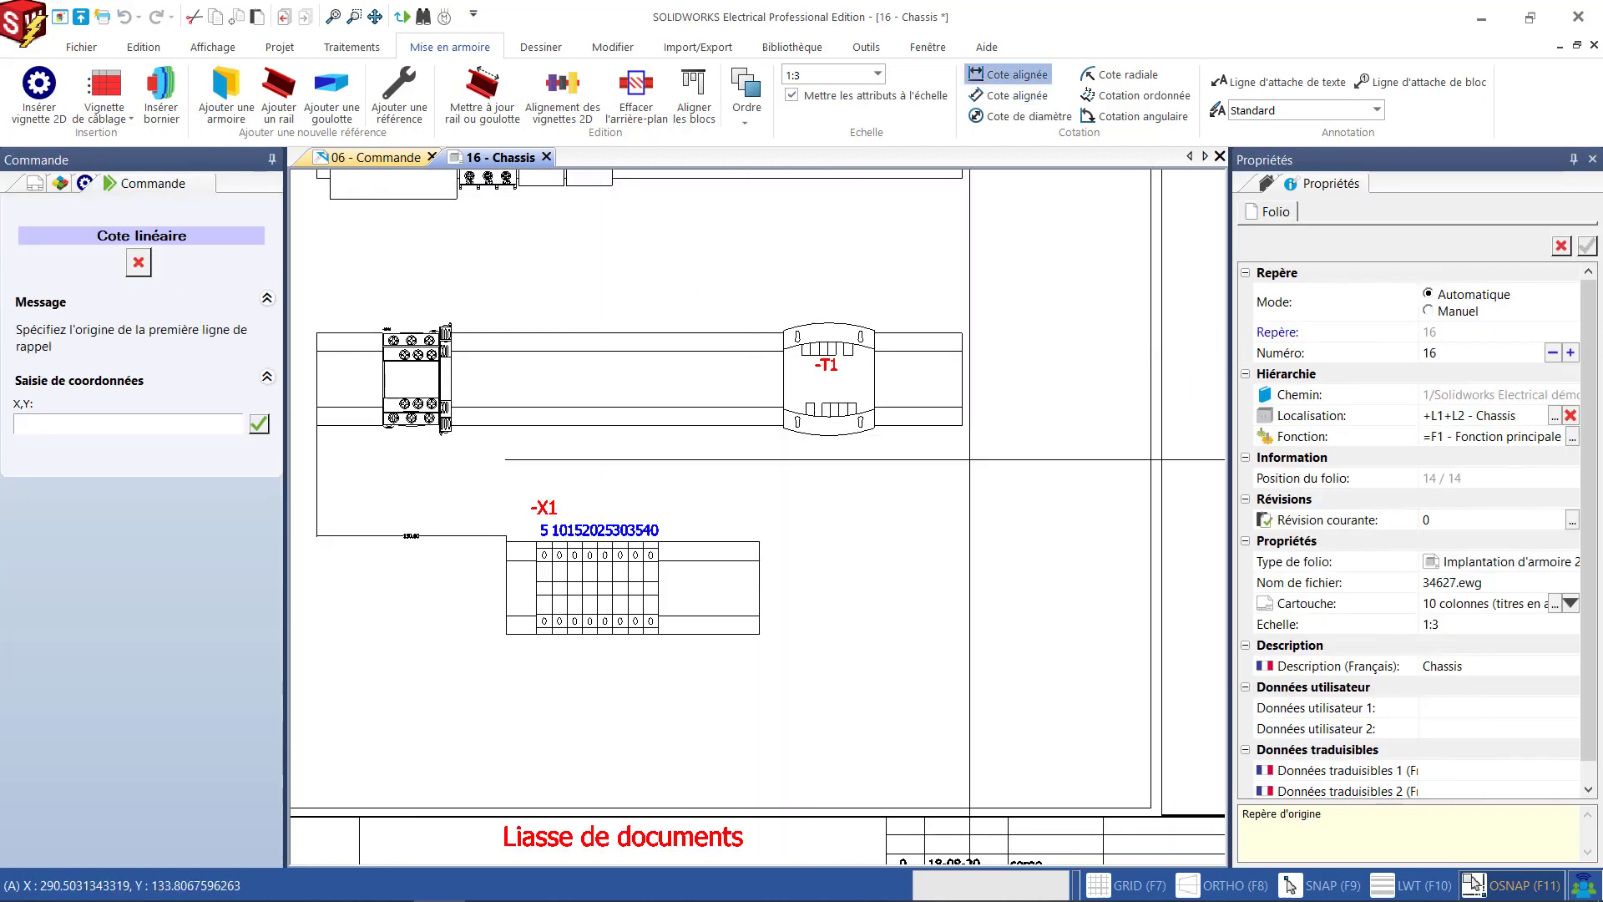
click(506, 542)
click(759, 541)
click(771, 483)
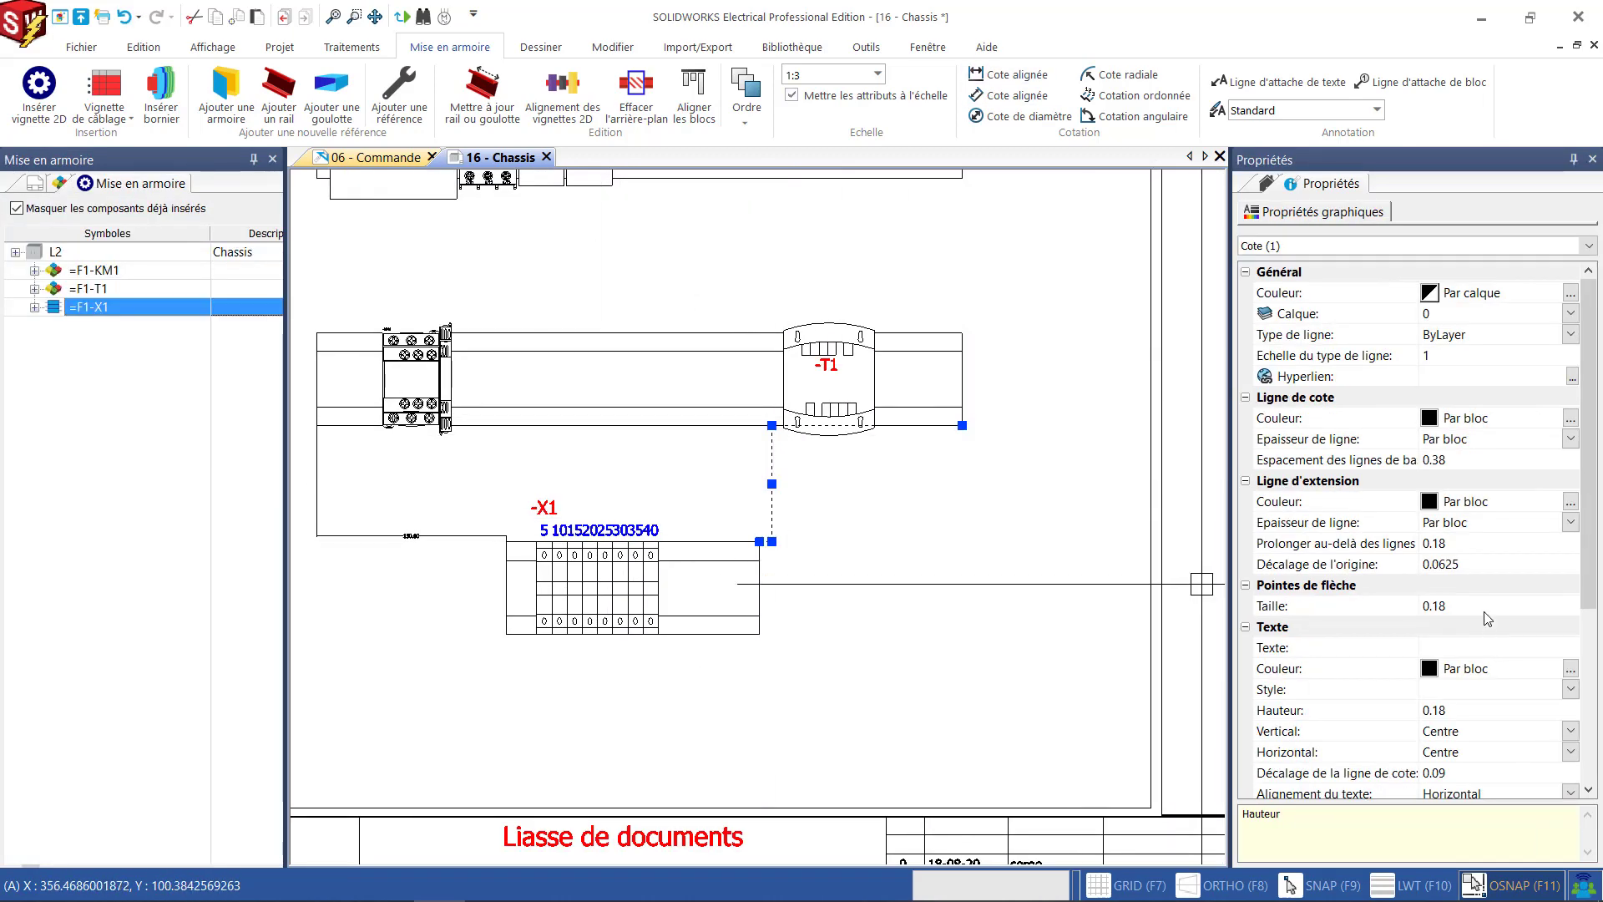
Set the vertical dimension's text height to 1 and move its dimension line just beyond the middle rail's right end.
click(1488, 715)
text(1)
key(Return)
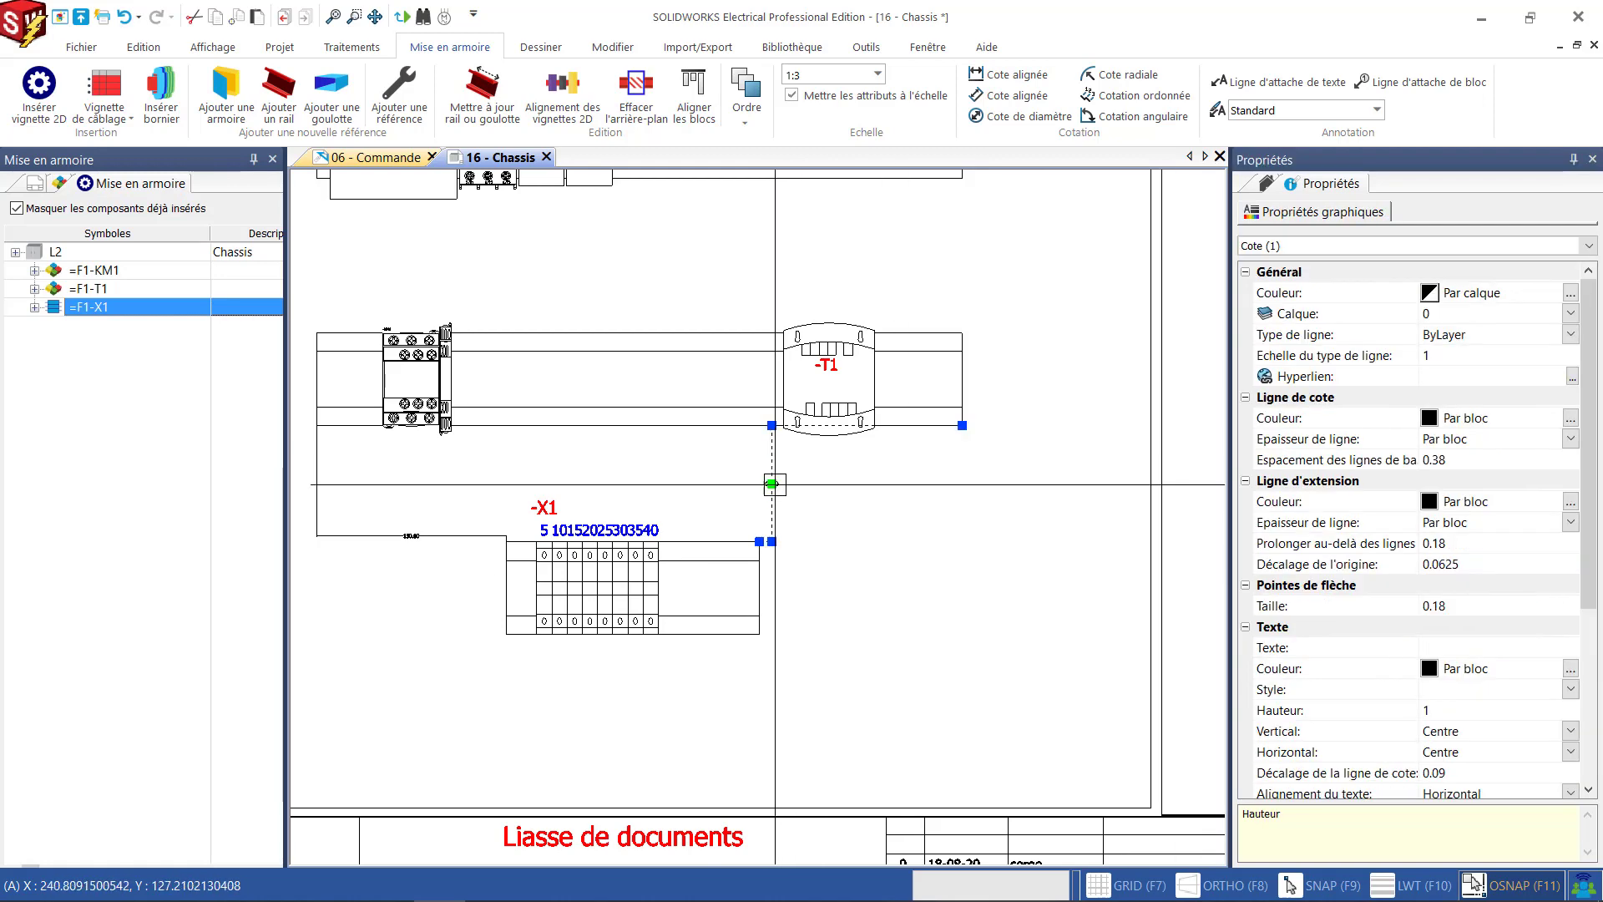
key(Escape)
scroll(838, 585, down, 3)
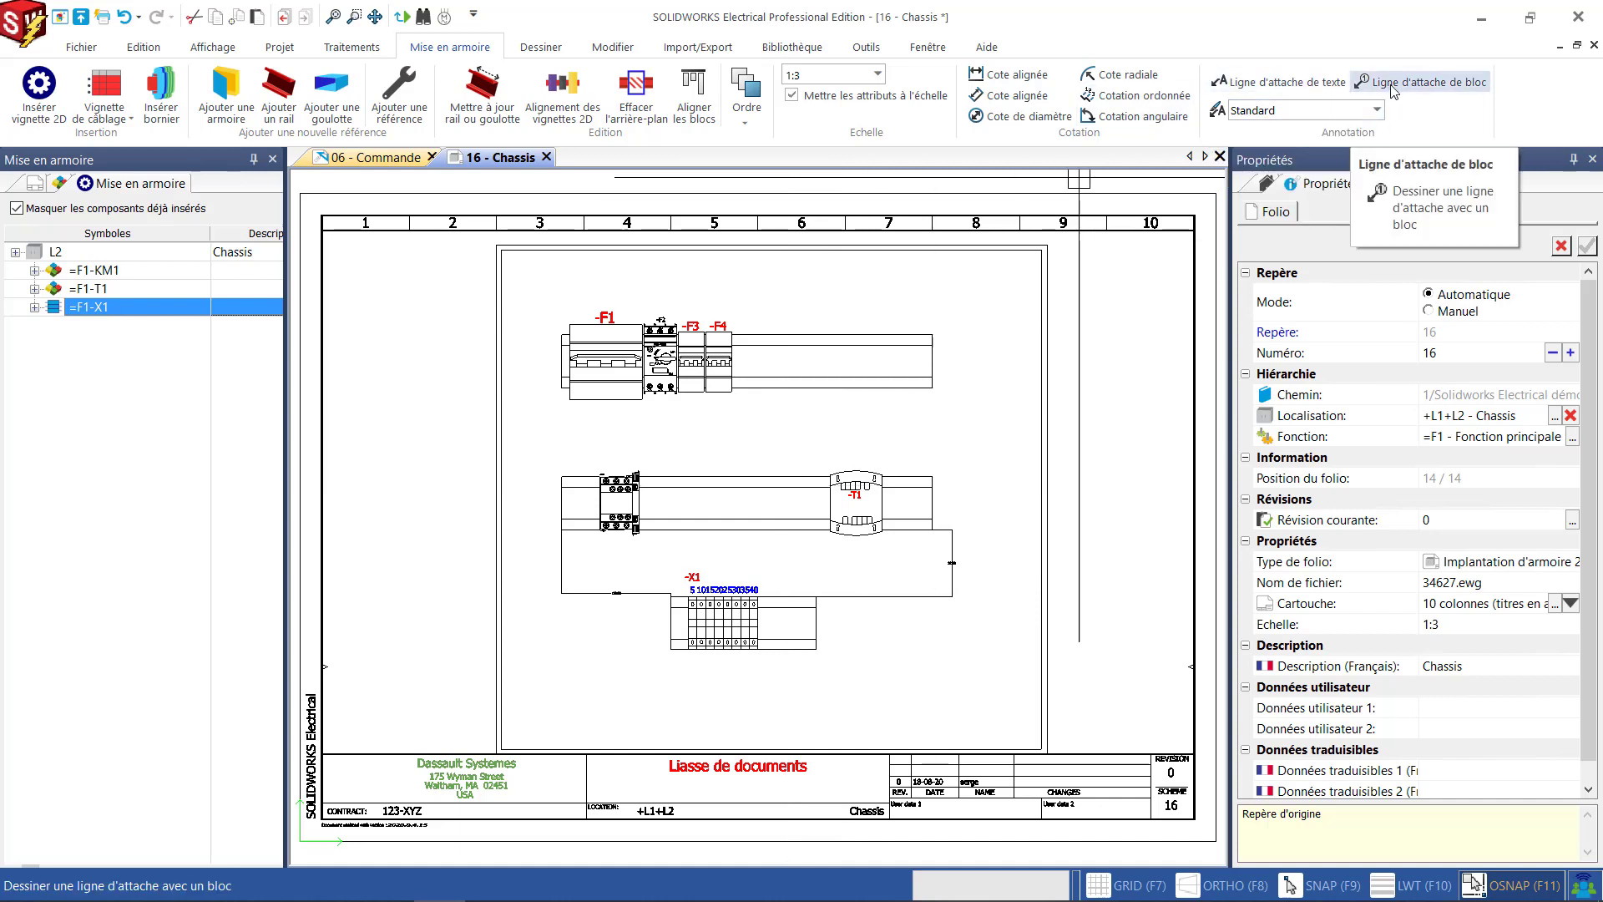
Add a text leader reading "Disjoncteur F1" from the F1 breaker's upper-left corner to the blank area beyond the enclosure's left side.
click(1278, 82)
click(570, 324)
click(409, 291)
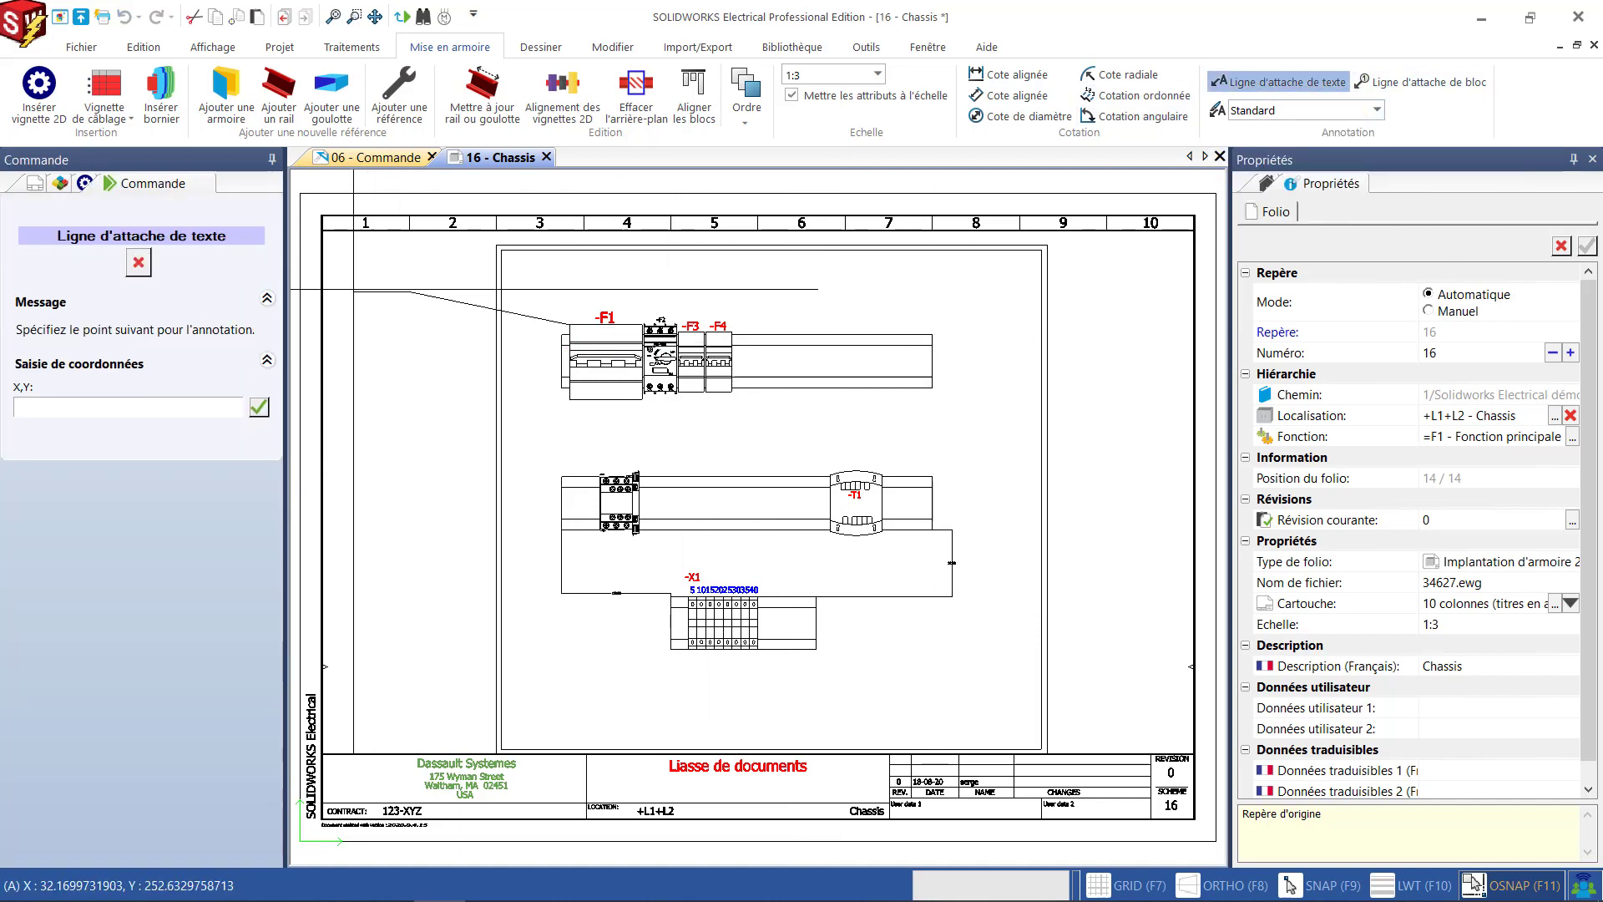
click(351, 289)
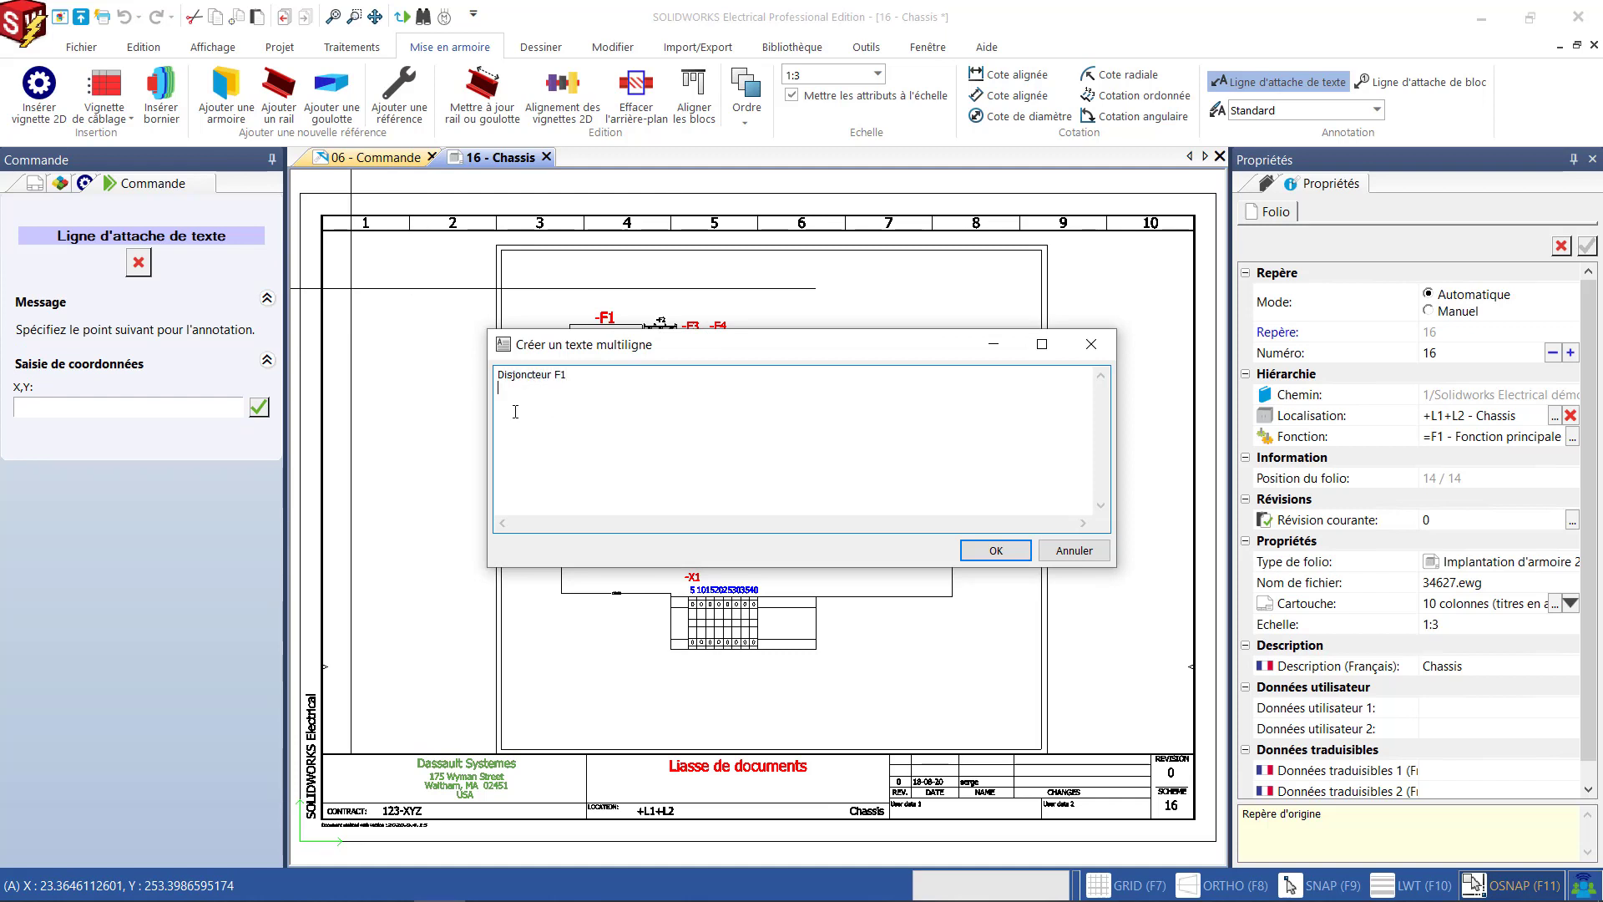
click(995, 550)
scroll(383, 283, up, 6)
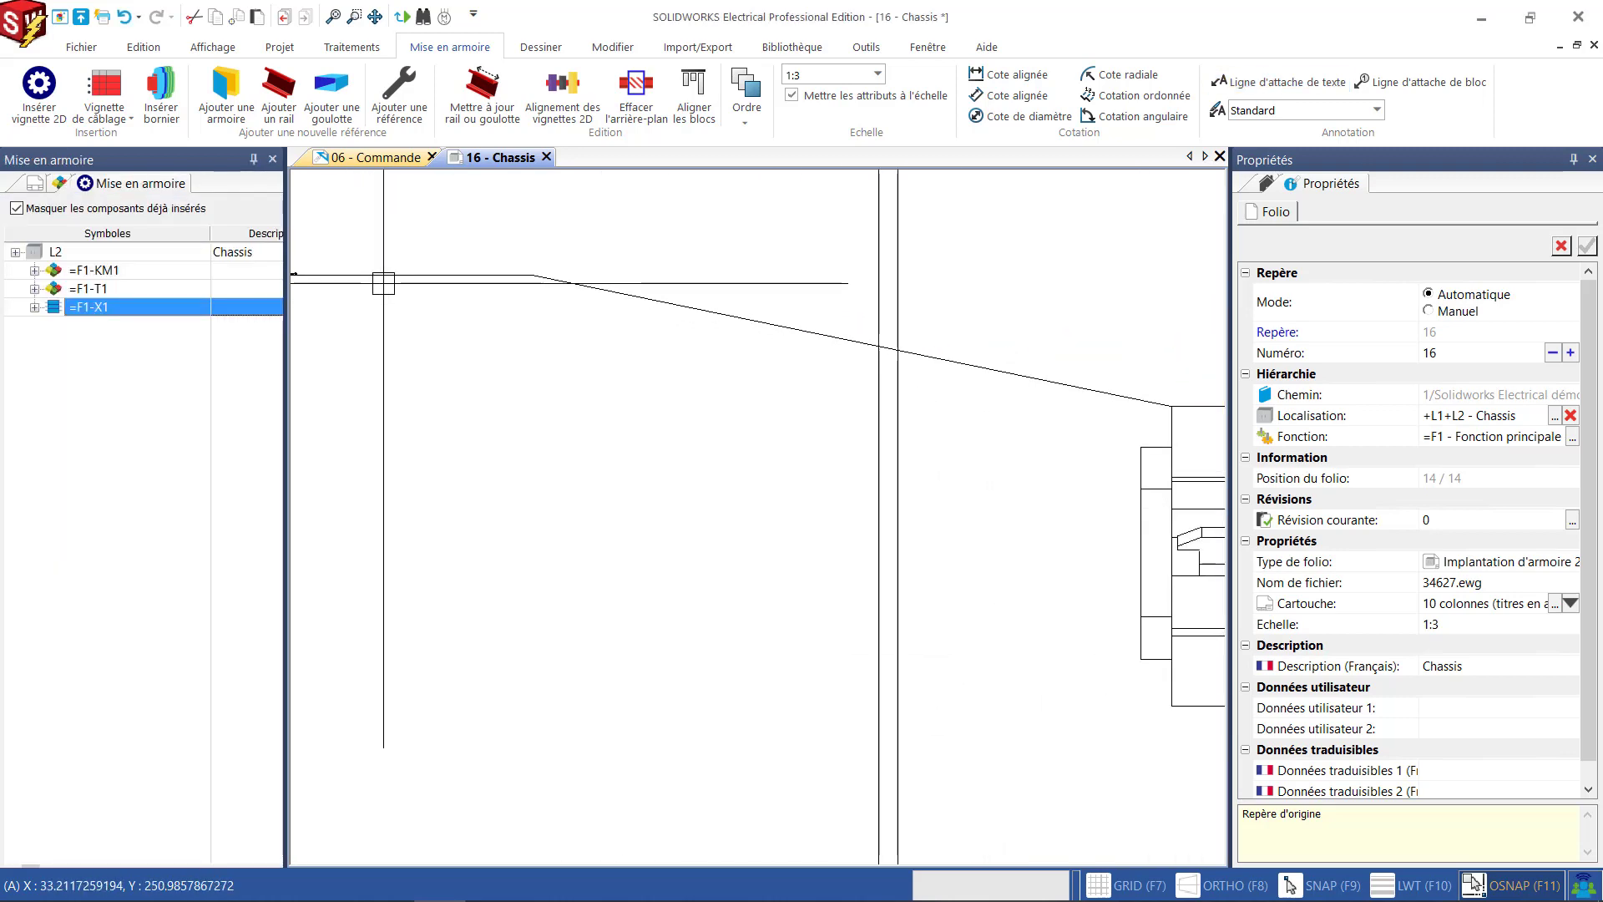
Increase the text height of the "Disjoncteur F1" leader so its label is readable.
click(383, 283)
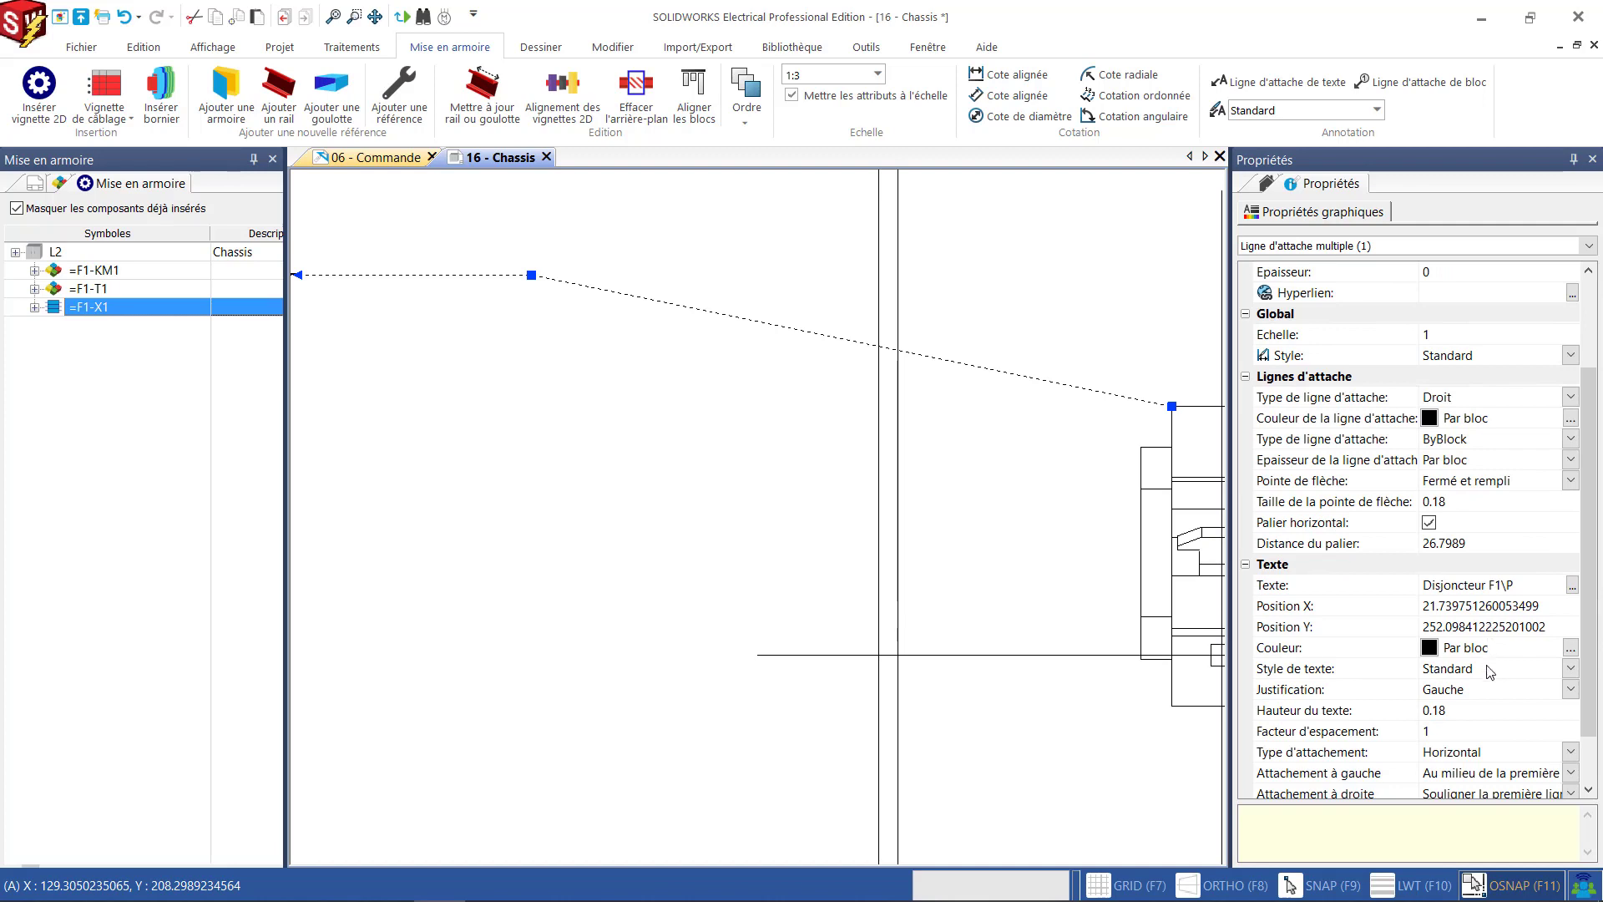
click(1488, 713)
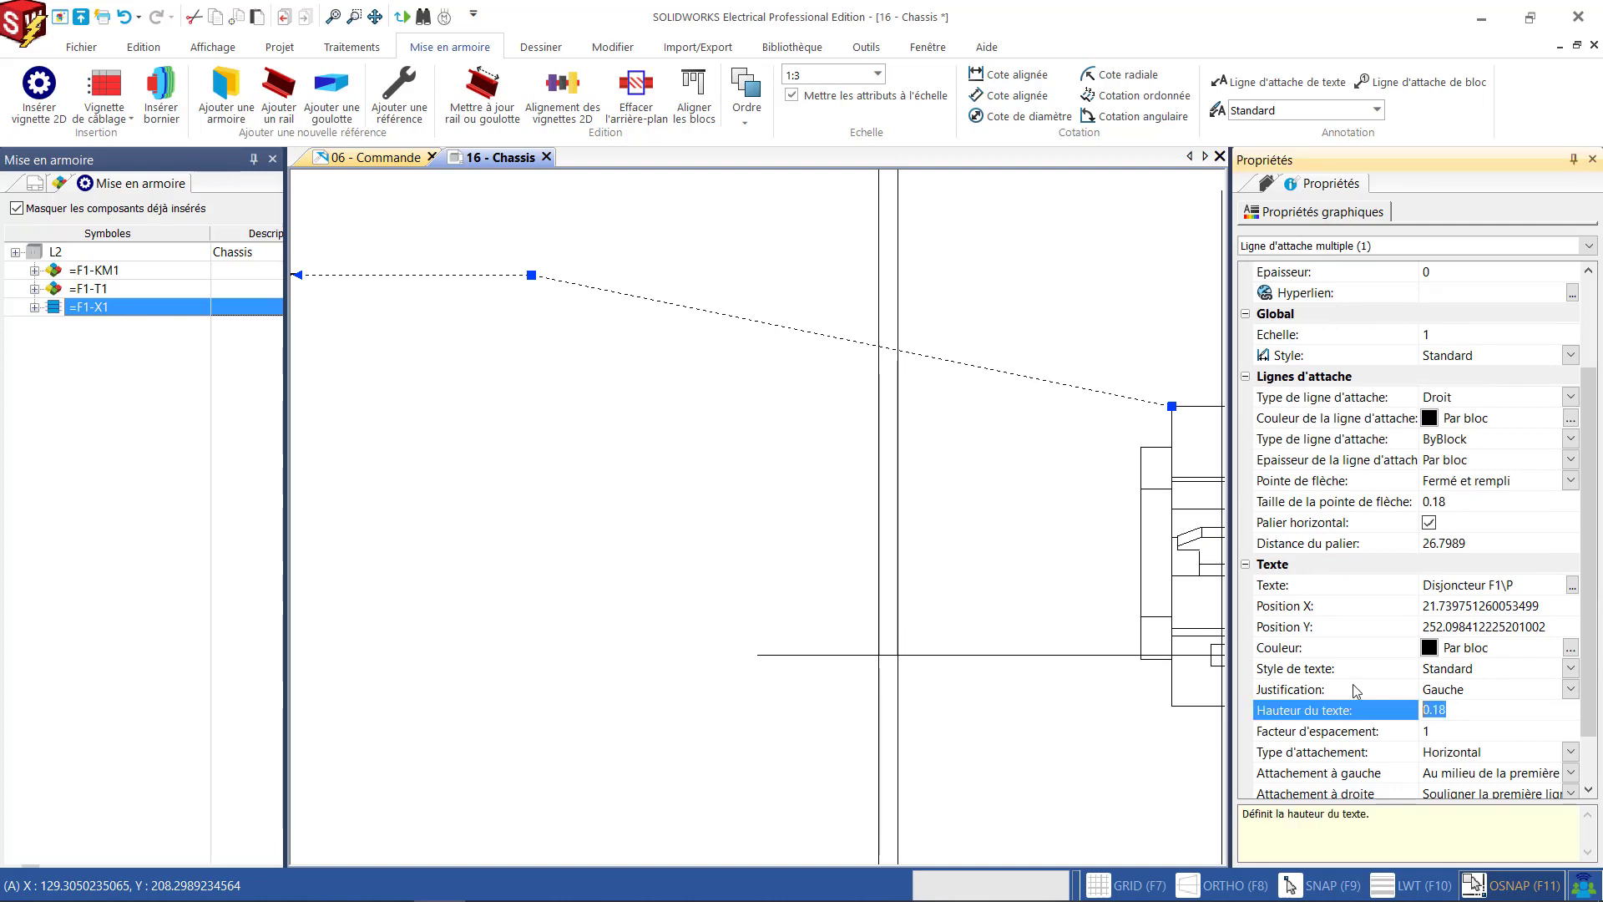
scroll(655, 449, down, 3)
key(Escape)
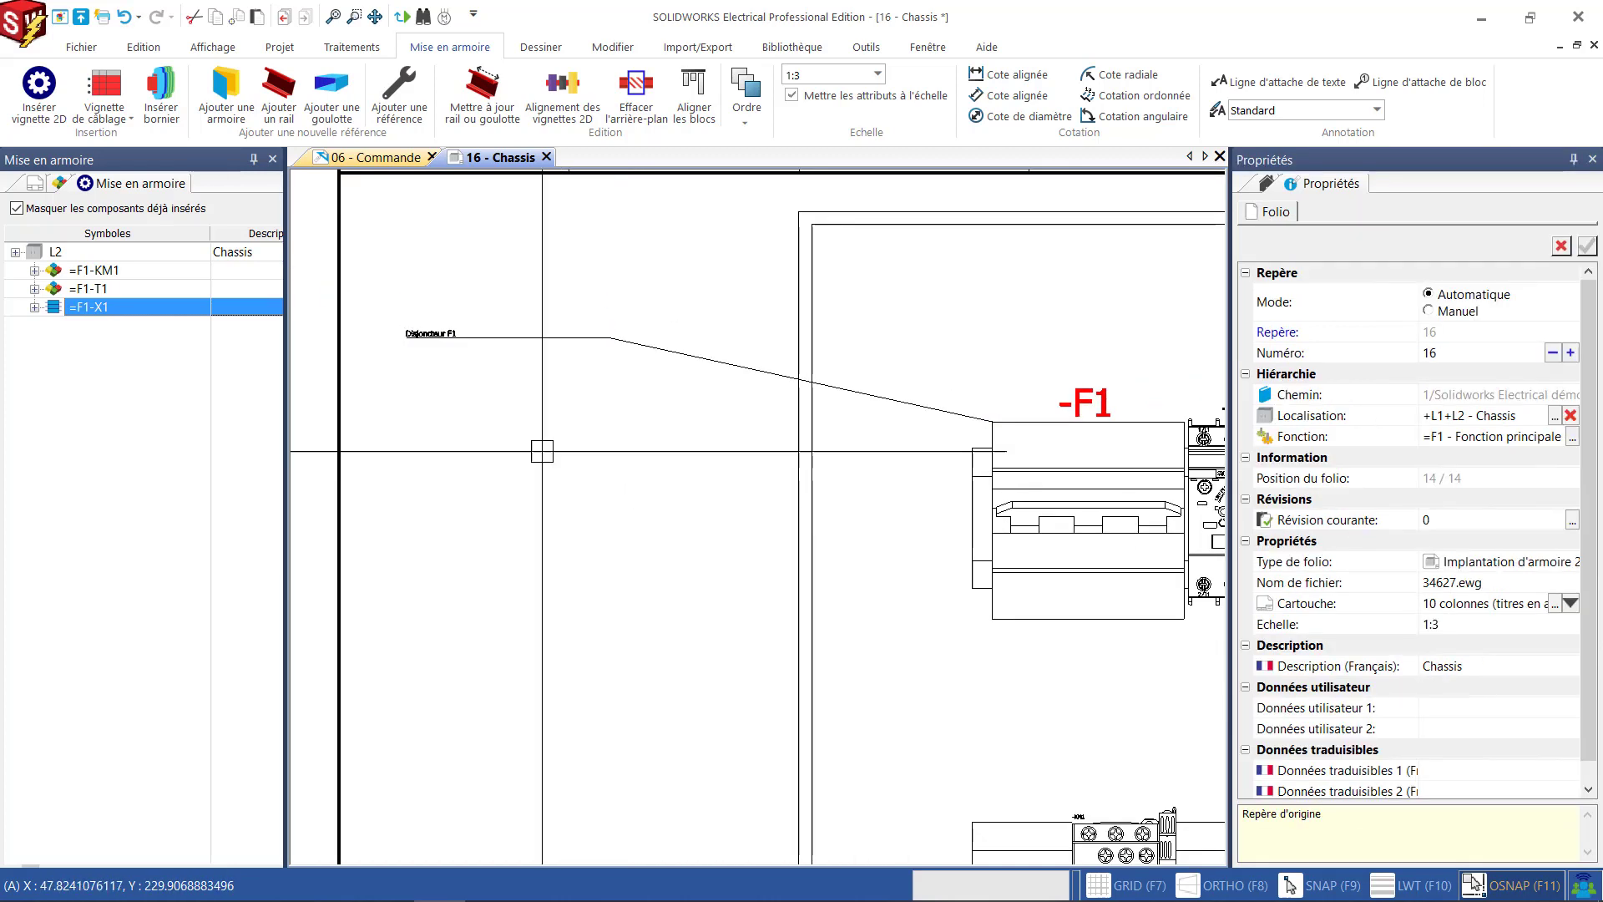
scroll(424, 346, up, 5)
scroll(504, 468, down, 4)
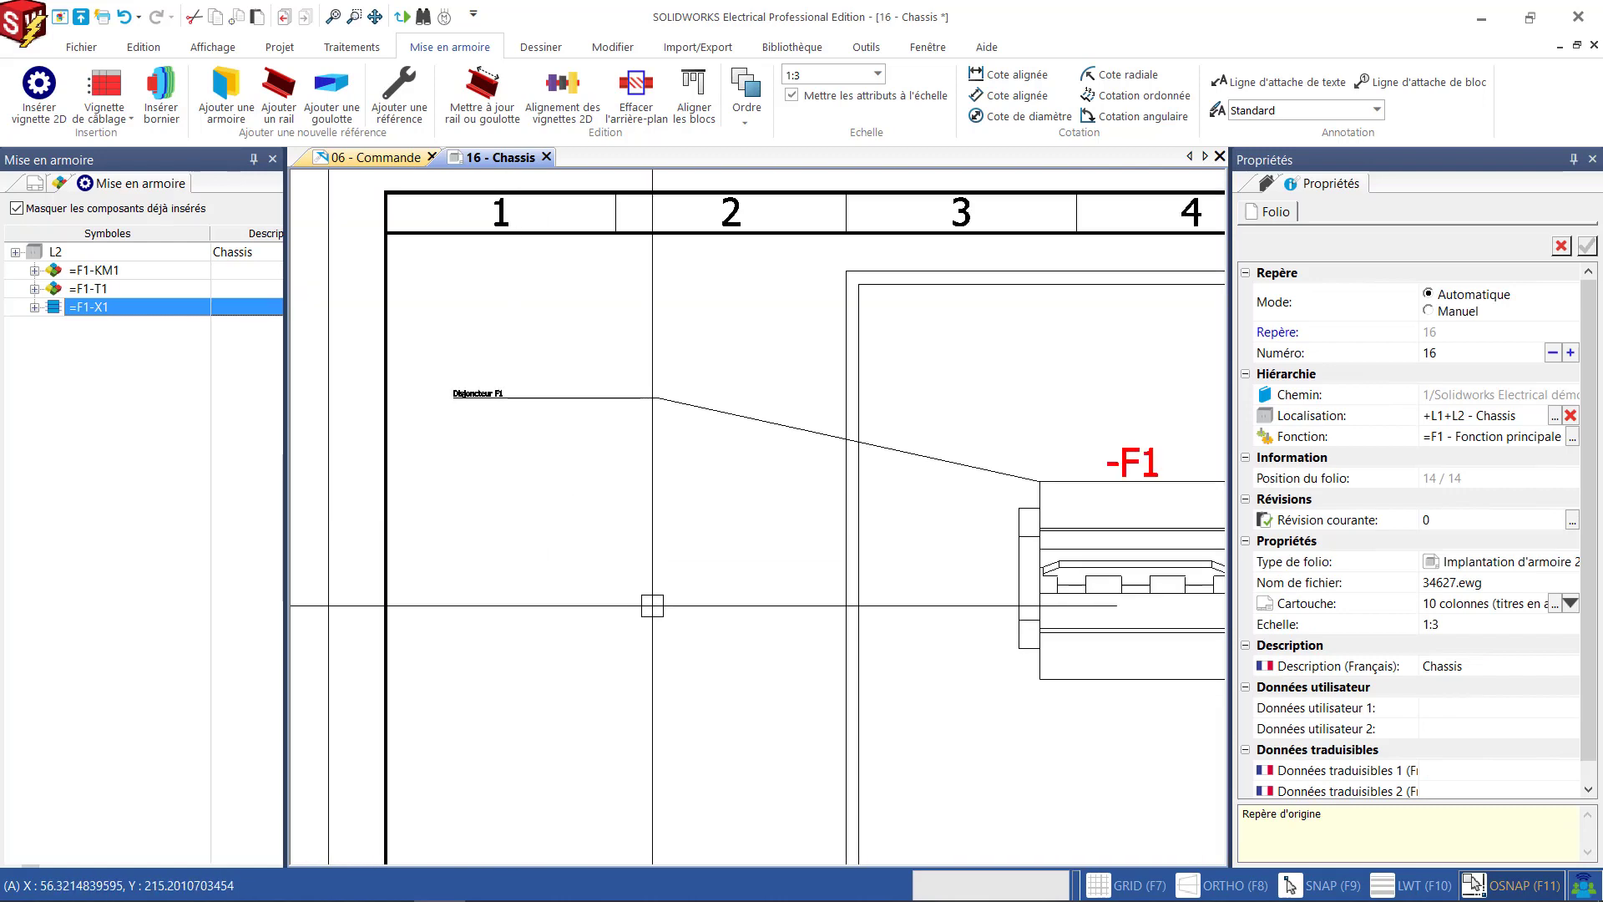
middle_click(692, 652)
middle_click(692, 652)
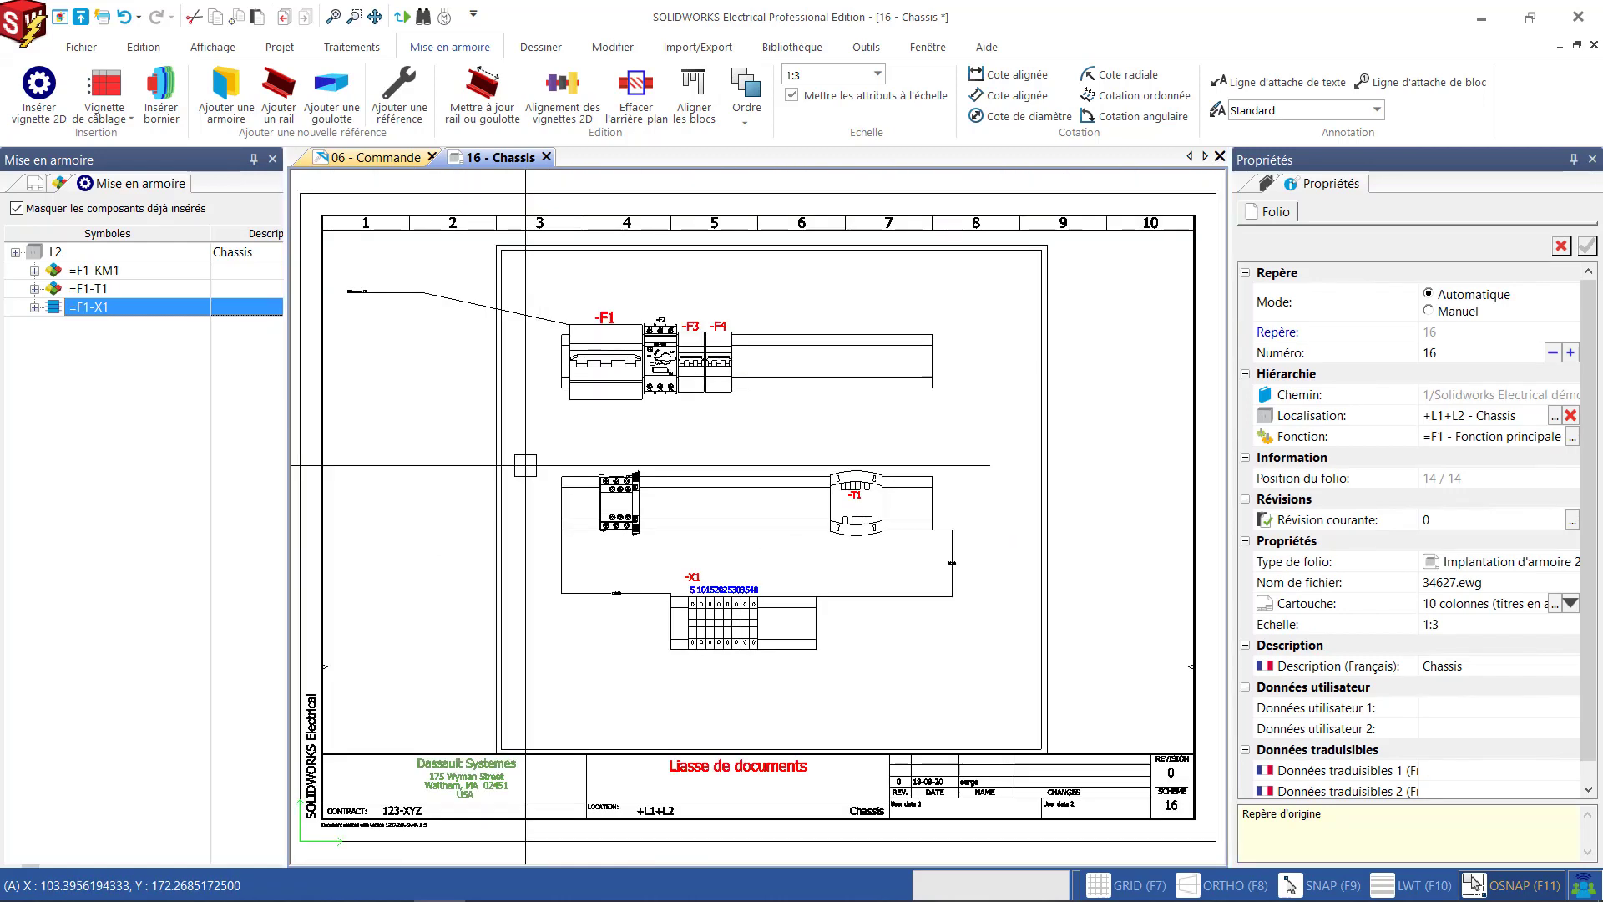
Open folio 14 - Porte from the project's documents.
click(16, 209)
click(16, 209)
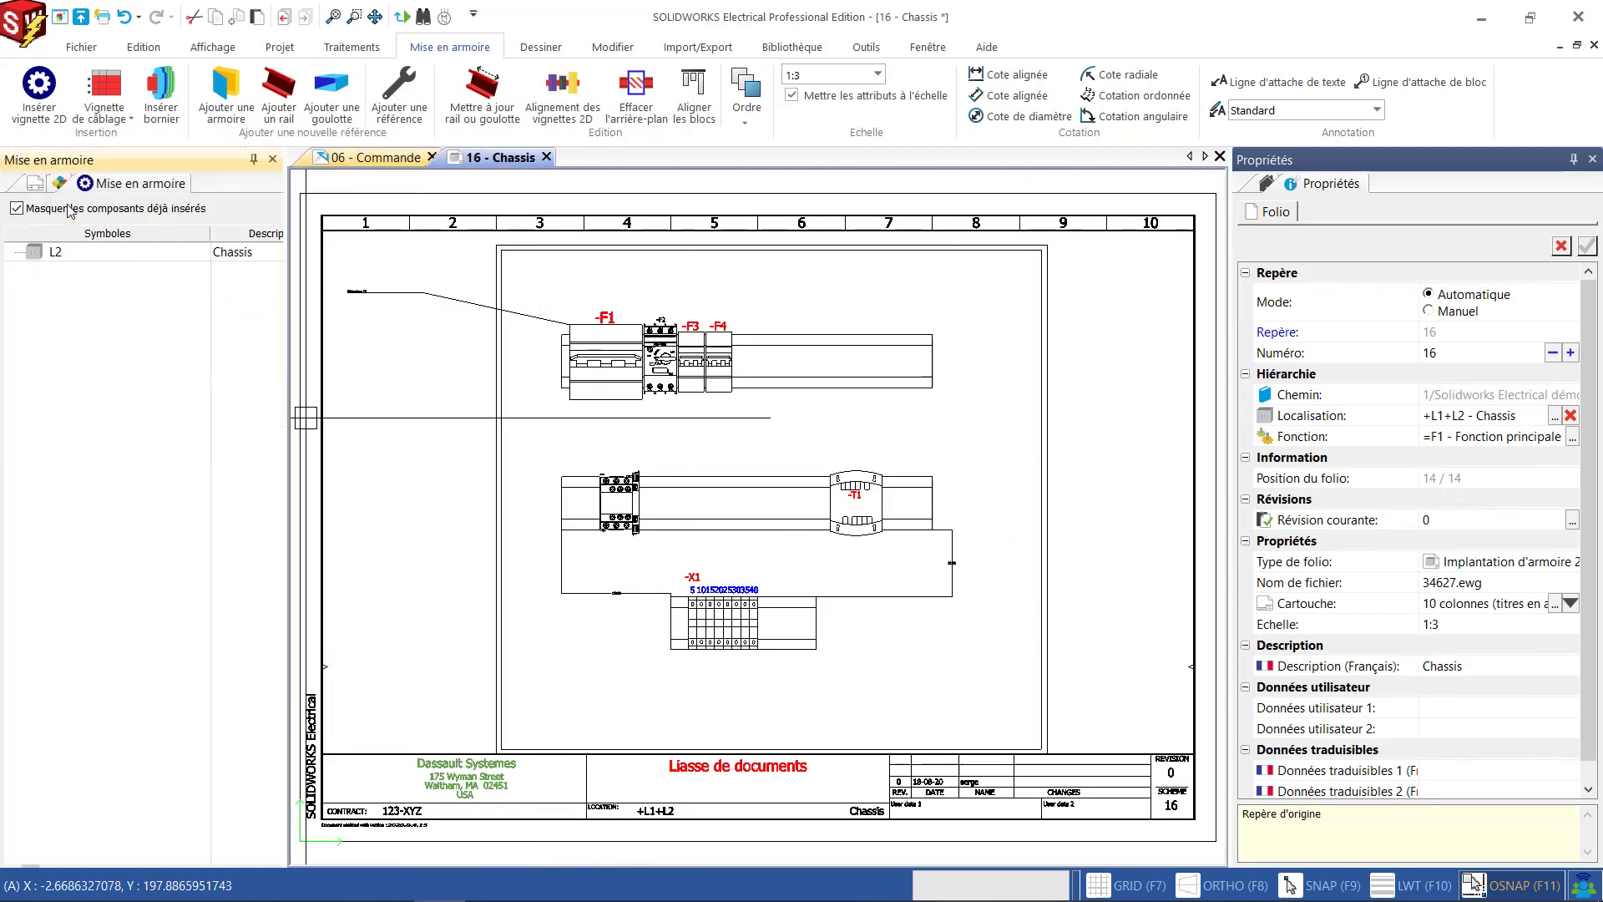
click(36, 185)
double_click(104, 445)
drag(106, 341, 81, 269)
right_click(82, 272)
click(133, 285)
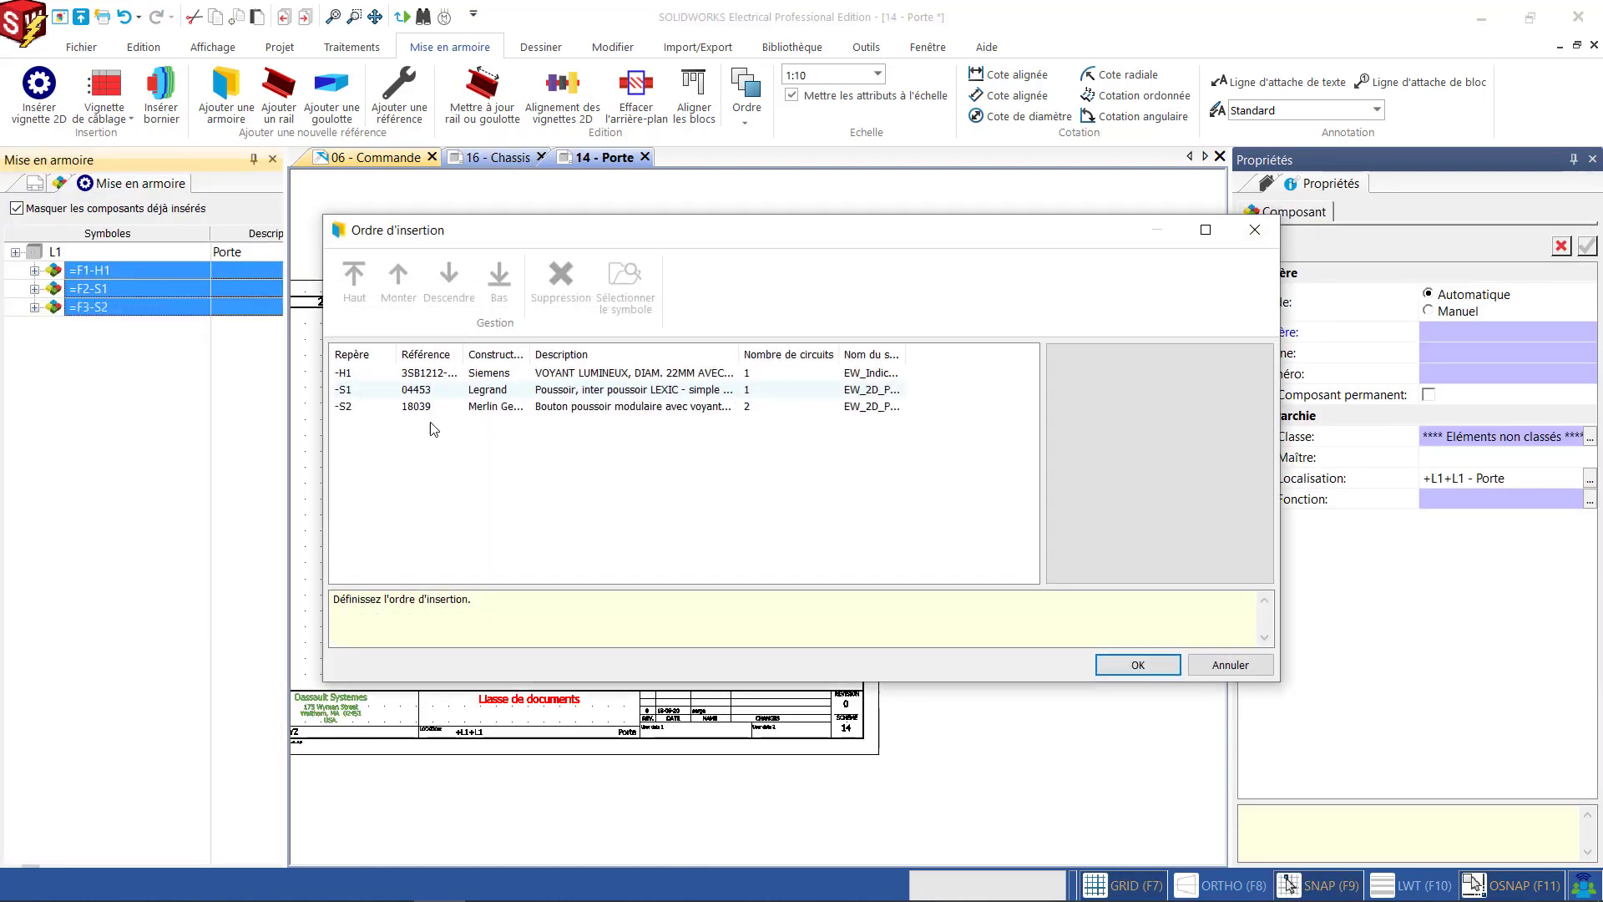
click(1129, 666)
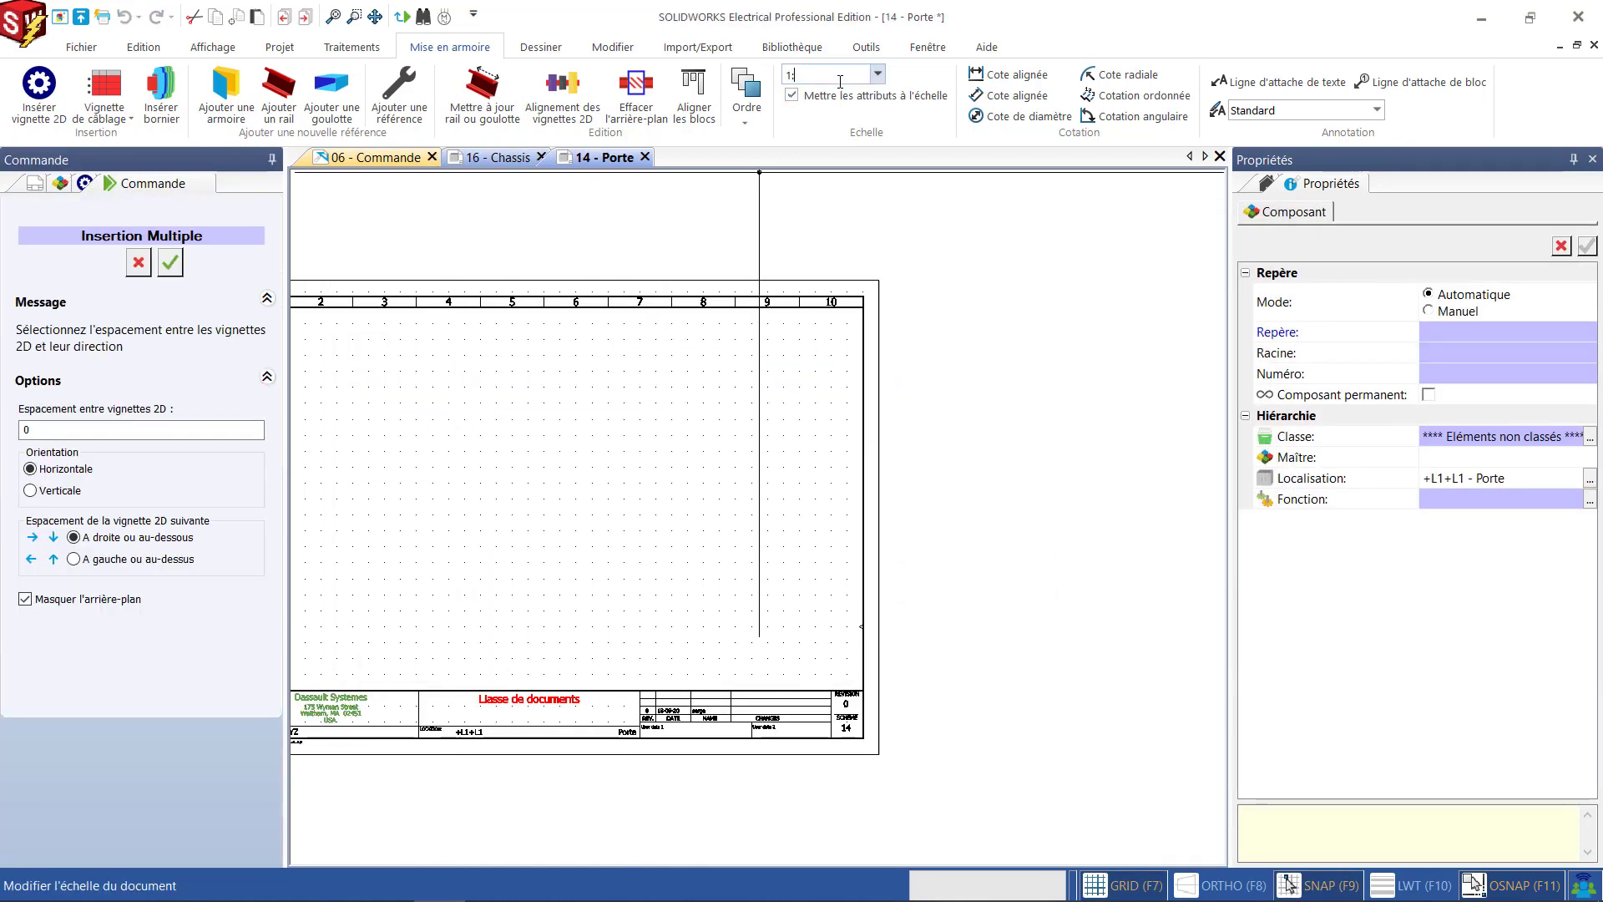
Set the Porte folio's scale to 1:3.
text(10)
key(Return)
scroll(511, 436, down, 3)
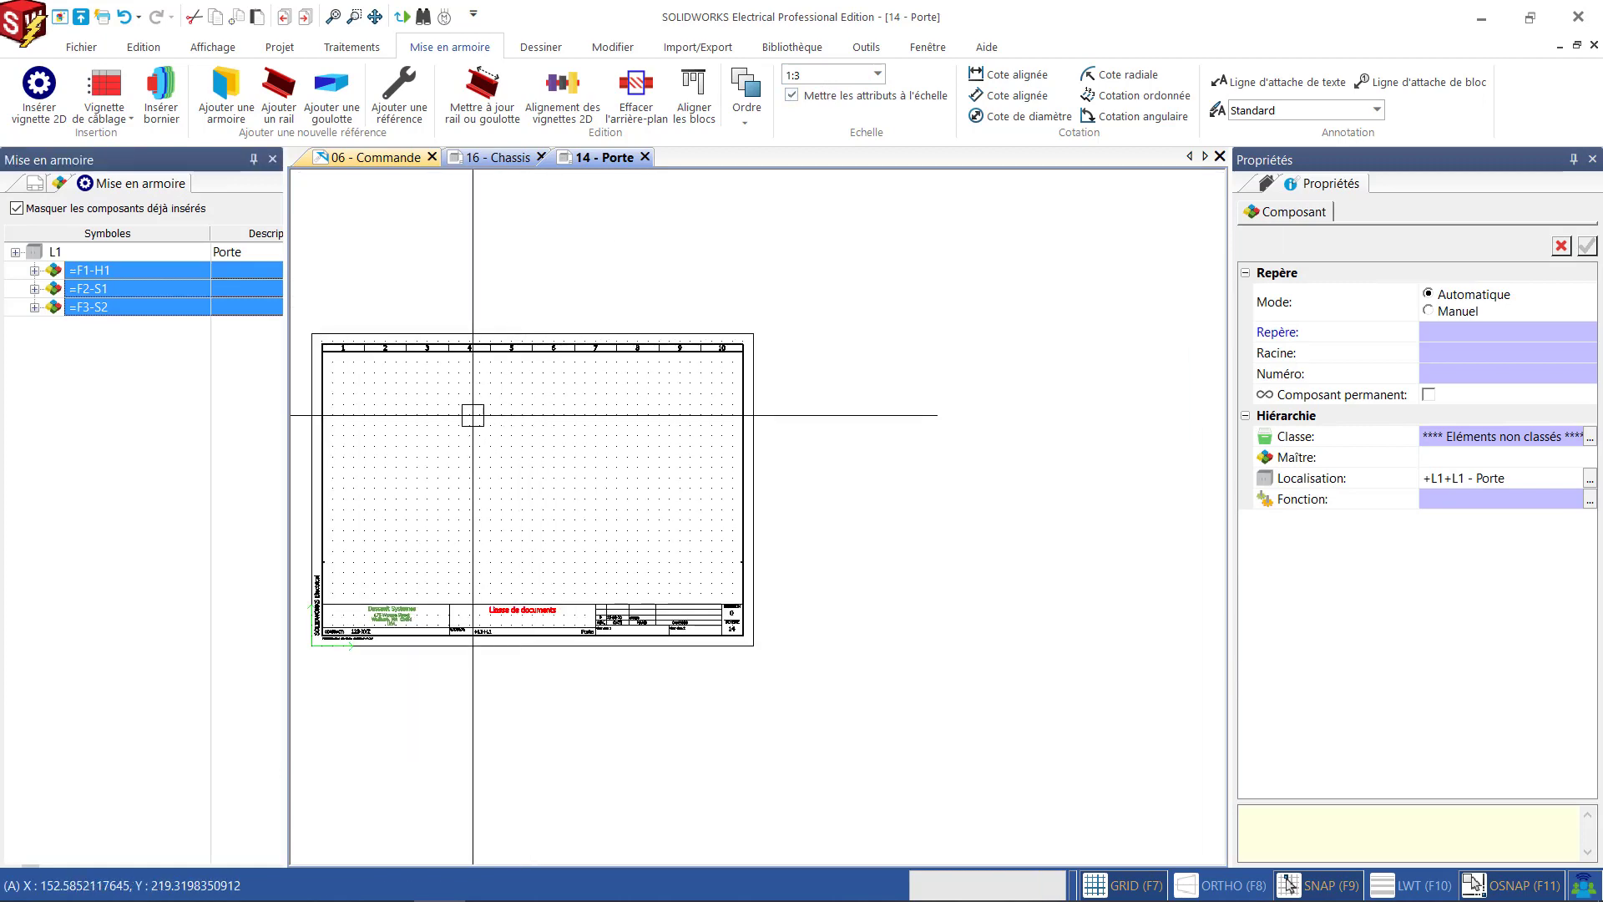
Insert the 2D footprints of H1, S1 and S2 together as a horizontal row in the upper part of the Porte folio, in the listed order.
scroll(305, 427, up, 5)
click(84, 272)
shift+click(79, 306)
right_click(126, 311)
click(171, 324)
click(1129, 665)
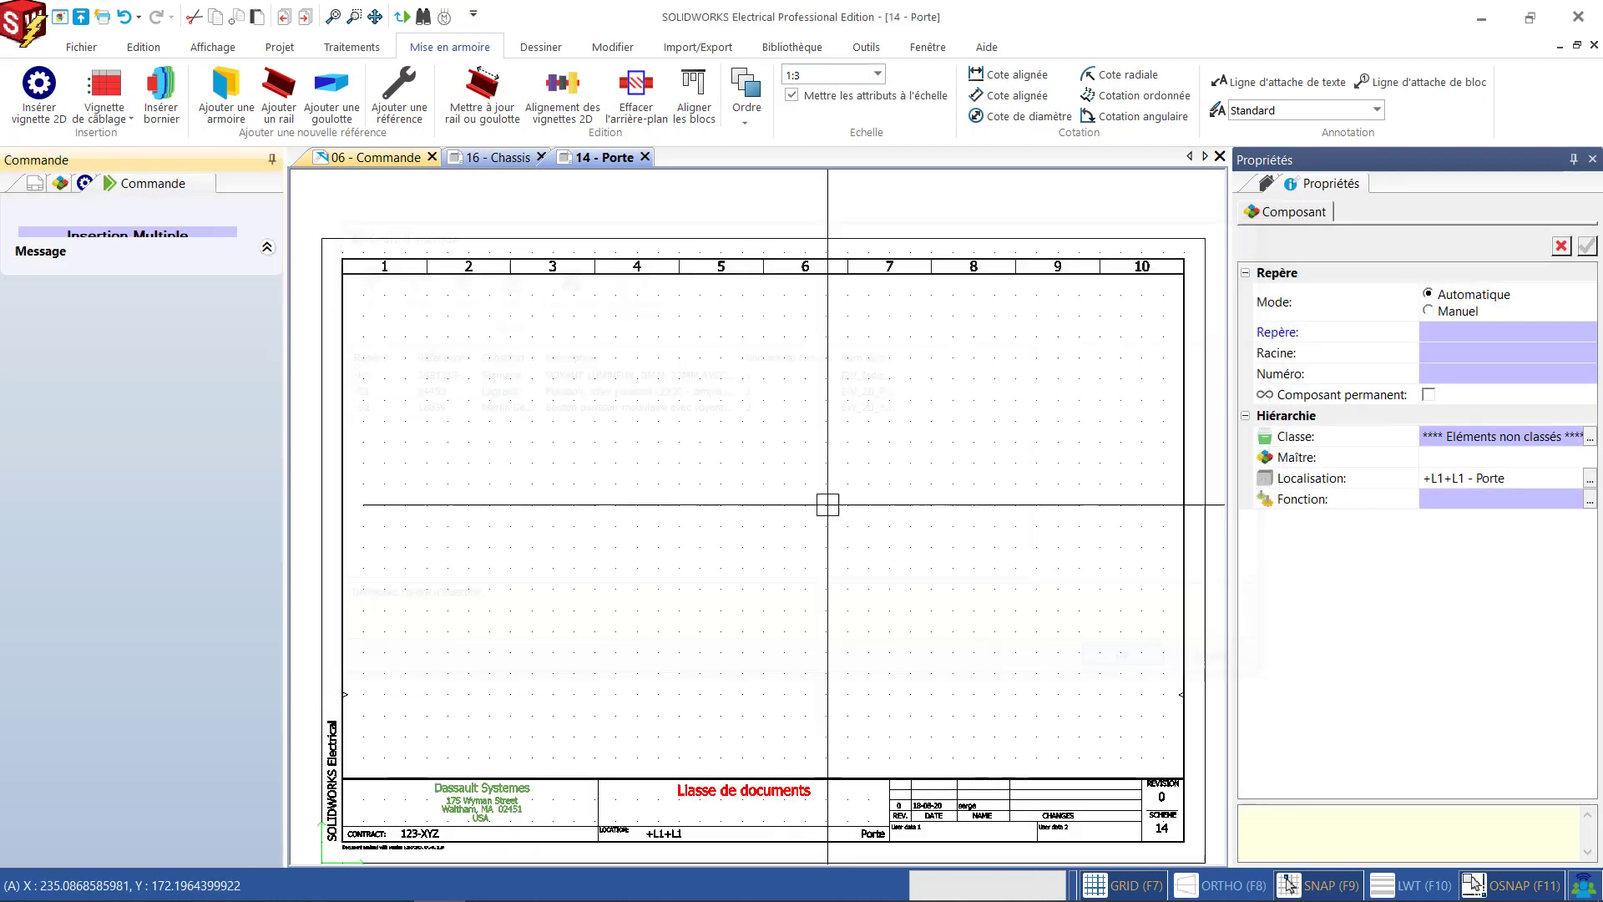
click(602, 420)
scroll(614, 440, up, 4)
scroll(612, 440, down, 1)
click(652, 439)
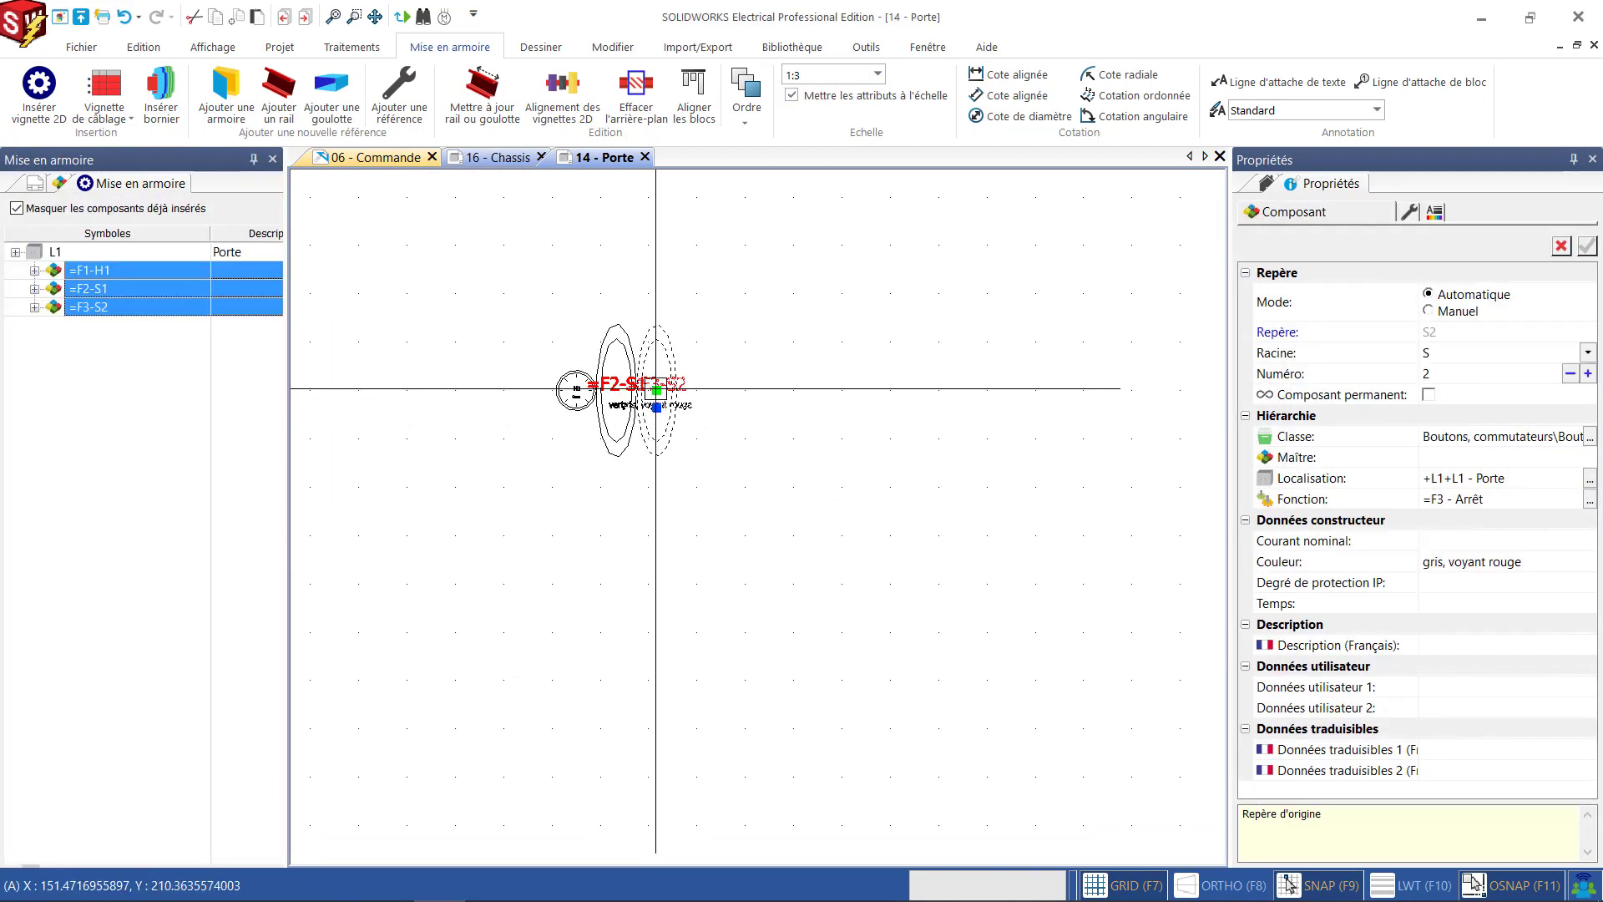
Move S2 and S1 horizontally to the right so that H1, S1 and S2 are evenly spaced in one row.
click(657, 389)
click(914, 390)
key(Escape)
click(623, 384)
click(617, 389)
click(745, 390)
key(Escape)
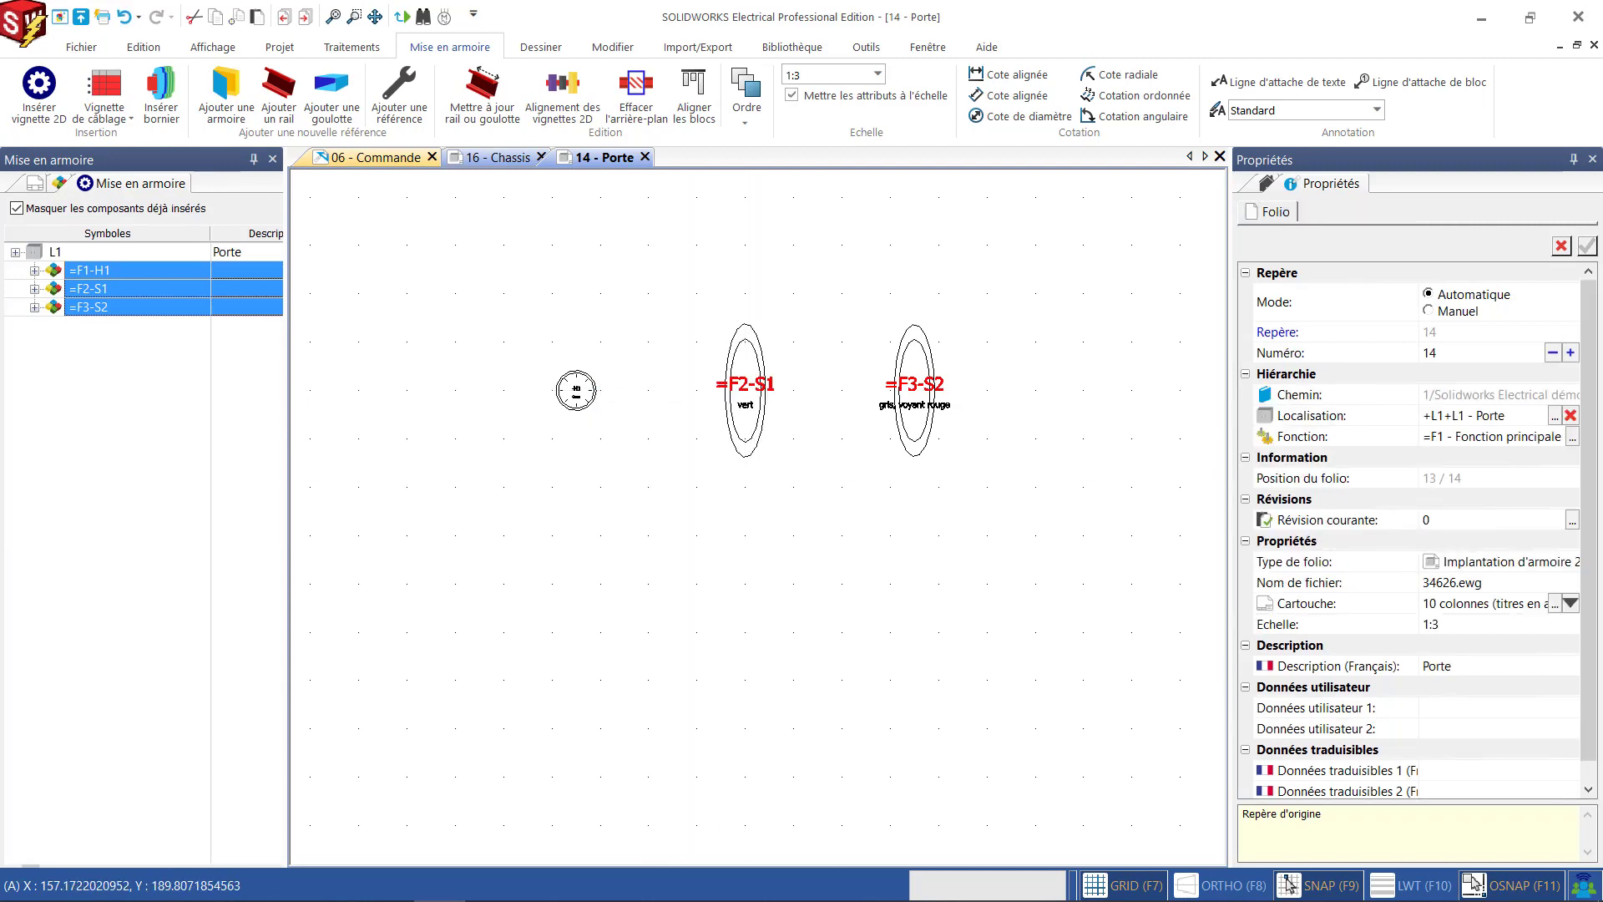
Draw a rectangle for the door outline around the three footprints, from the start of column 3 to column 6, ending just above the title block.
middle_click(684, 485)
middle_click(685, 485)
click(540, 47)
click(205, 74)
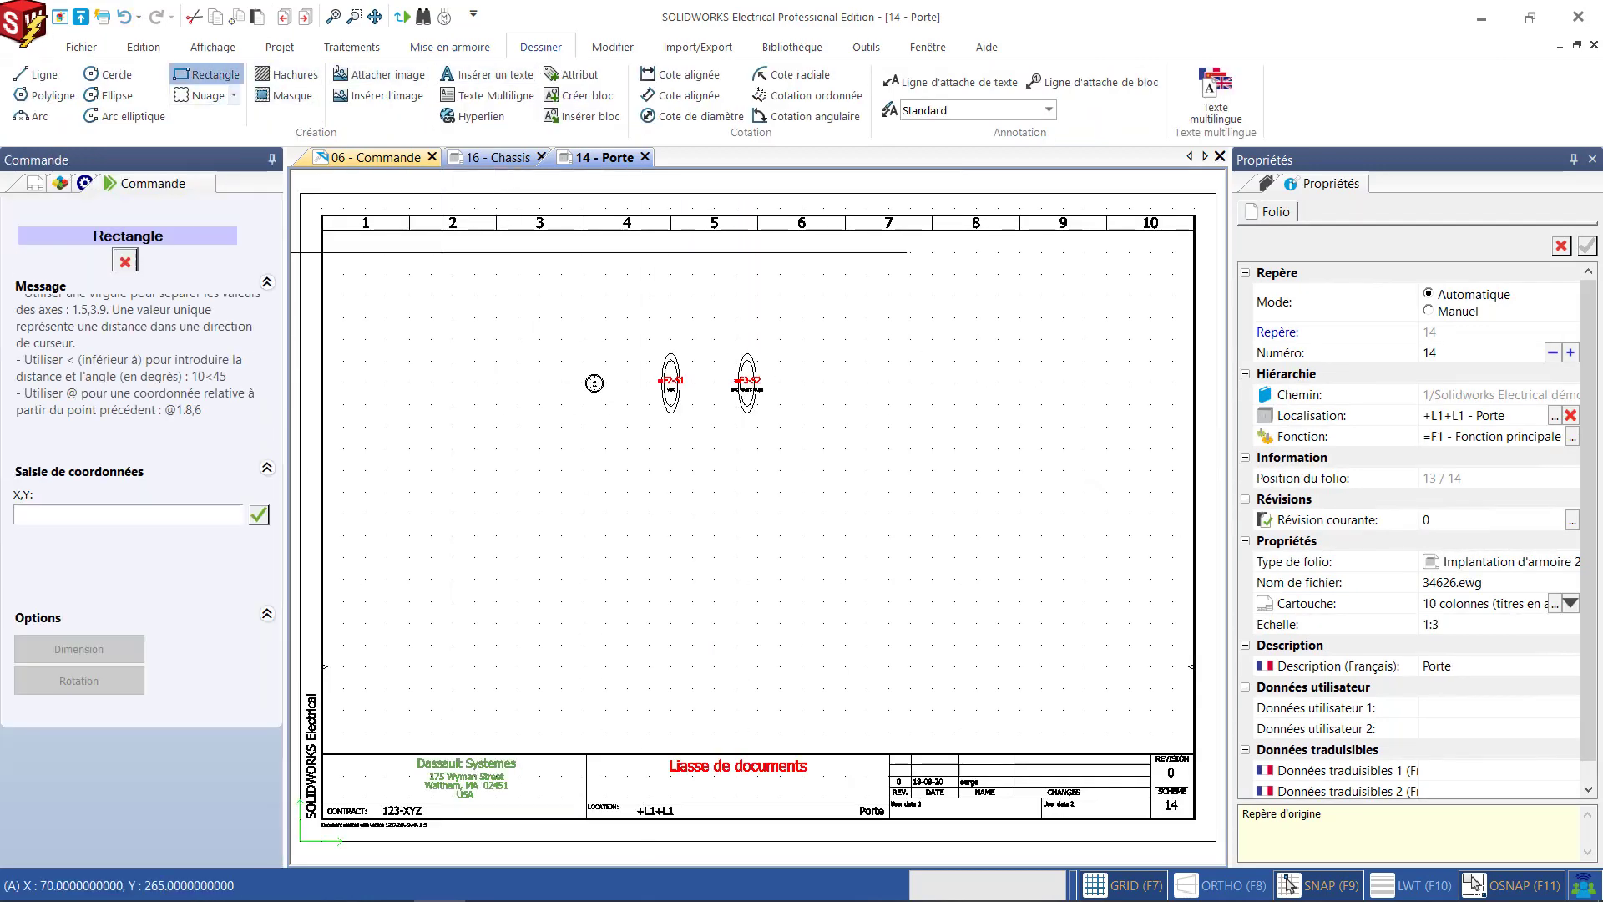
click(496, 242)
click(834, 720)
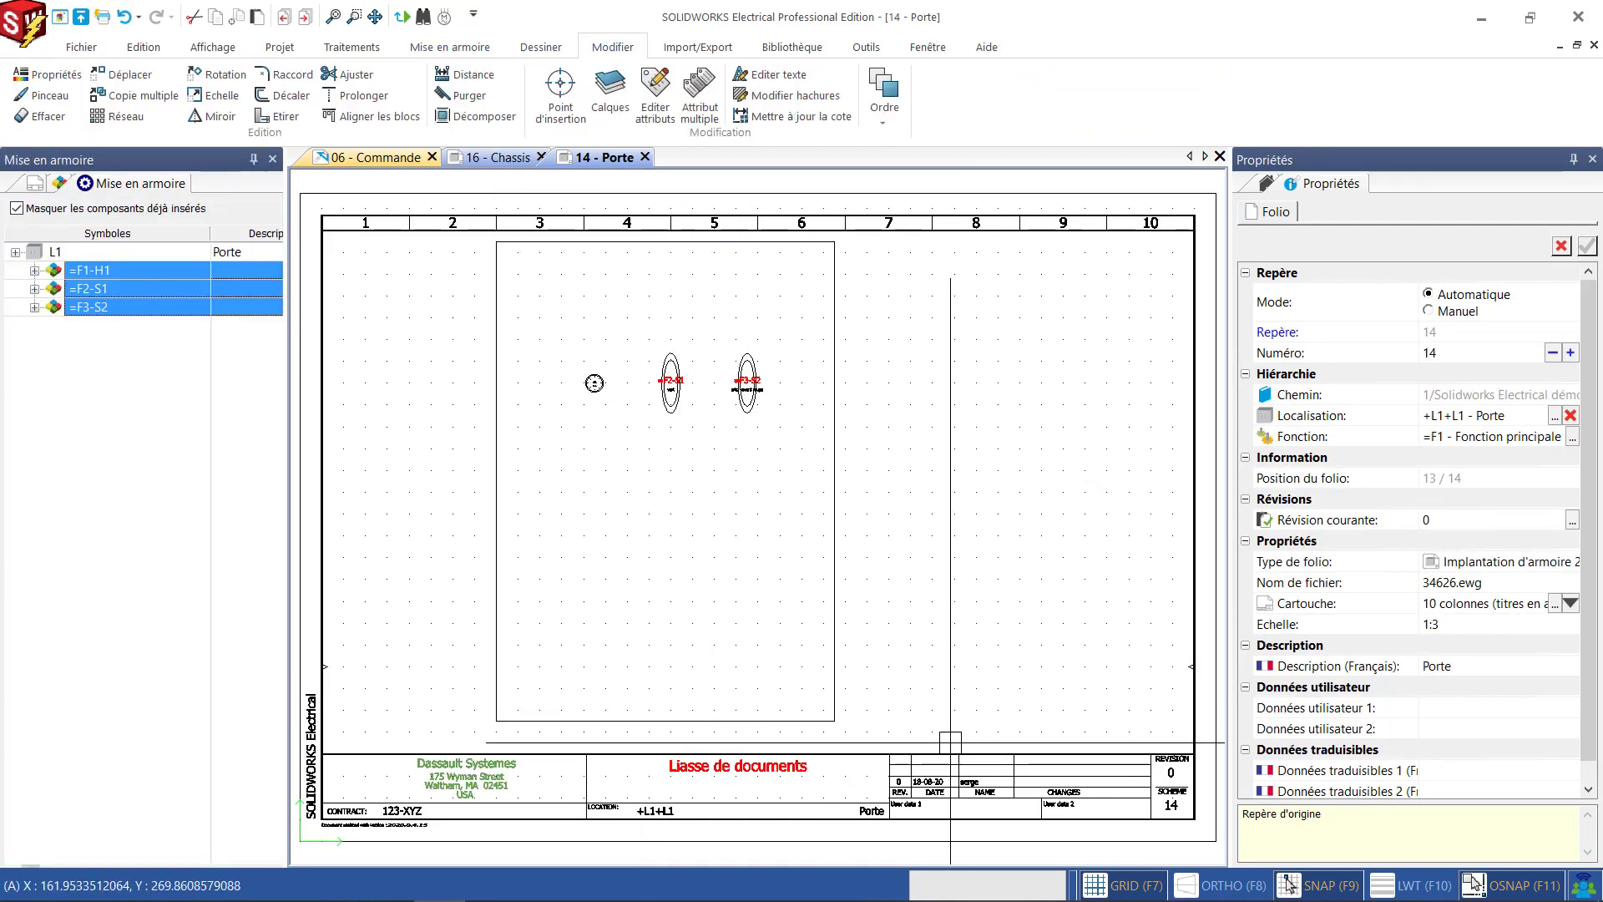
click(30, 187)
click(30, 427)
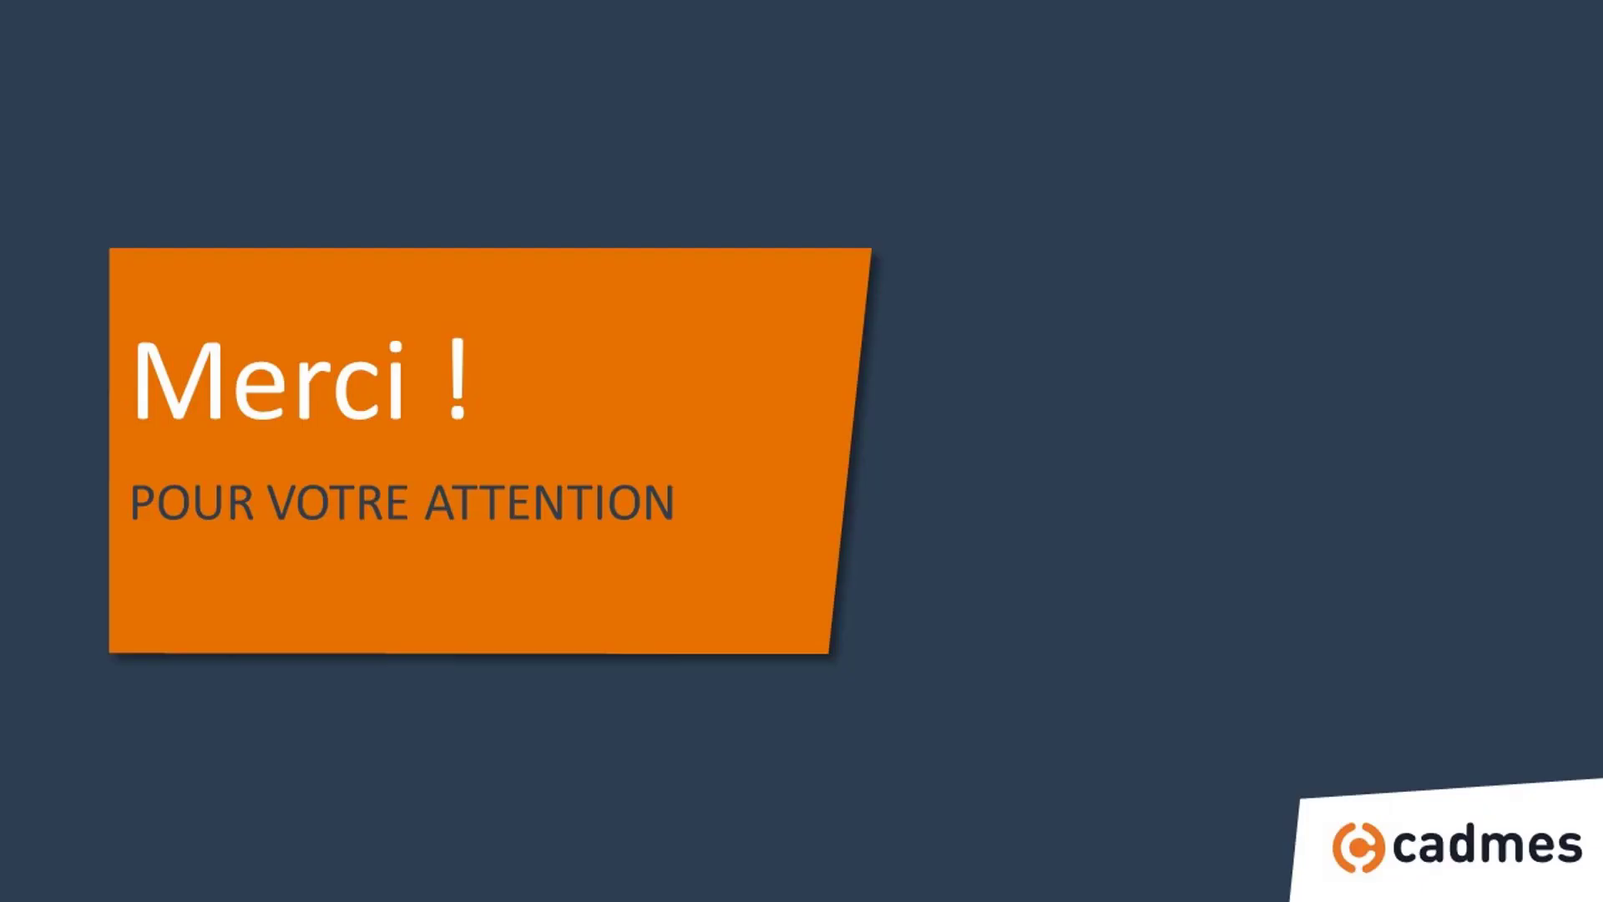